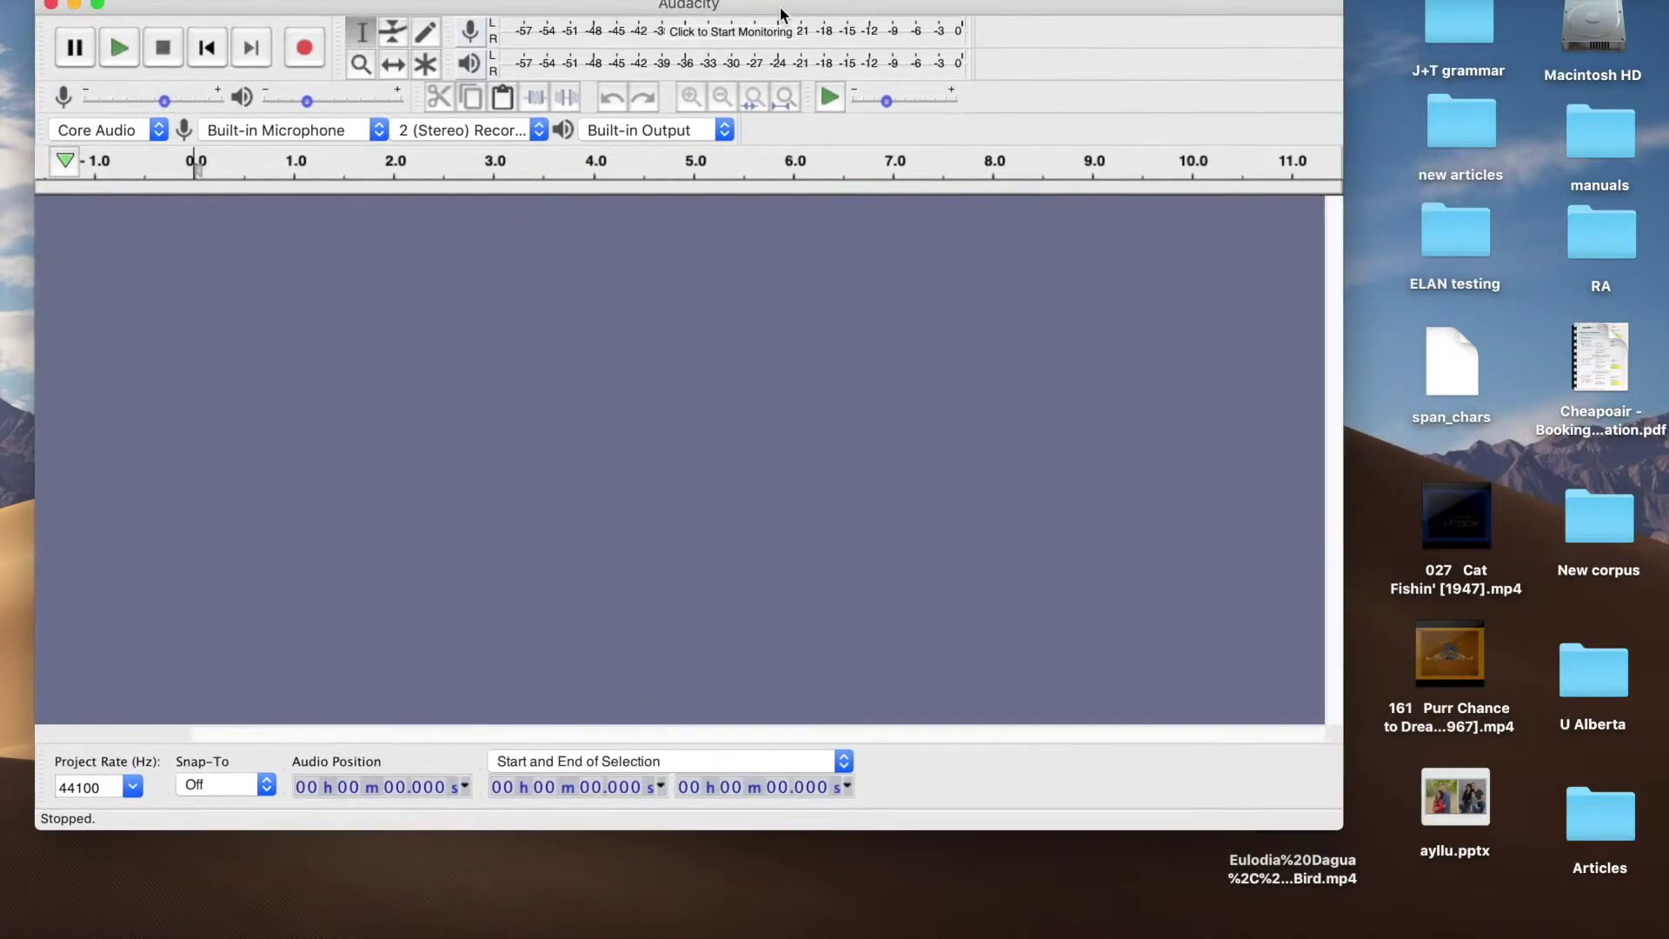
# Open the MP4 video "The Solitude of the Kukuli Bird" from the Desktop folder in Audacity.
pyautogui.click(165, 1)
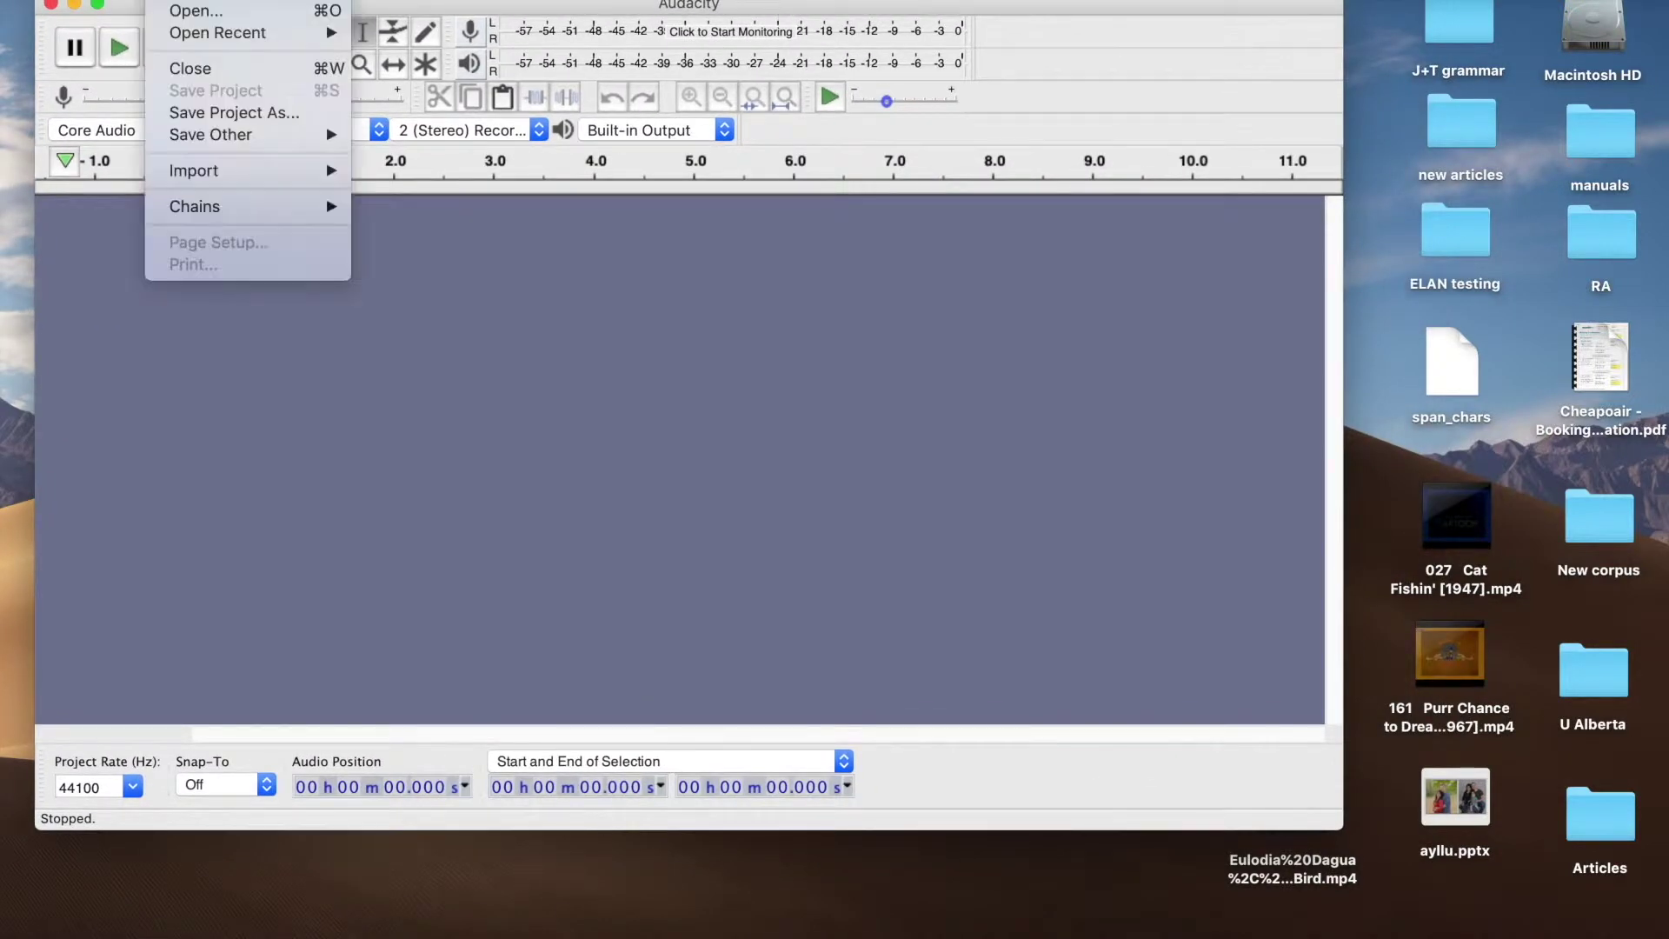
pyautogui.click(209, 11)
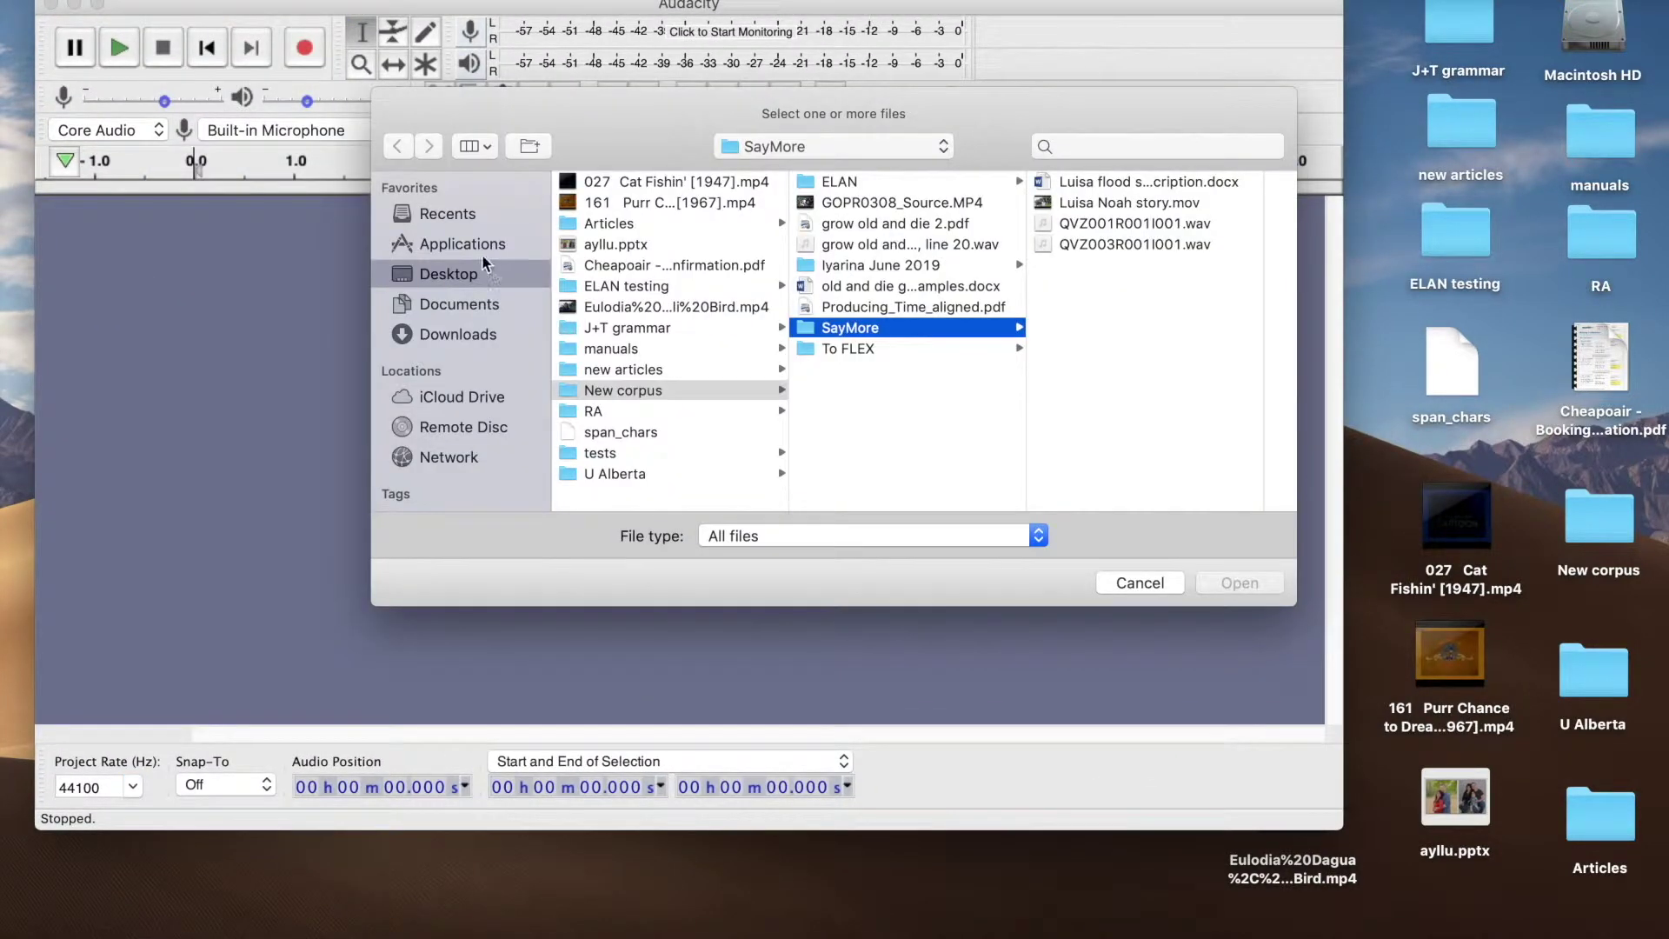
pyautogui.click(467, 273)
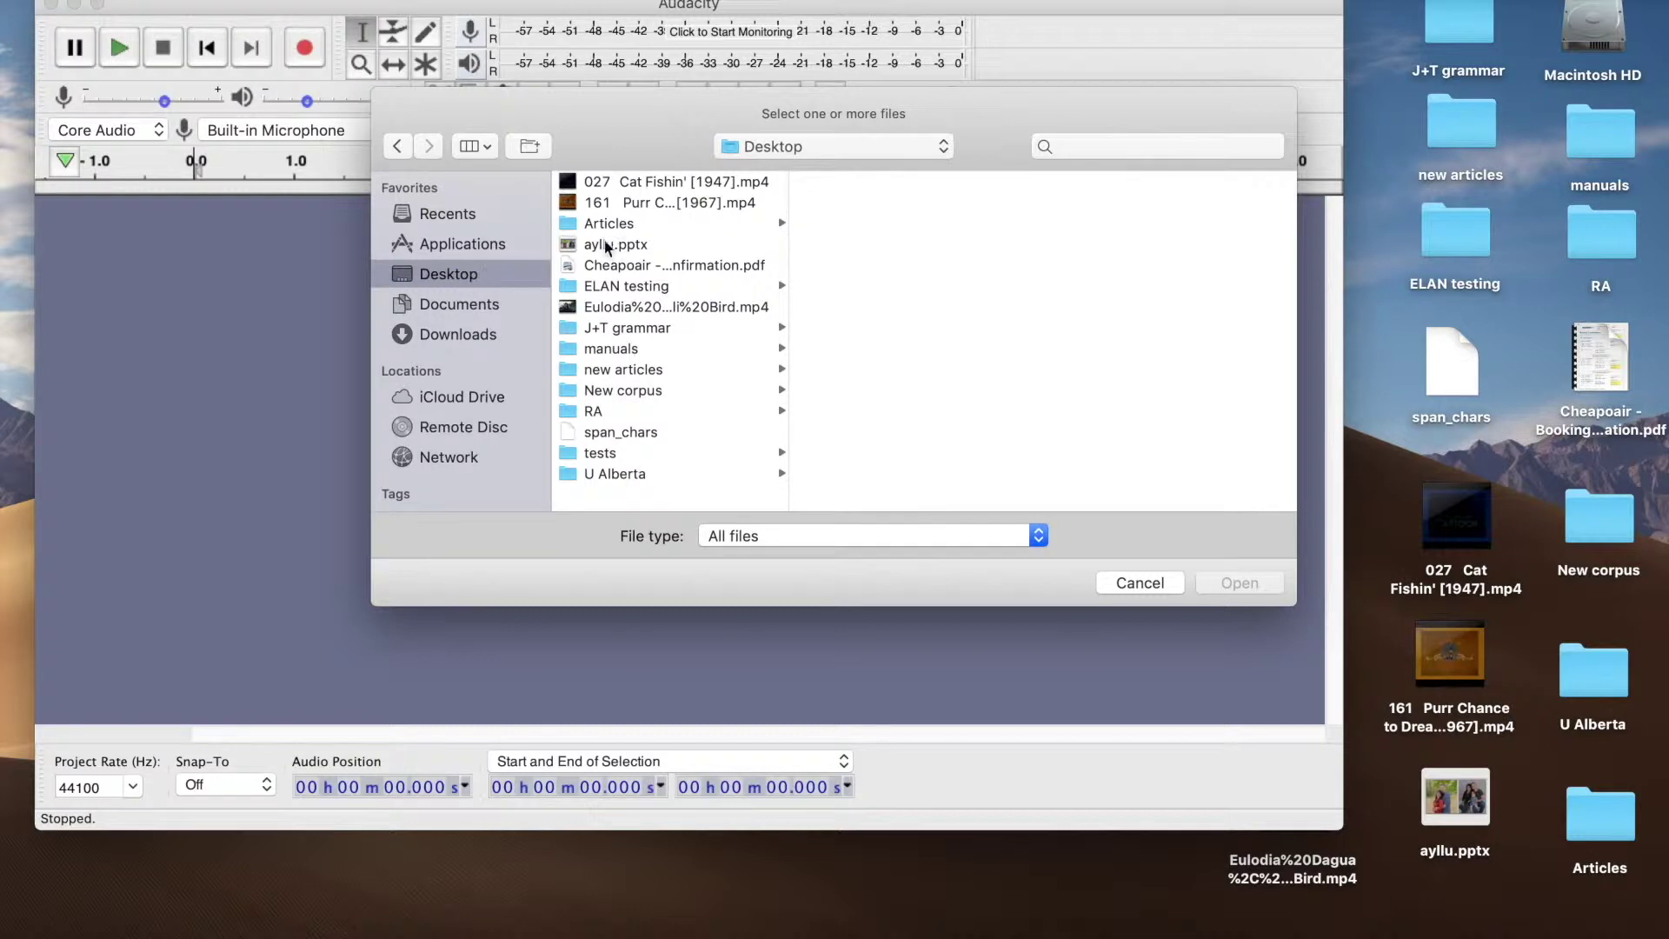
pyautogui.click(723, 307)
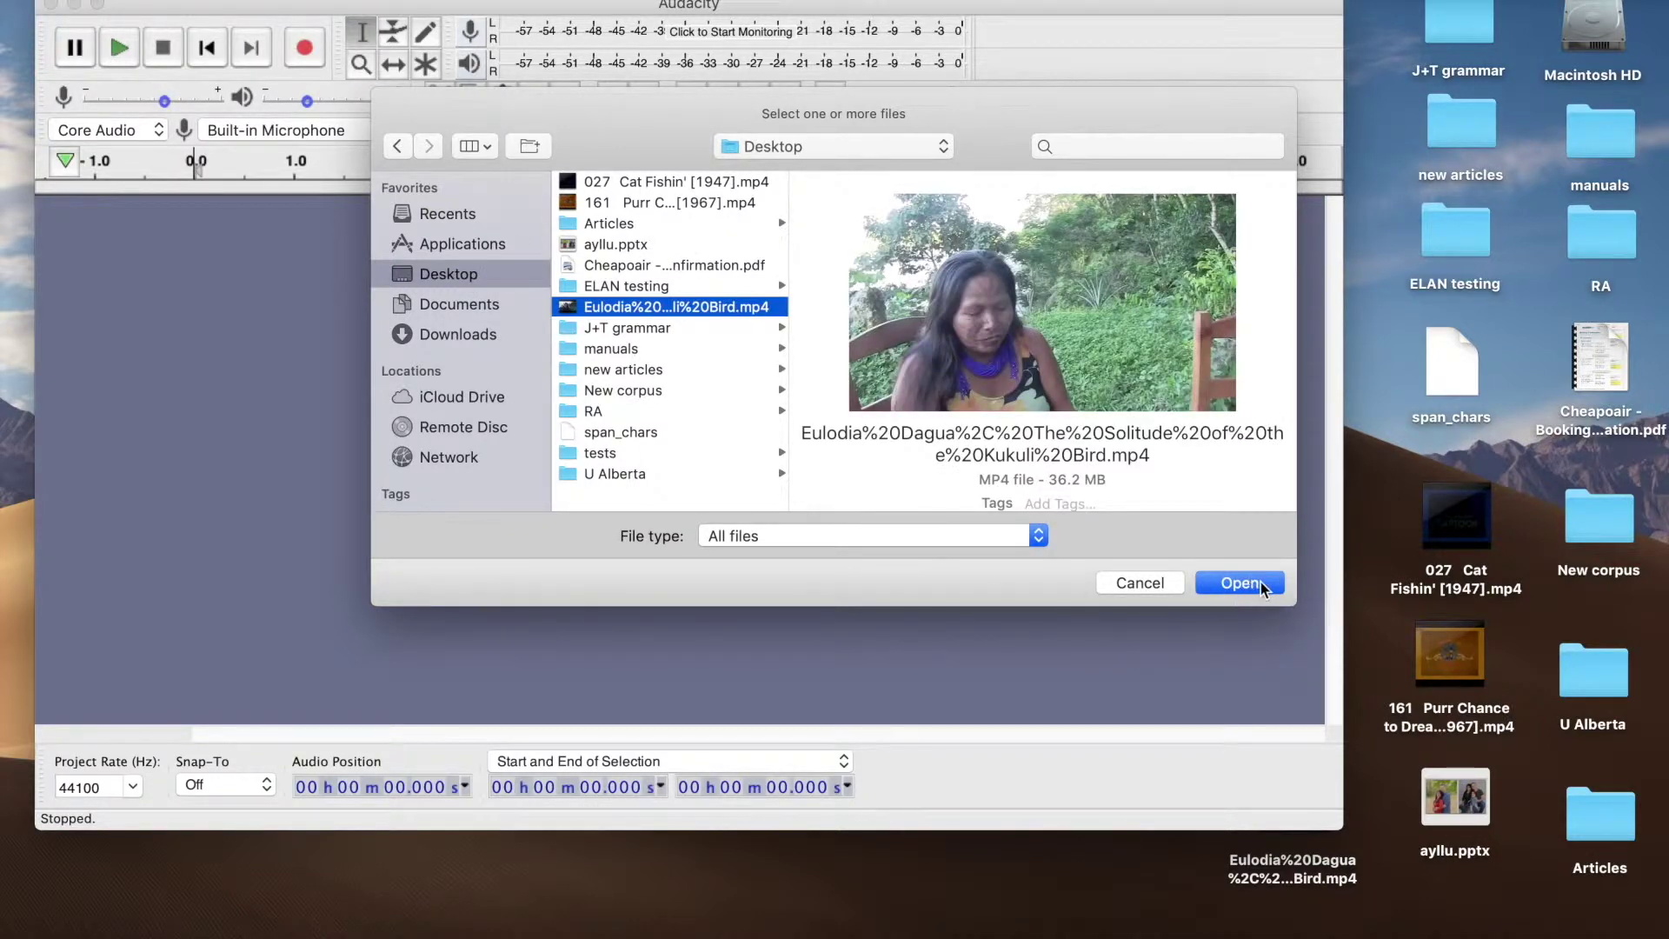
pyautogui.click(1239, 582)
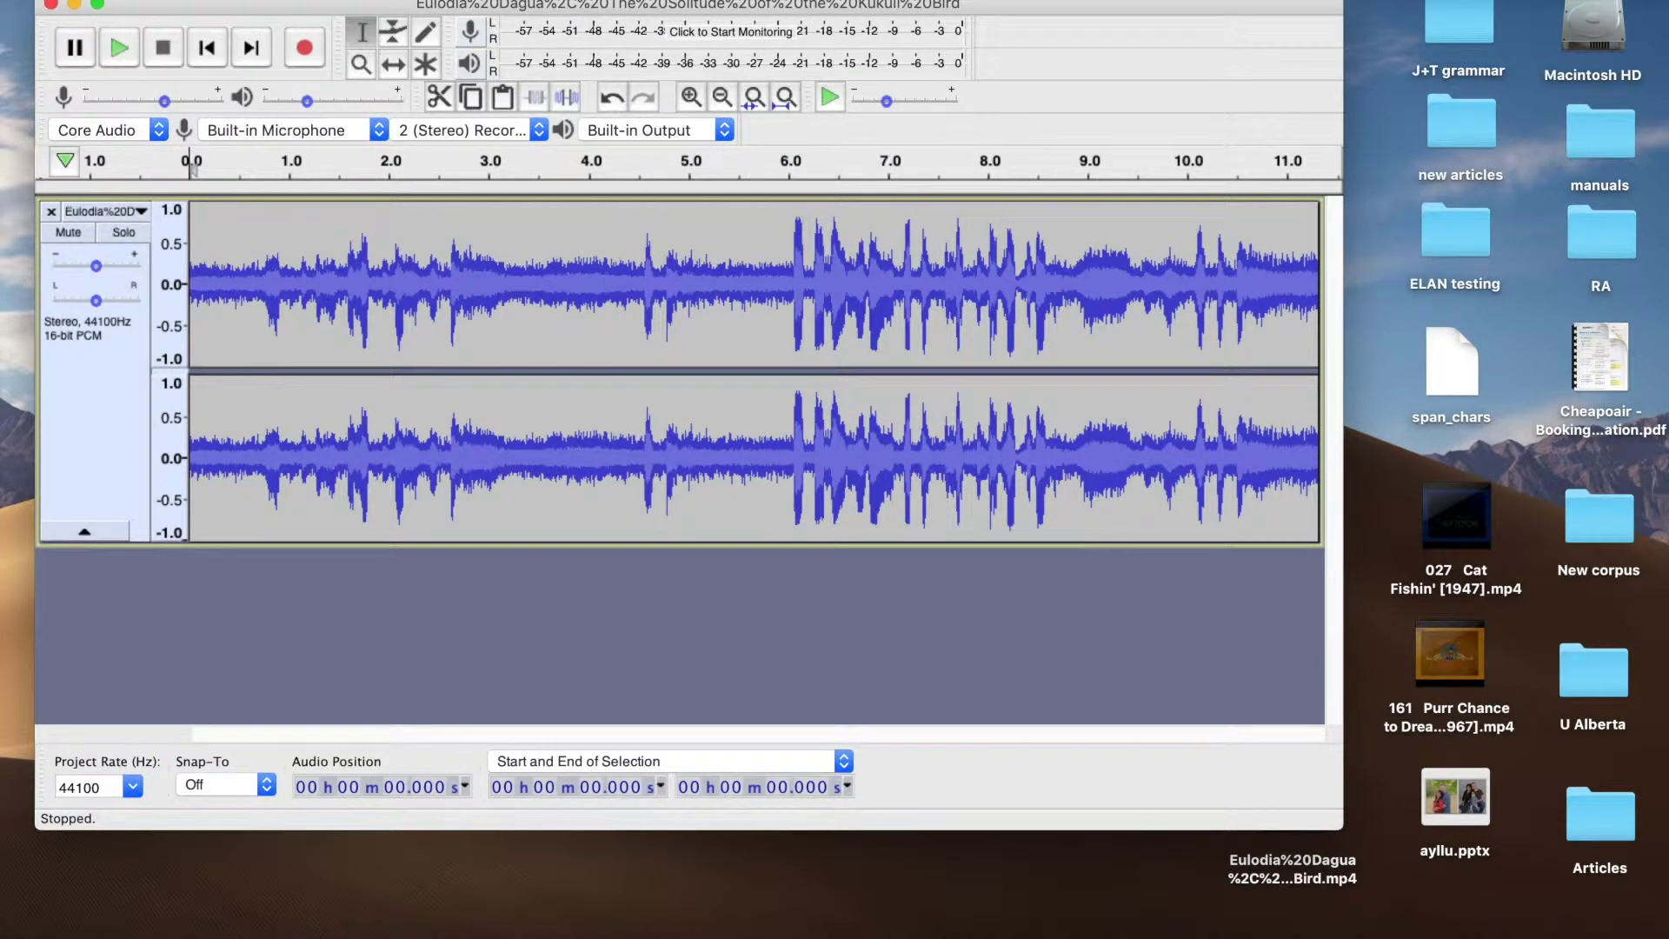
# Export the audio to the Desktop as a WAV (Microsoft) signed 16-bit PCM file, leaving the metadata tags empty.
pyautogui.click(169, 2)
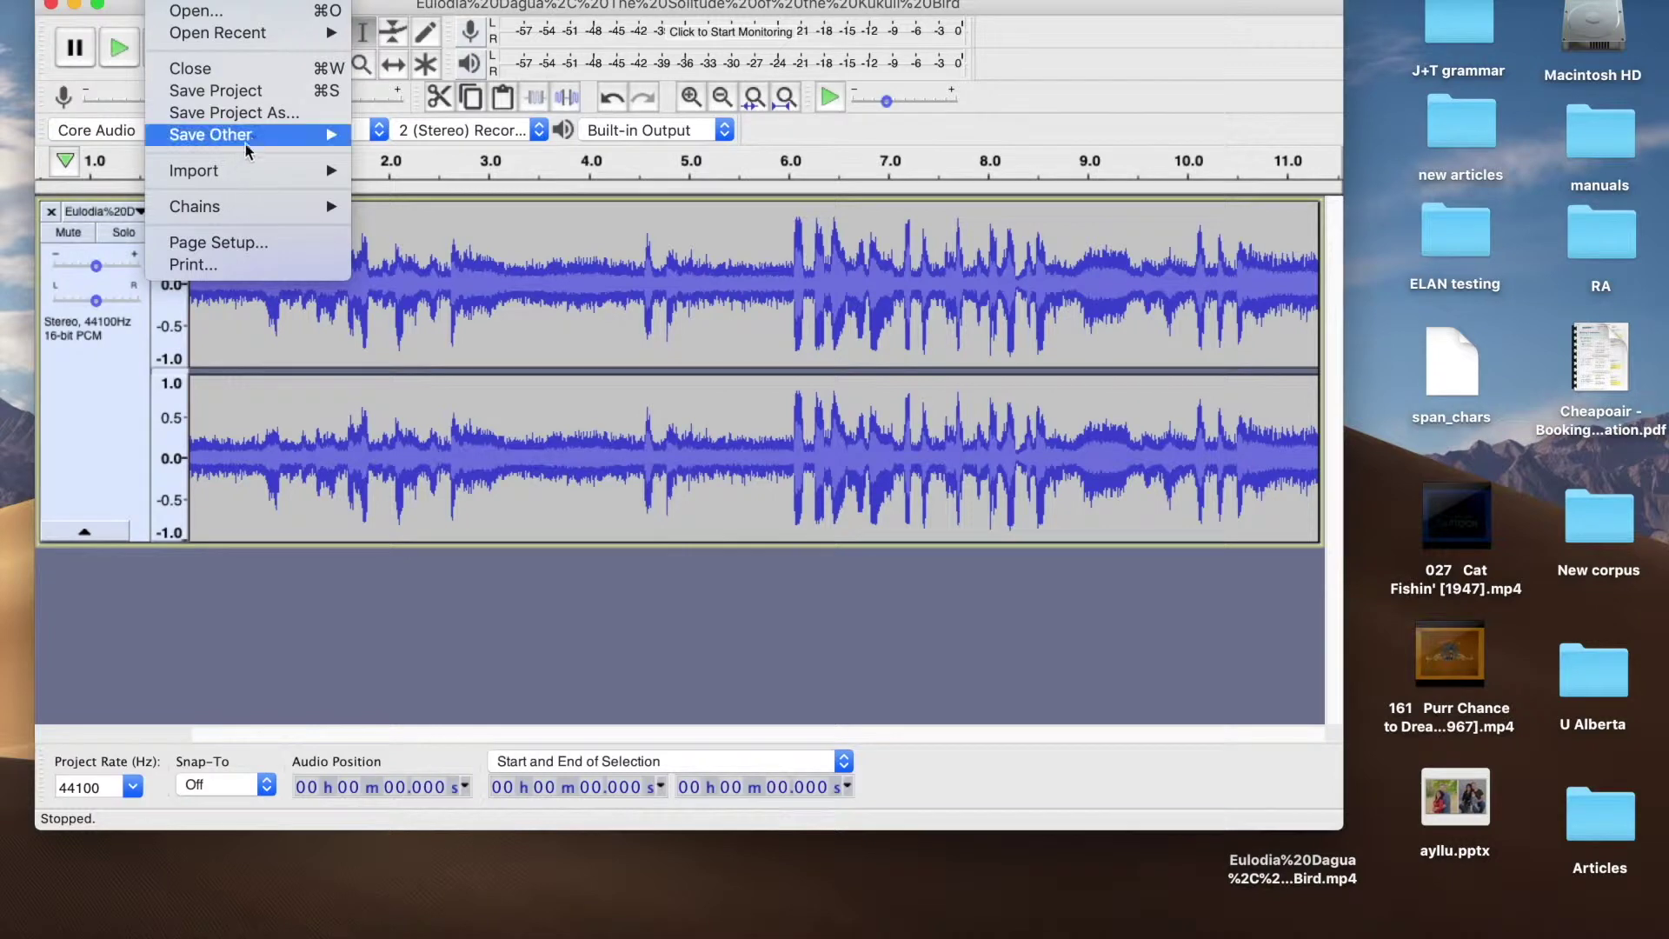
pyautogui.moveTo(260, 141)
pyautogui.click(388, 157)
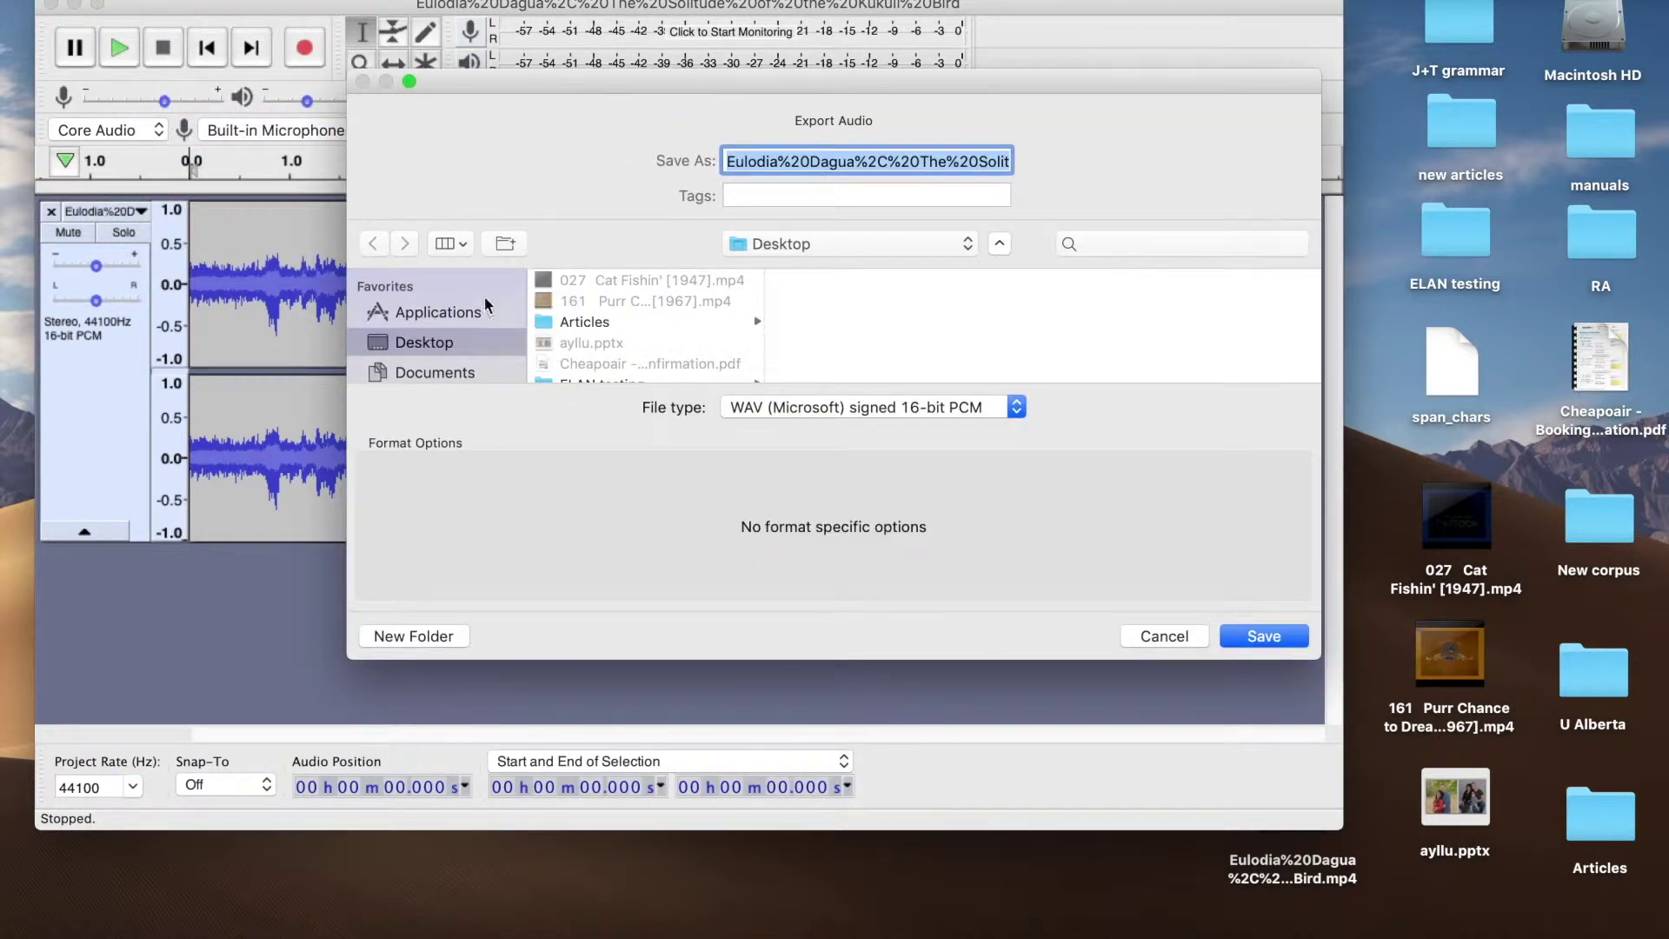
pyautogui.click(1263, 635)
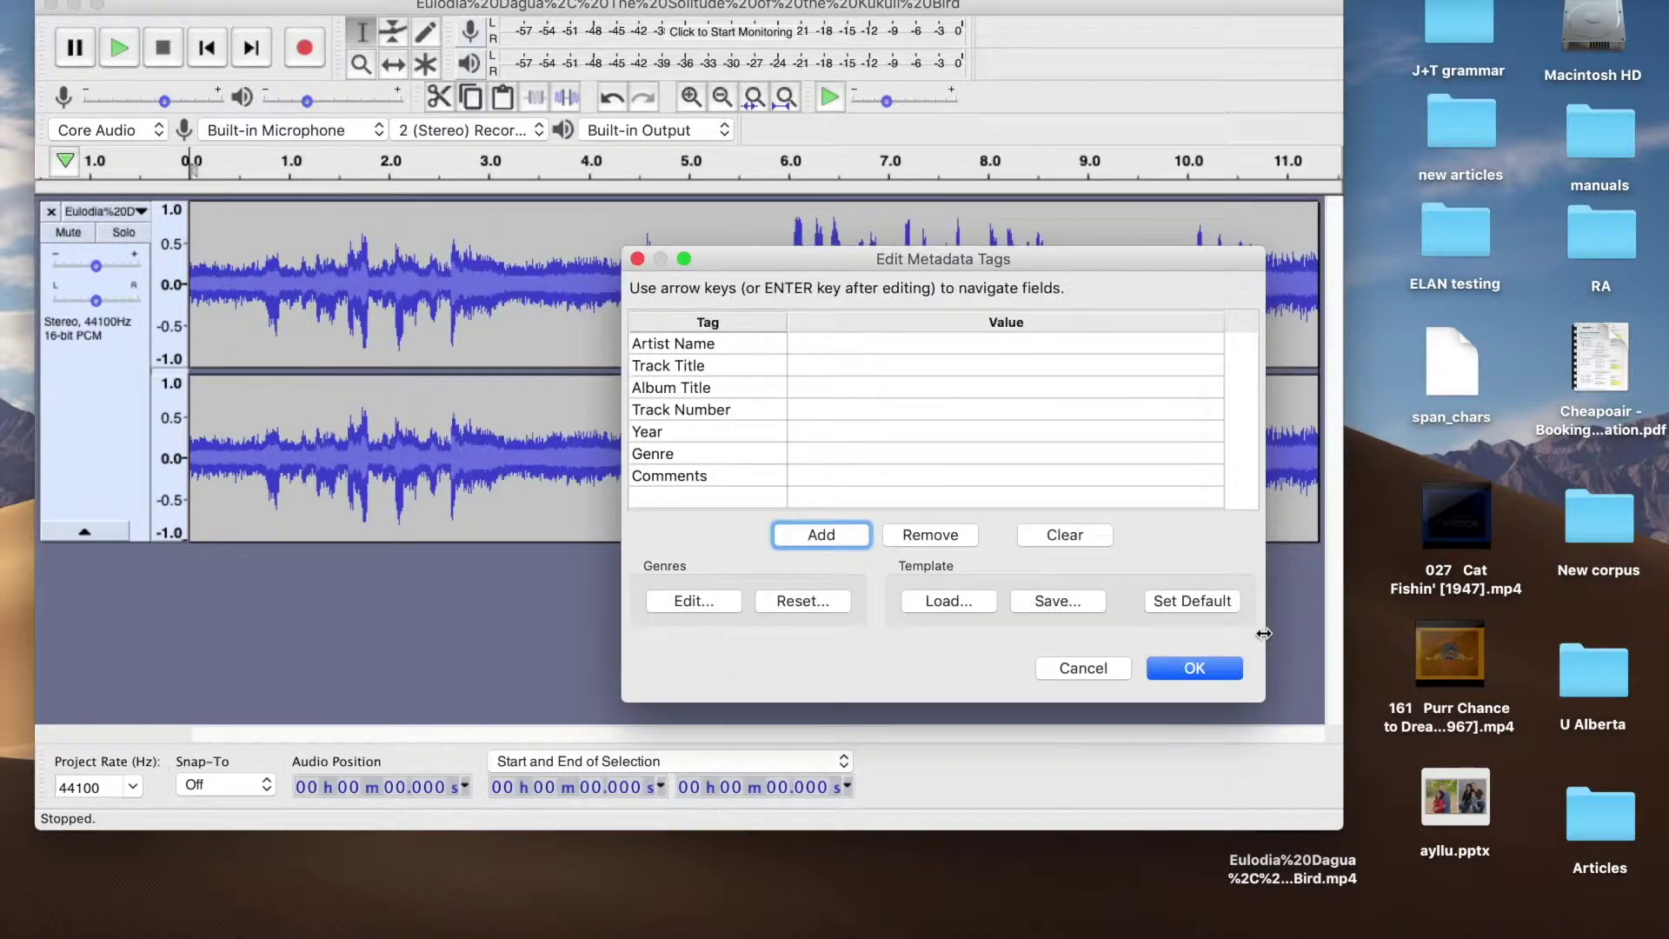
pyautogui.click(1196, 668)
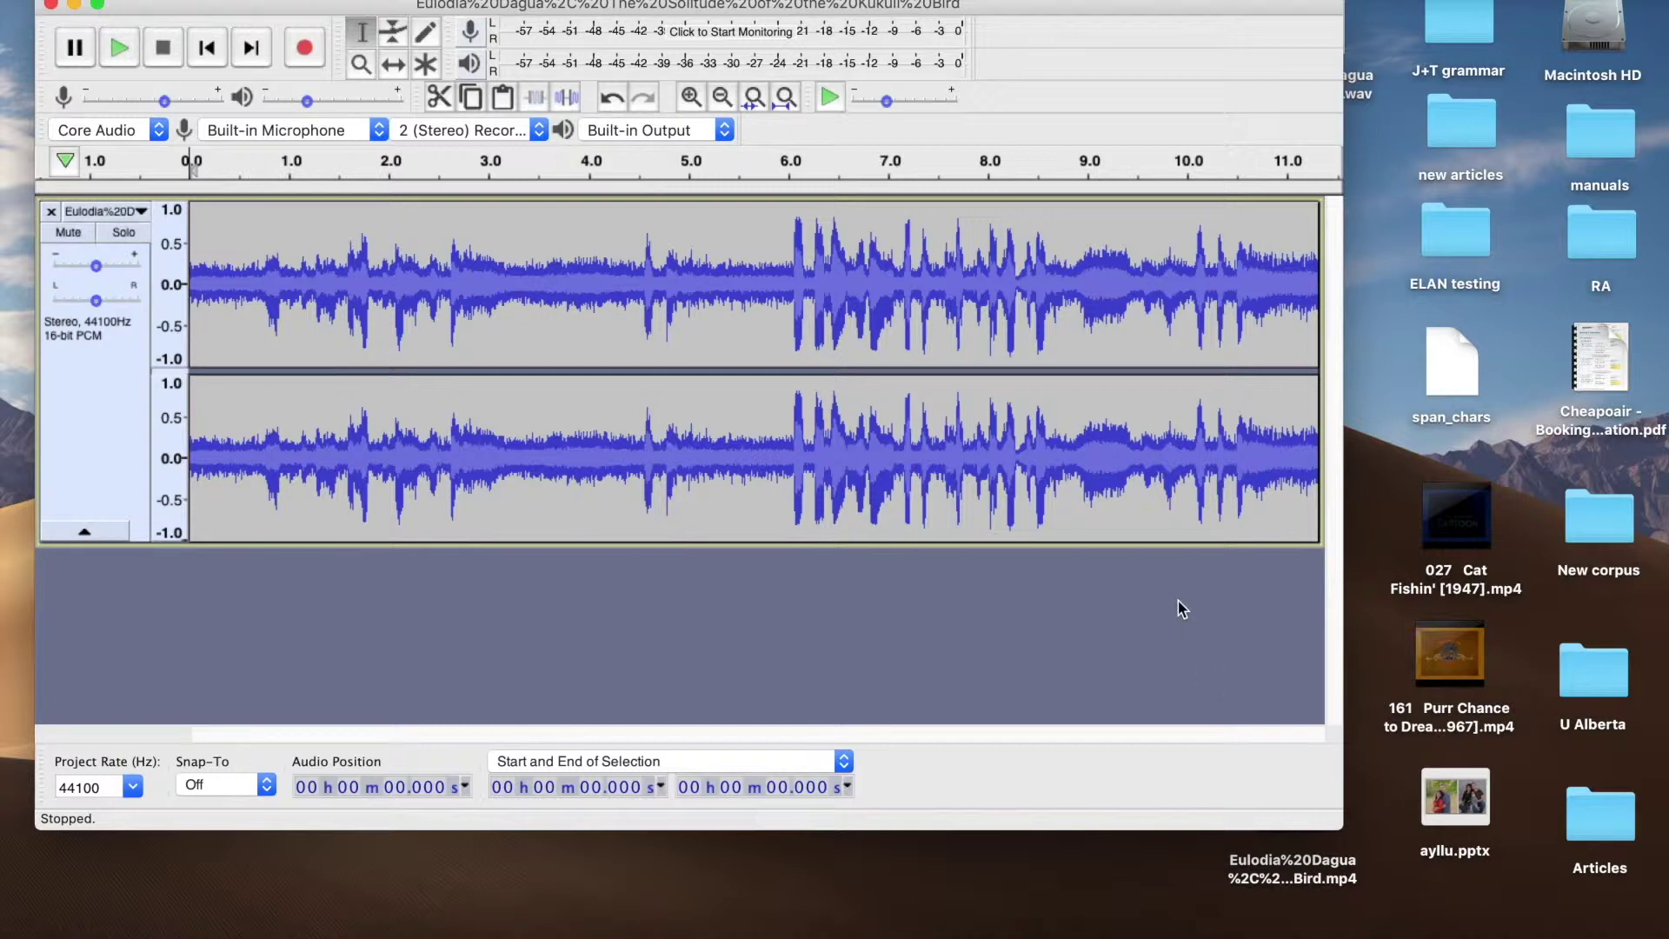
# Close the Audacity project without saving its changes.
pyautogui.moveTo(1069, 8); pyautogui.dragTo(939, 52)
pyautogui.doubleClick(365, 48)
pyautogui.click(95, 60)
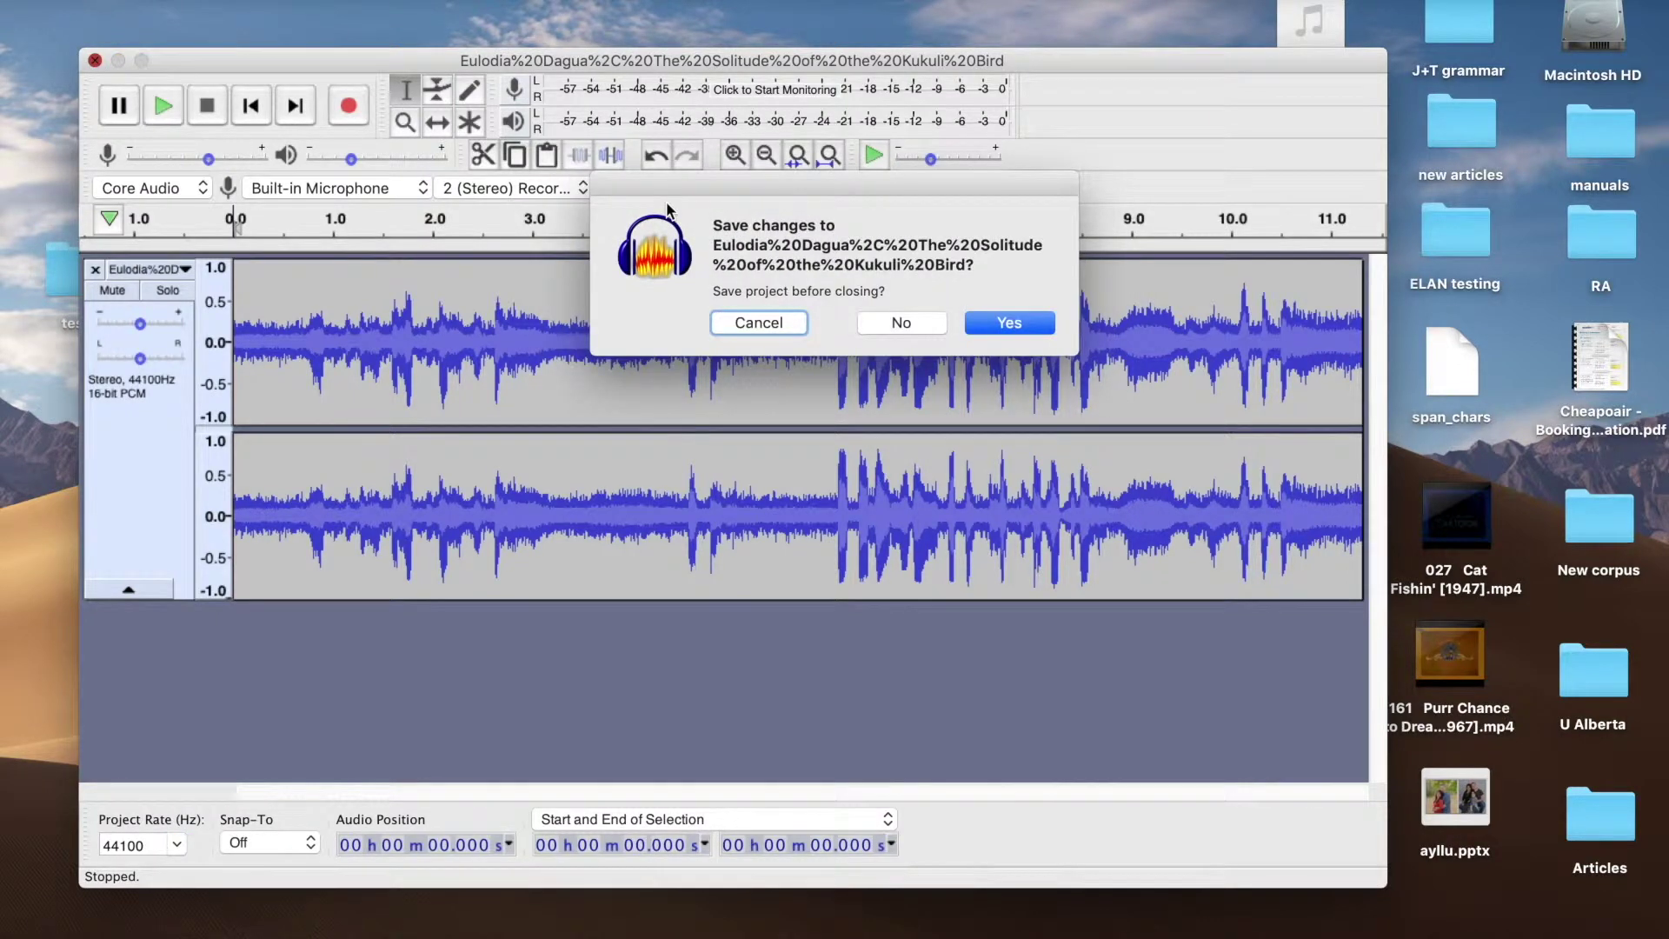
pyautogui.click(901, 324)
# Preview the exported WAV file on the desktop with the system volume raised, then stop the playback.
pyautogui.click(1314, 23)
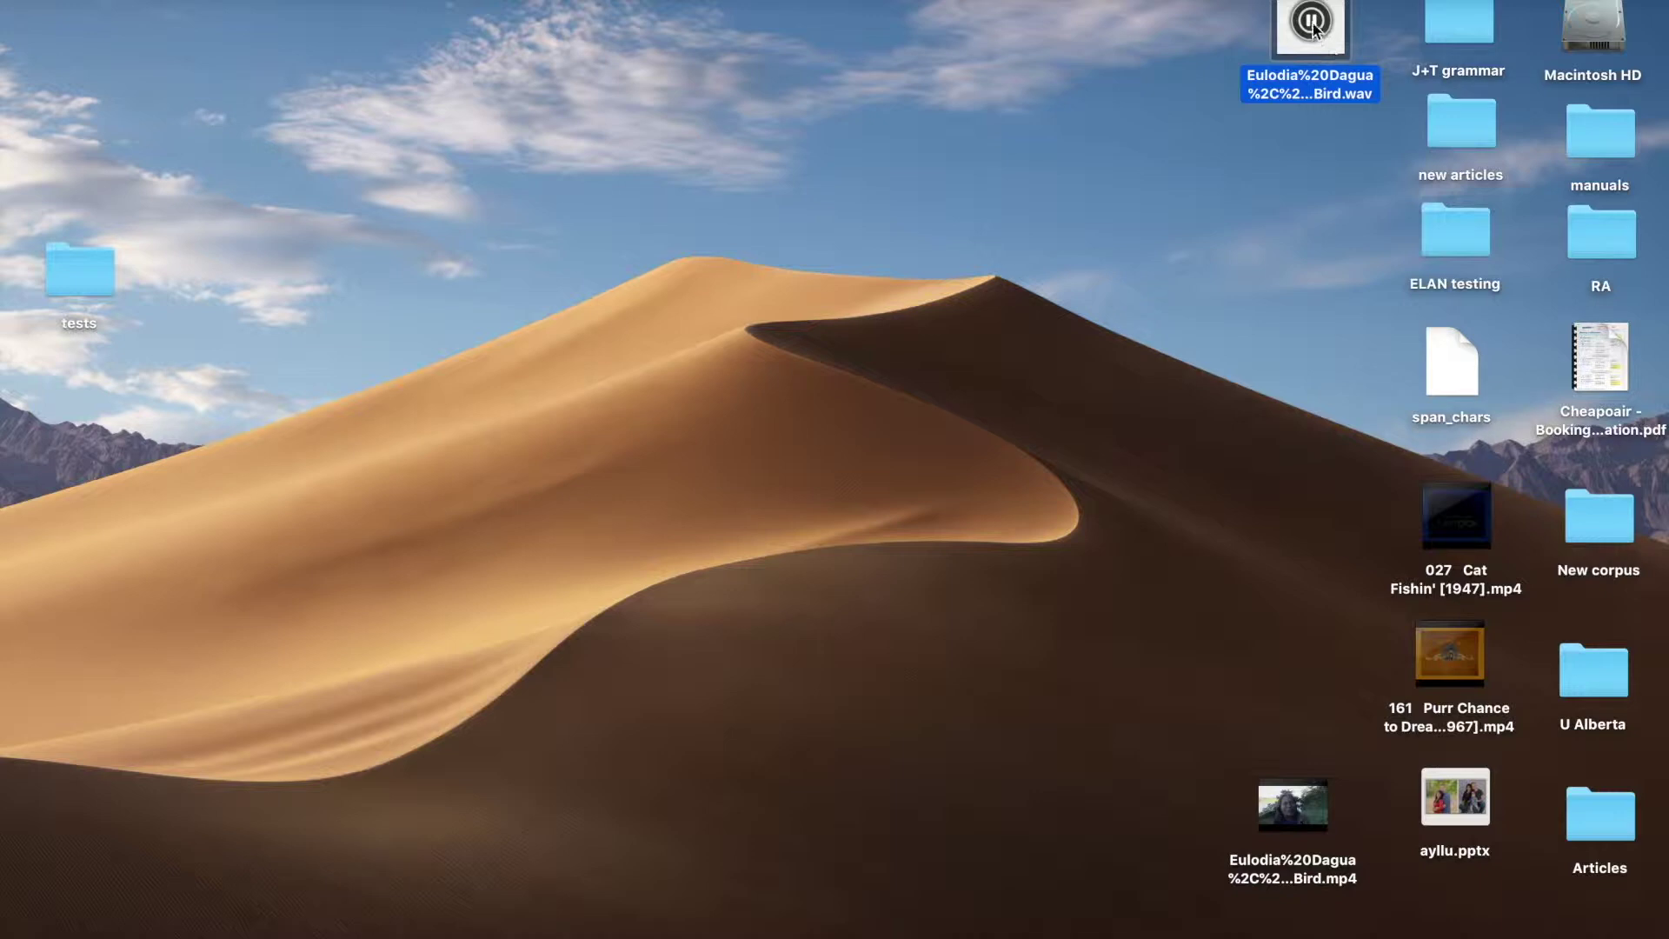
pyautogui.press('XF86AudioRaiseVolume')
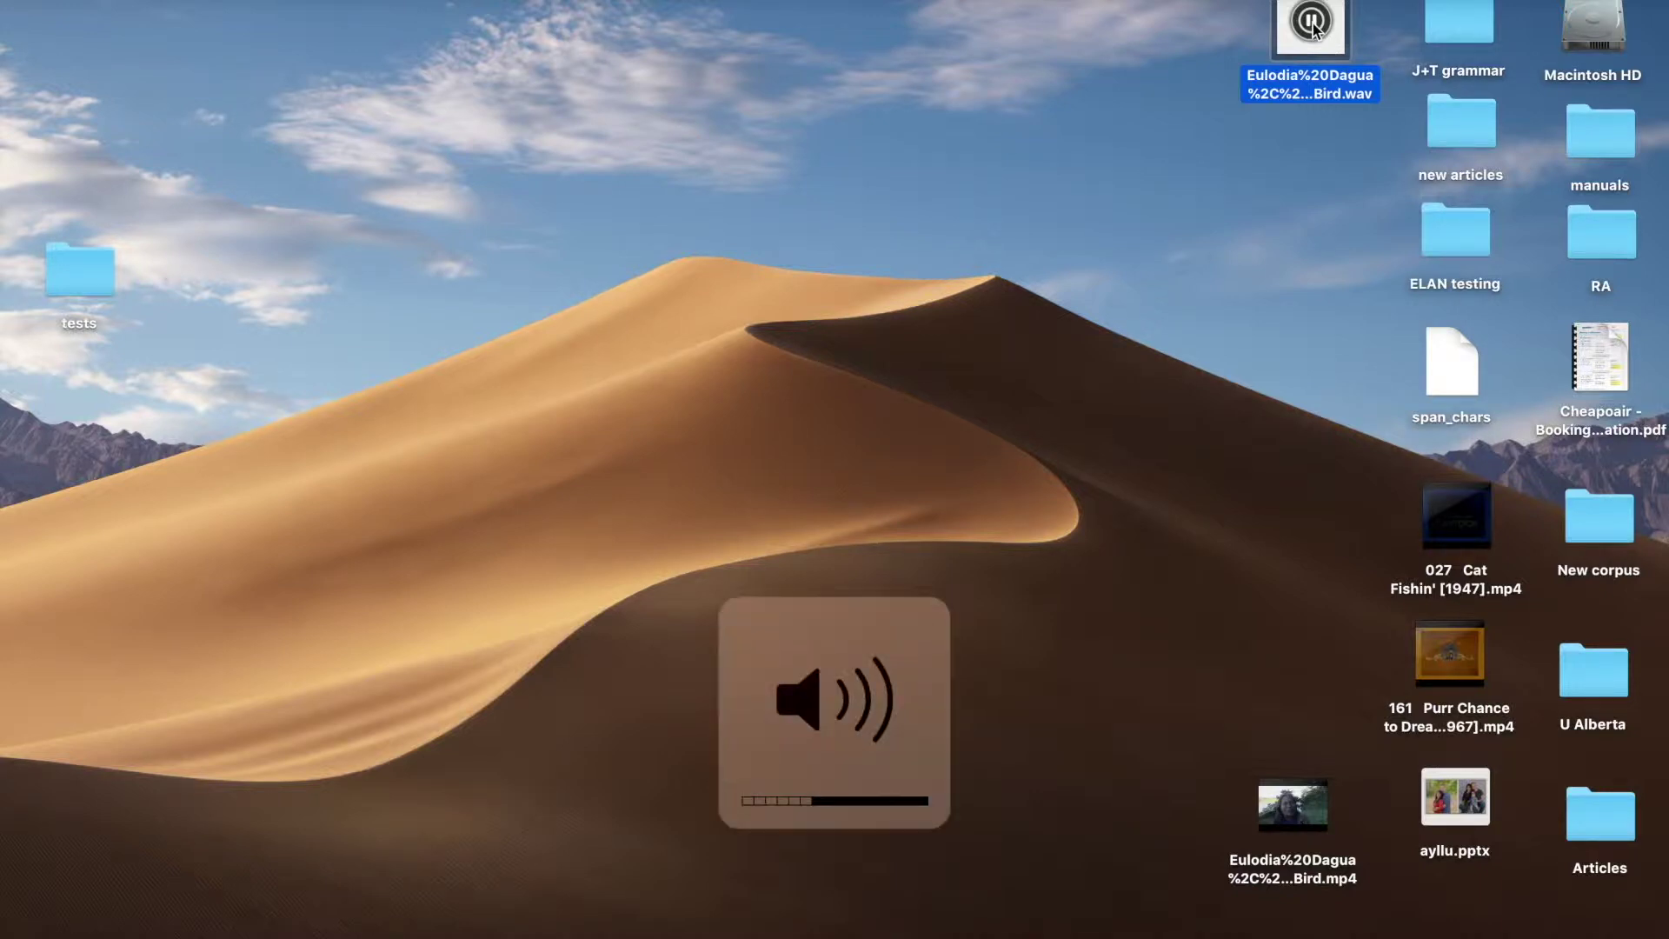
pyautogui.click(1314, 34)
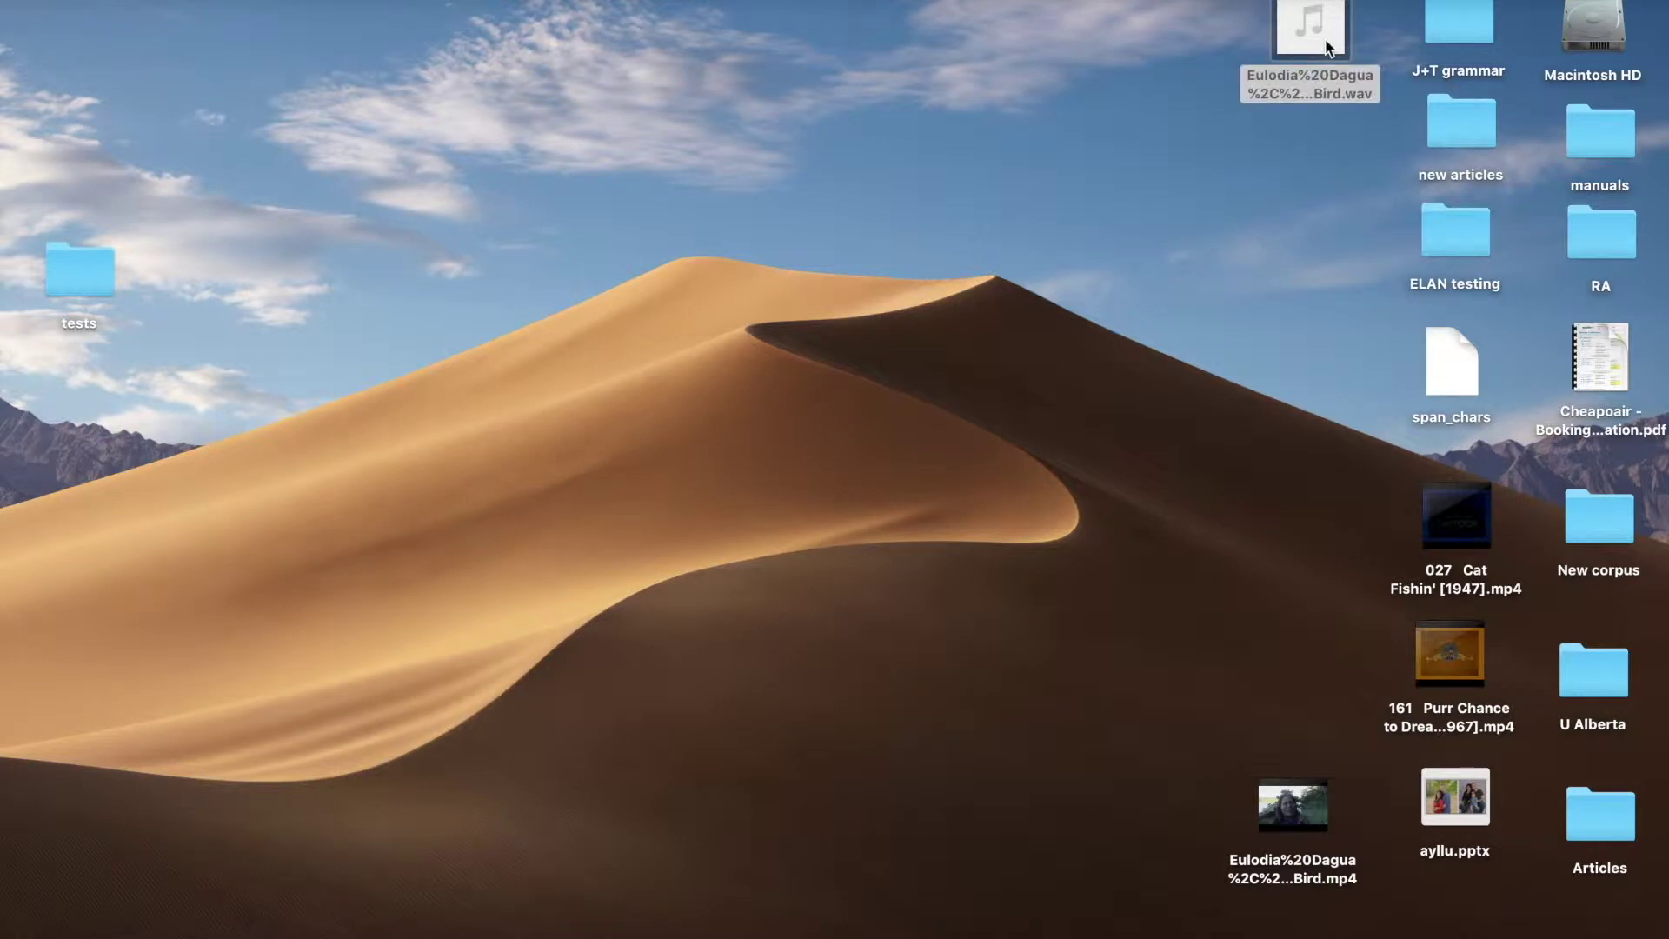
pyautogui.click(1321, 49)
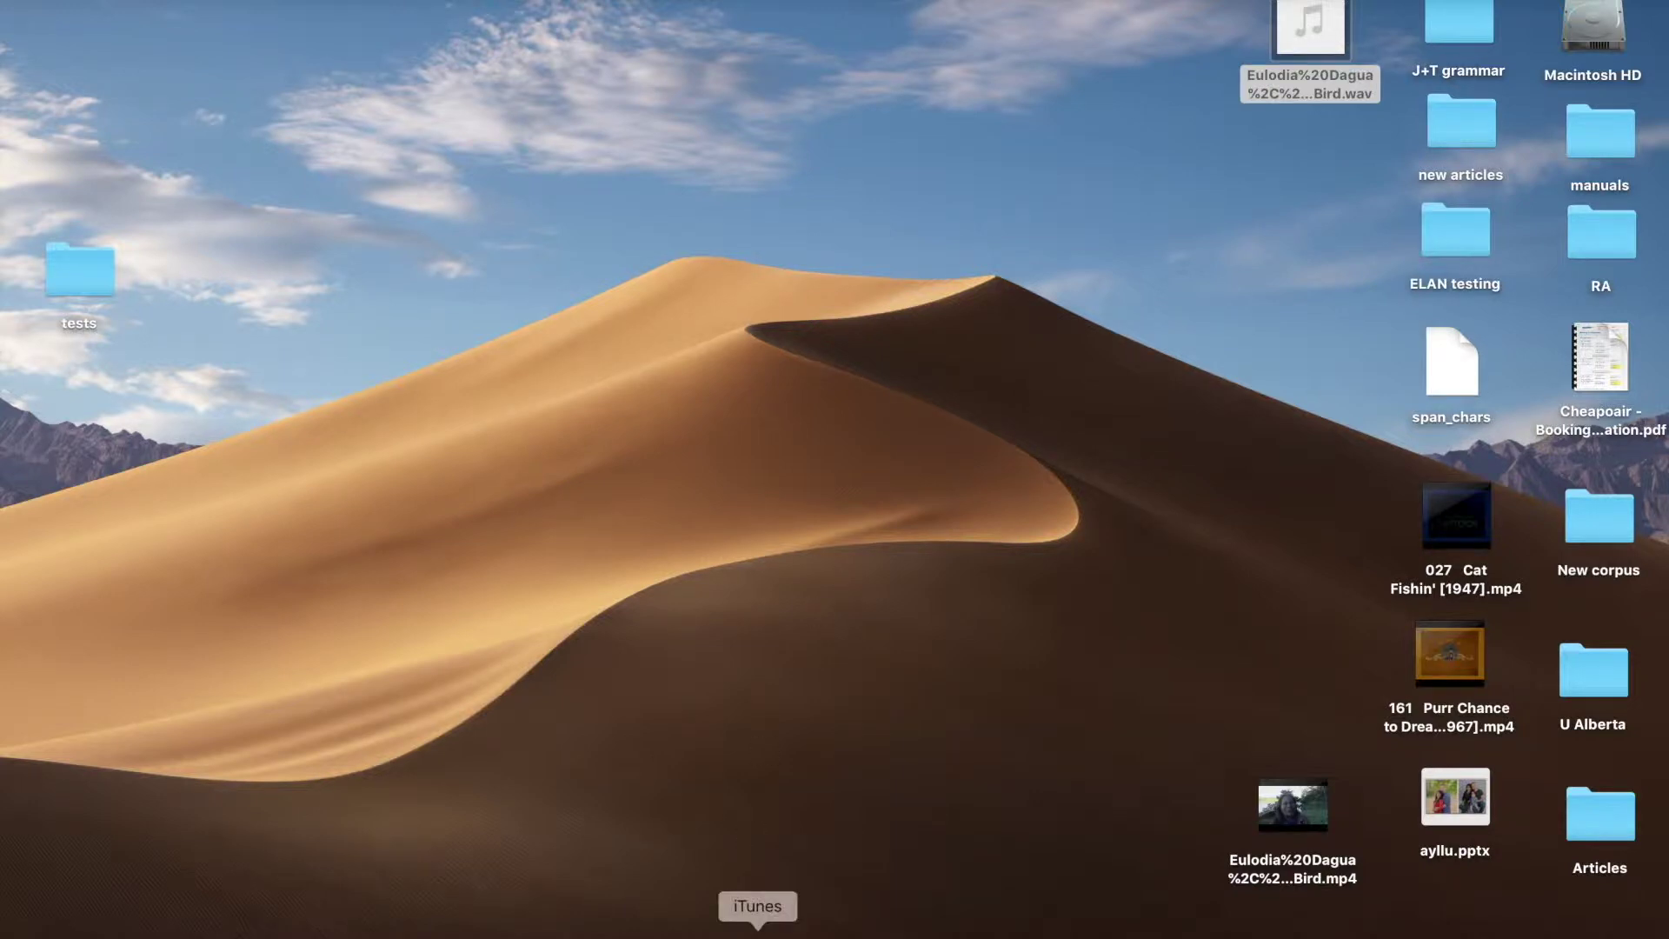
# Switch to ELAN and start a new annotation document.
pyautogui.click(739, 904)
pyautogui.click(353, 40)
pyautogui.click(241, 38)
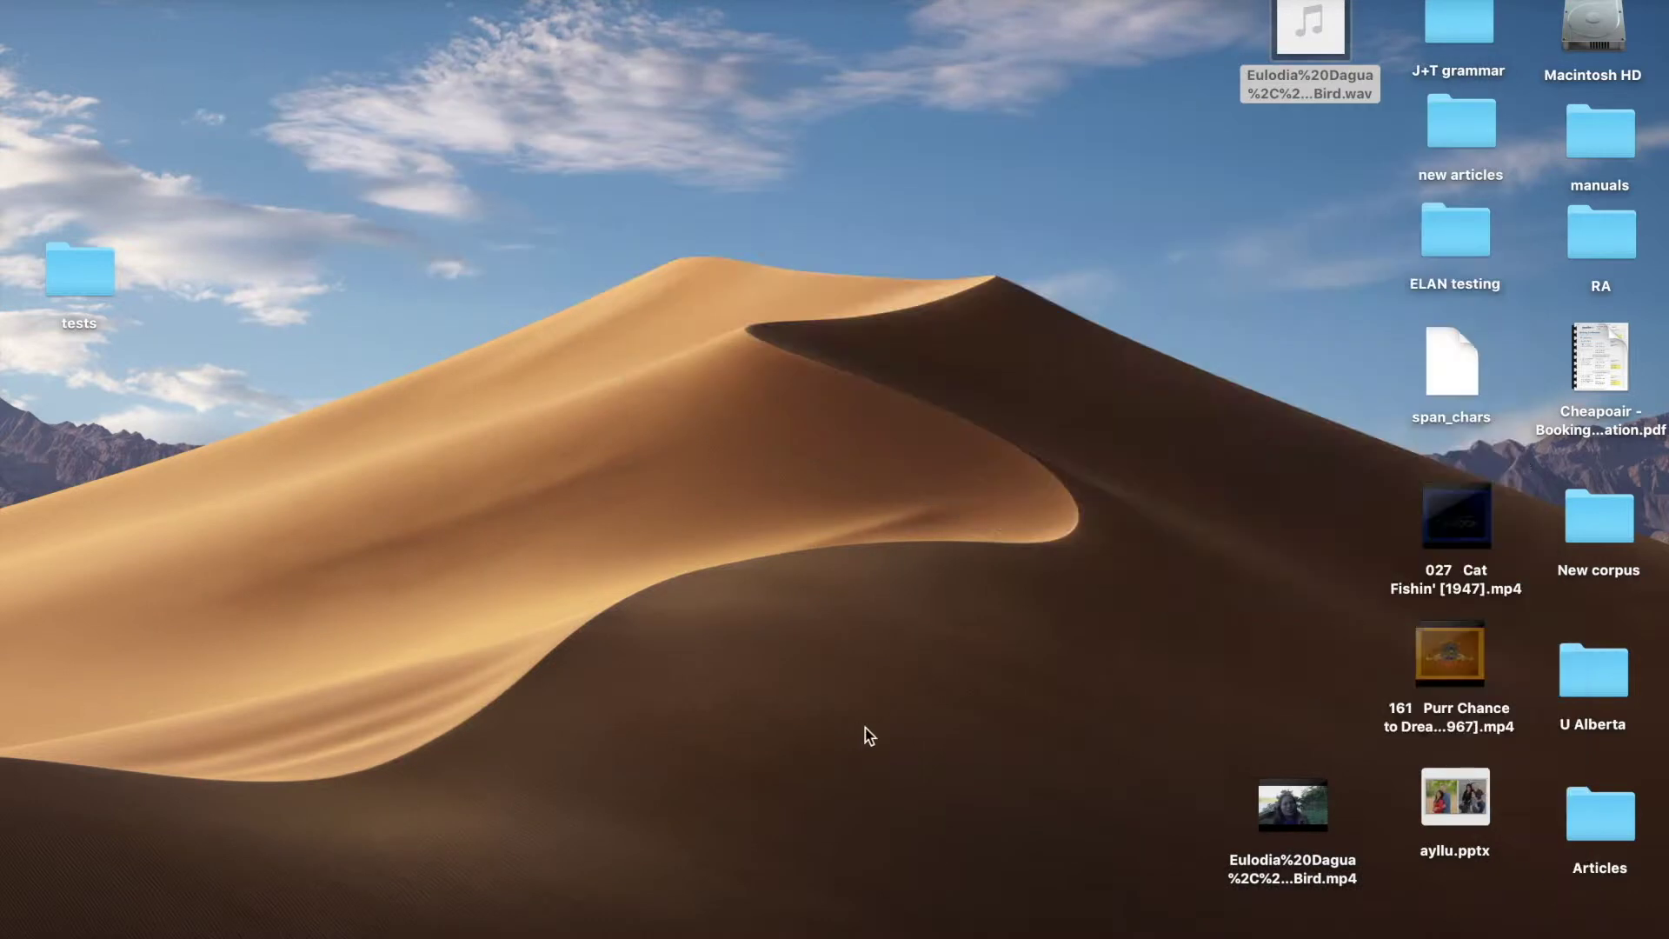
pyautogui.click(1256, 933)
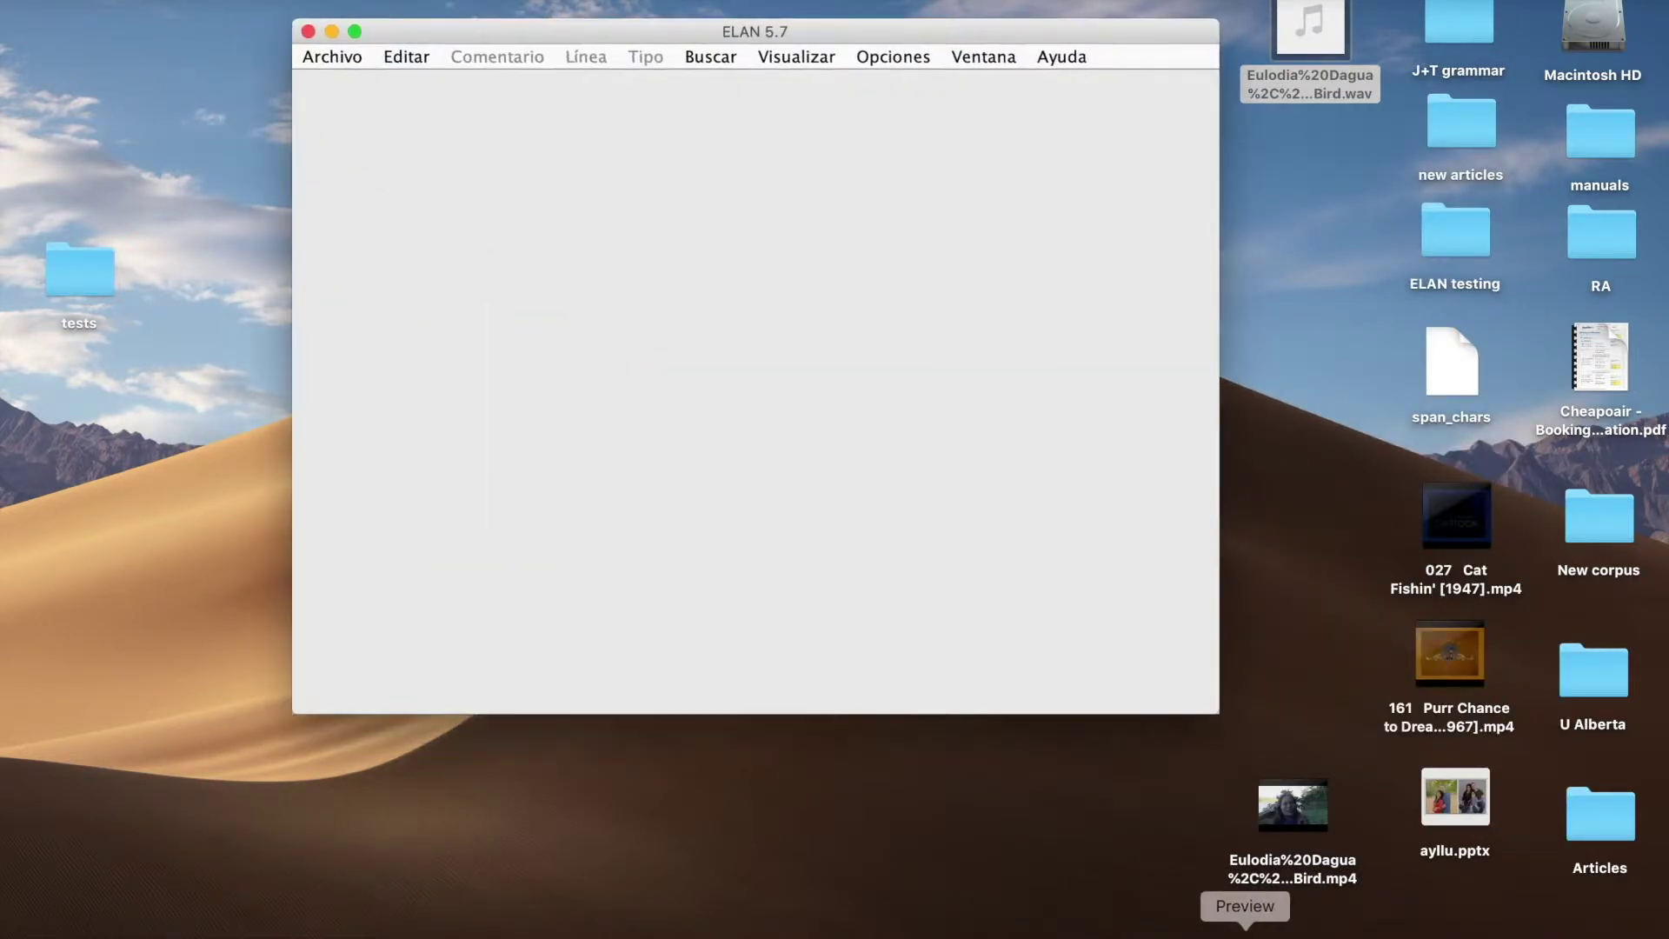
pyautogui.moveTo(407, 31); pyautogui.dragTo(256, 15)
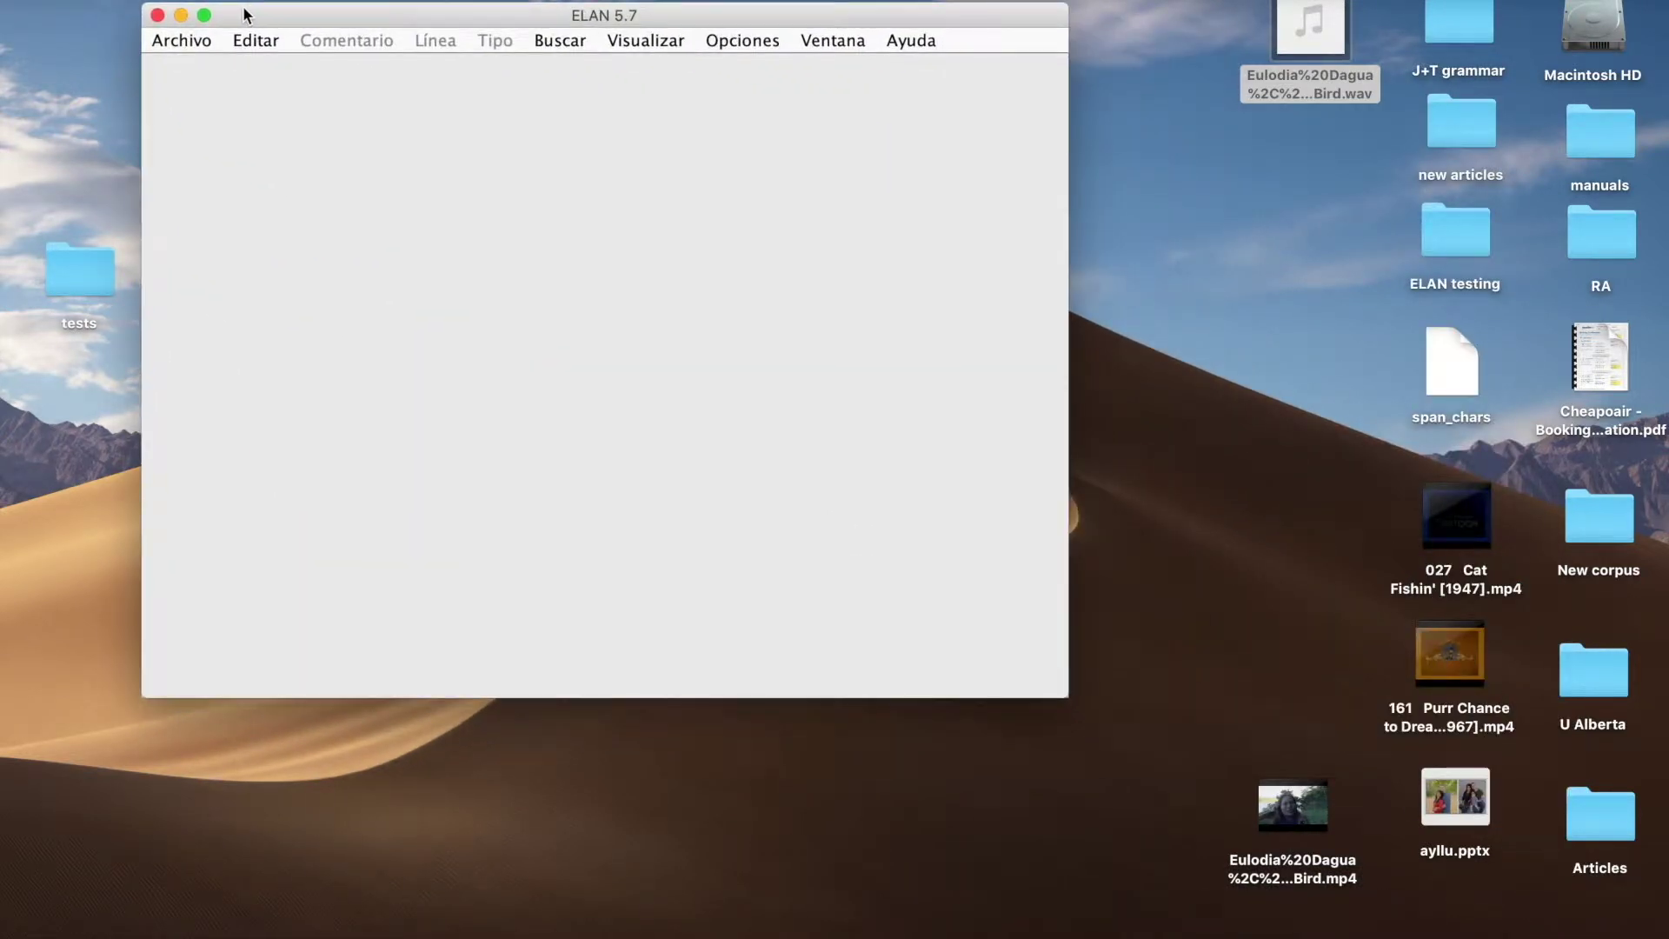
pyautogui.click(206, 44)
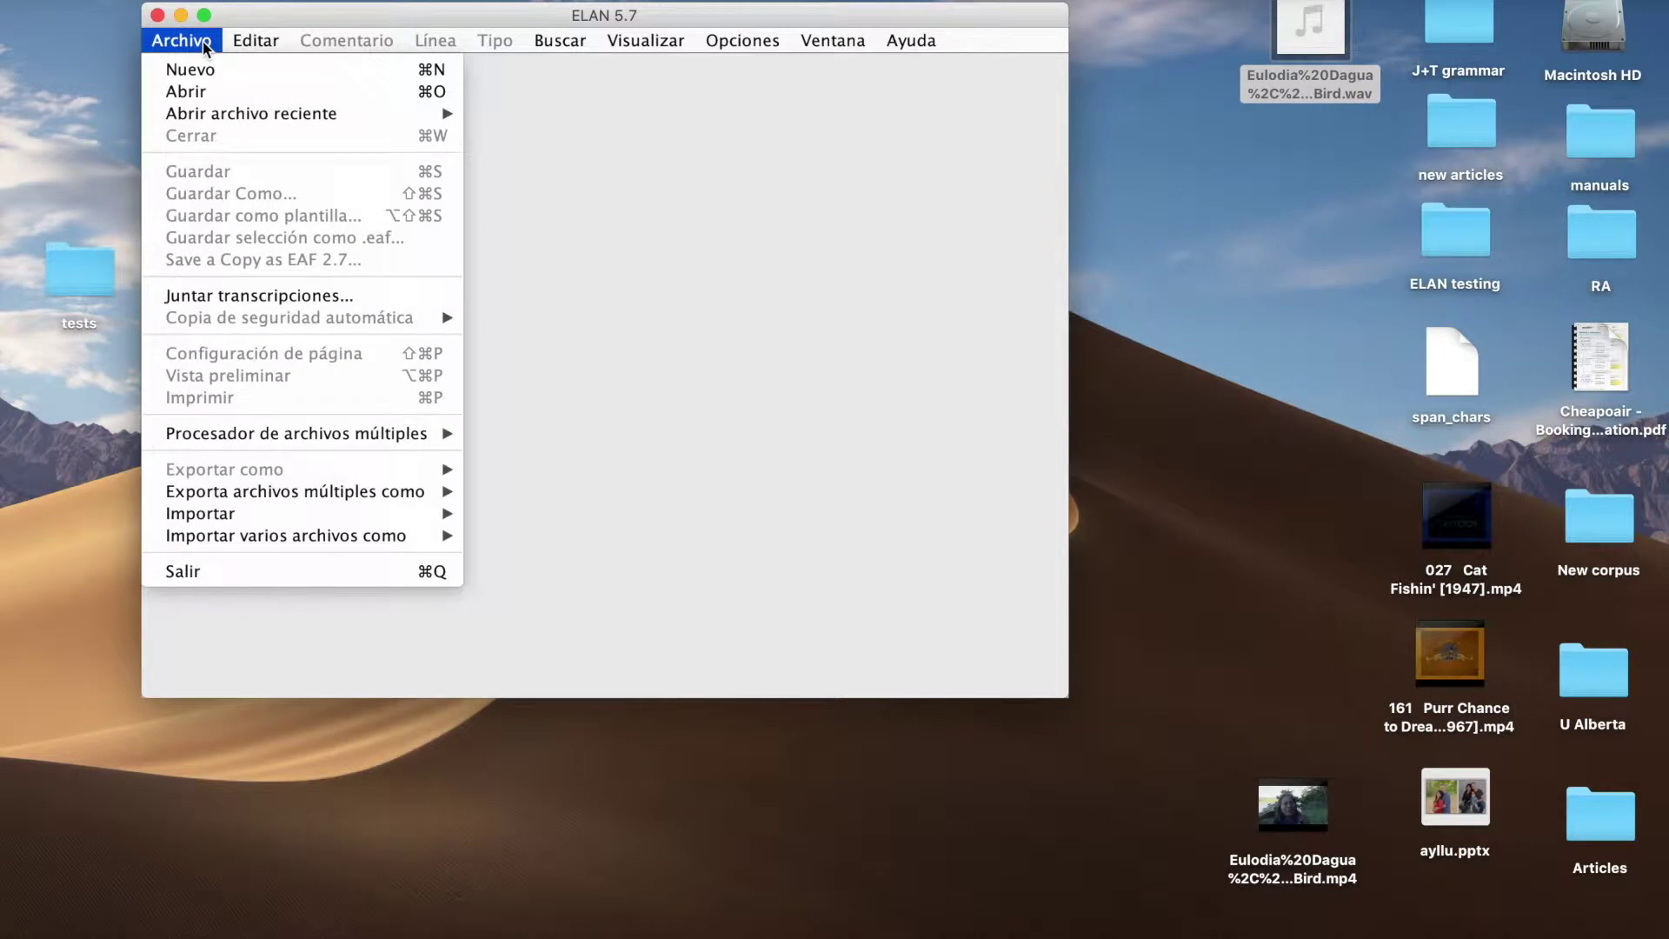
pyautogui.click(247, 74)
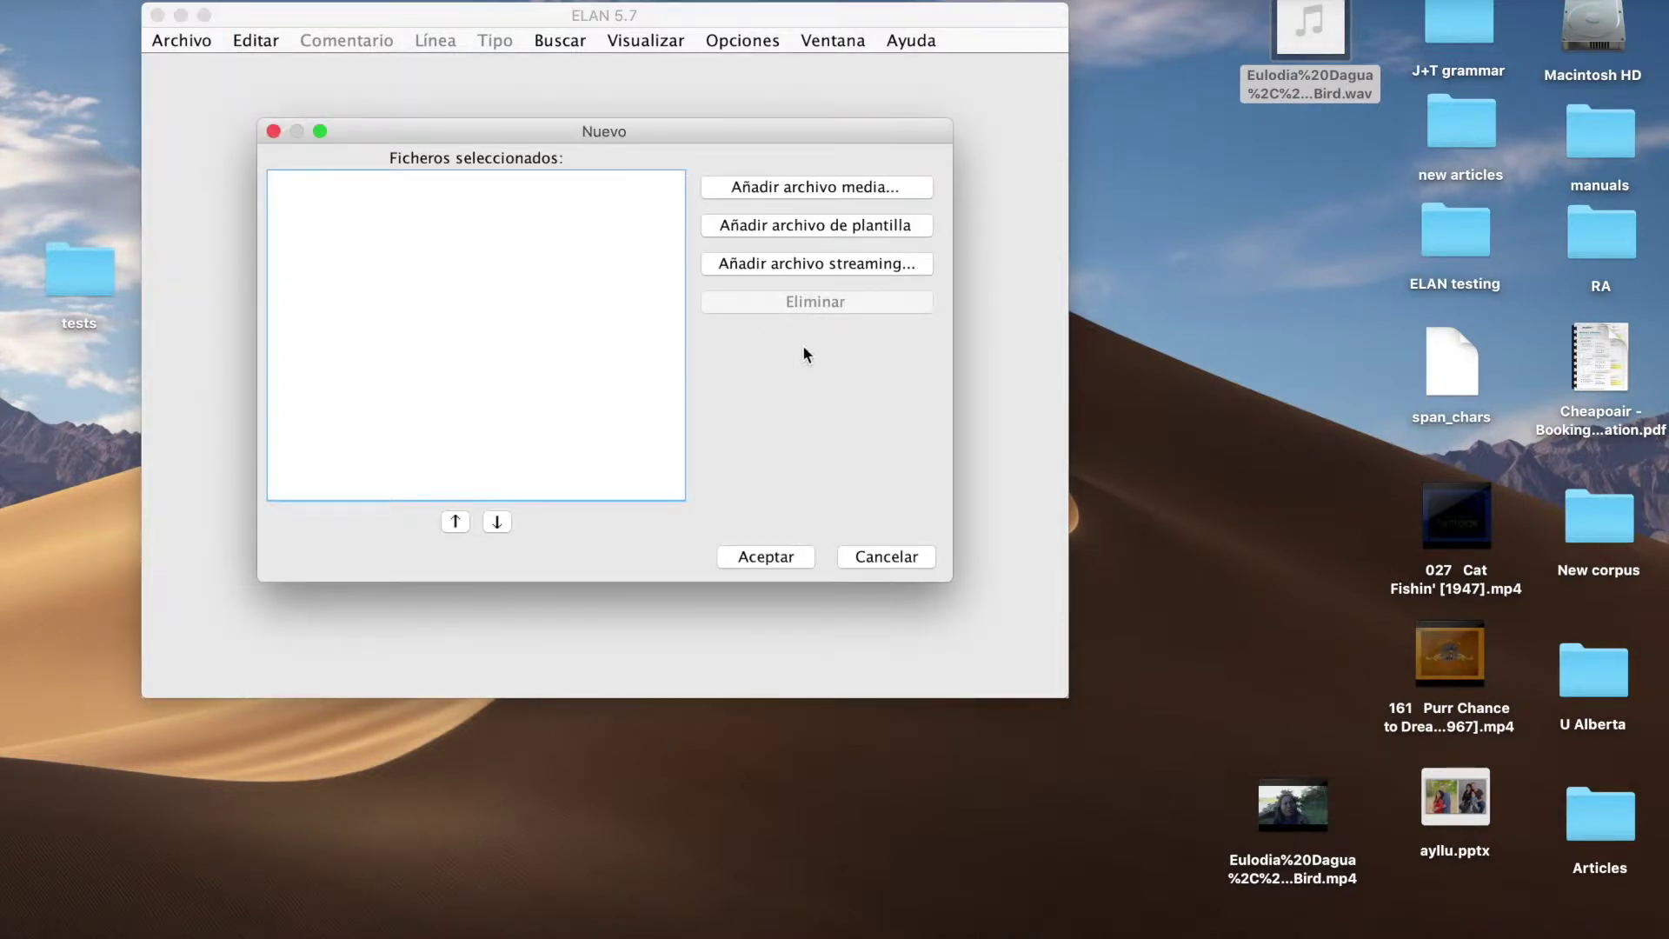
# Add the Kukuli Bird MP4 video from the Desktop as a media file of the new document.
pyautogui.moveTo(1290, 804); pyautogui.dragTo(477, 321)
pyautogui.click(796, 190)
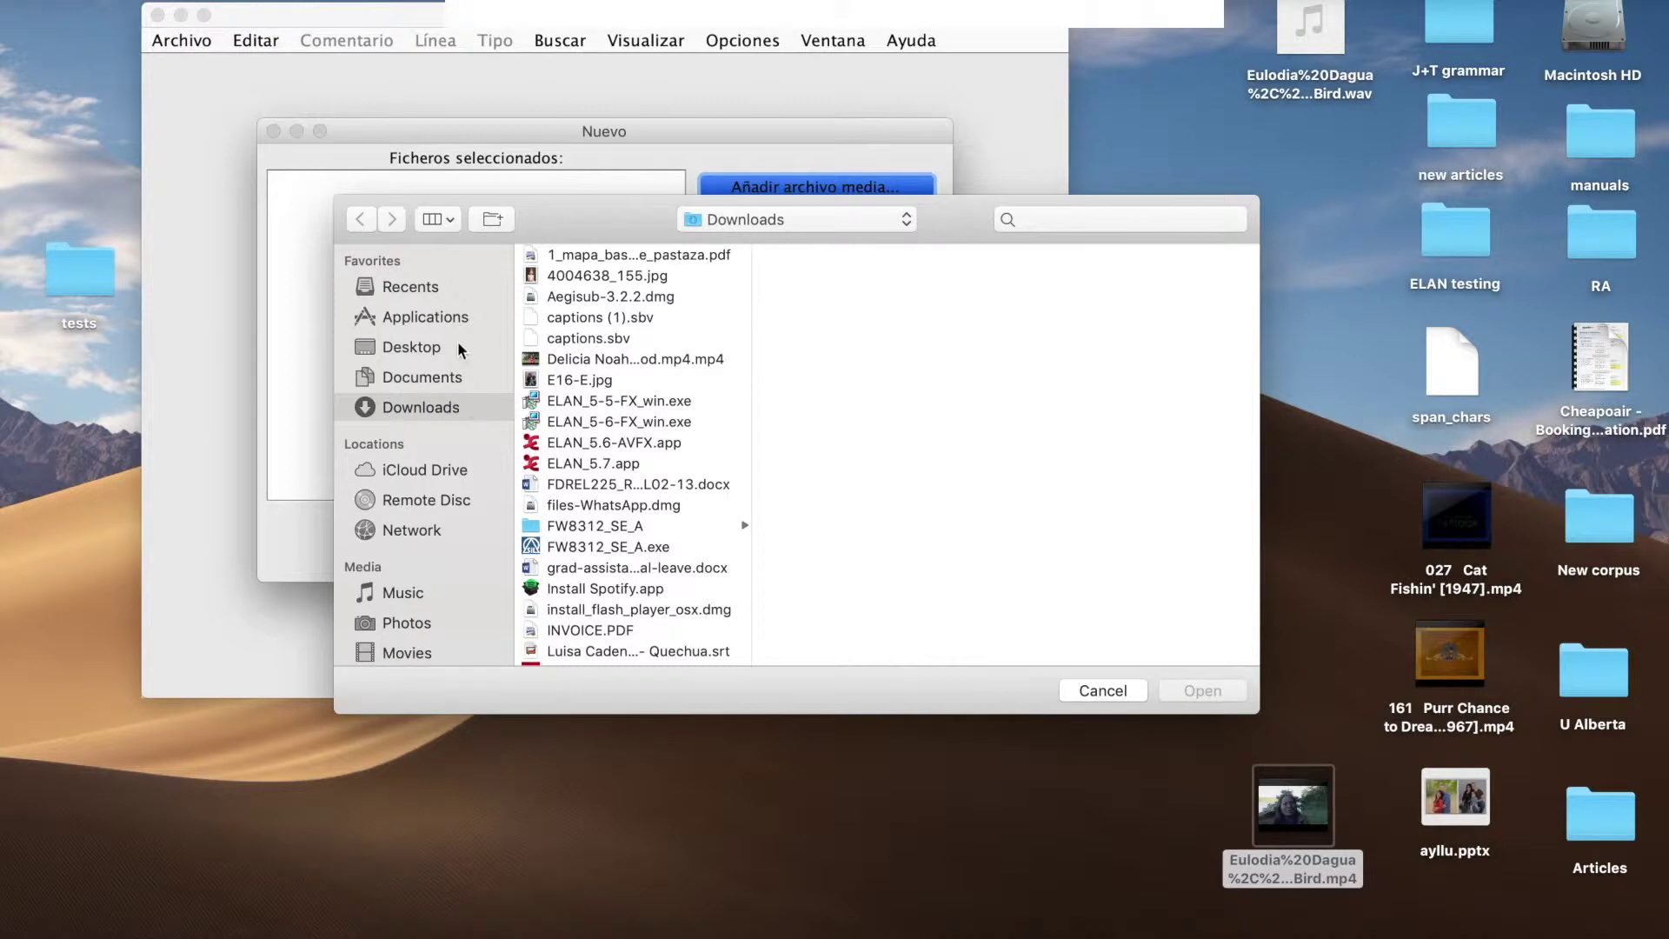
pyautogui.click(426, 348)
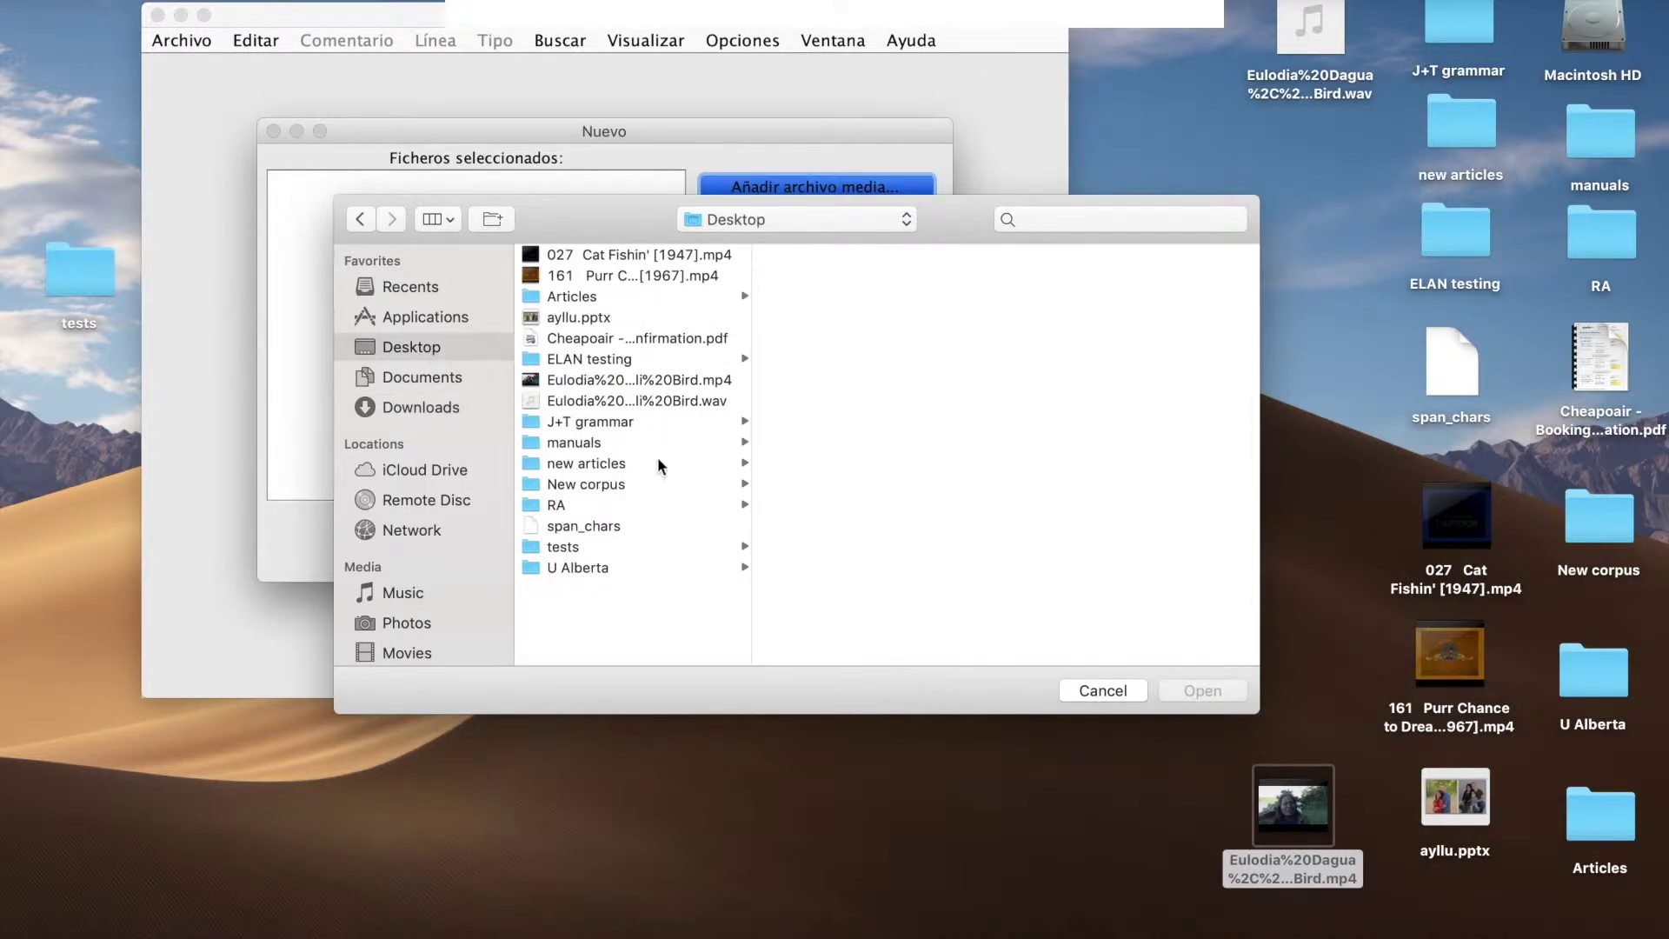
pyautogui.click(644, 382)
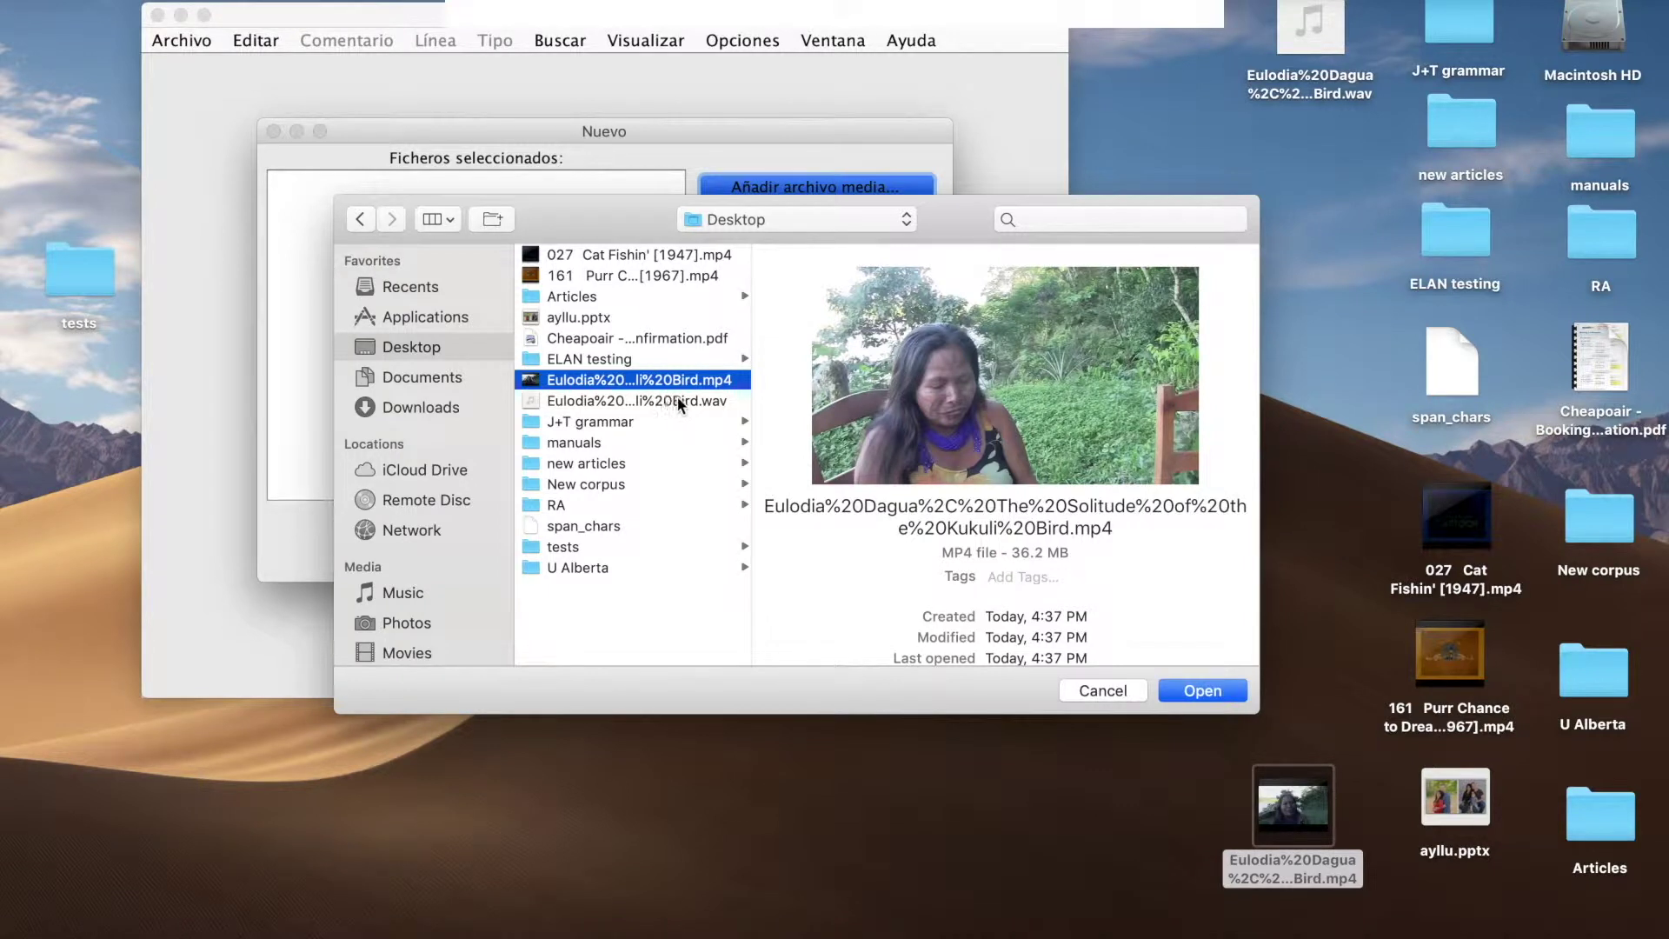
pyautogui.rightClick(676, 397)
pyautogui.click(629, 401)
pyautogui.click(1189, 690)
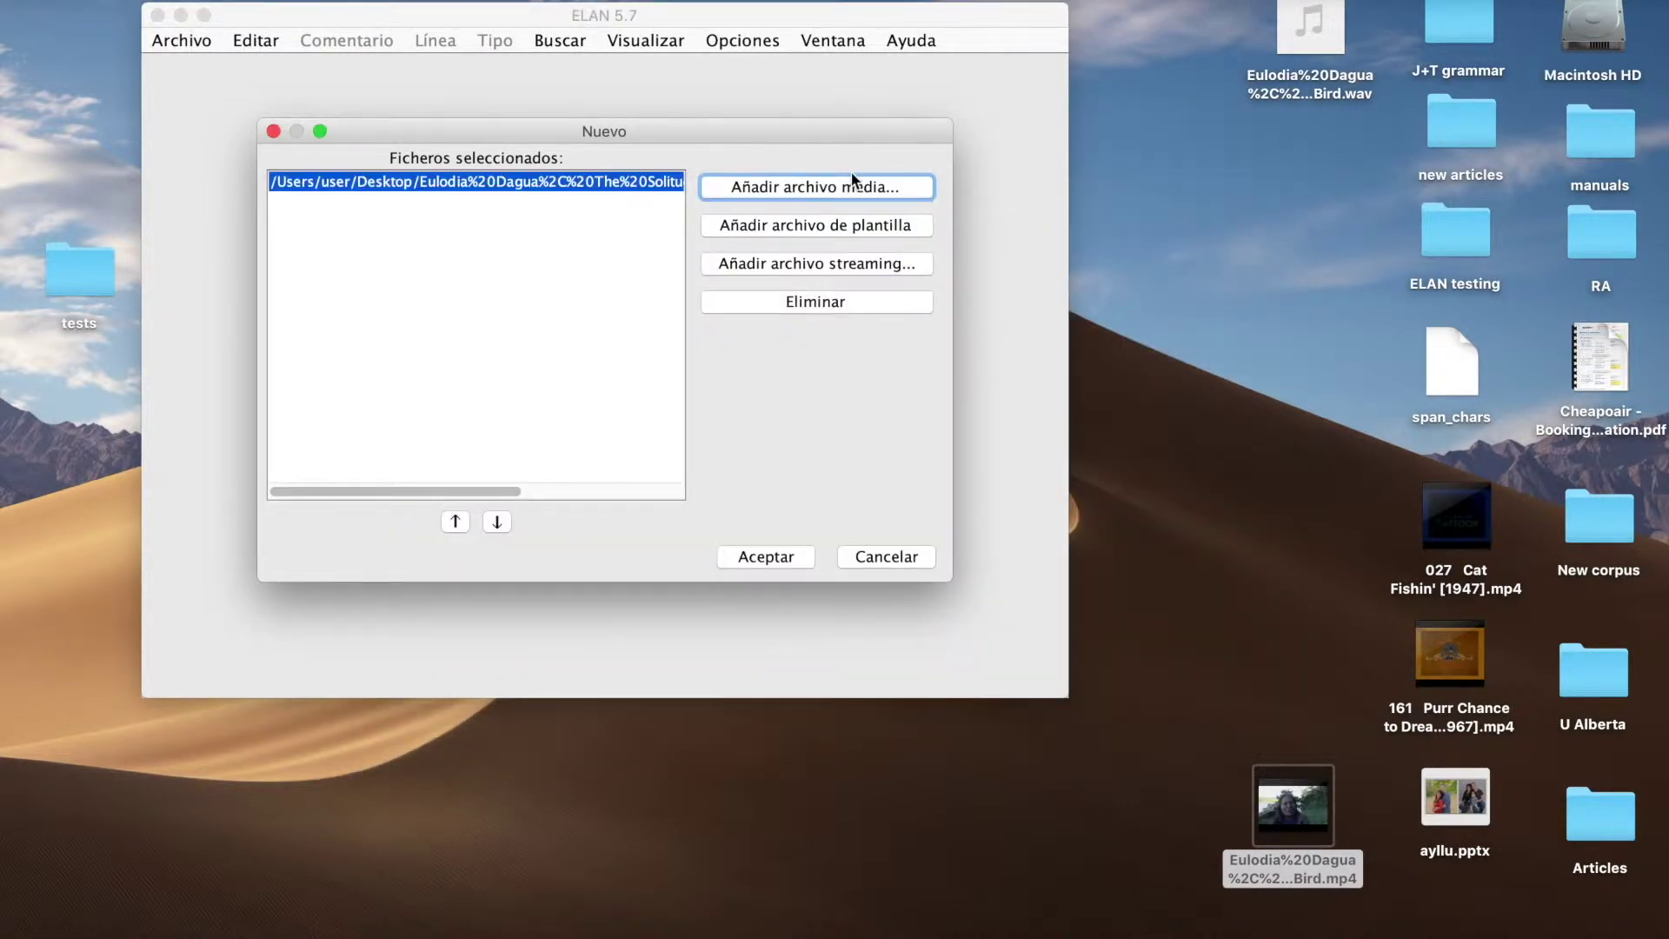
# Add the Kukuli Bird WAV file from the Desktop as the second media file.
pyautogui.click(829, 184)
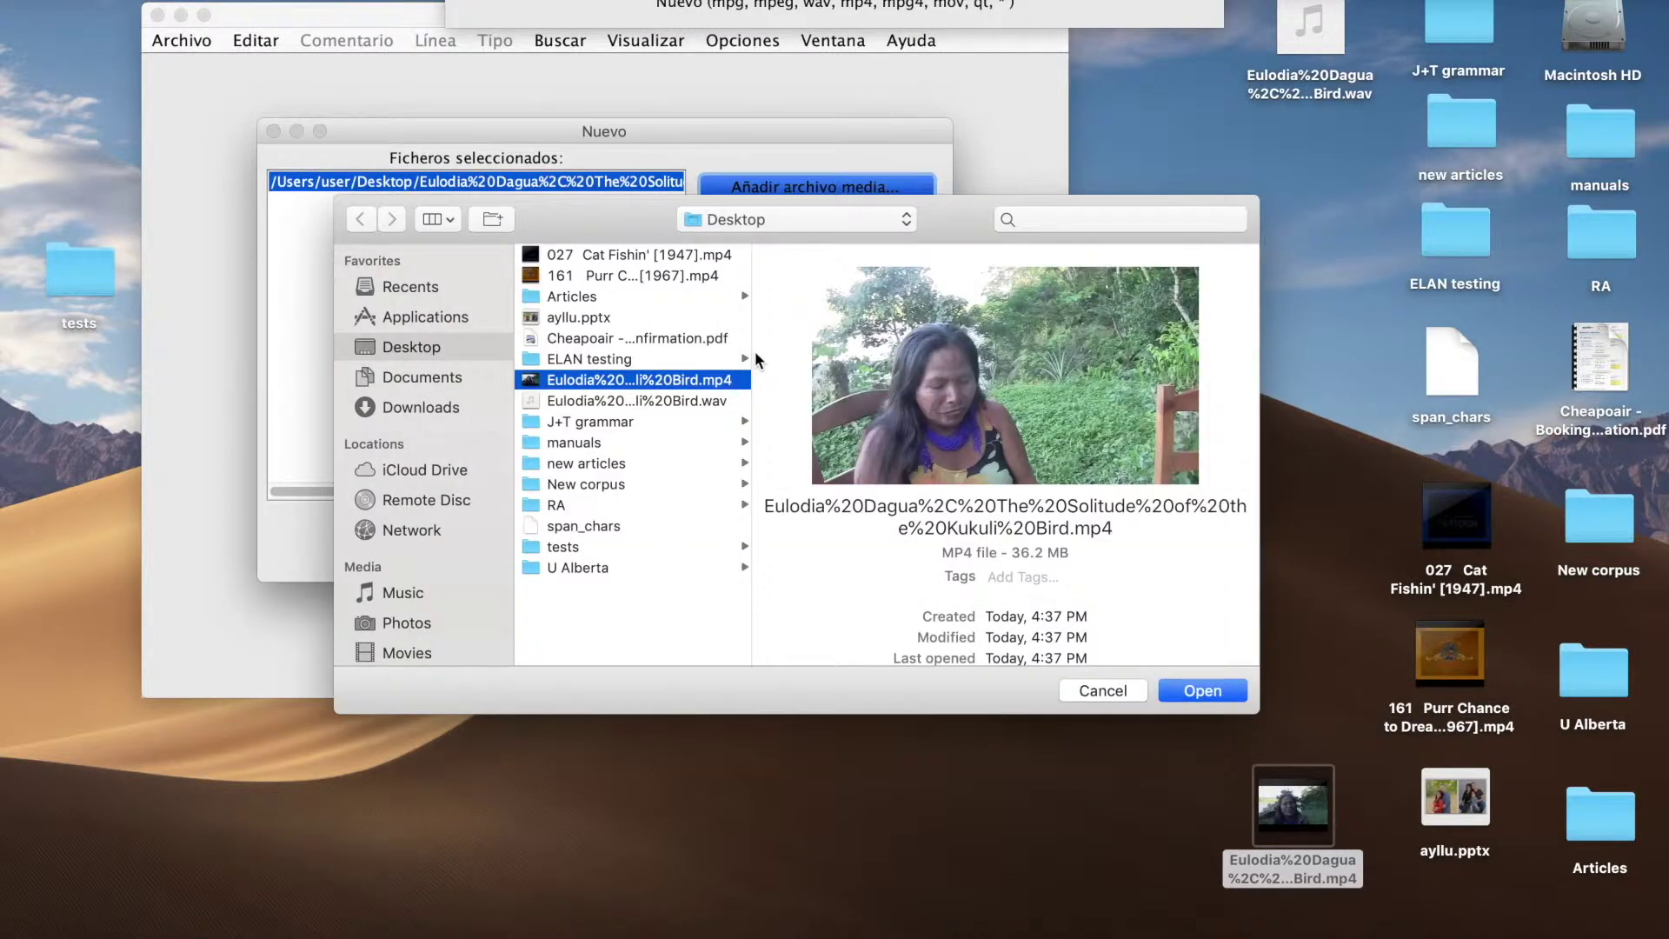
pyautogui.click(692, 402)
pyautogui.click(1222, 690)
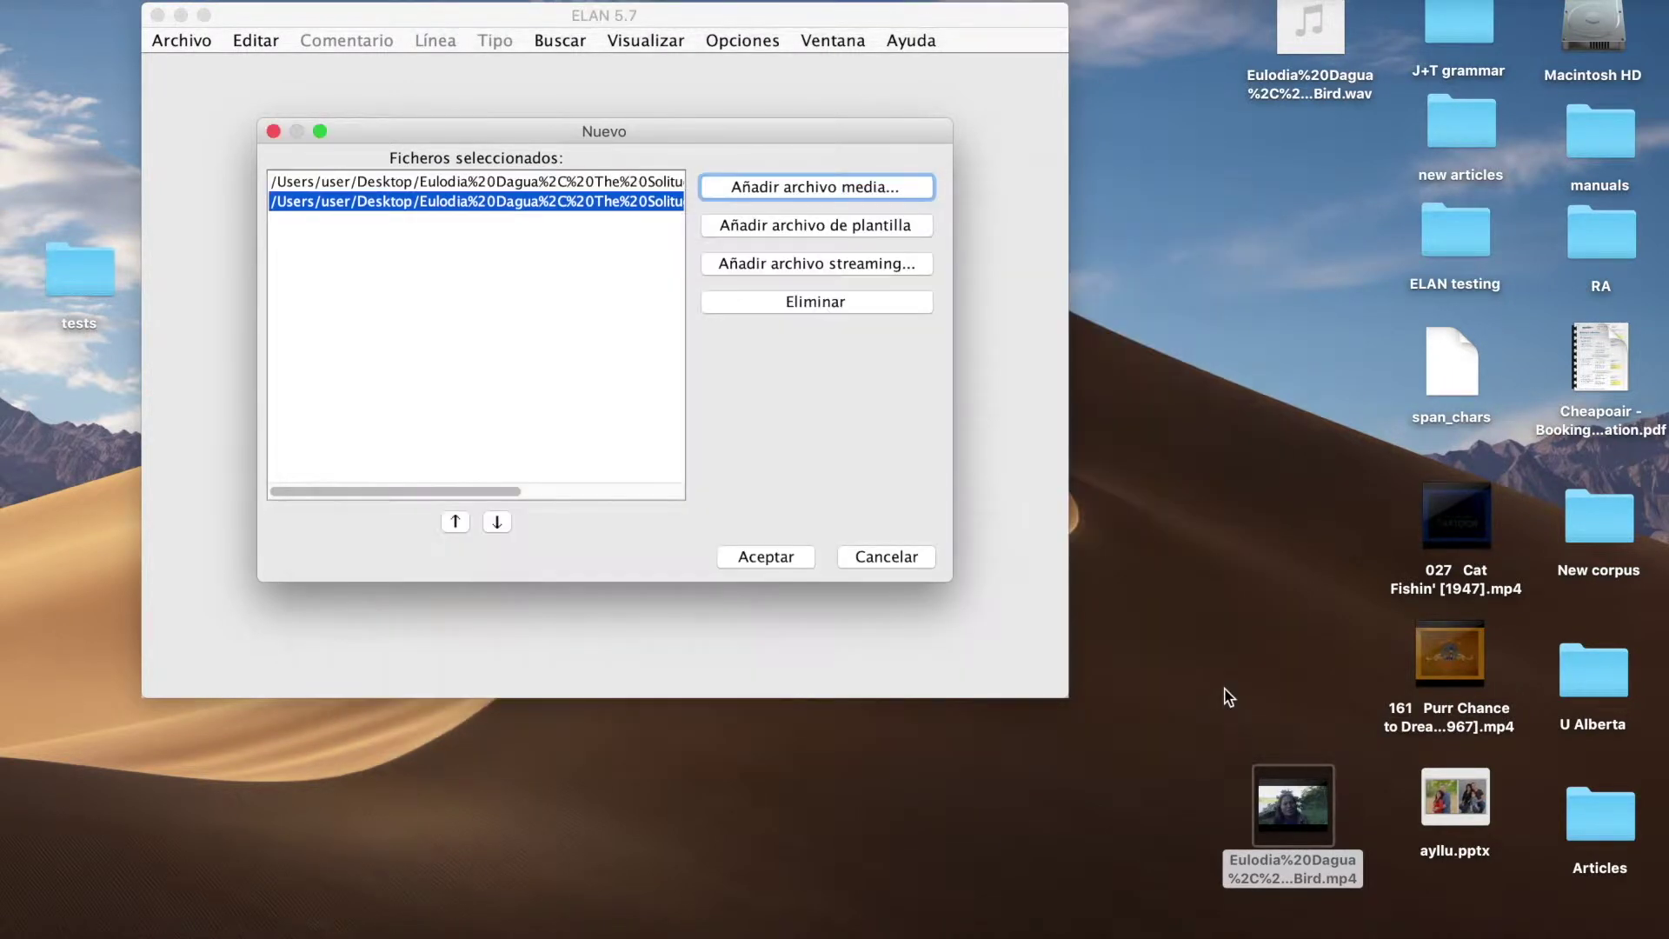
# Add the template Iyarina_trans.etf from the ELAN testing folder on the Desktop and create the document.
pyautogui.click(855, 228)
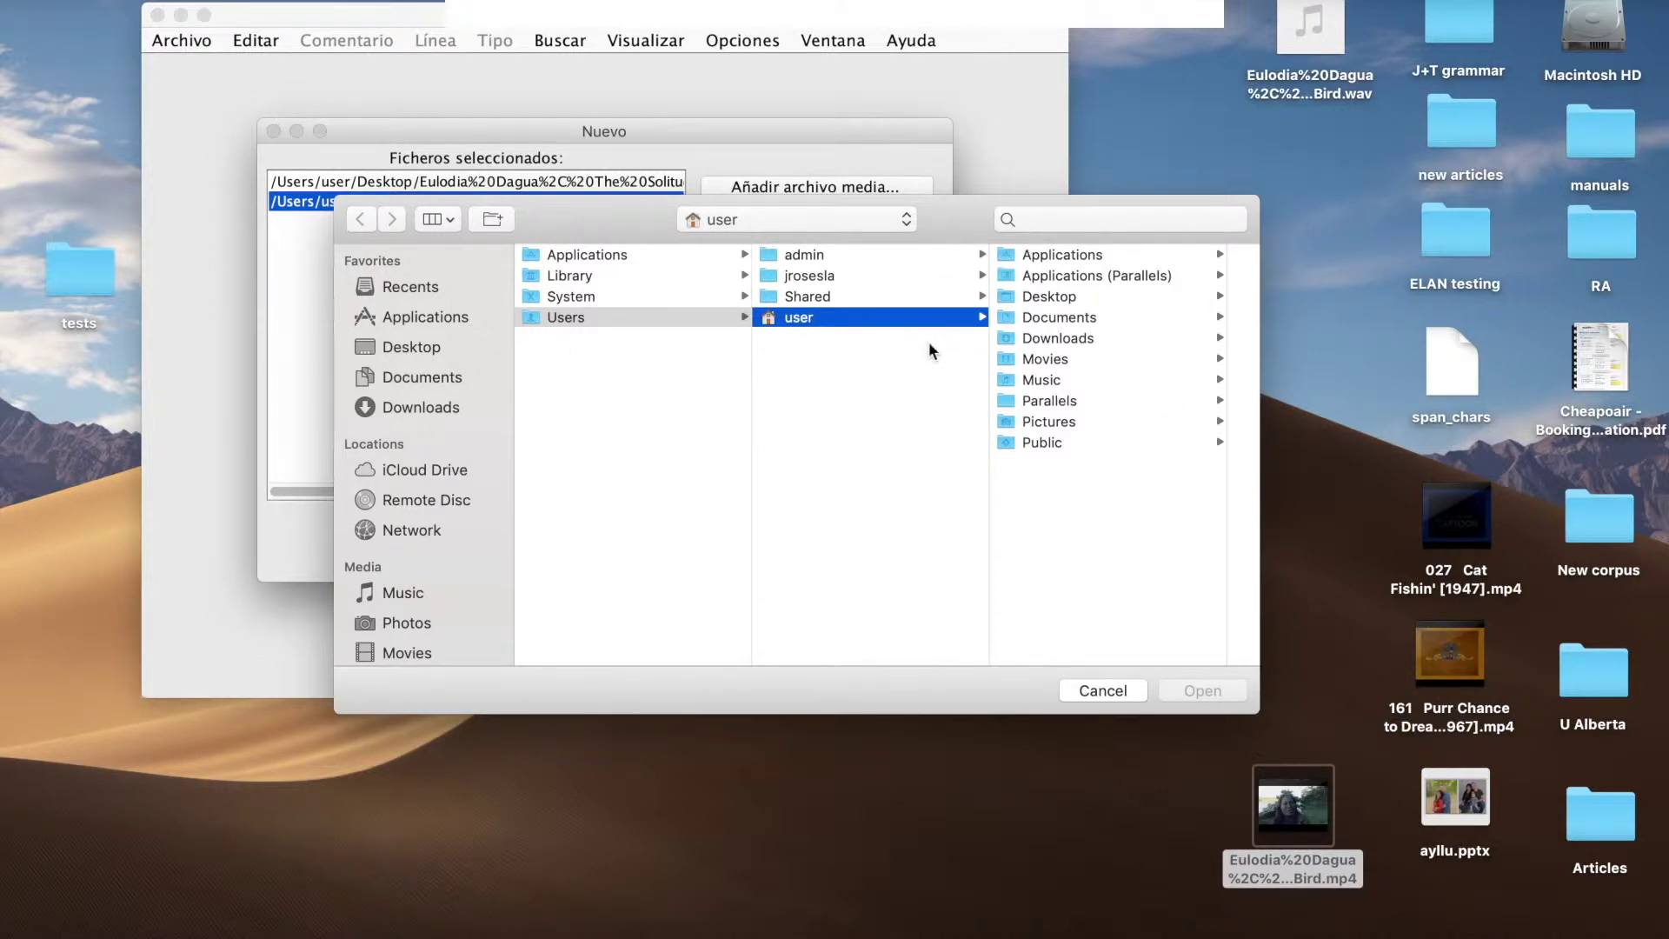
pyautogui.click(393, 346)
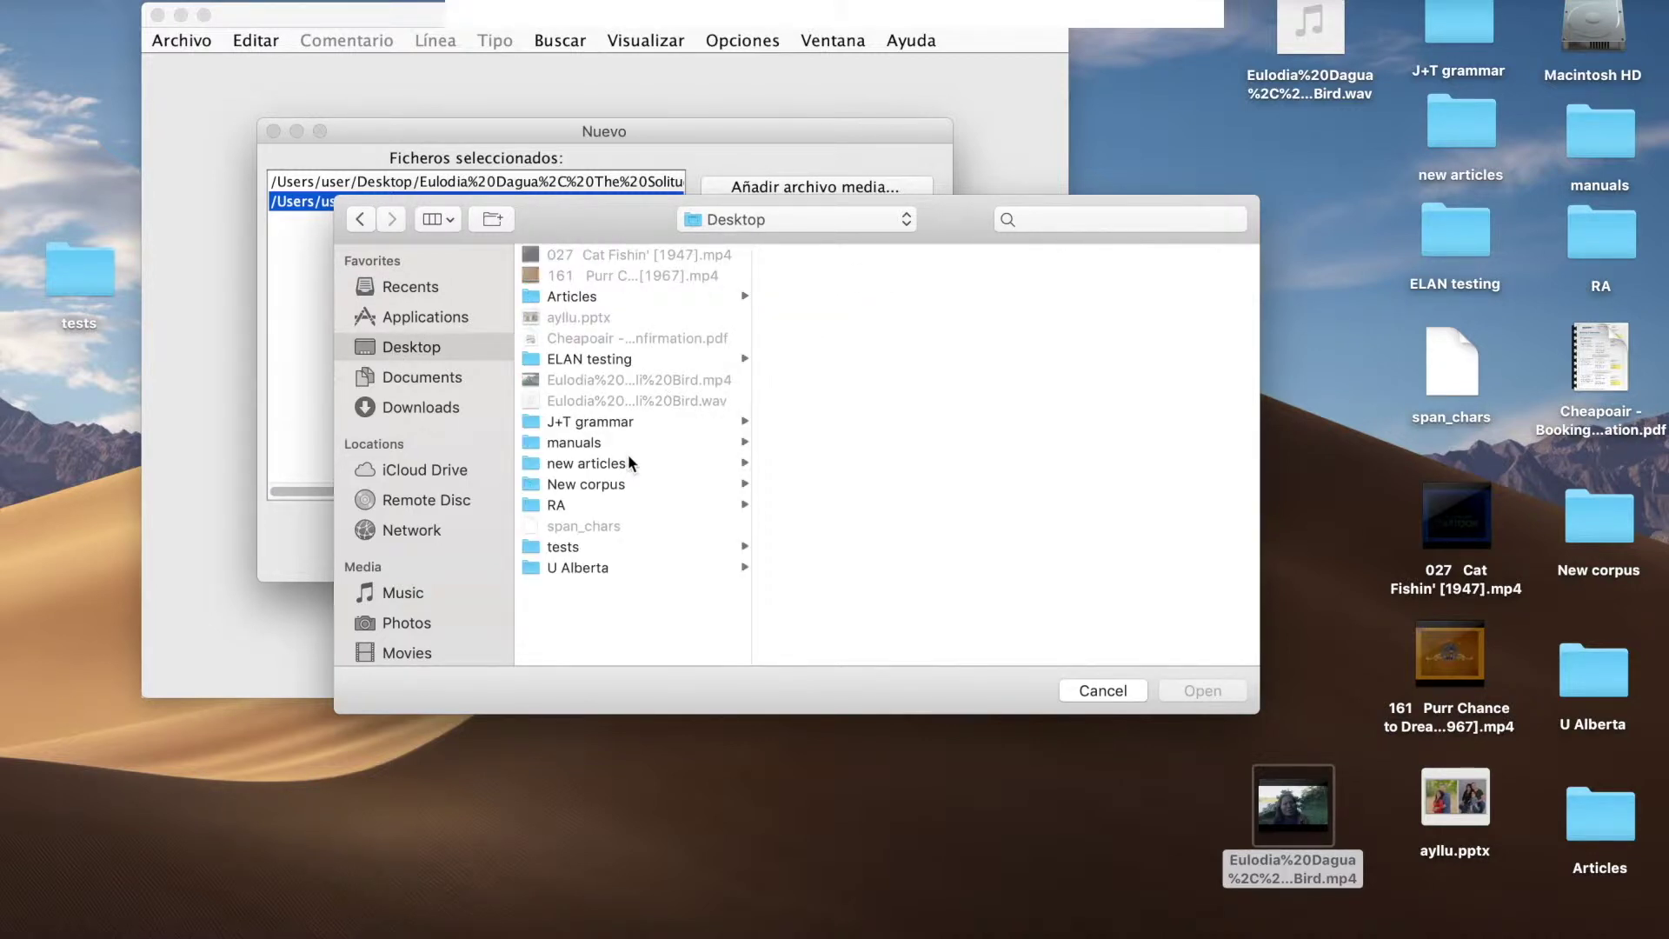
pyautogui.click(640, 359)
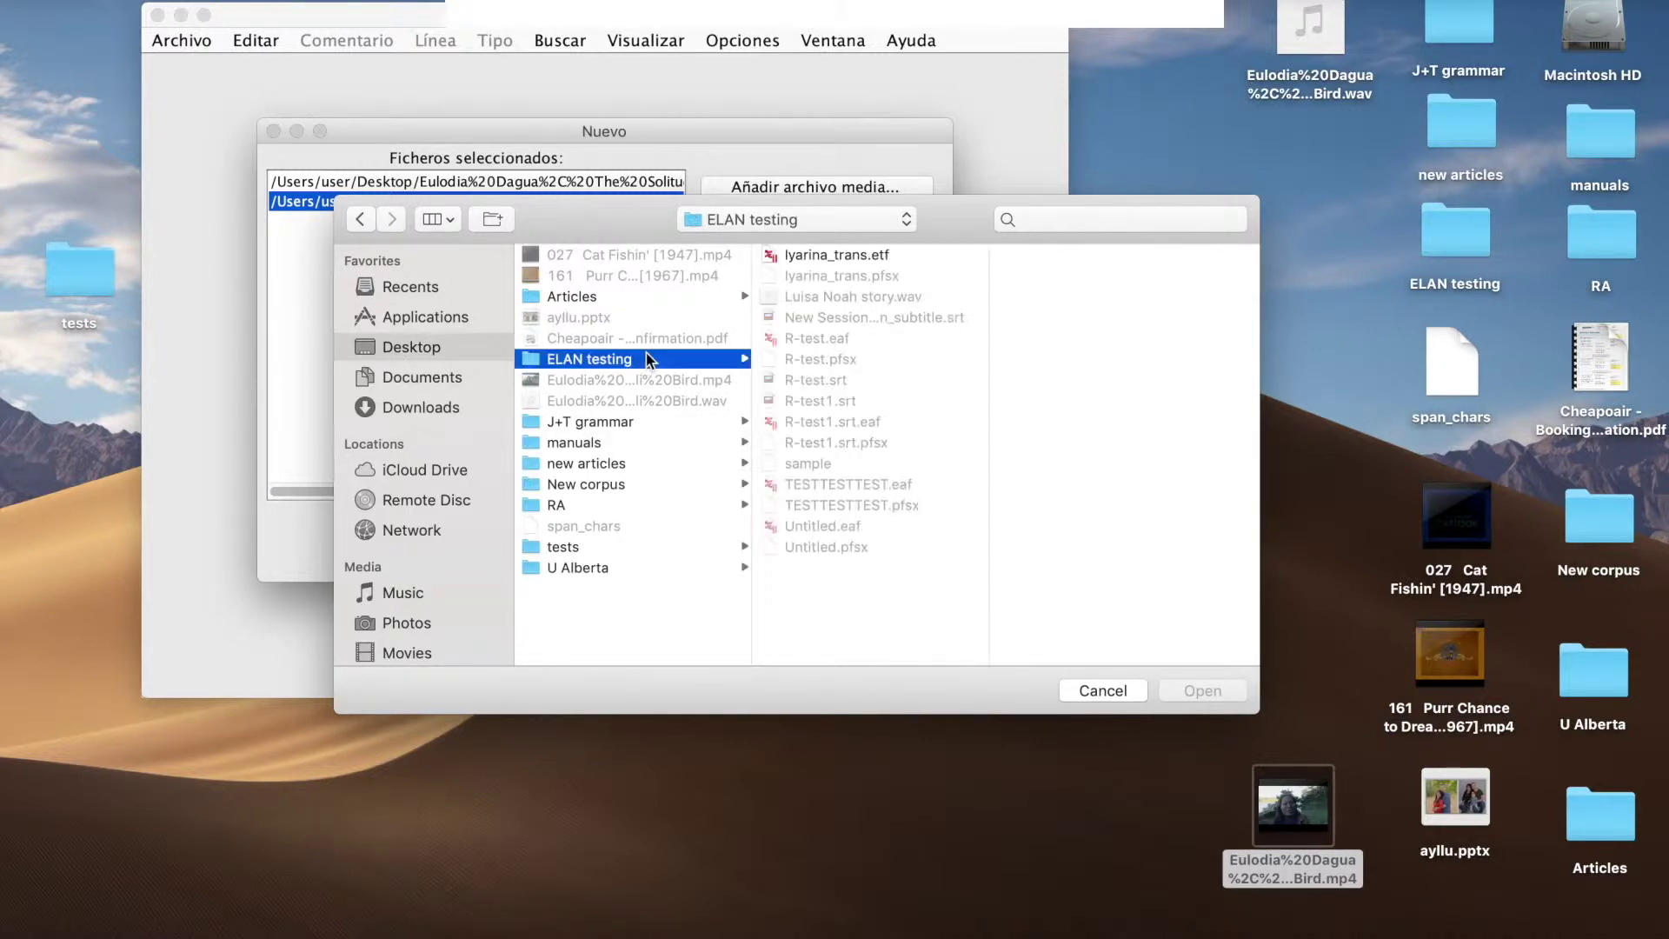
pyautogui.click(856, 254)
pyautogui.click(1209, 692)
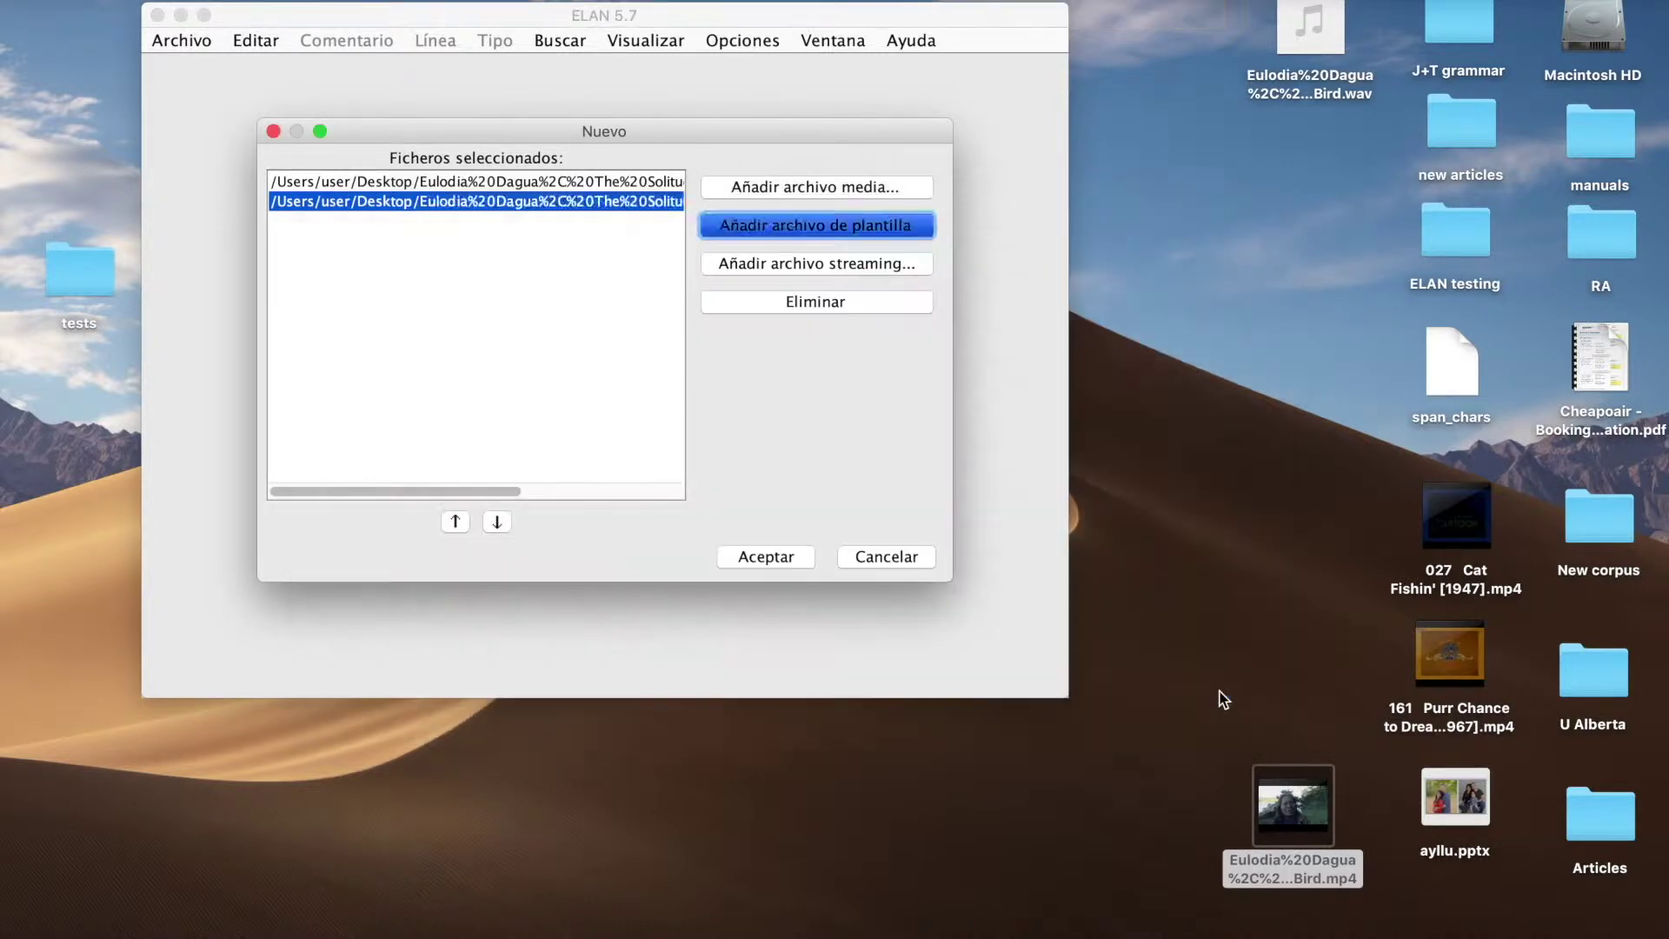
pyautogui.click(773, 557)
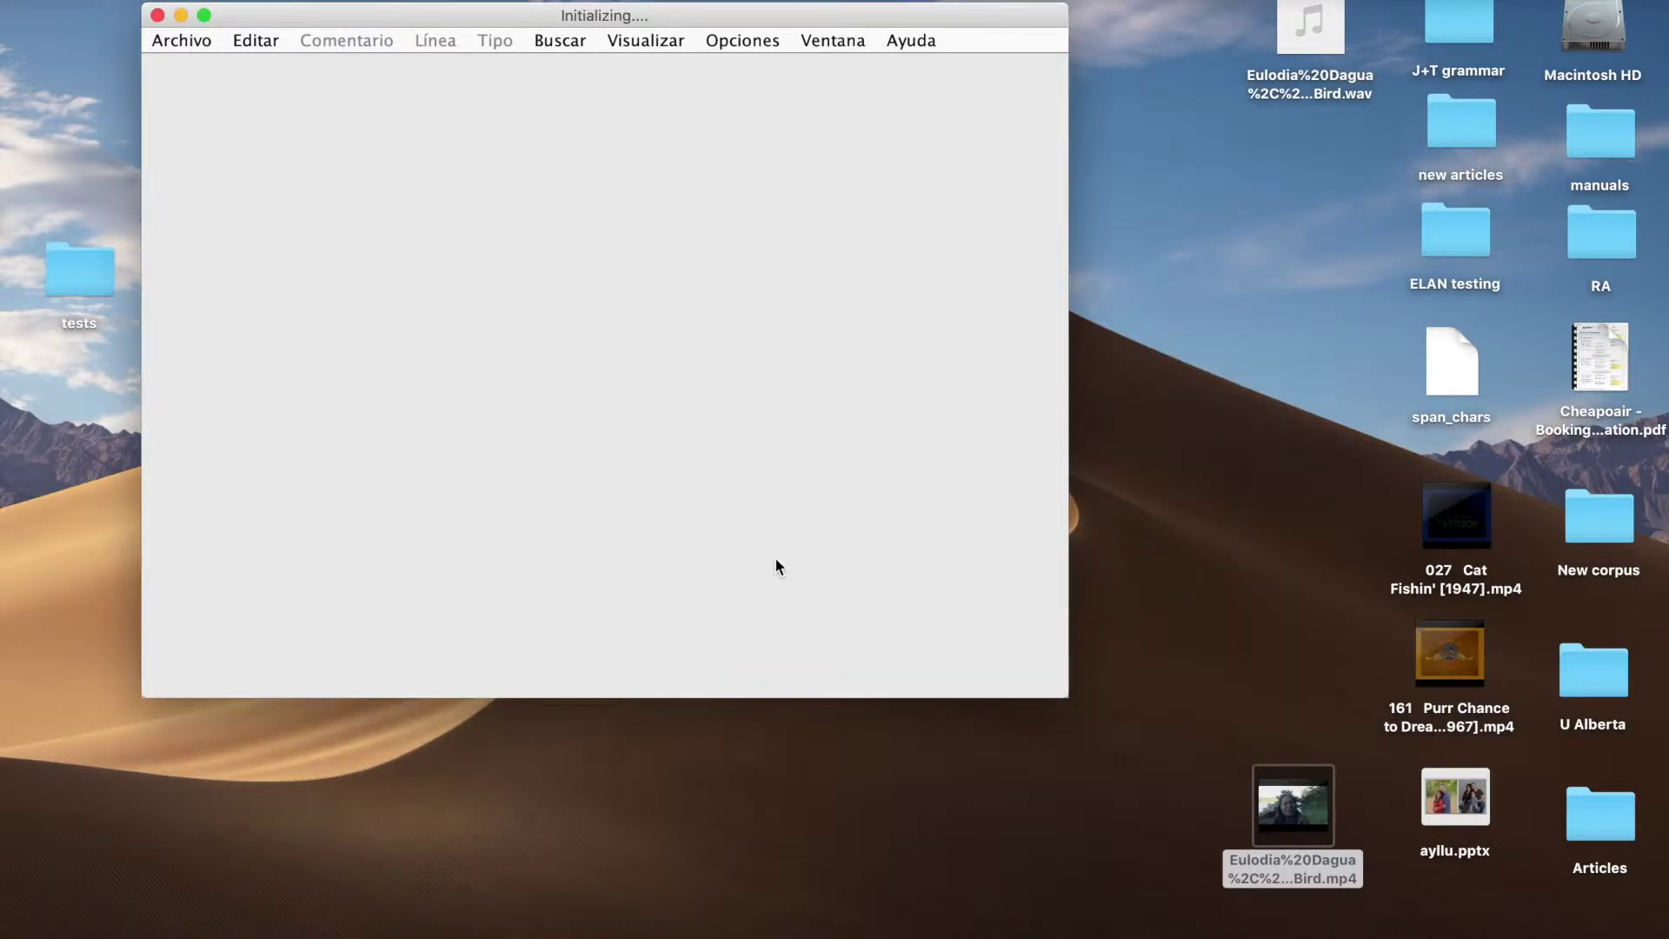
# Enlarge the document window to fill the screen and make the waveform area taller so both channels show.
pyautogui.moveTo(938, 17); pyautogui.dragTo(820, 0)
pyautogui.click(88, 0)
pyautogui.moveTo(987, 511); pyautogui.dragTo(986, 621)
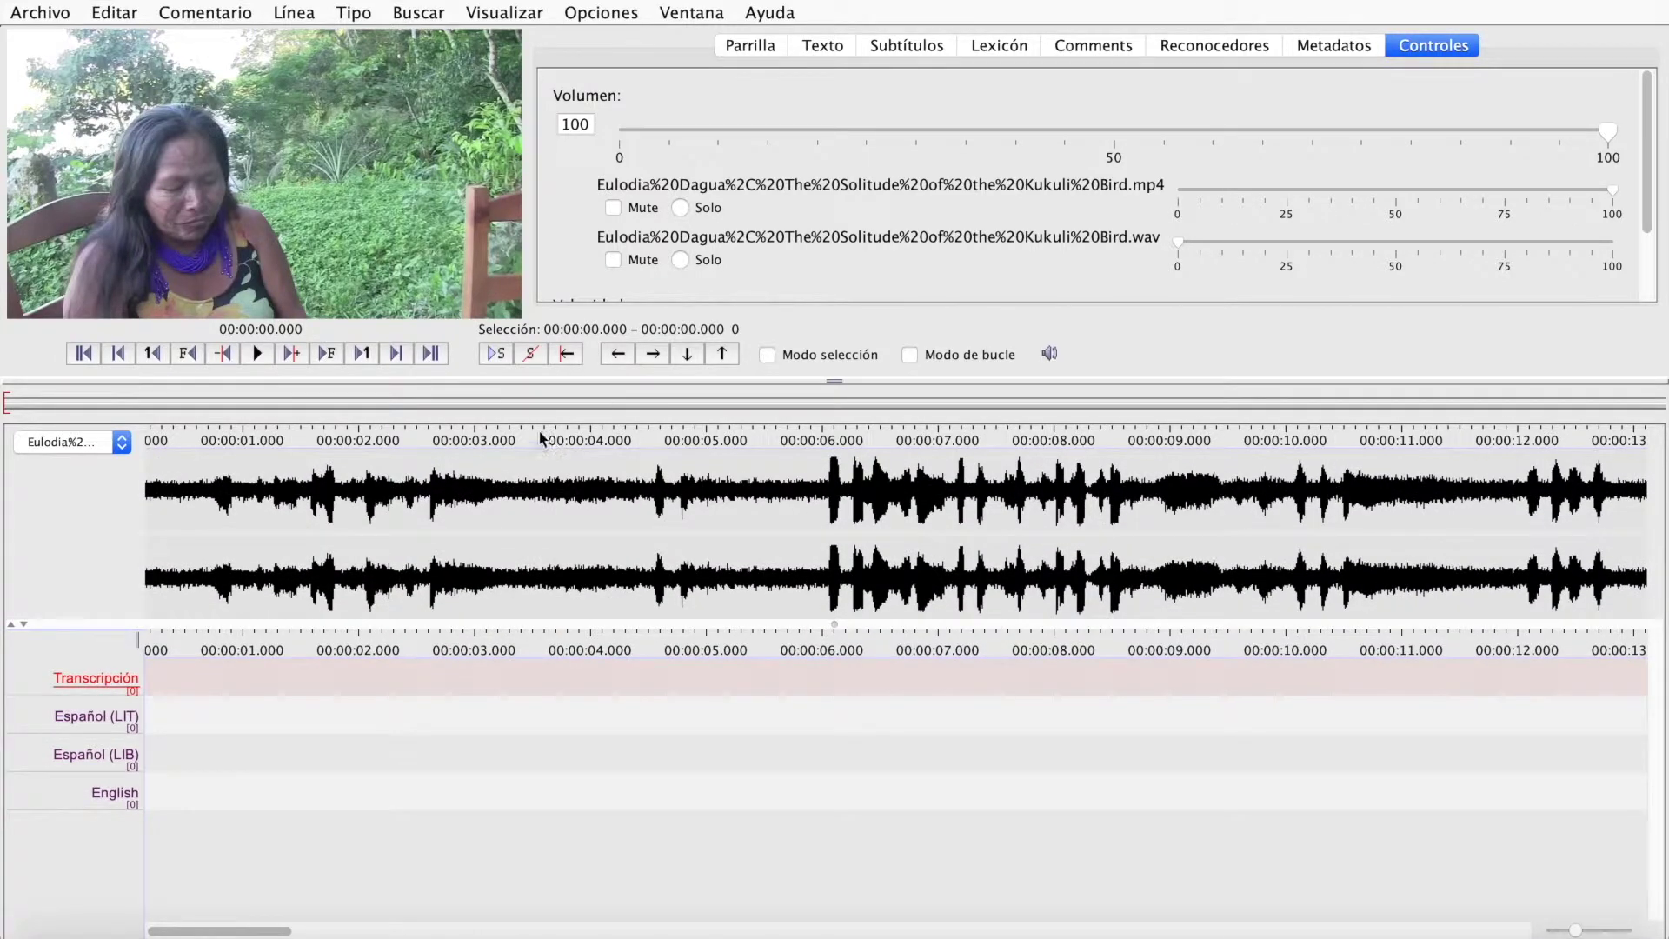
# Play the first few seconds of the recording and pause it to check the video against the waveform.
pyautogui.click(258, 353)
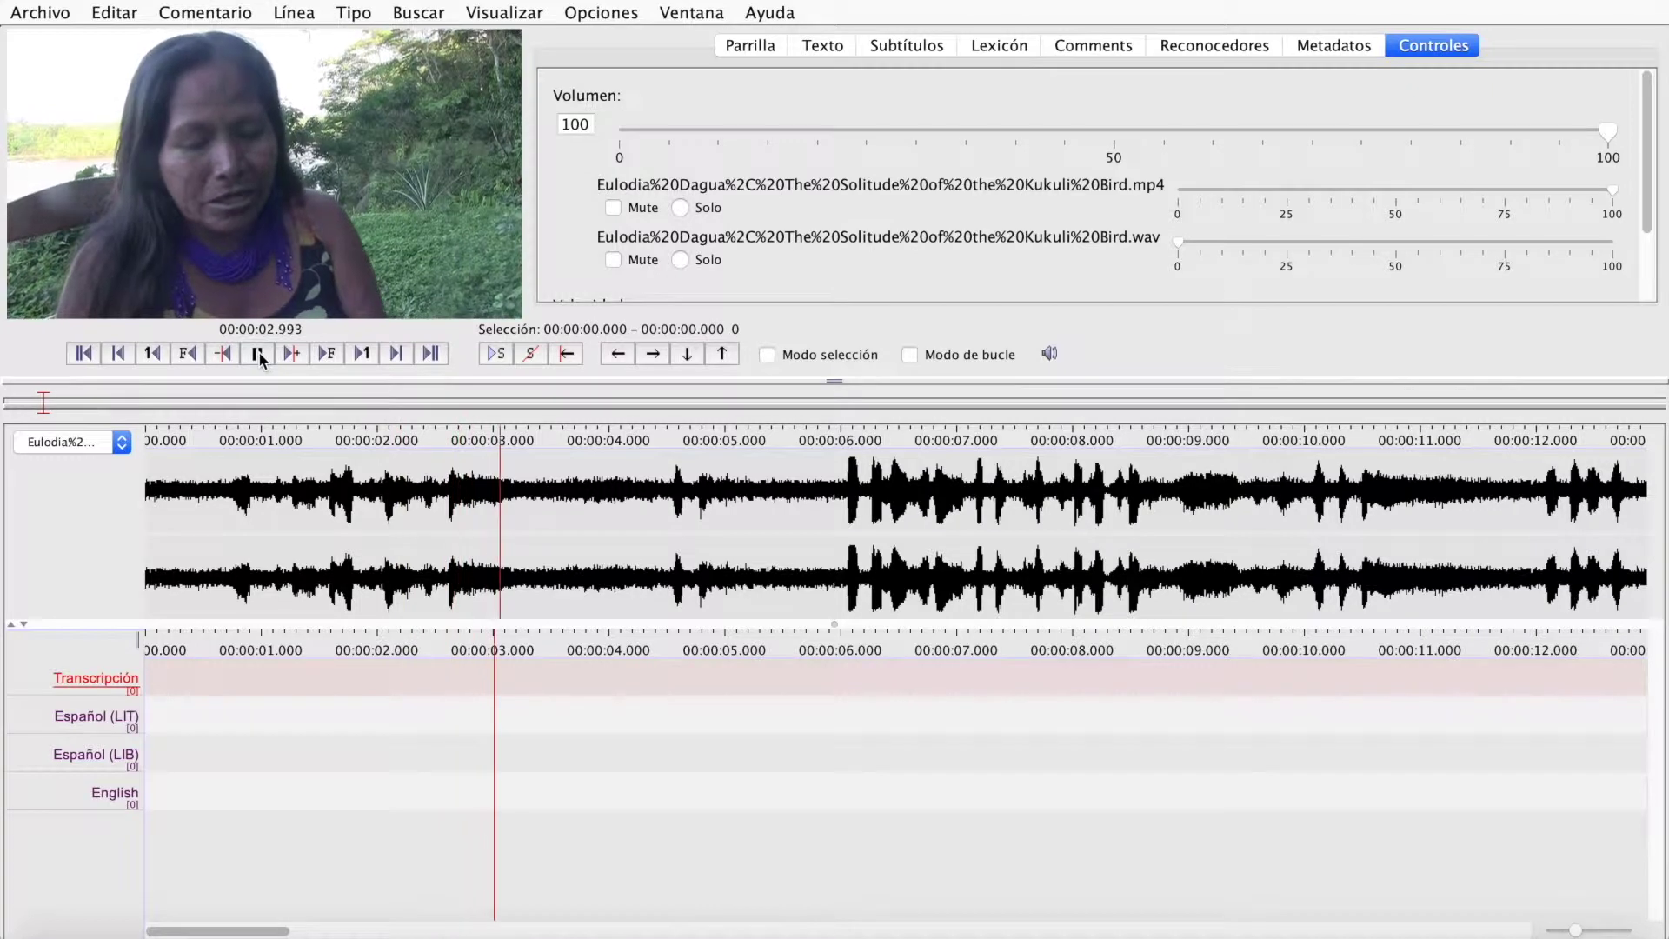
pyautogui.click(258, 354)
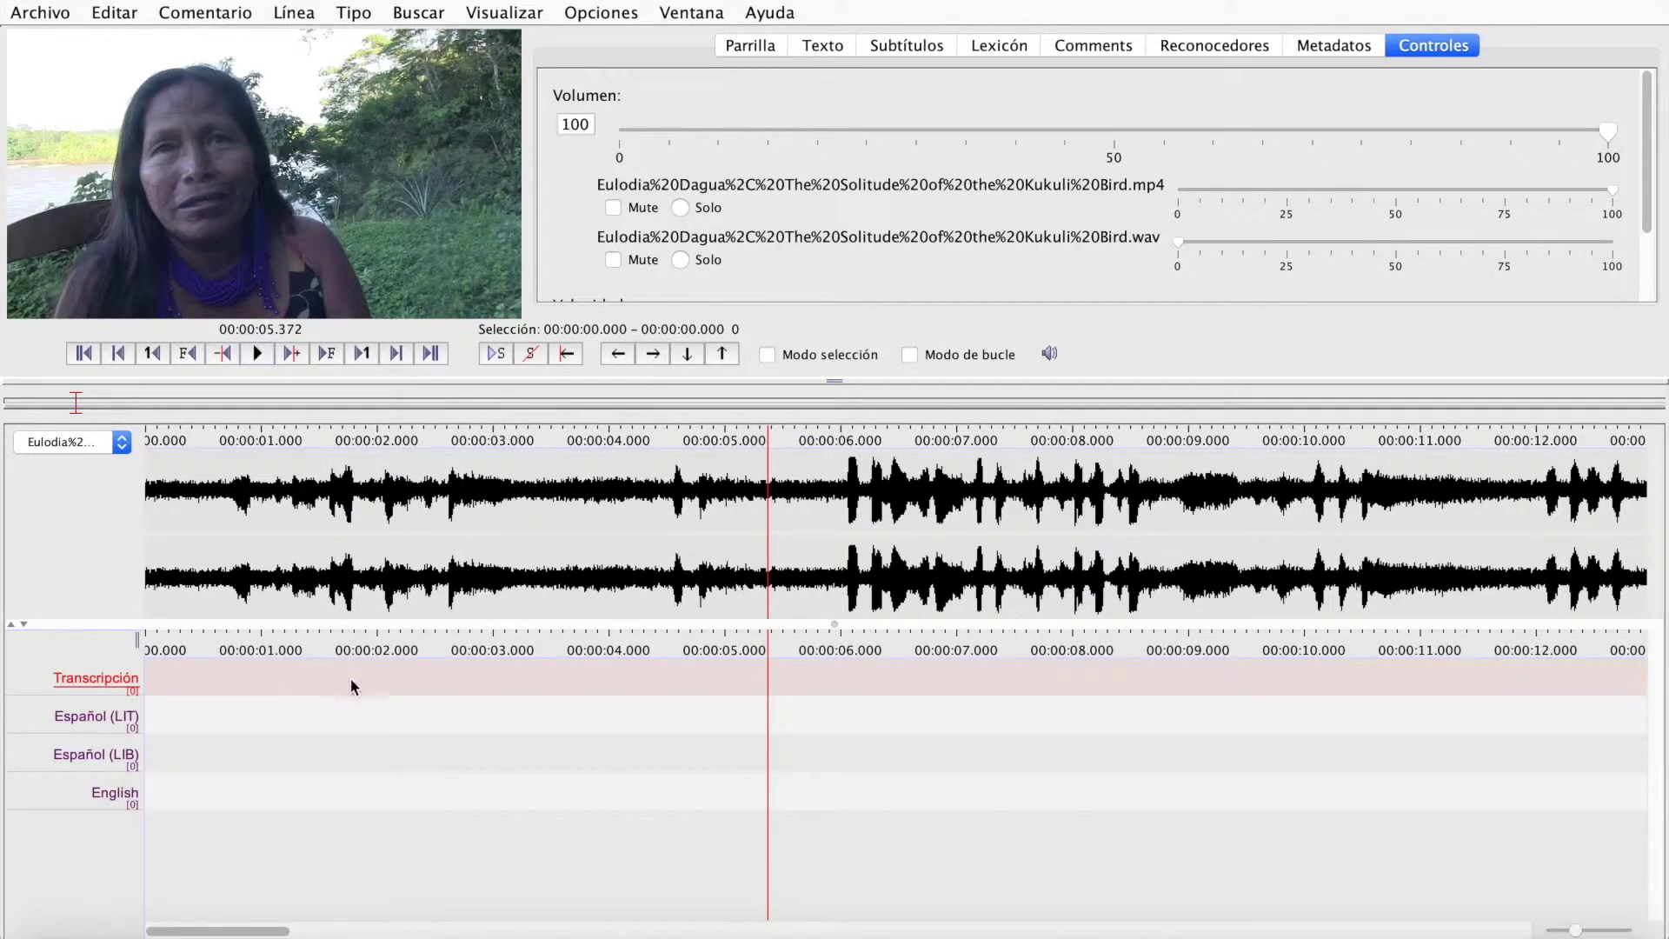
pyautogui.hscroll(-1, 477, 747)
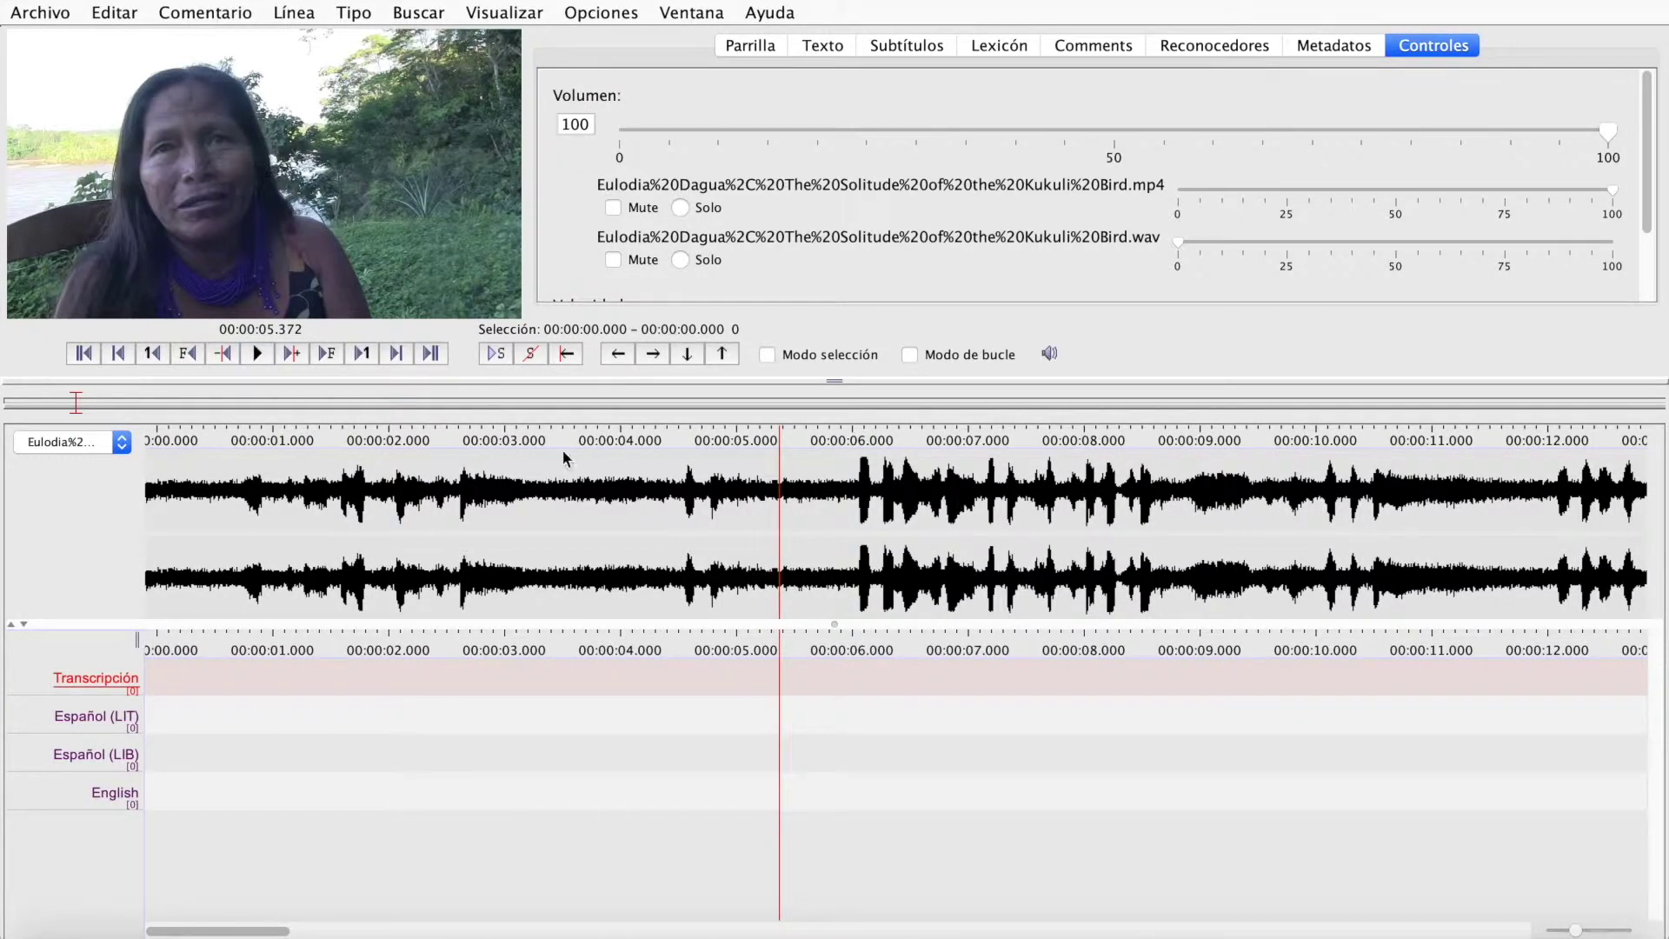
# Switch to segmentation mode (Modo de segmentación) and return the playhead to the beginning of the recording.
pyautogui.click(617, 14)
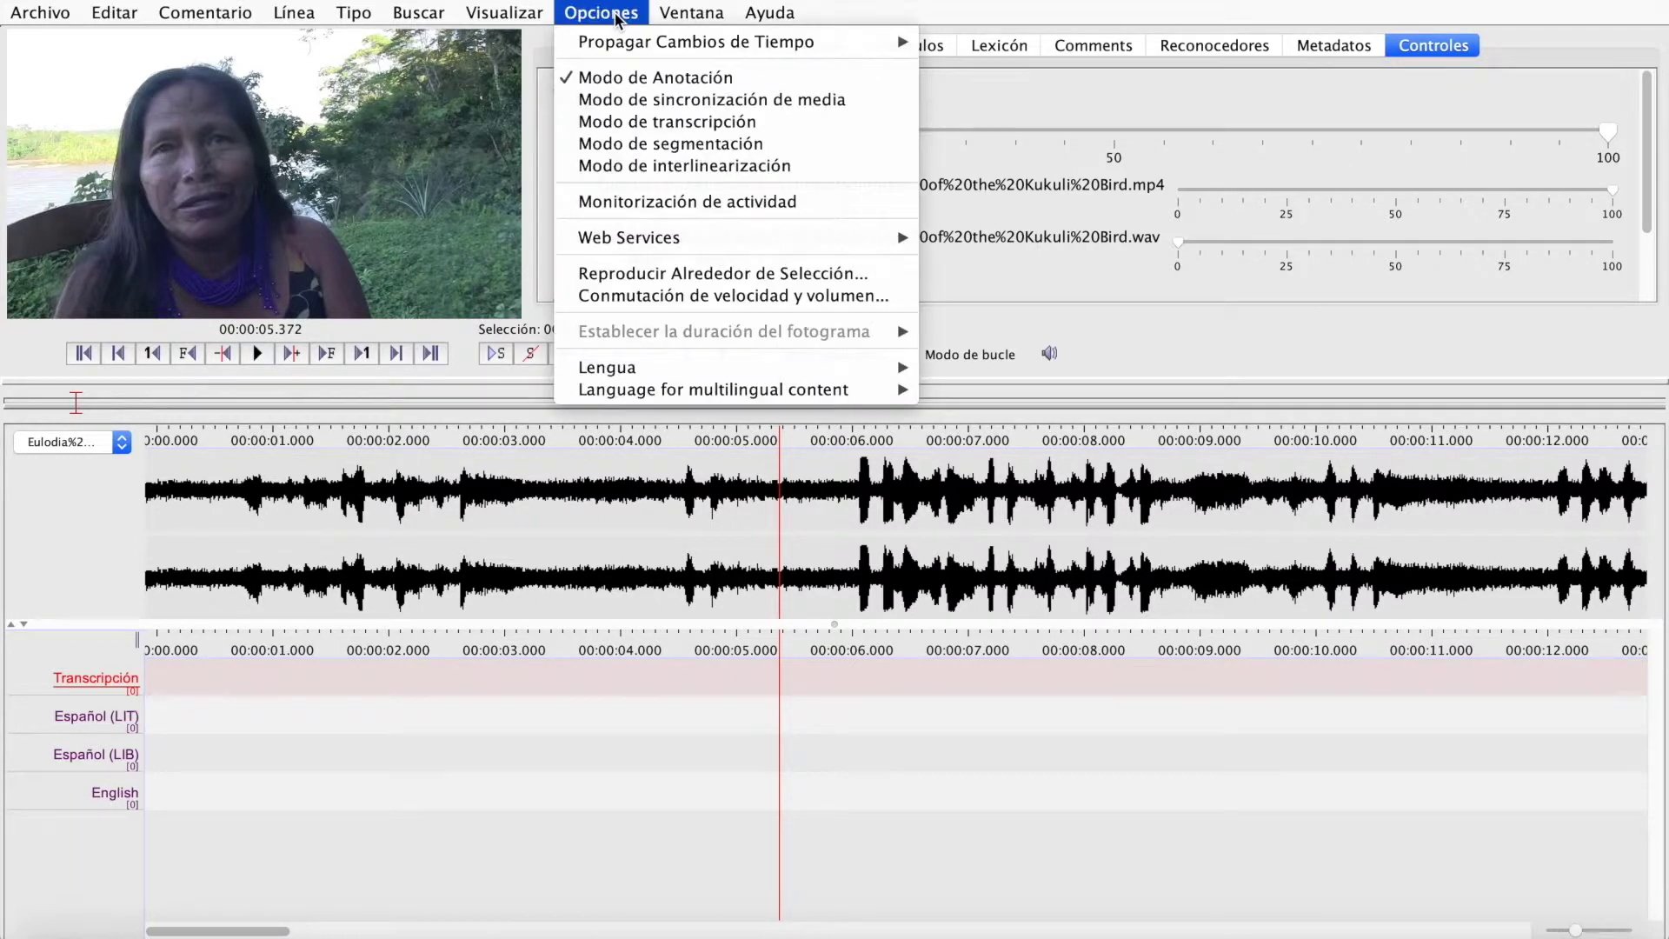
pyautogui.click(792, 153)
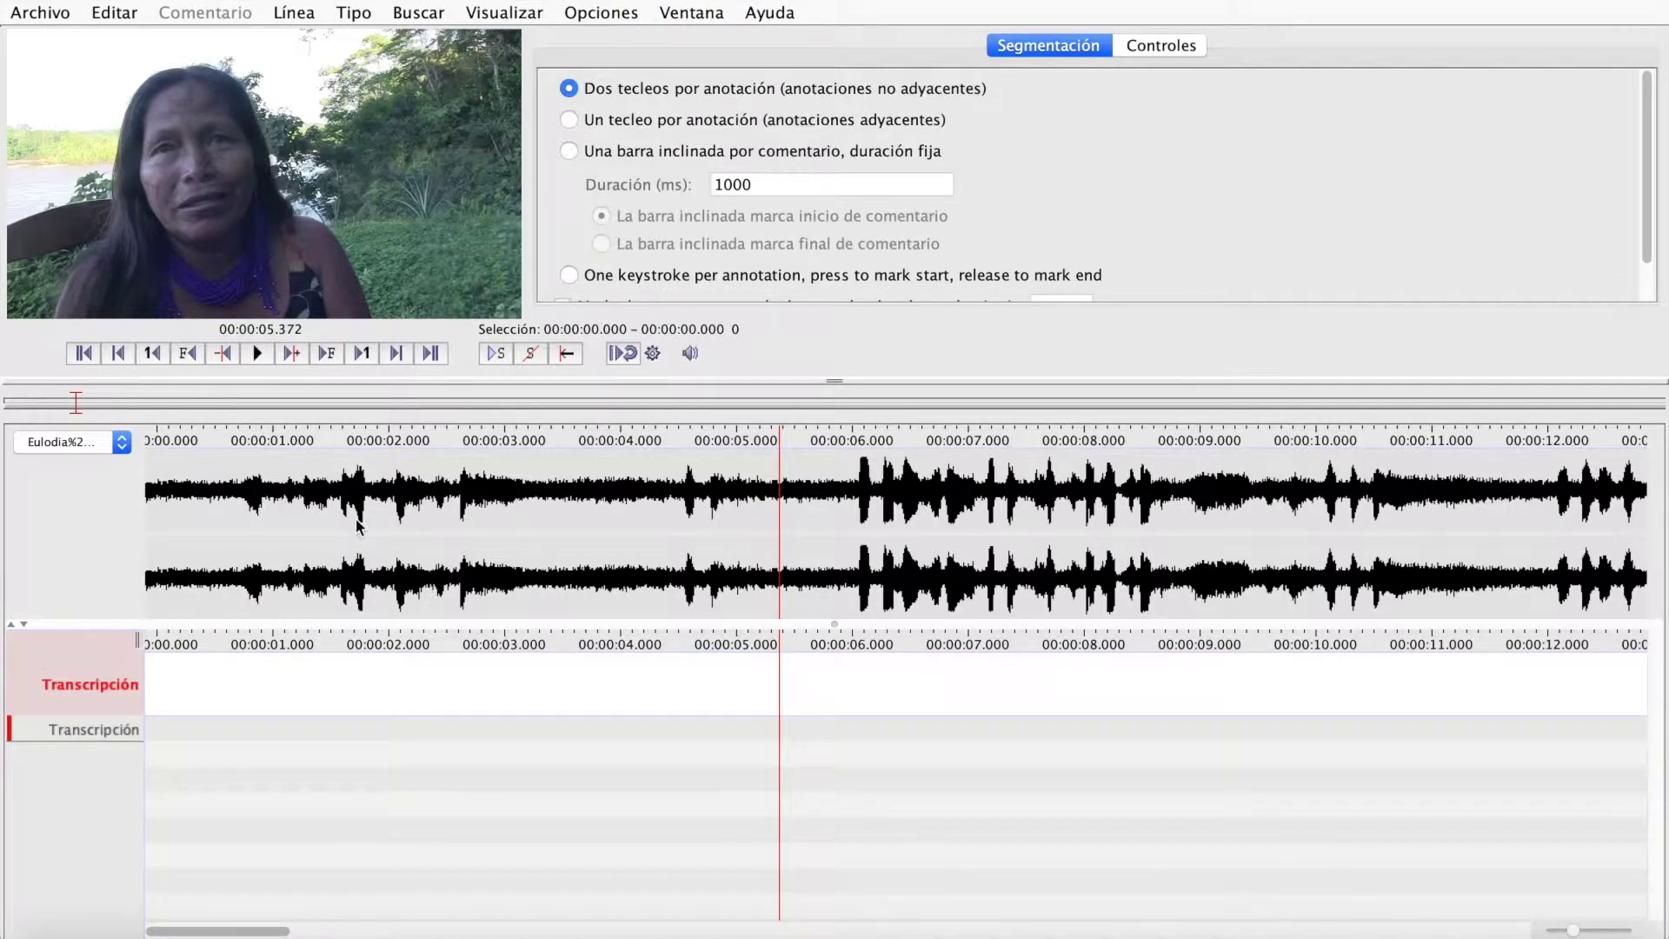
pyautogui.click(239, 496)
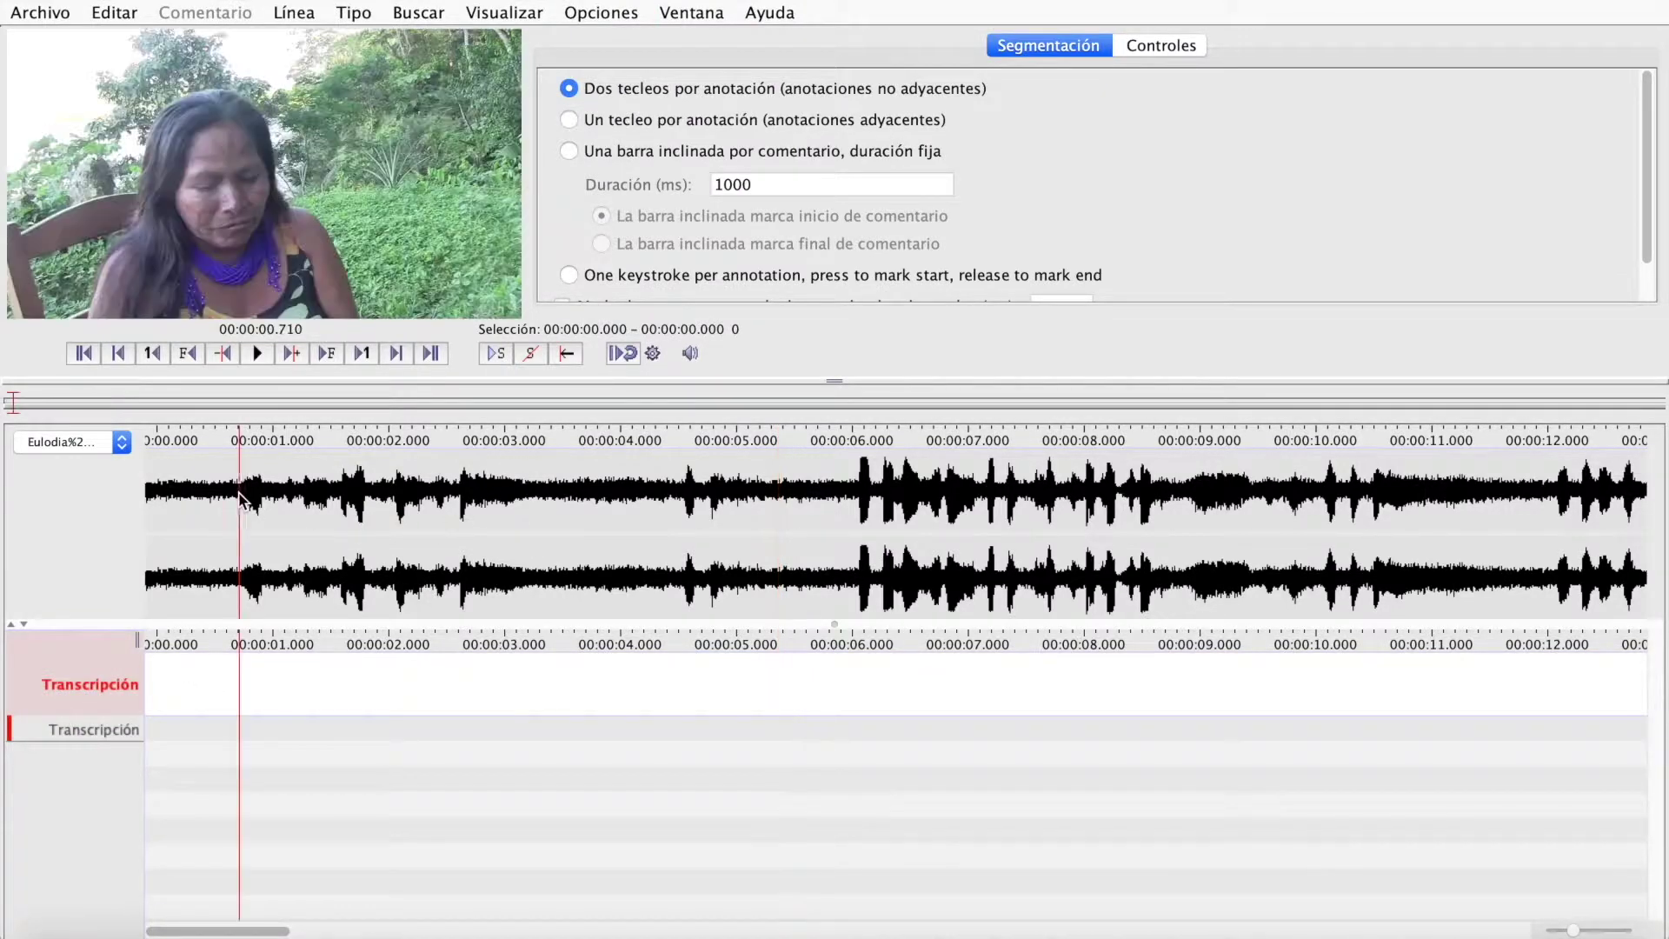
pyautogui.click(193, 494)
pyautogui.hotkey('ctrl', 'e')
pyautogui.hscroll(-15, 285, 488)
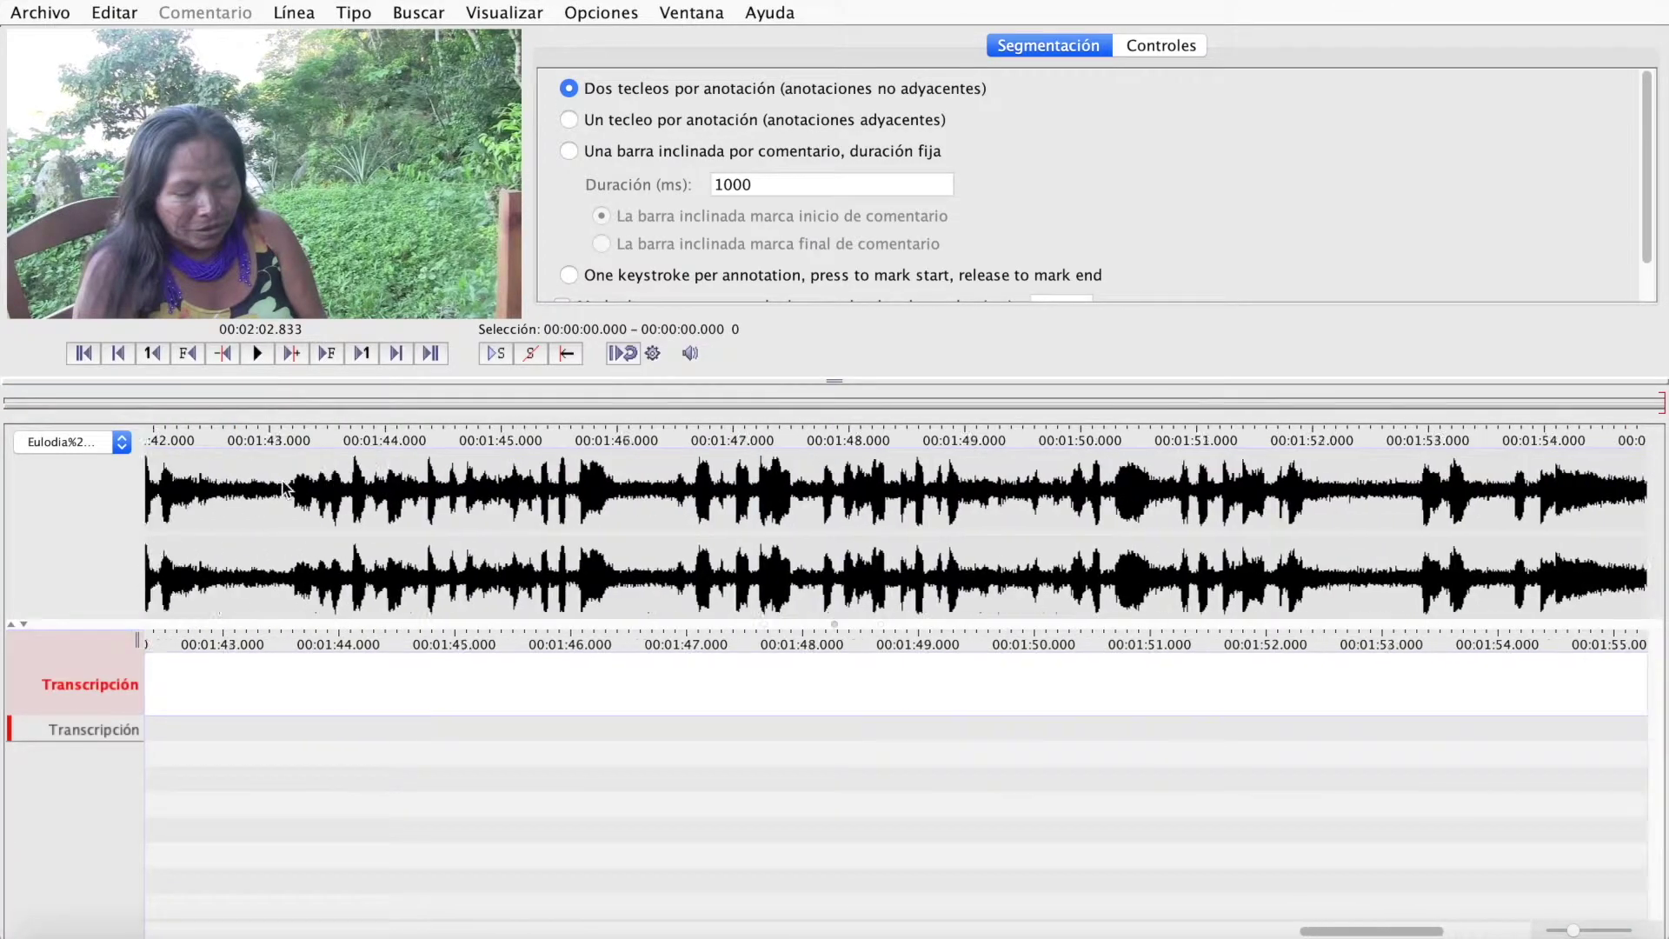
pyautogui.hscroll(-20, 285, 488)
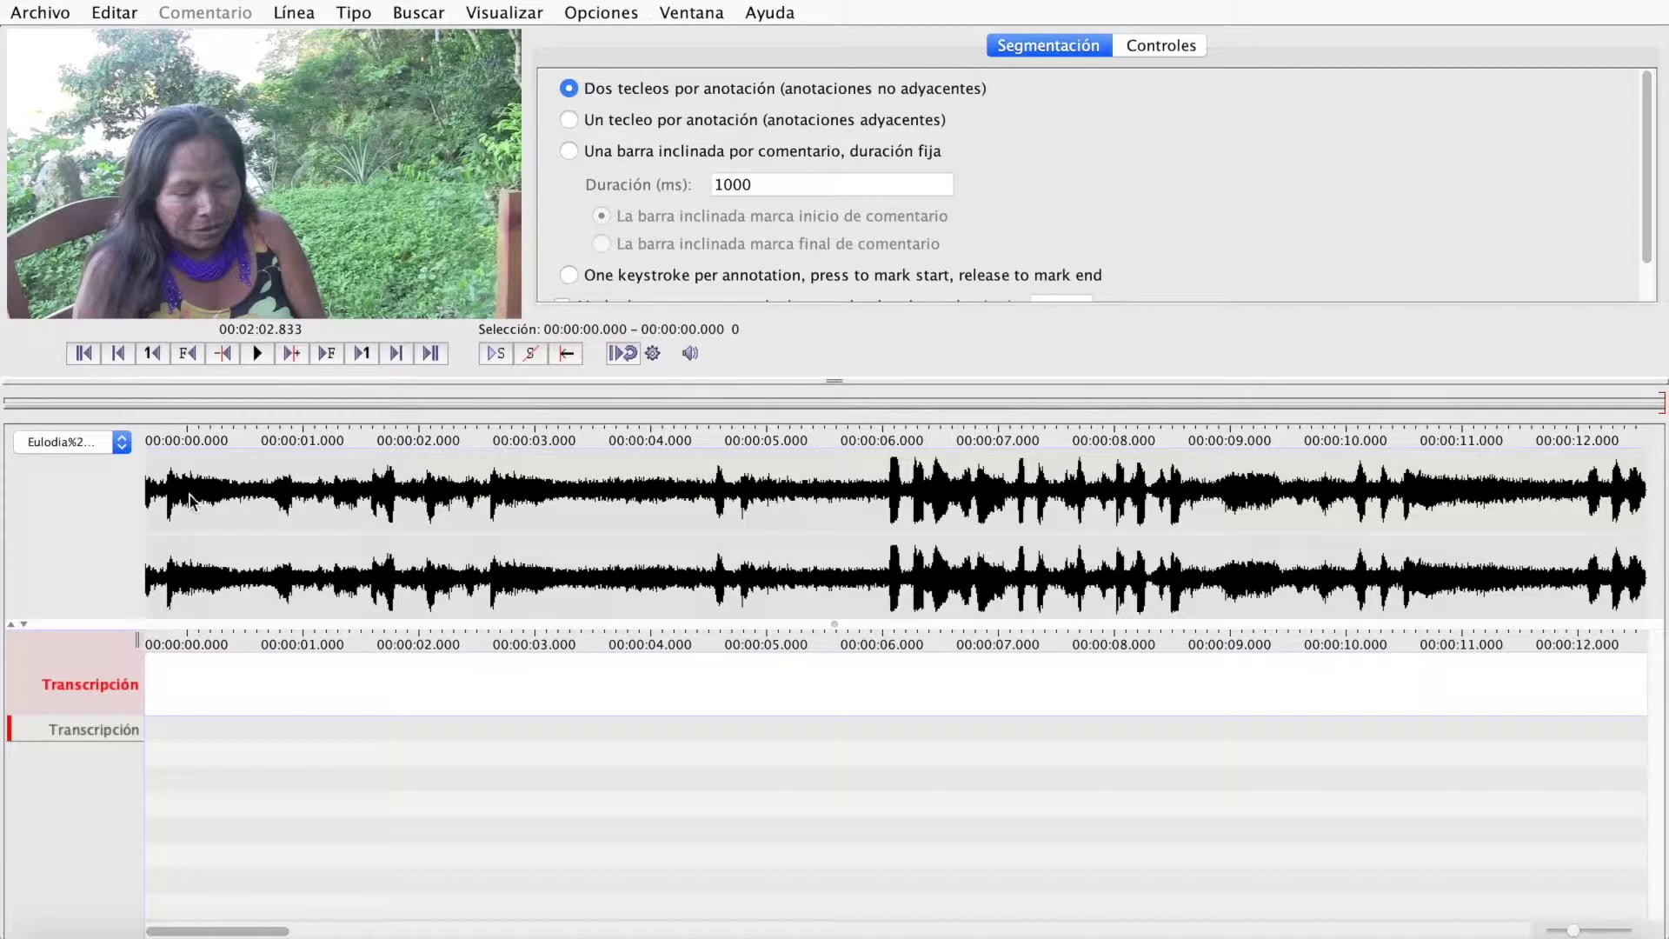
pyautogui.click(92, 353)
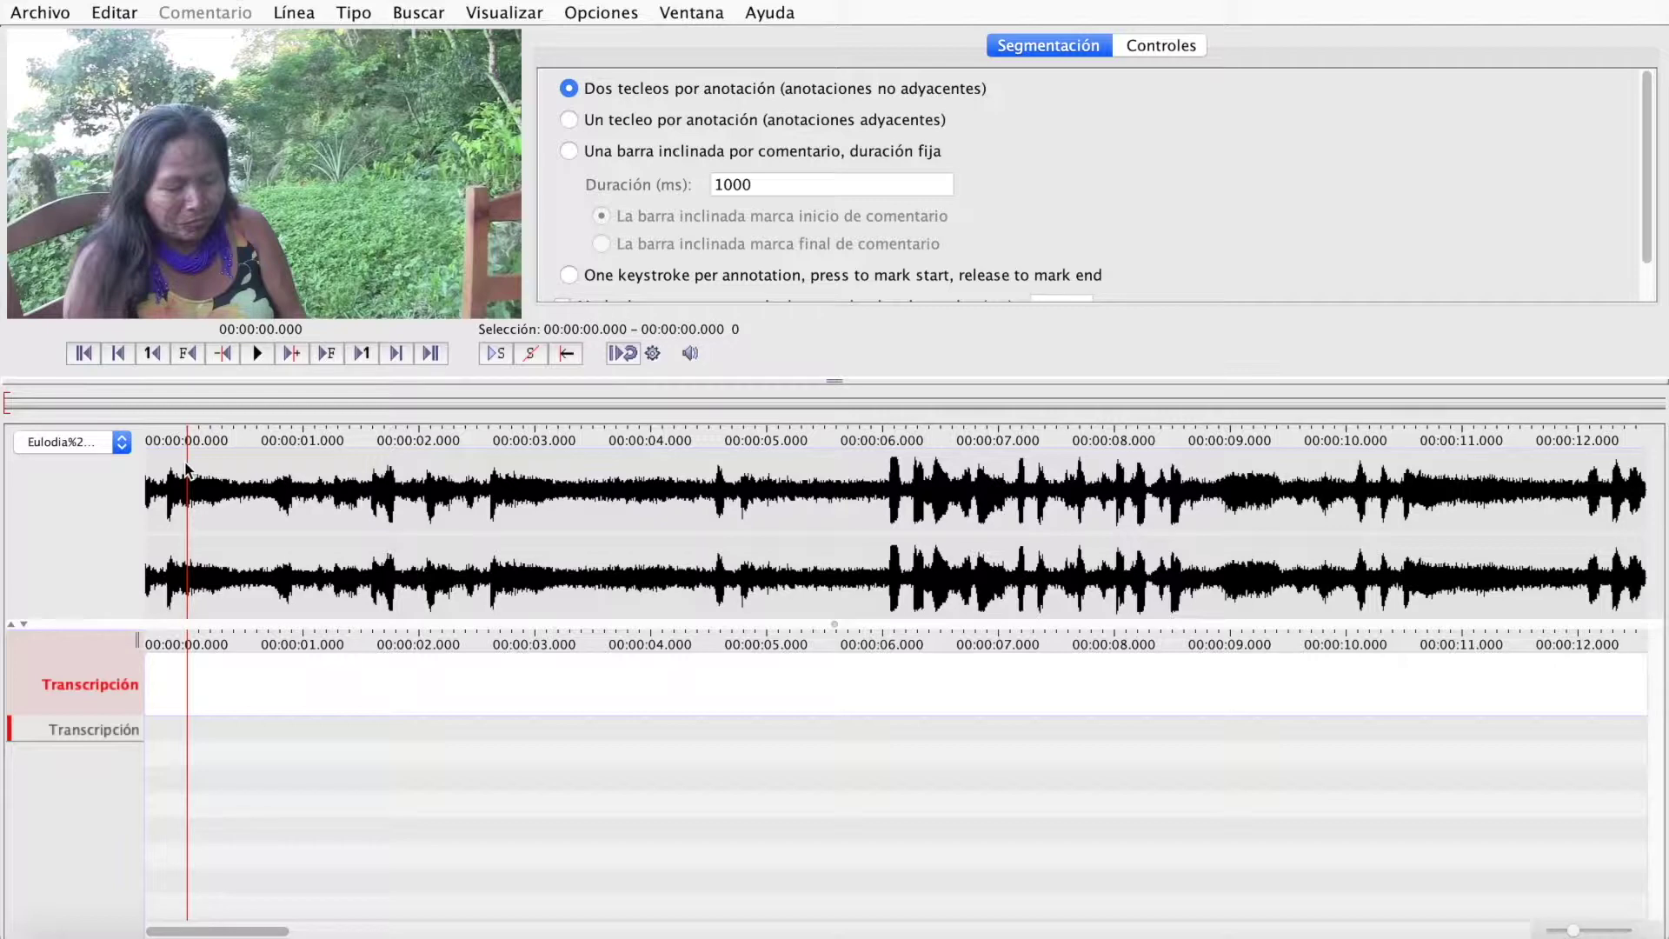
# Segment the first utterance on the Transcripción tier during playback, from about 0.6 s to 3.7 s, and pause.
pyautogui.click(255, 354)
pyautogui.click(261, 485)
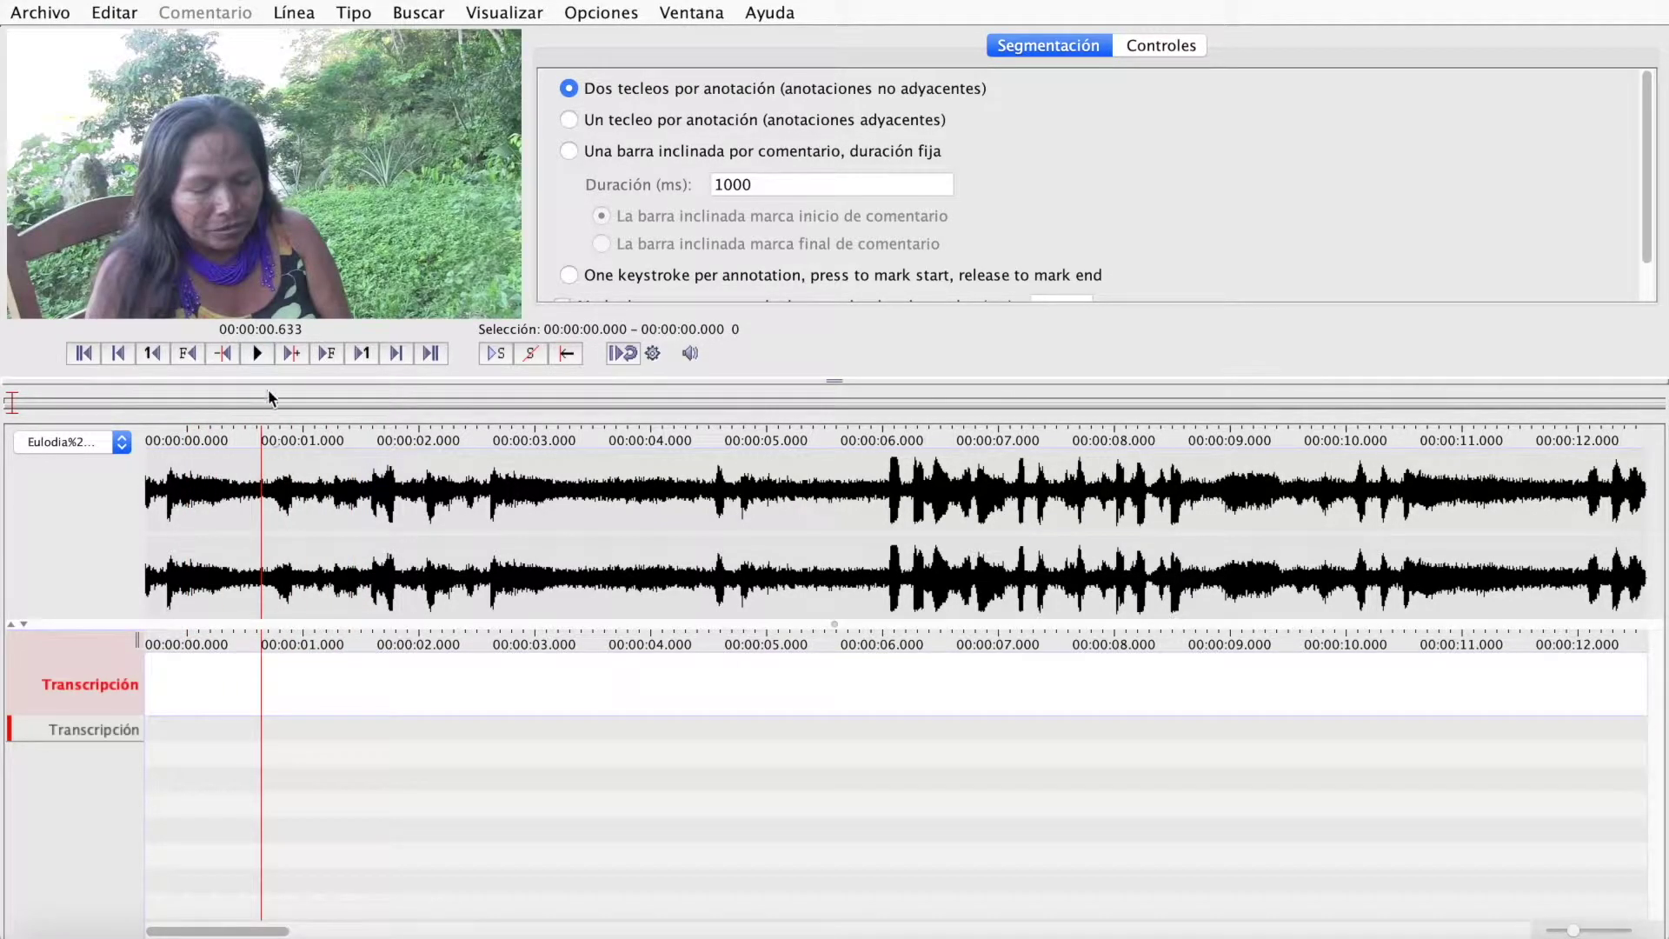
pyautogui.click(256, 352)
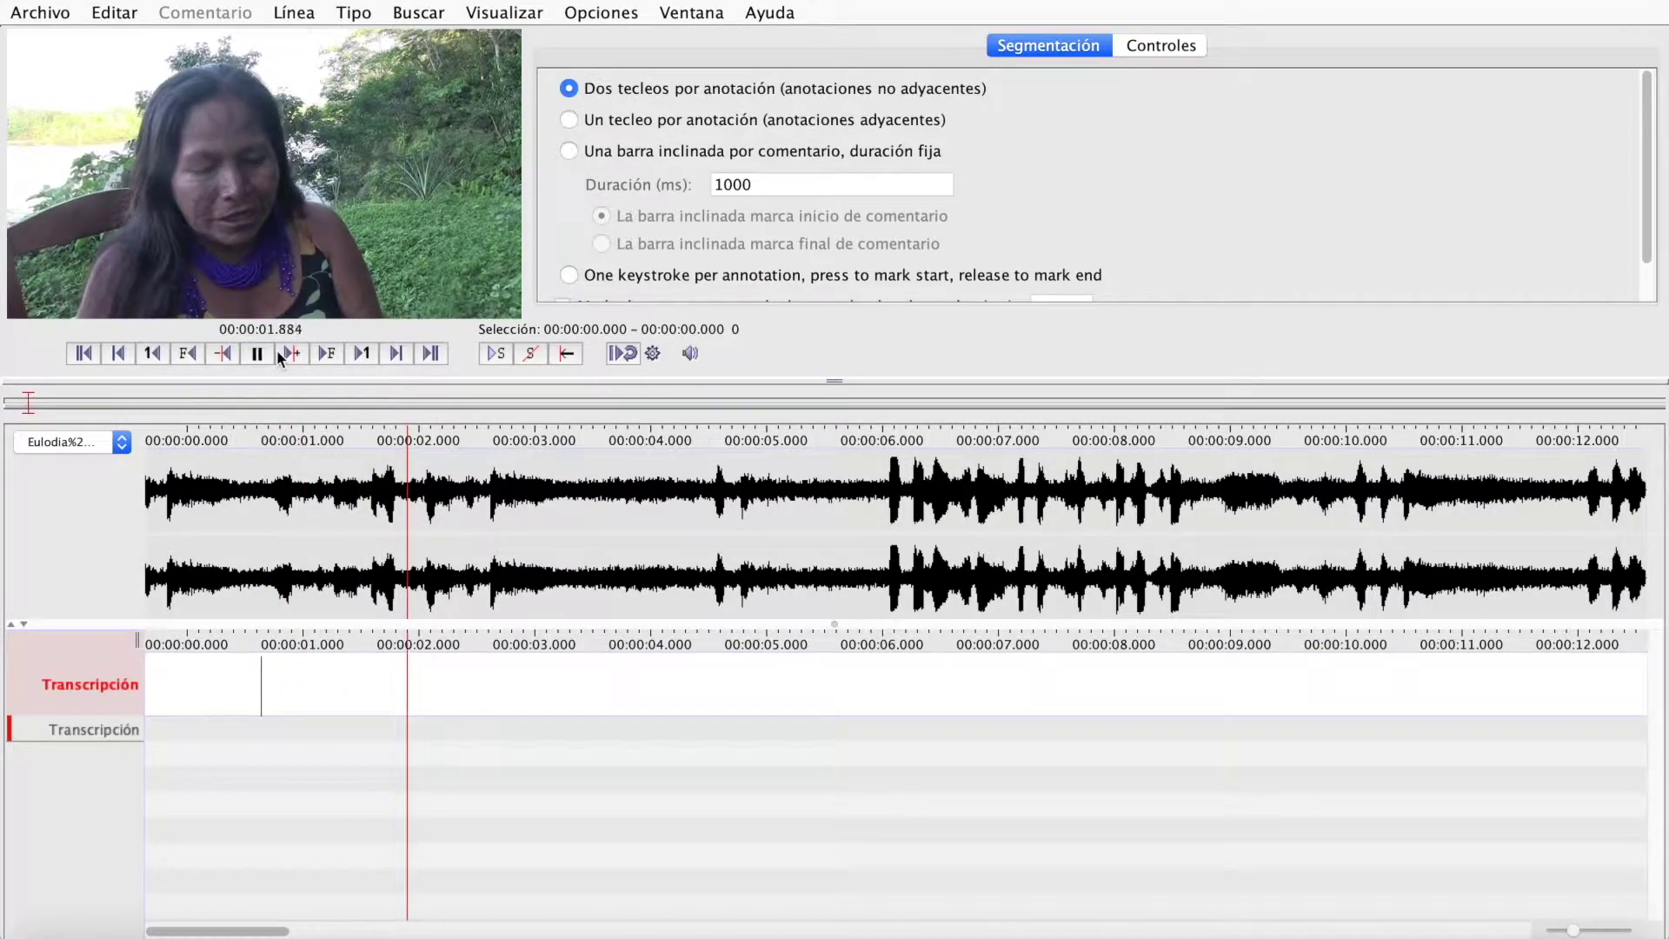
pyautogui.press('Return')
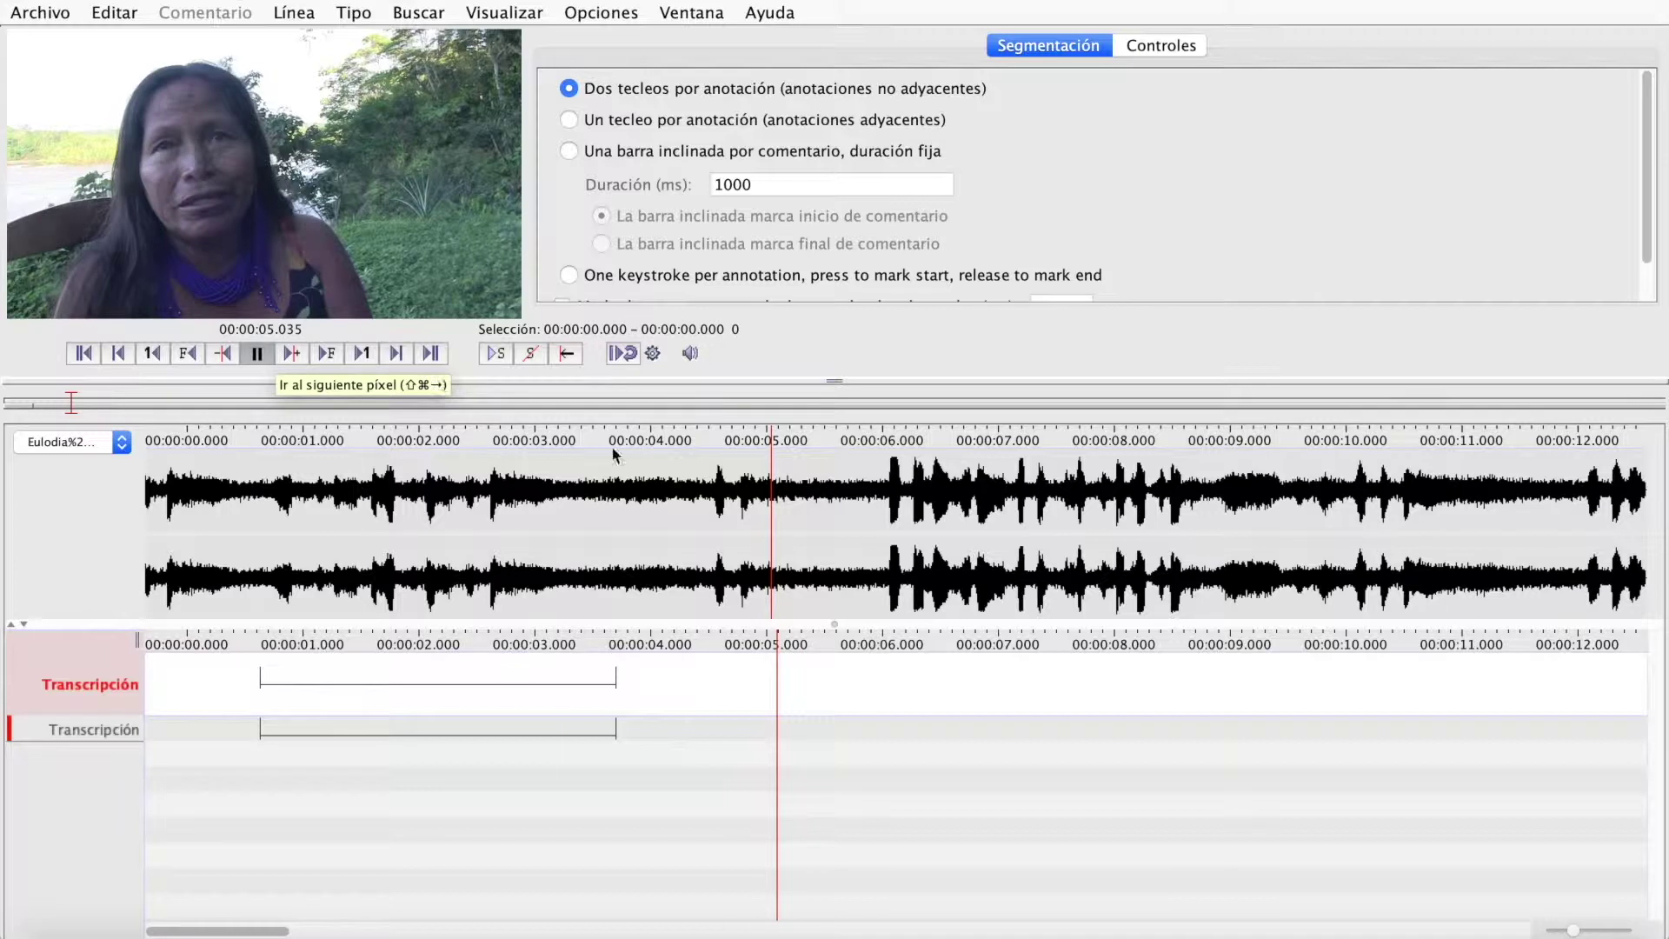
pyautogui.hotkey('ctrl', 'space')
# Segment the next two utterances during playback, from about 4.5 s to 5.8 s and from about 6.2 s to 9.0 s.
pyautogui.click(705, 497)
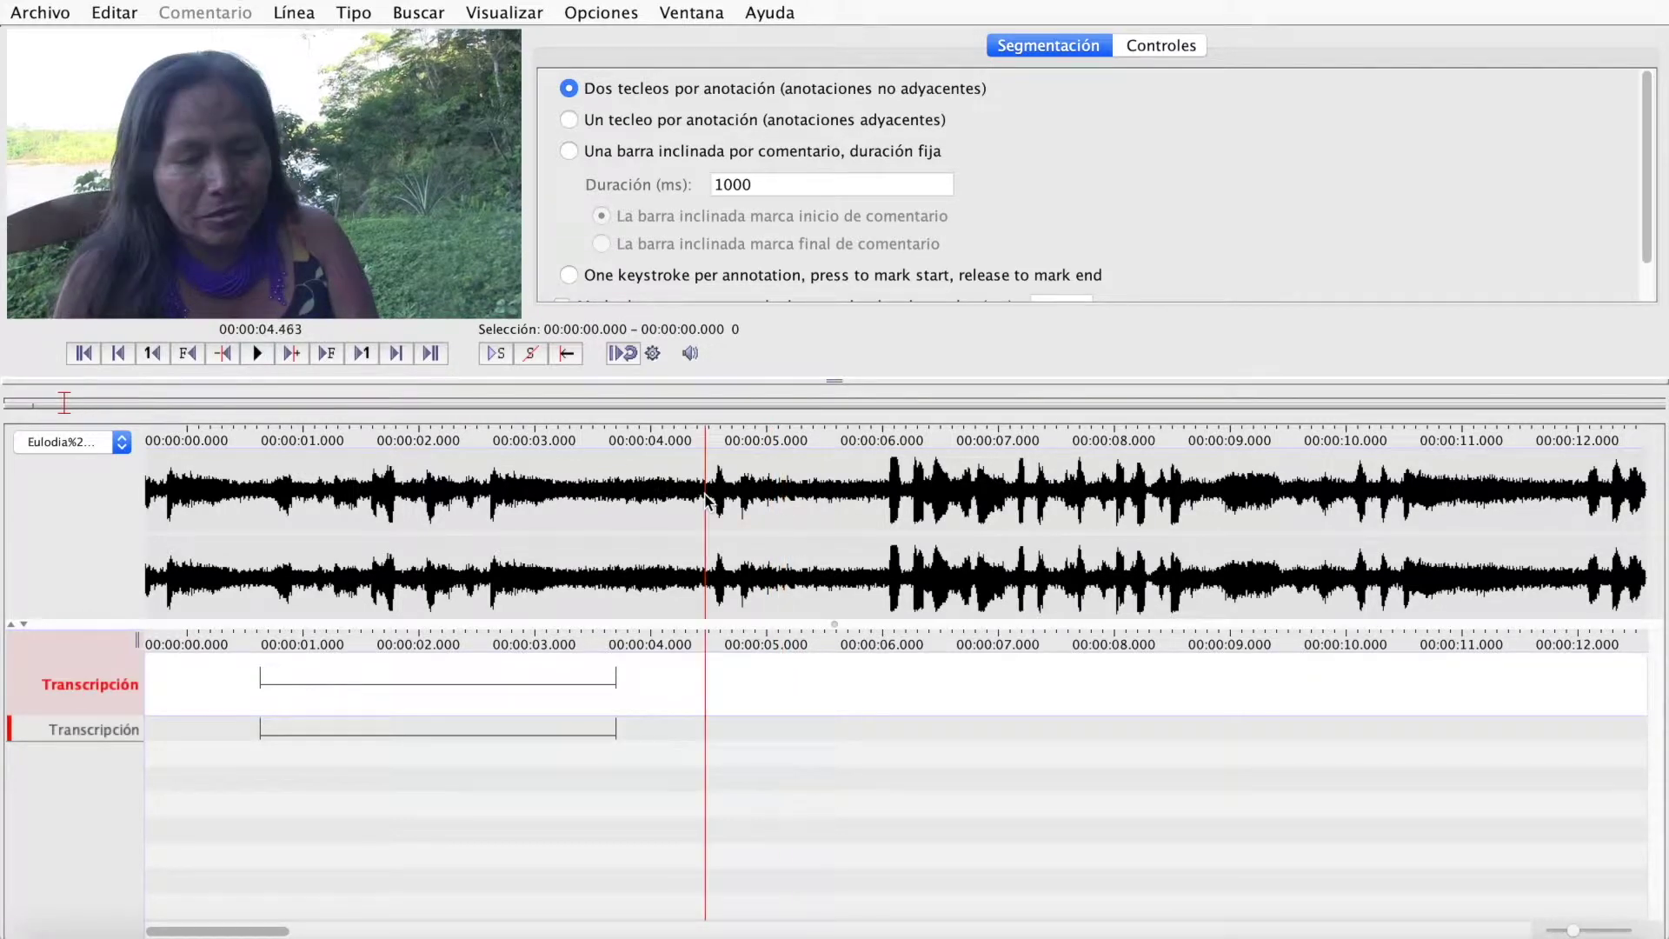
pyautogui.press('Return')
pyautogui.hotkey('ctrl', 'space')
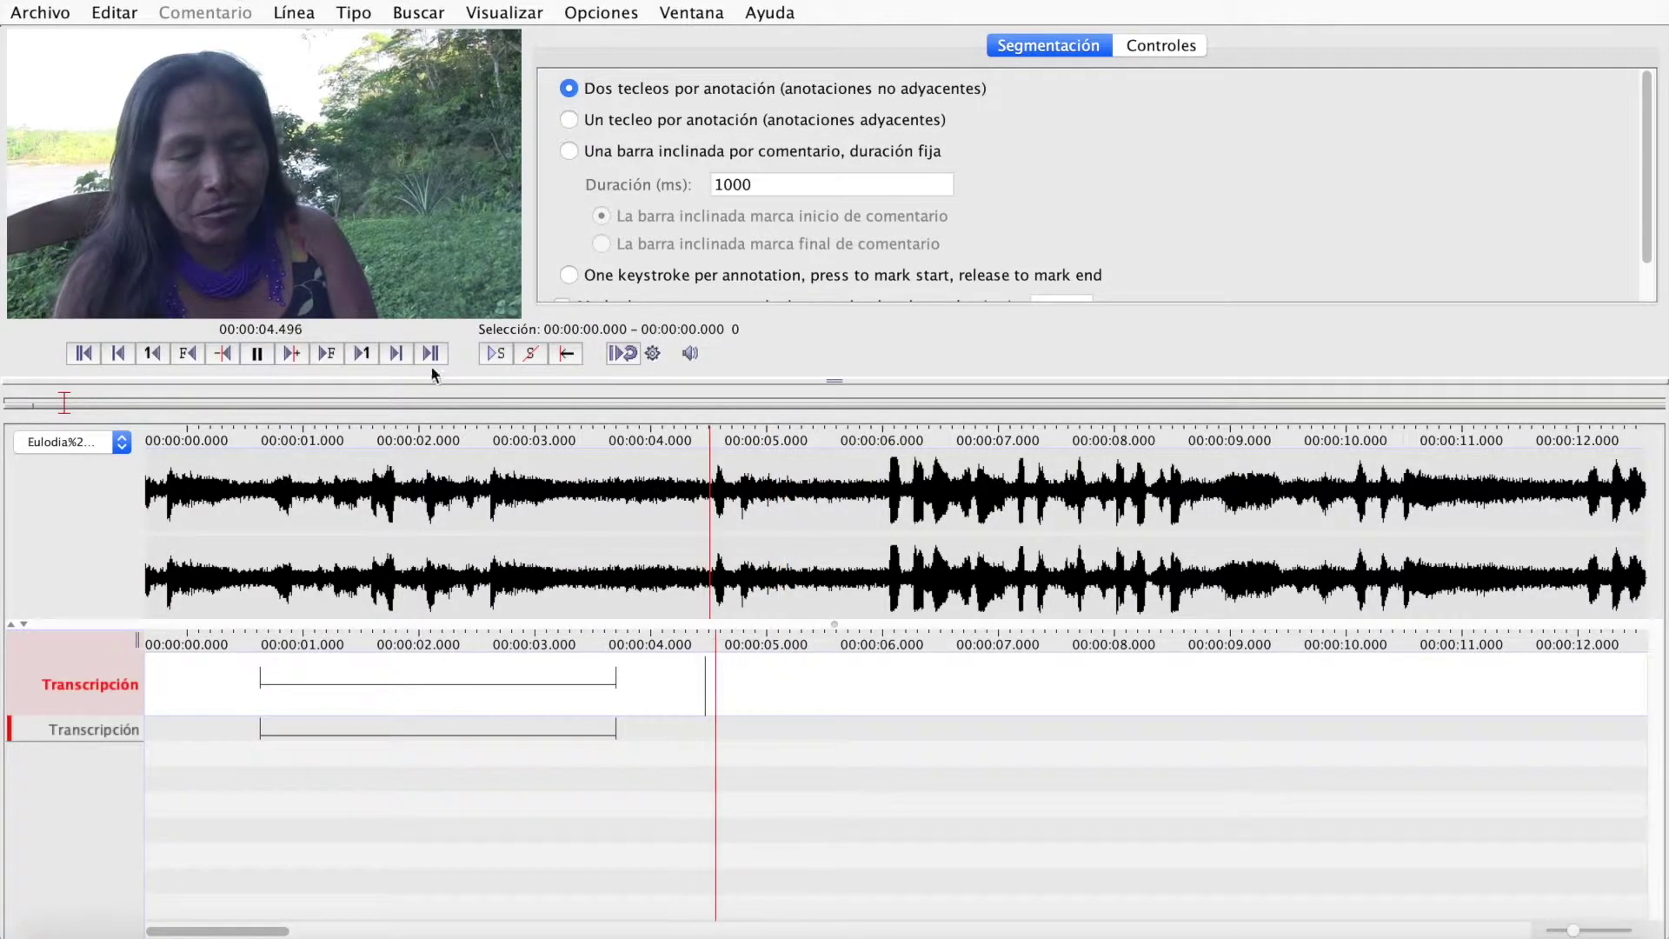
pyautogui.press('Return')
pyautogui.press('Return')
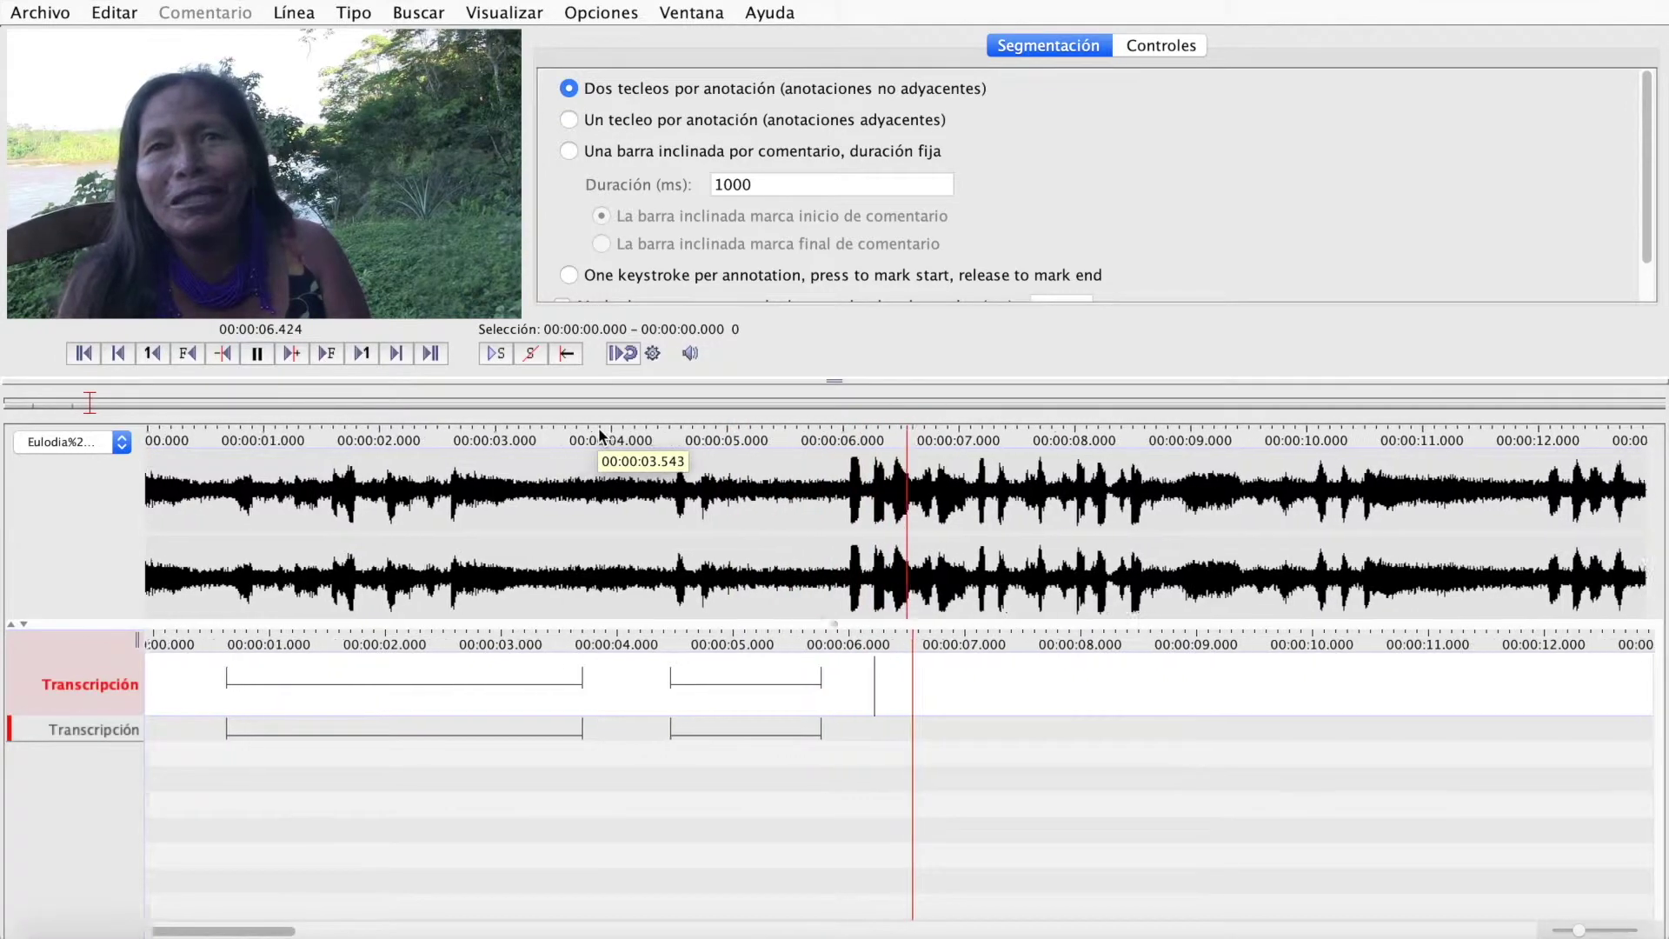
pyautogui.press('Return')
# Segment two more utterances, from about 10.6 s to 12.1 s and from about 12.6 s to 13.0 s, and pause playback.
pyautogui.press('Return')
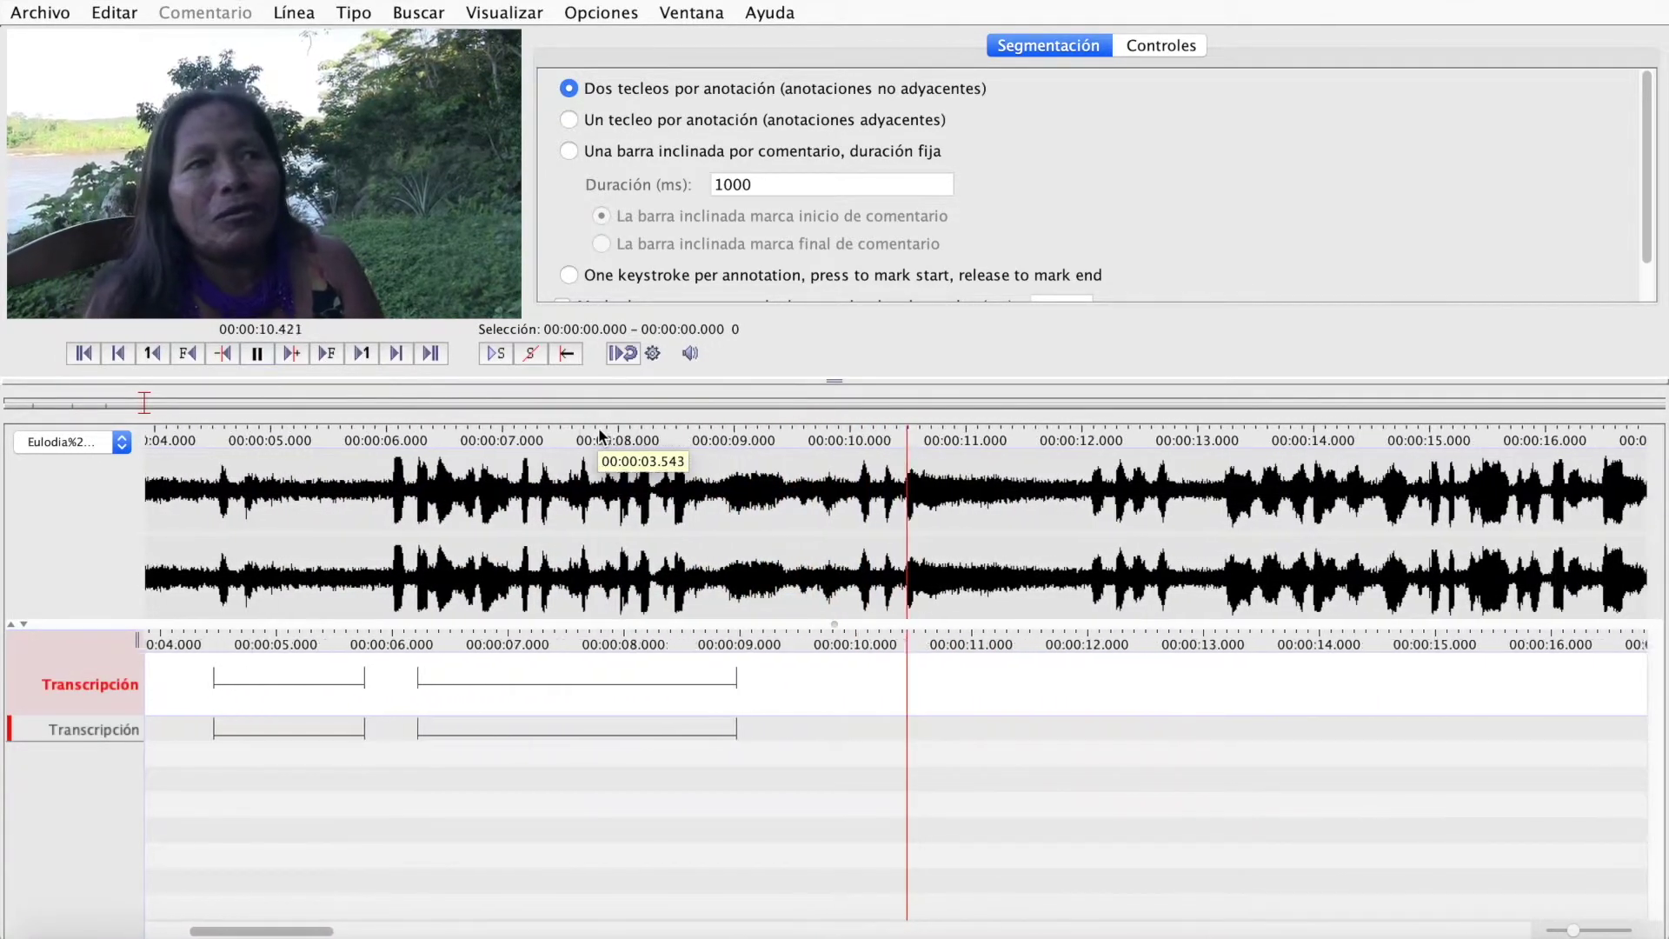
pyautogui.press('Return')
pyautogui.press('Return')
pyautogui.press('Return')
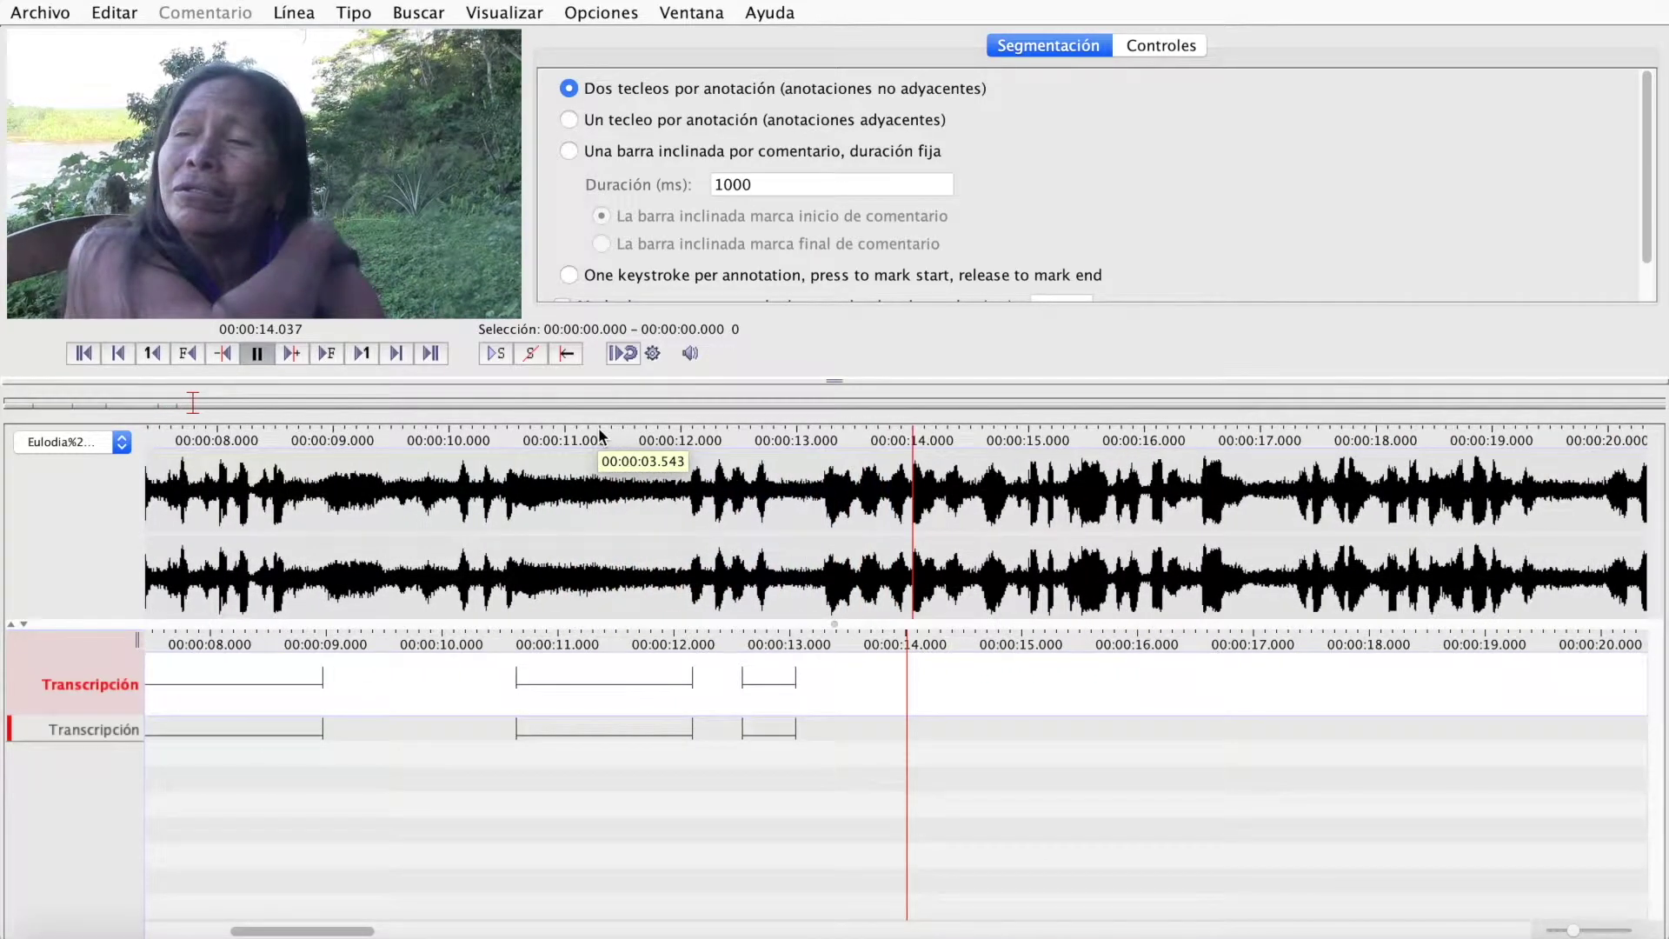
pyautogui.hotkey('ctrl', 'space')
# Look back over the marked segments on the Transcripción tier against the waveform.
pyautogui.hscroll(-10, 606, 521)
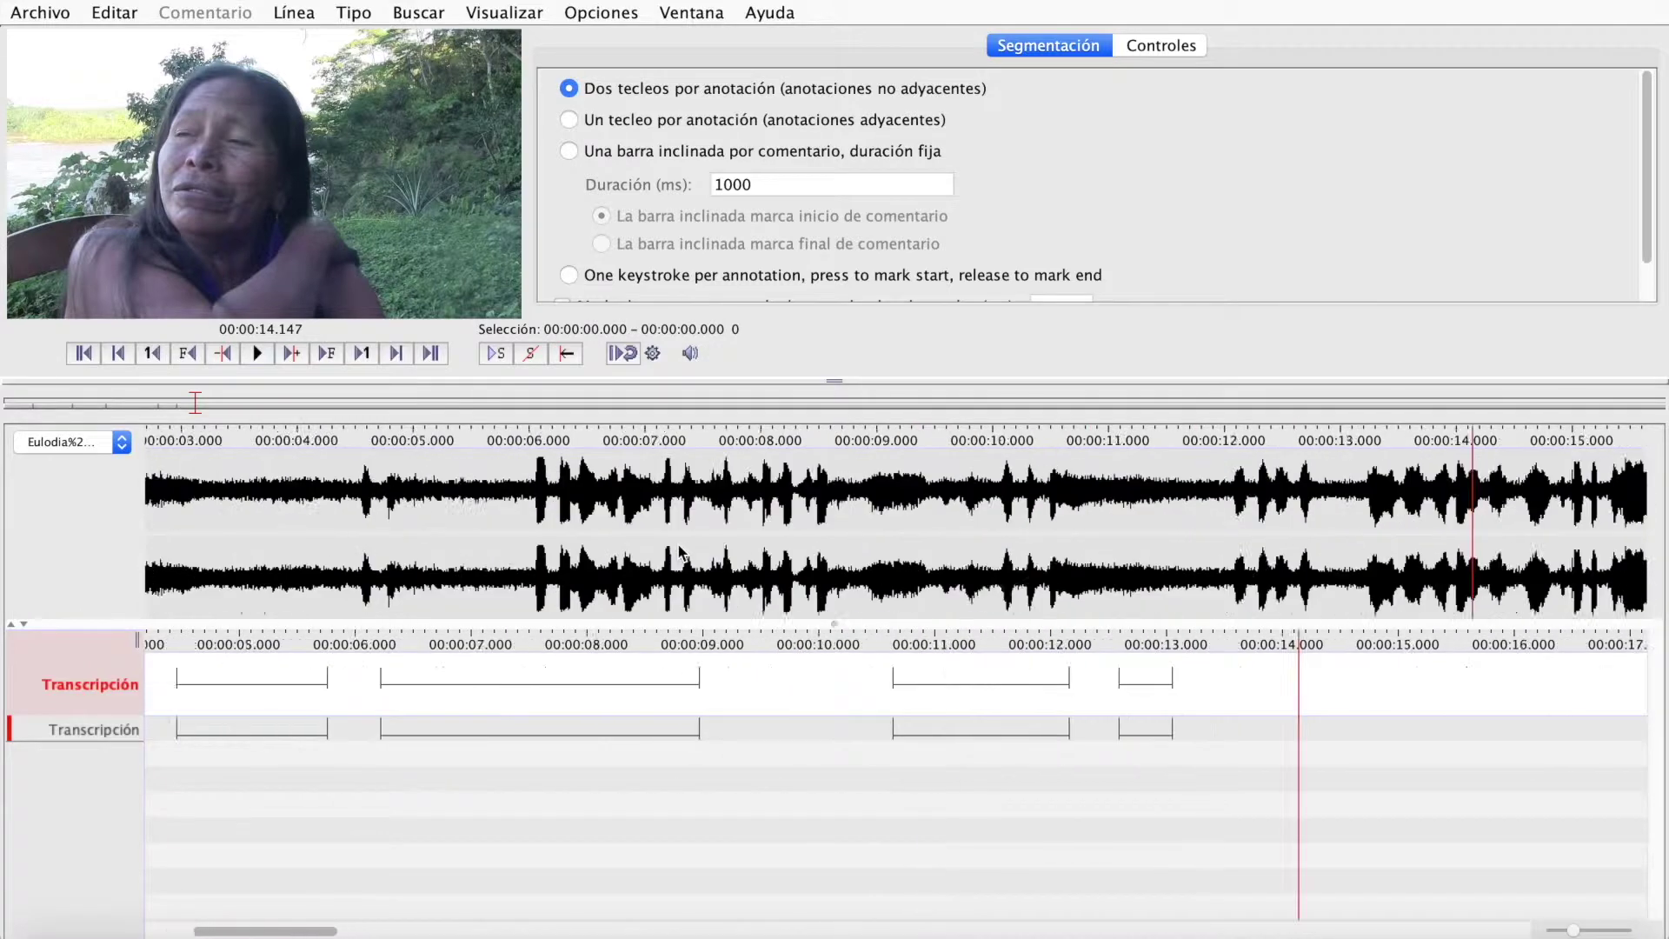
pyautogui.click(742, 687)
pyautogui.hscroll(5, 742, 706)
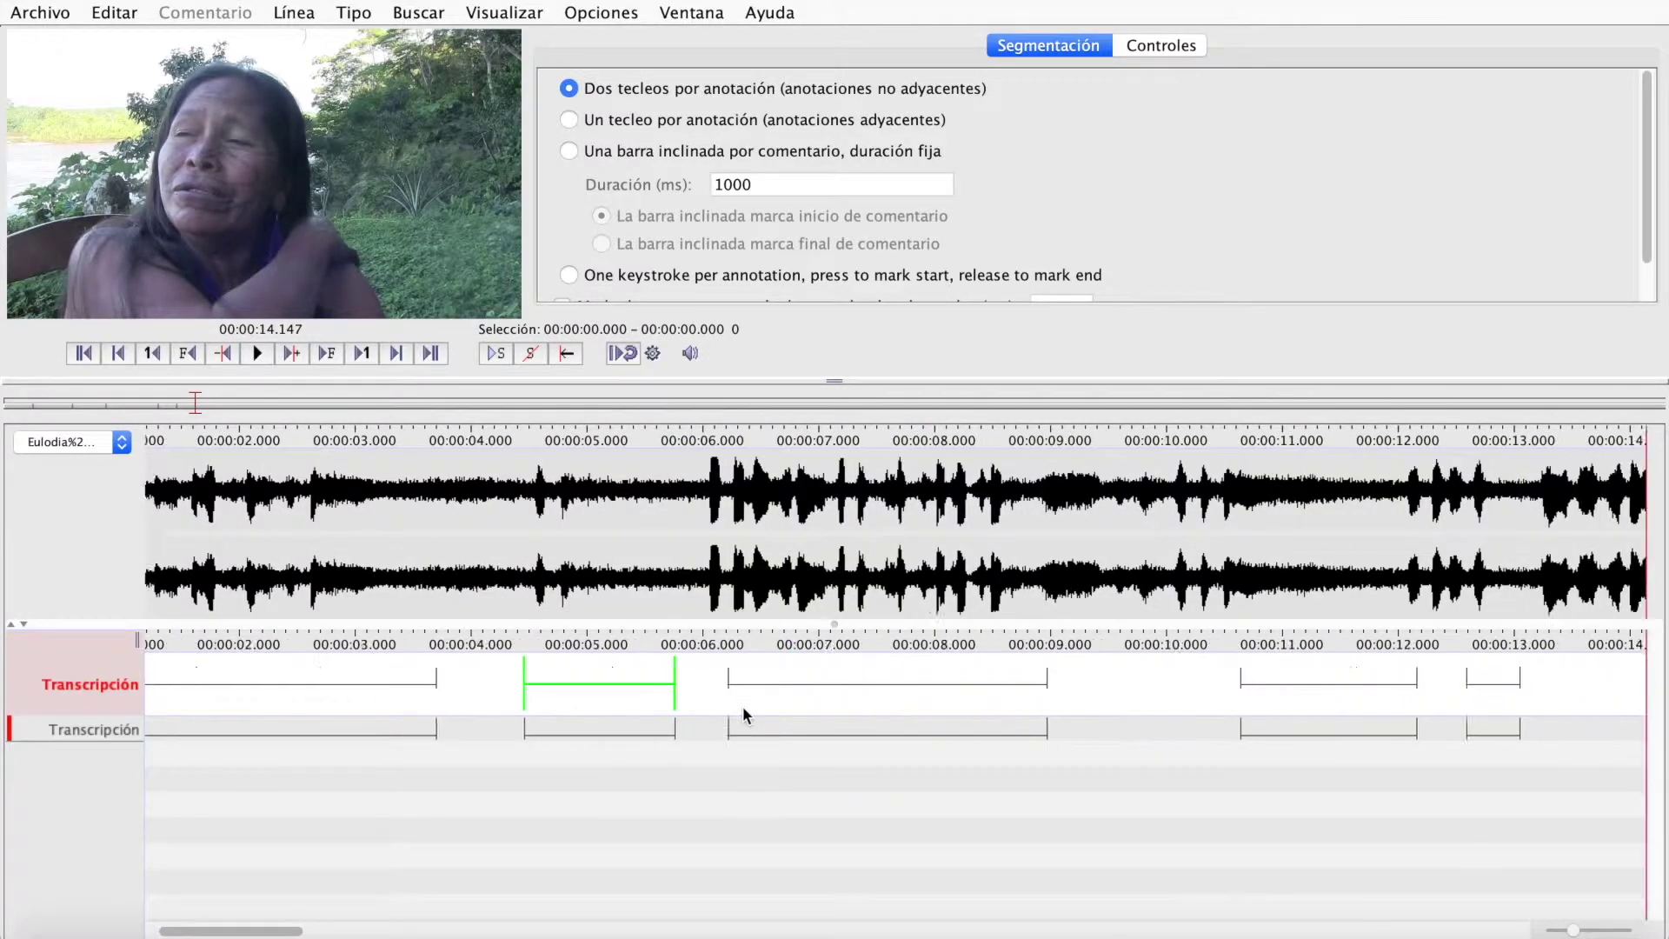
pyautogui.hscroll(2, 742, 706)
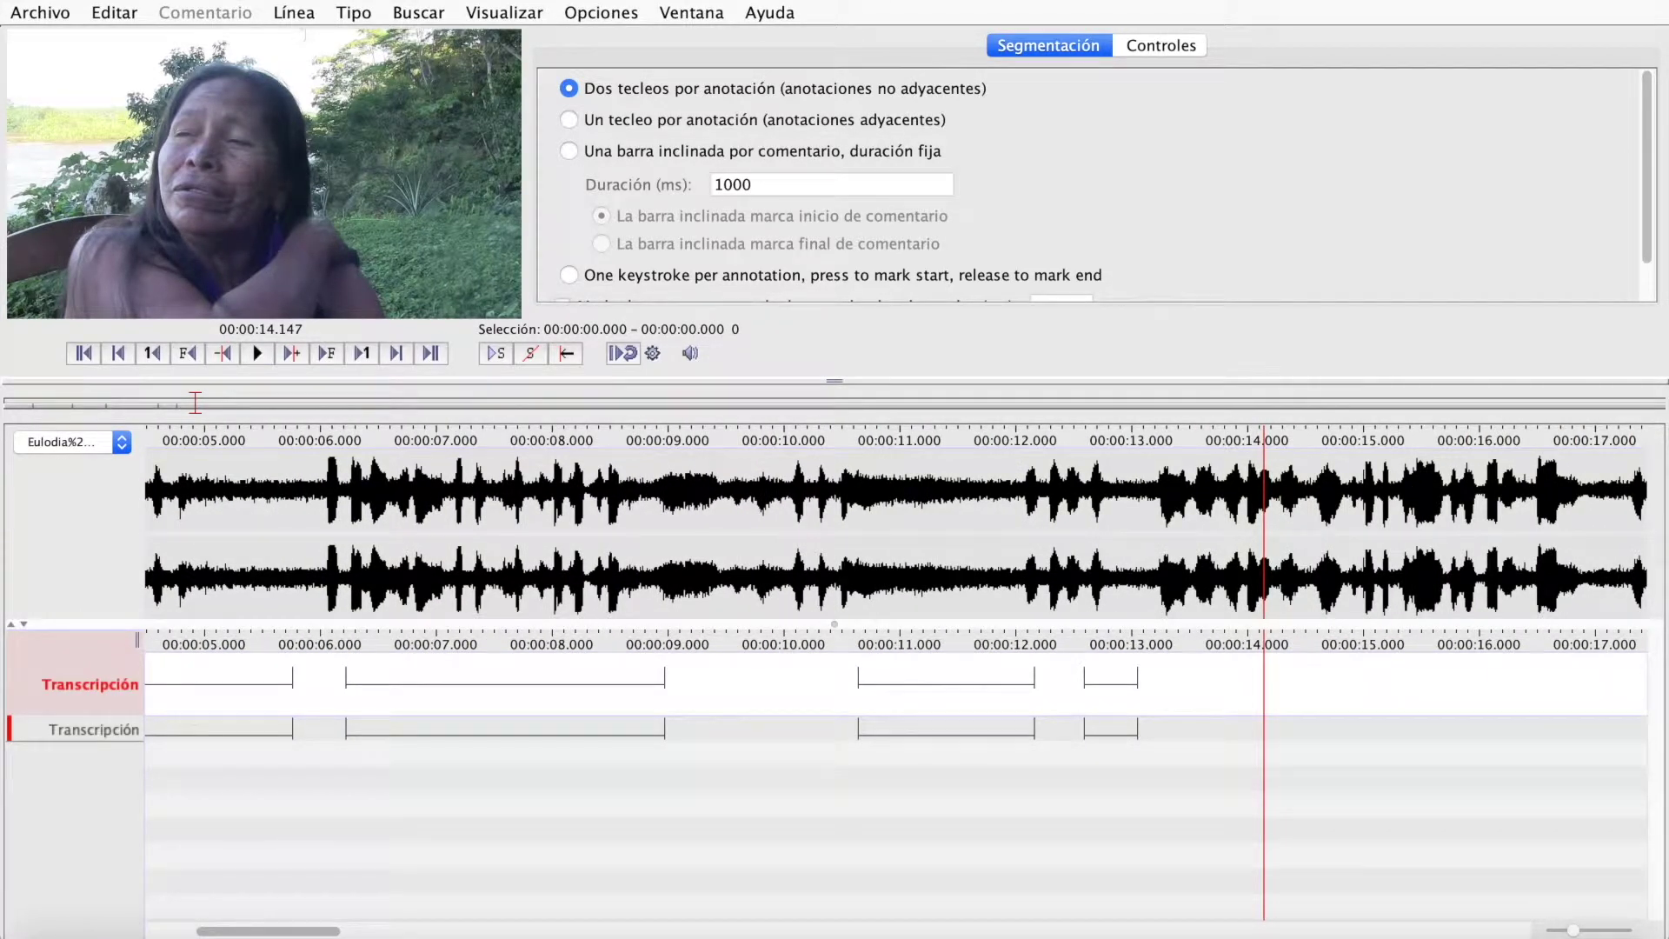
pyautogui.hscroll(-6, 626, 529)
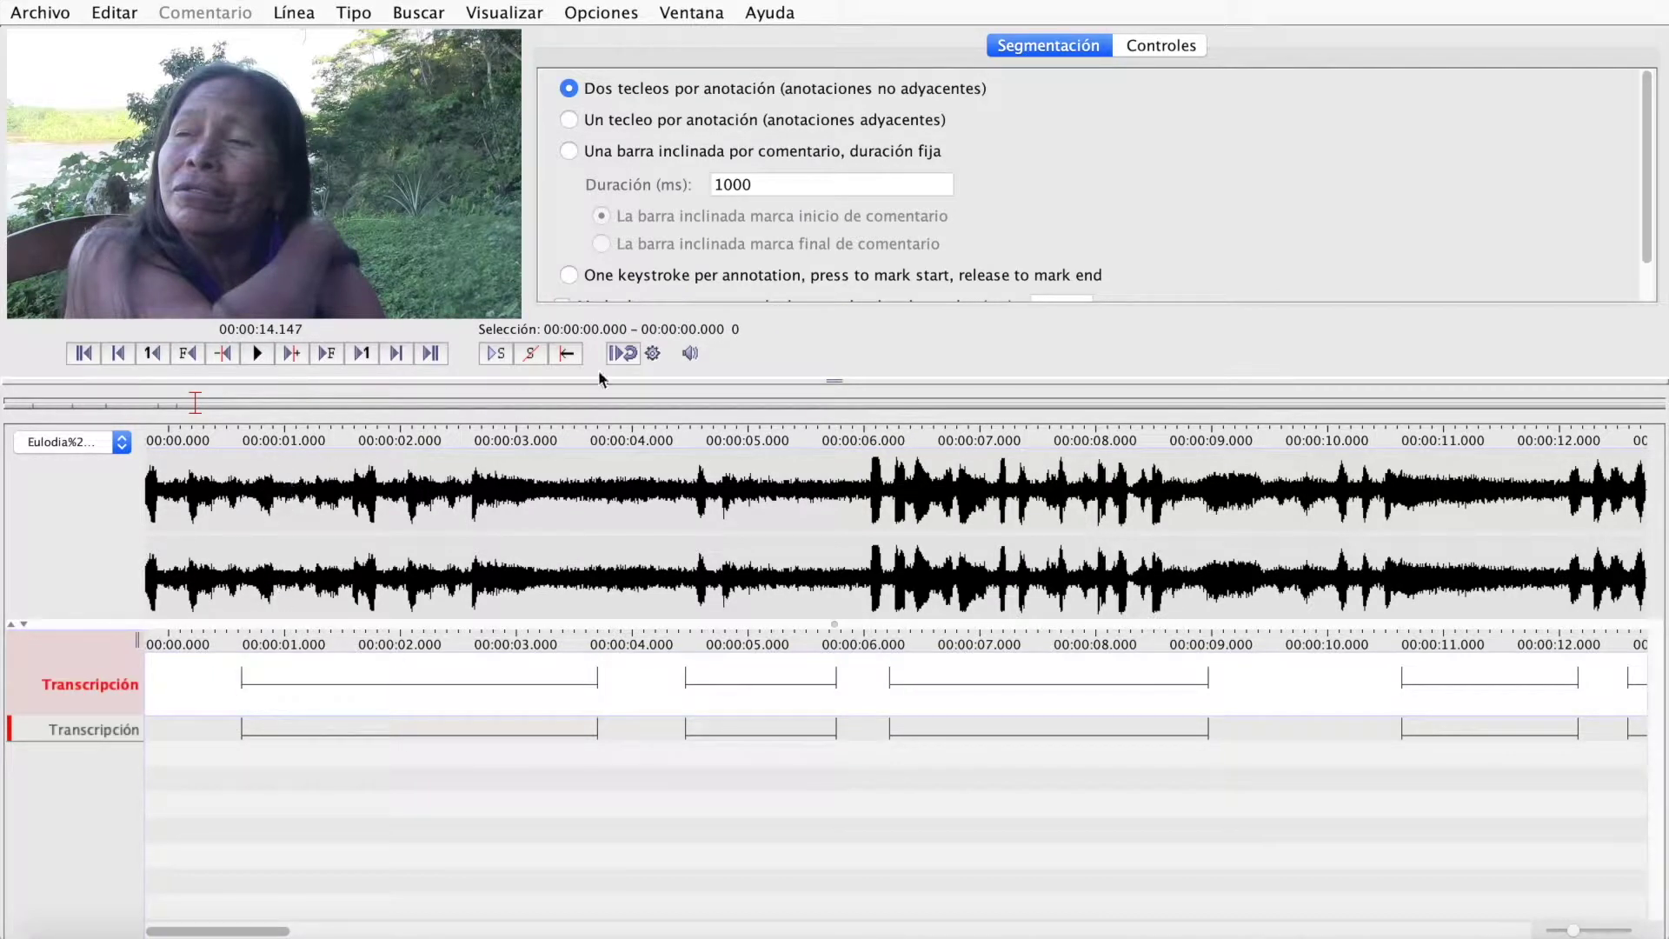
# Set the playback speed (Velocidad) to 70.
pyautogui.click(1171, 48)
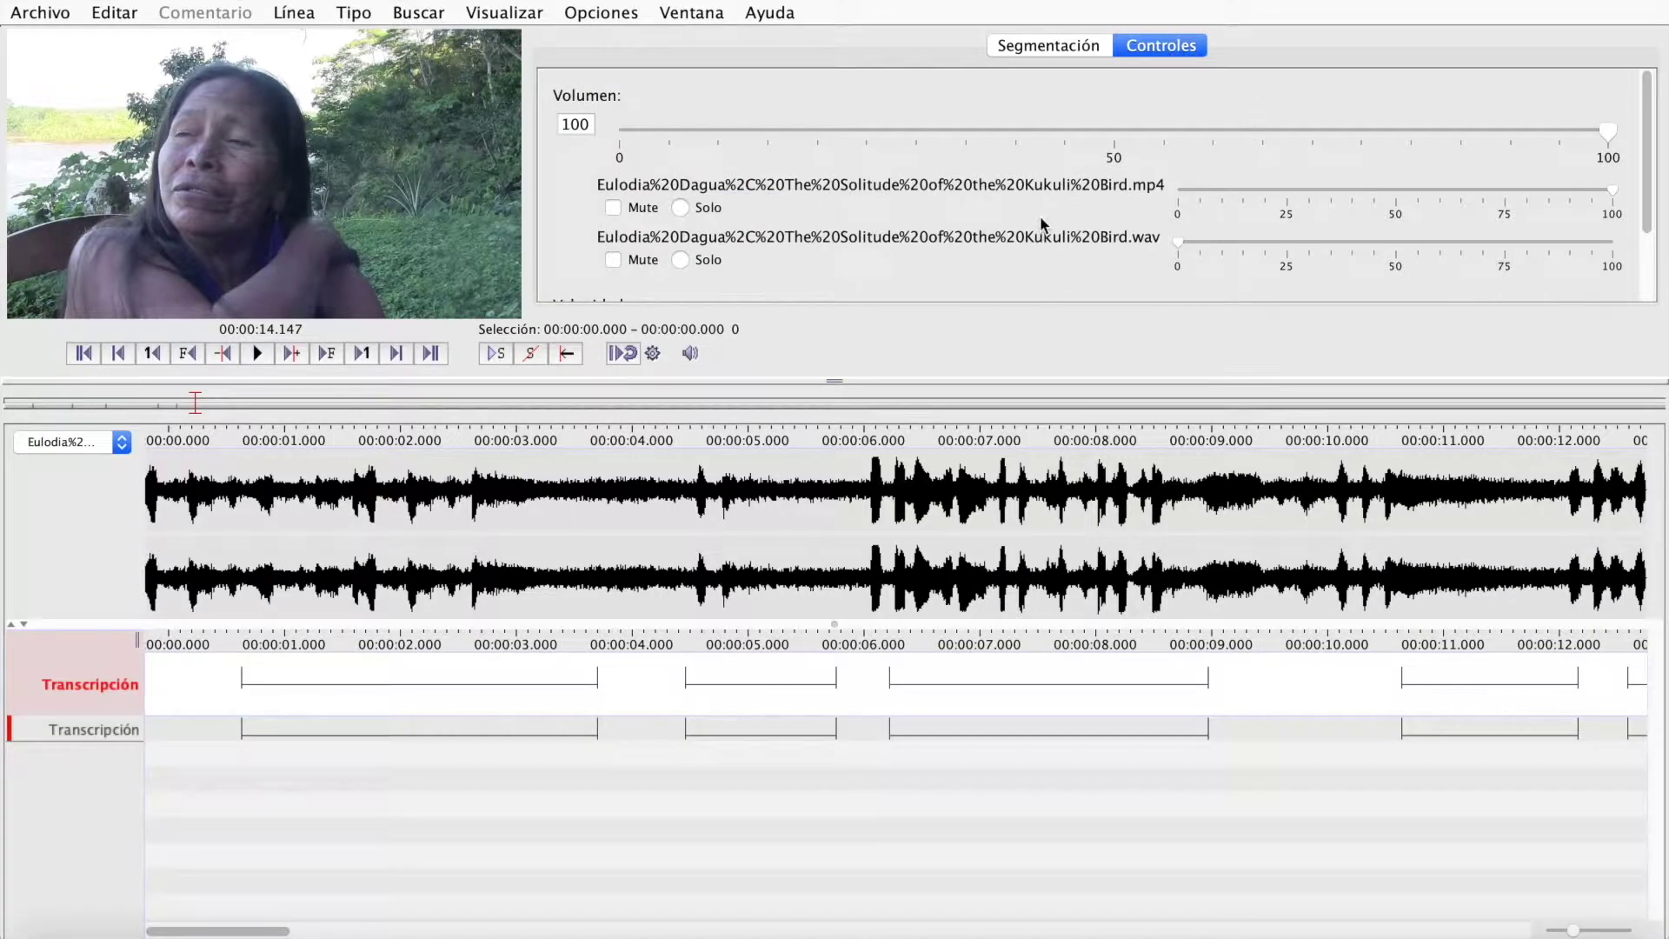
pyautogui.scroll(-5, 1196, 184)
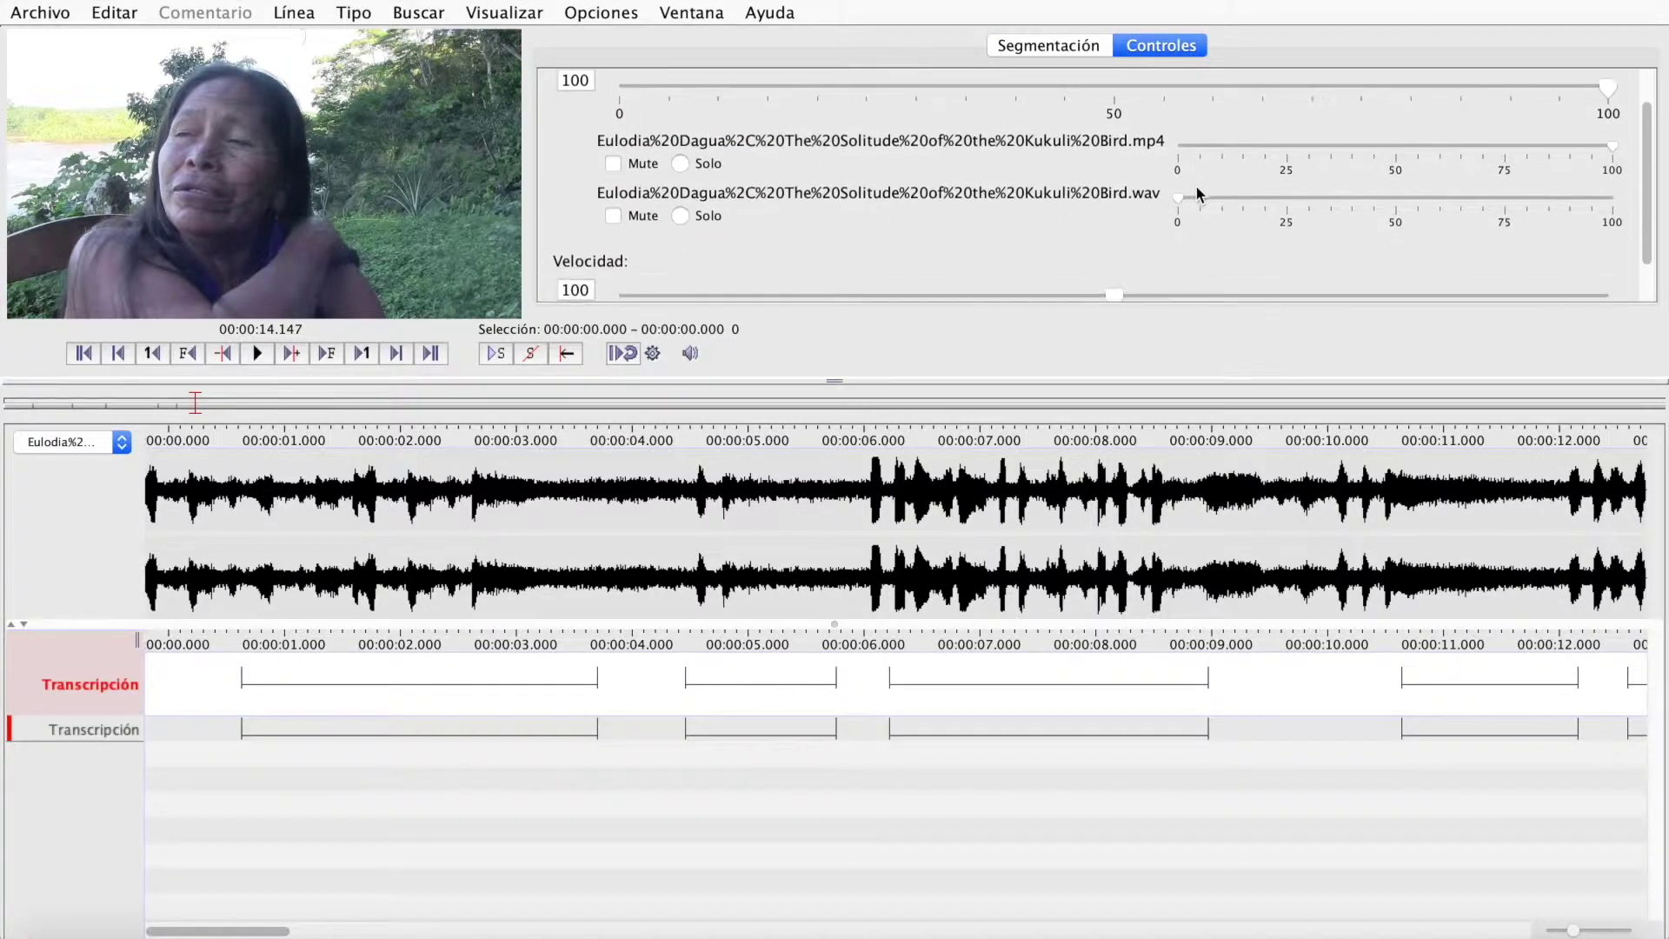
pyautogui.scroll(-1, 1197, 184)
pyautogui.moveTo(1114, 246); pyautogui.dragTo(967, 249)
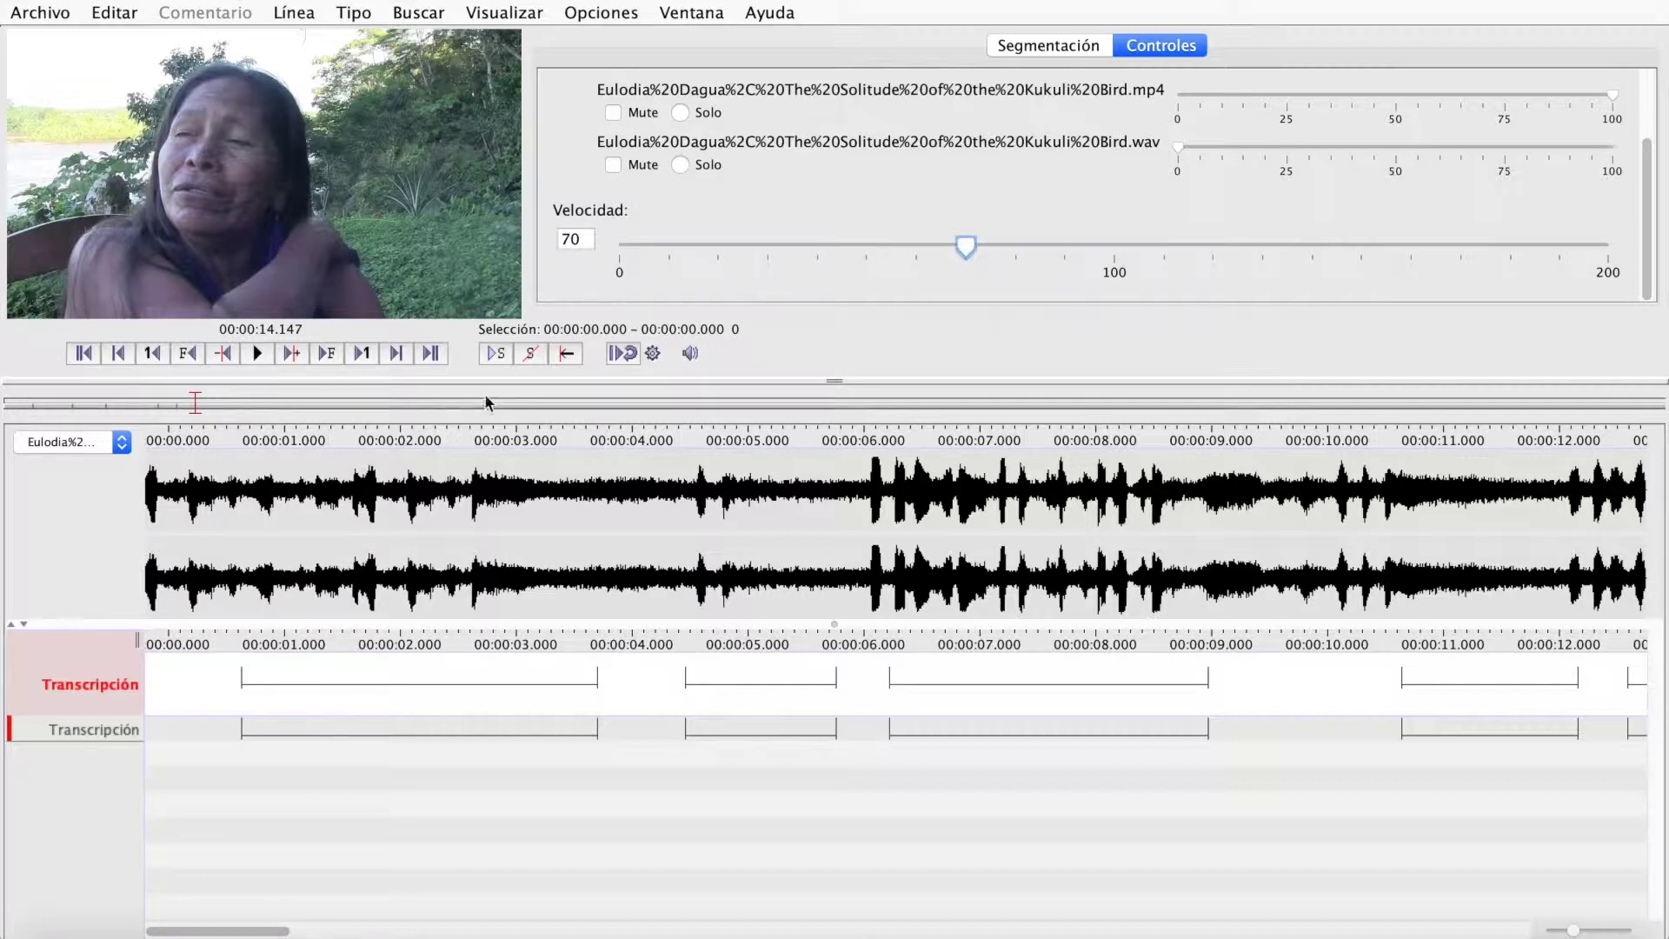
# Play the opening seconds of the recording at the reduced speed and pause.
pyautogui.click(211, 530)
pyautogui.click(258, 353)
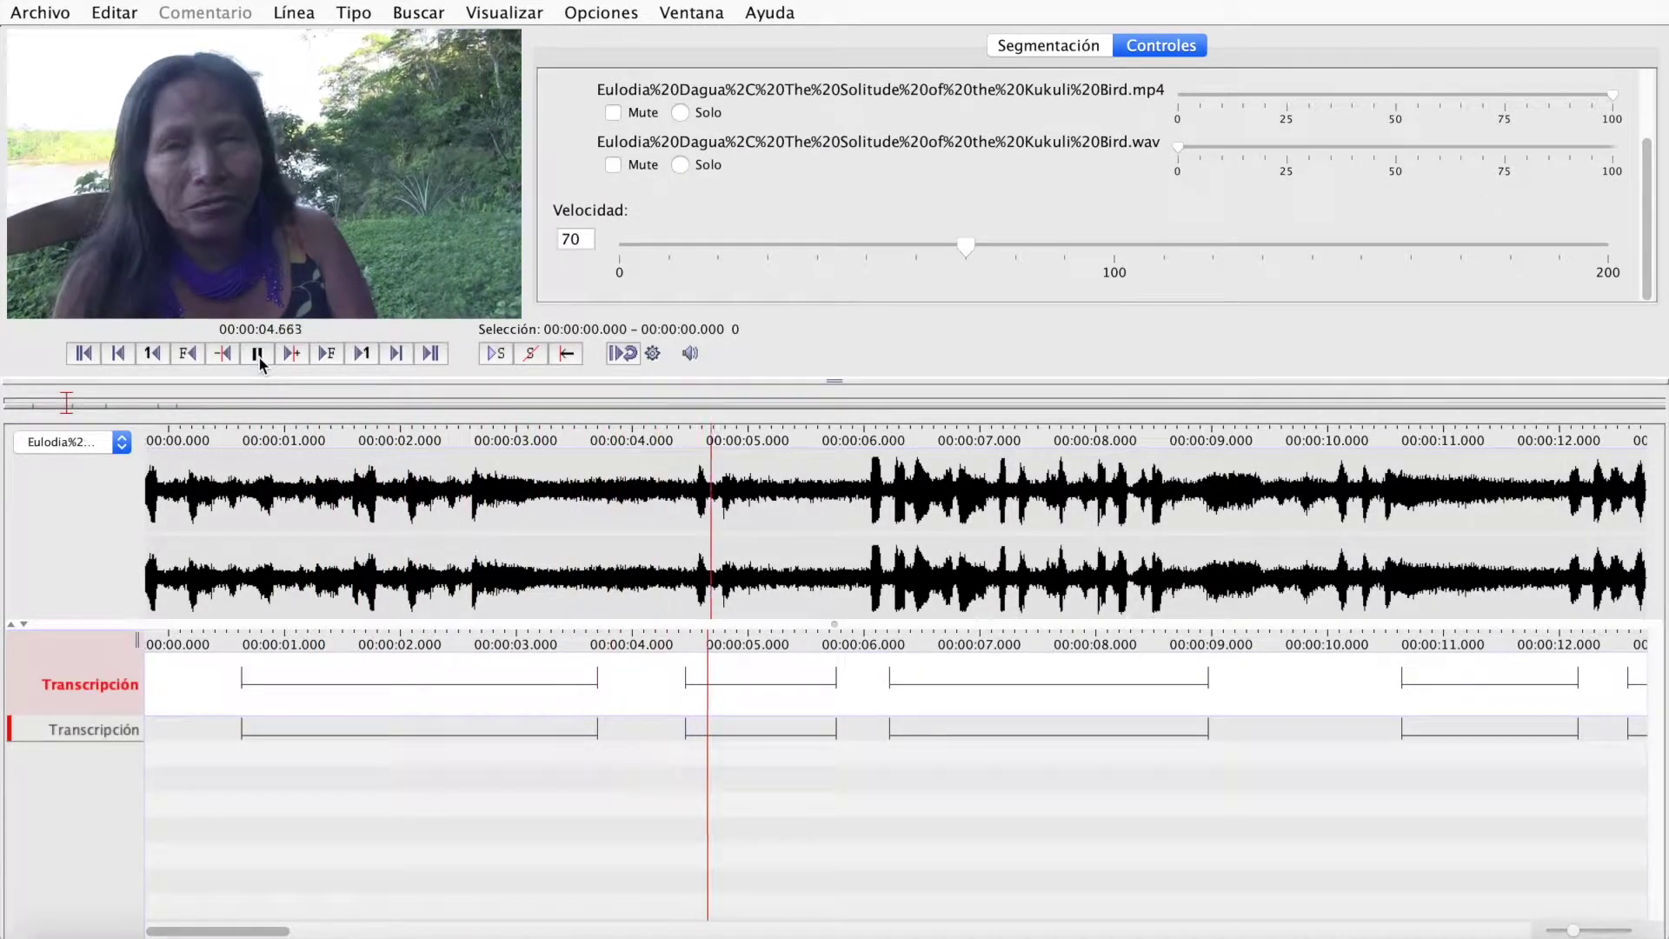
pyautogui.click(259, 357)
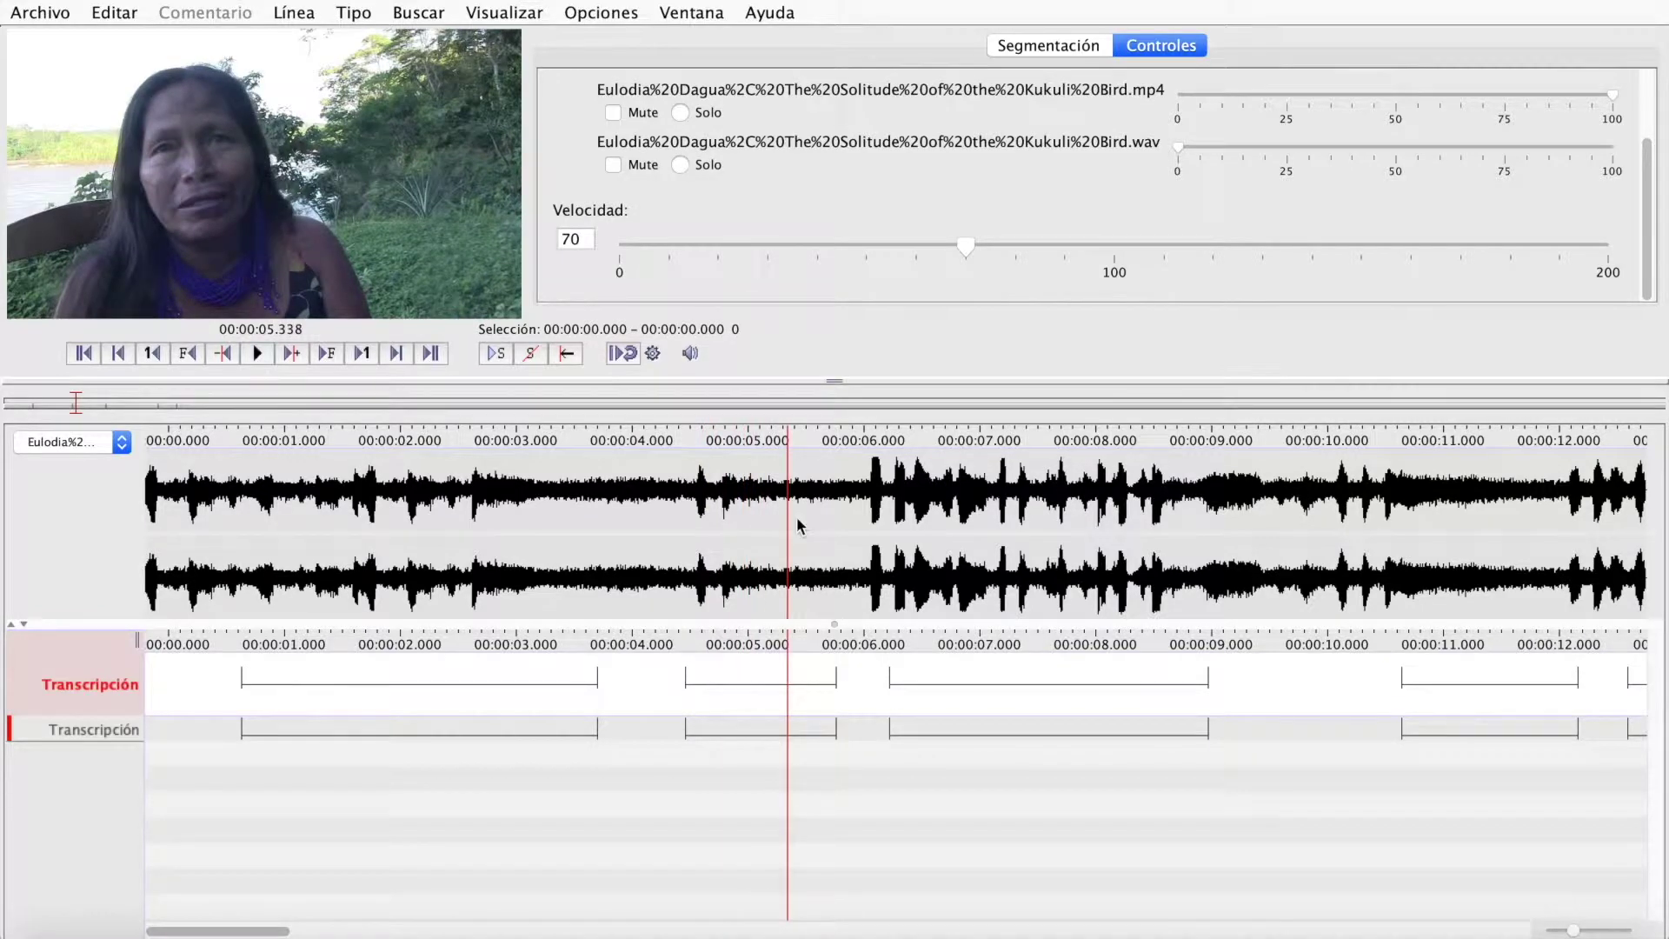
# Continue segmenting from about 13.2 s, marking three utterances at about 13.2–17.0 s, 17.4–19.6 s and 20.0–23.9 s.
pyautogui.hscroll(10, 798, 525)
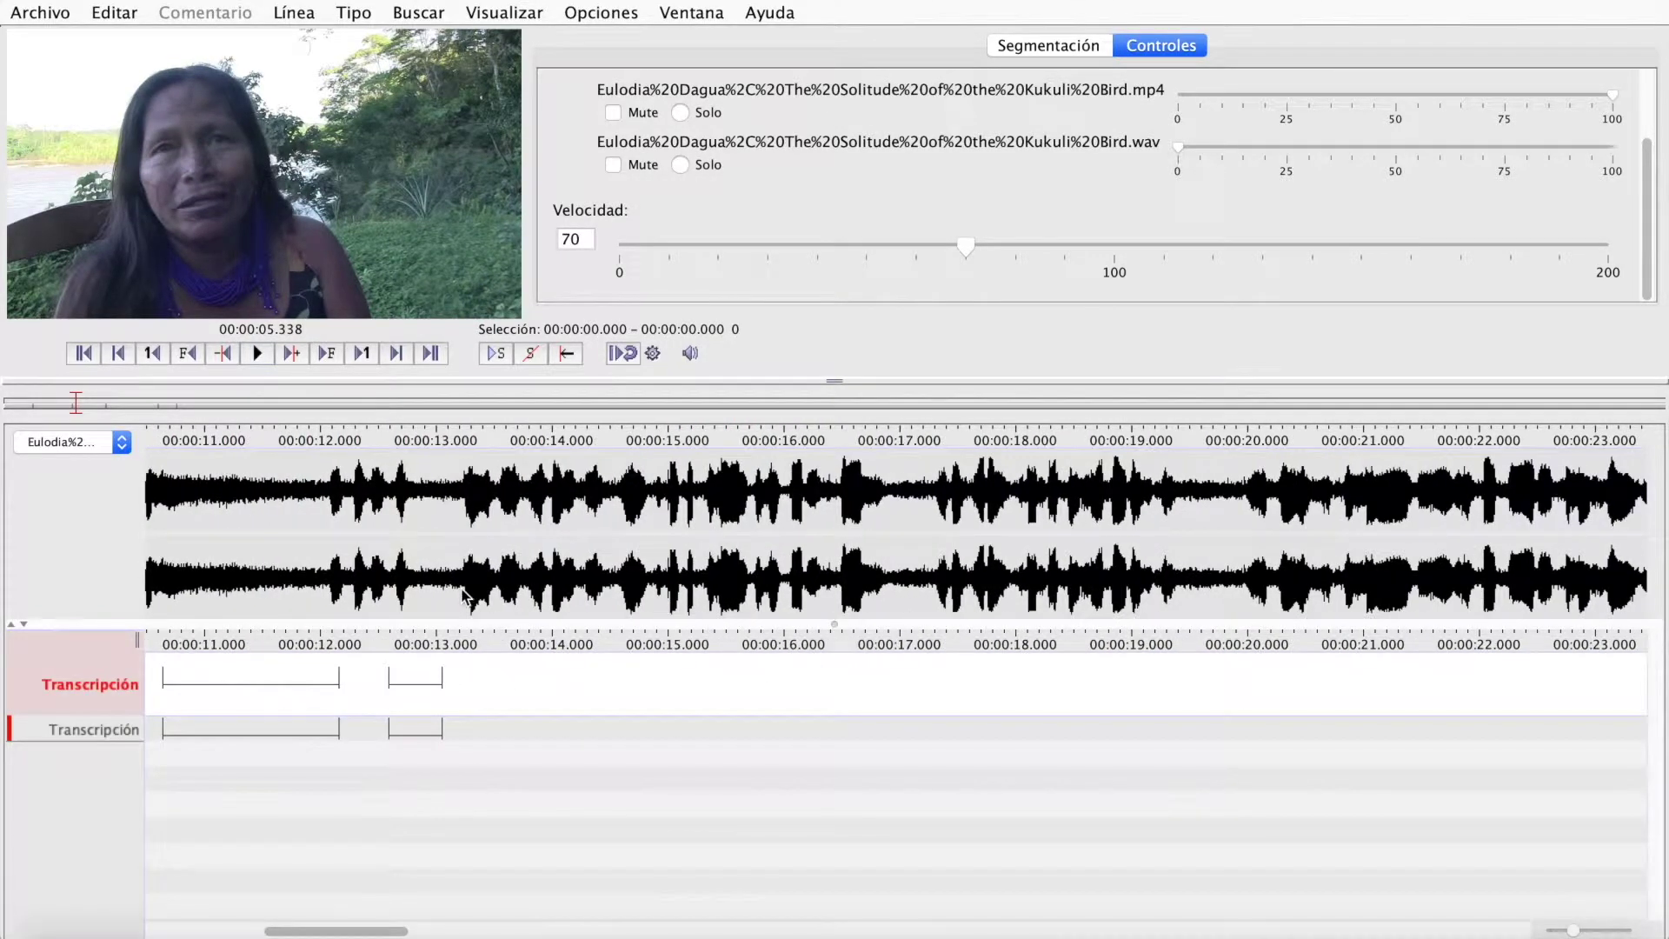
pyautogui.click(461, 593)
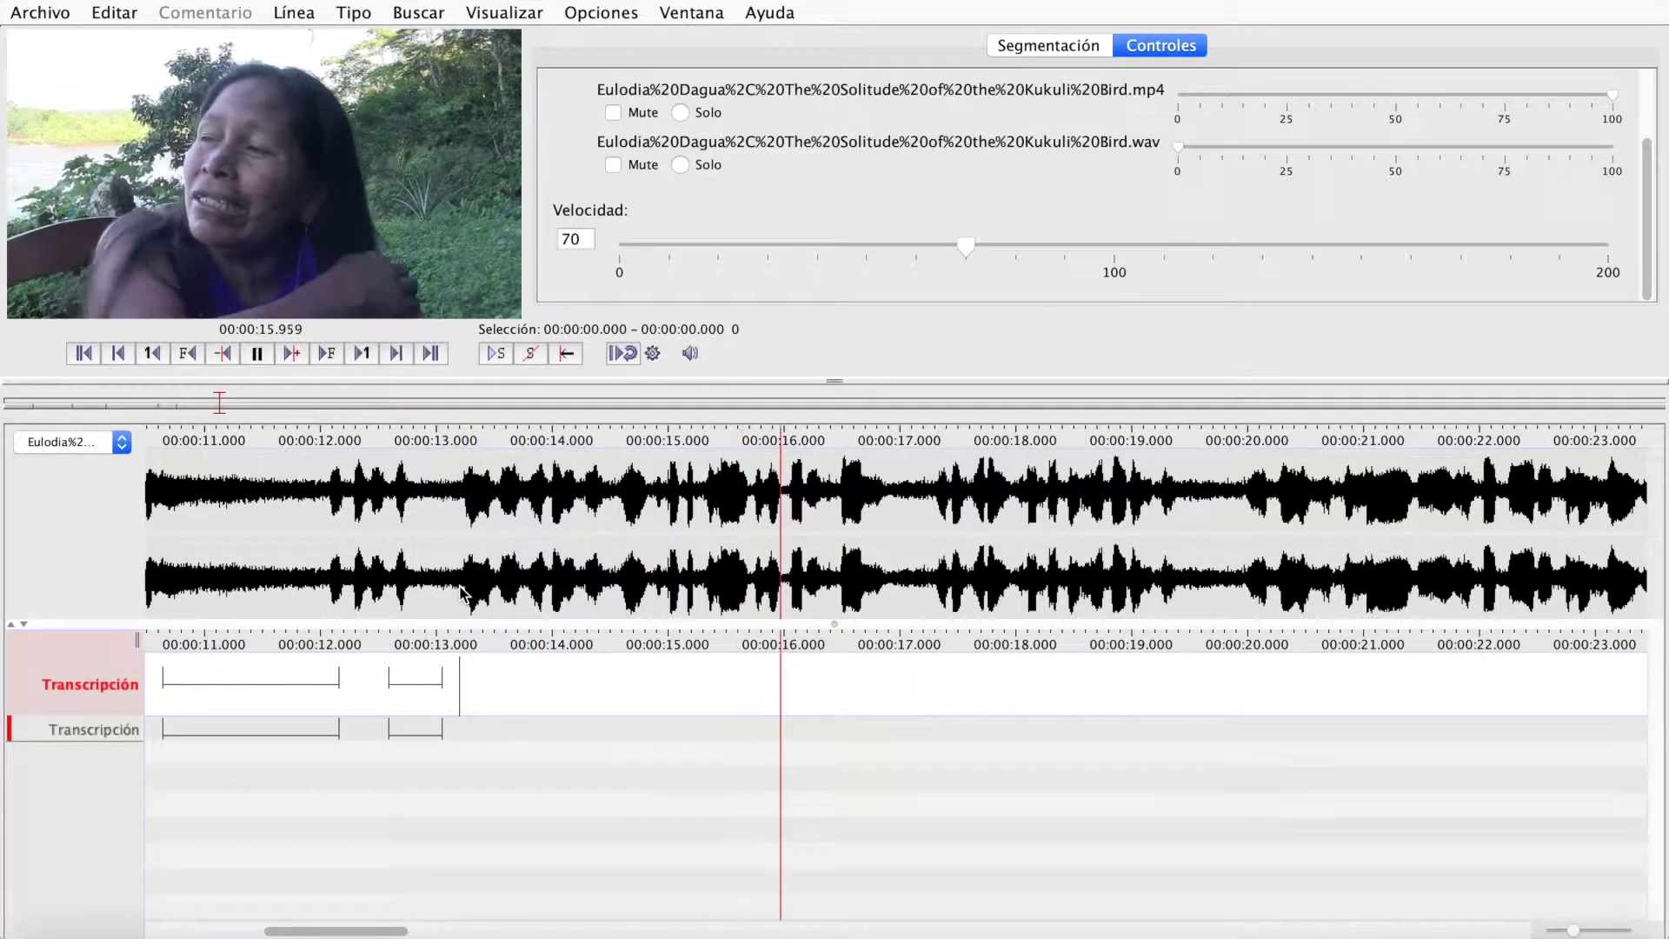
pyautogui.press('Return')
pyautogui.press('Return')
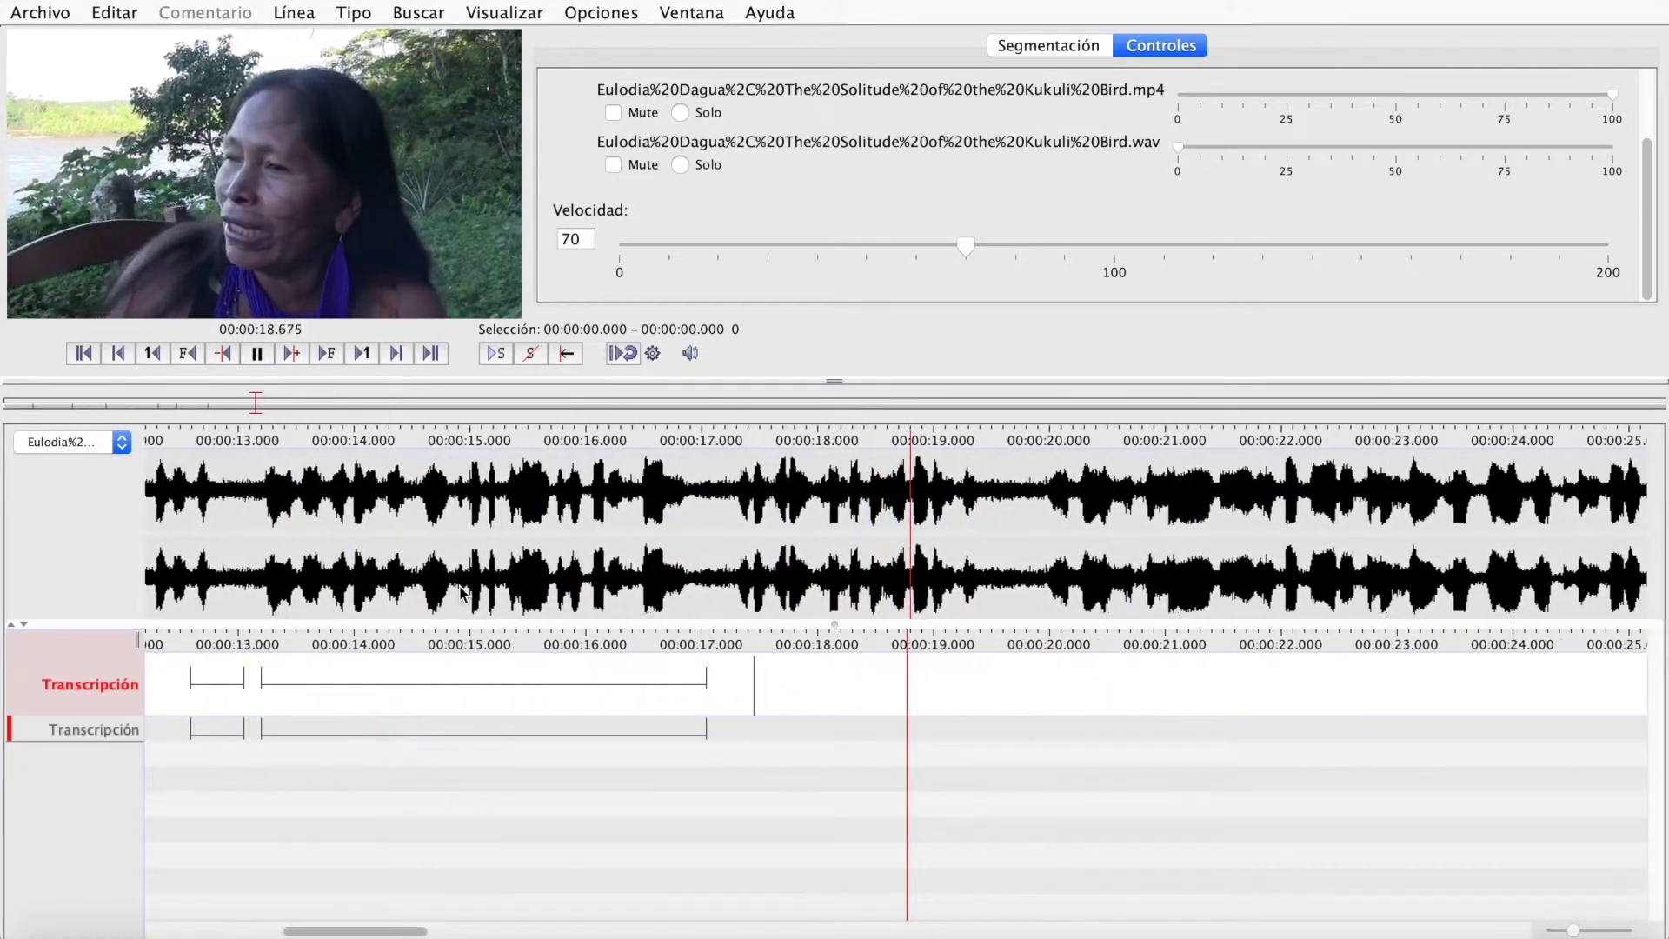
pyautogui.press('Return')
pyautogui.press('Return')
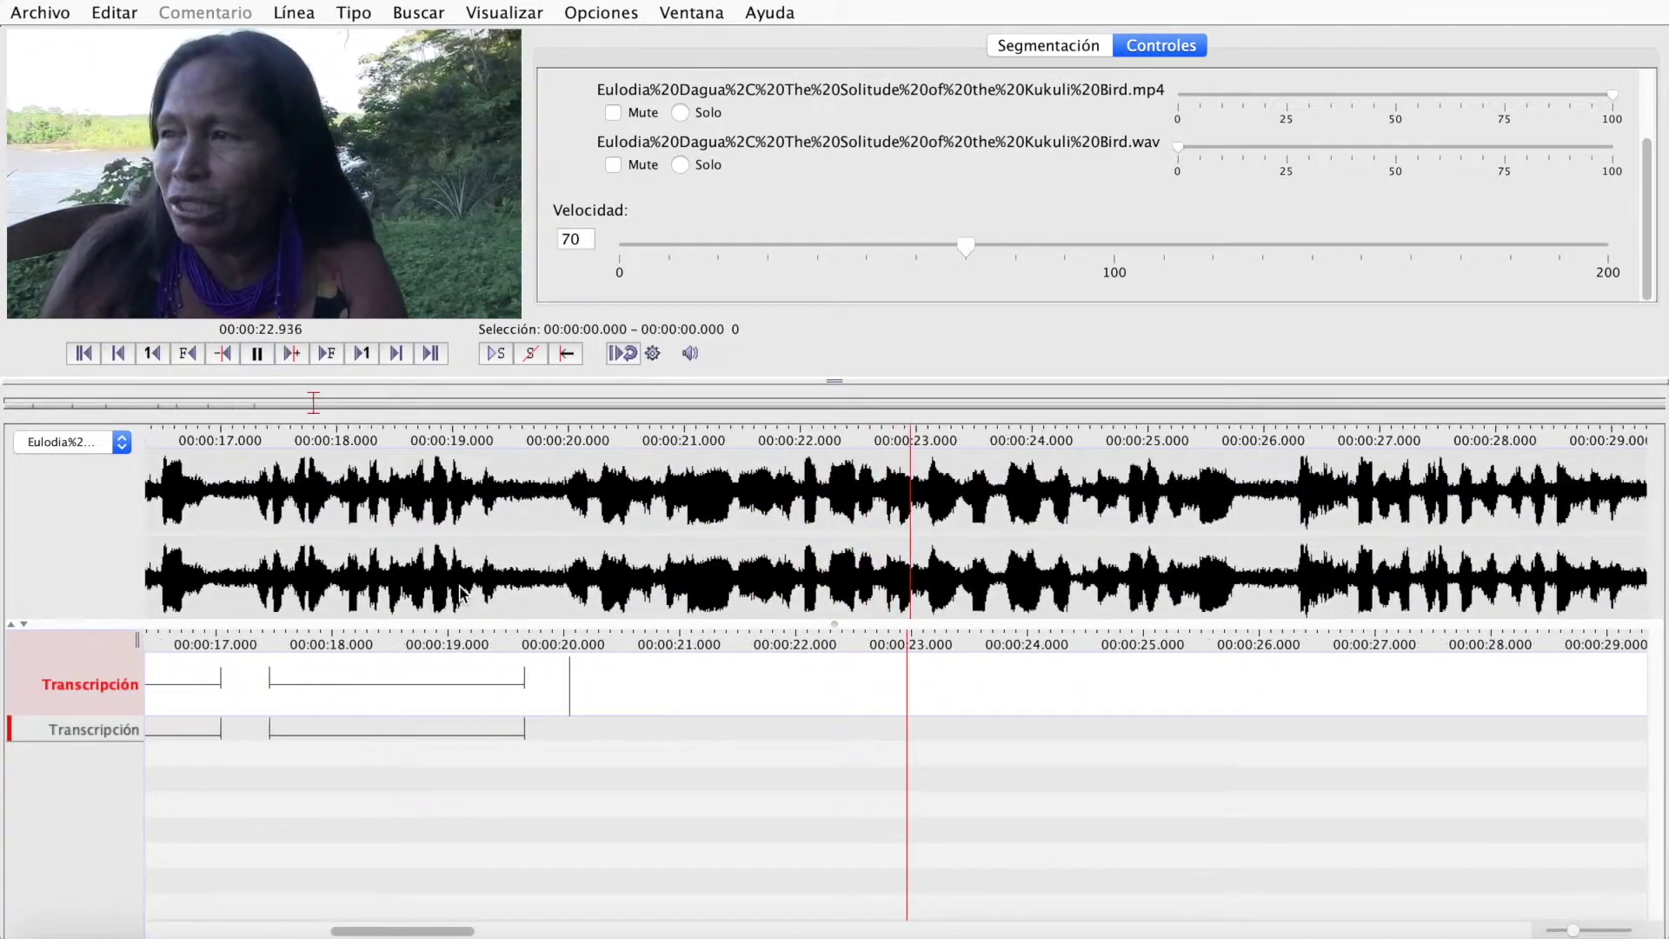
pyautogui.press('Return')
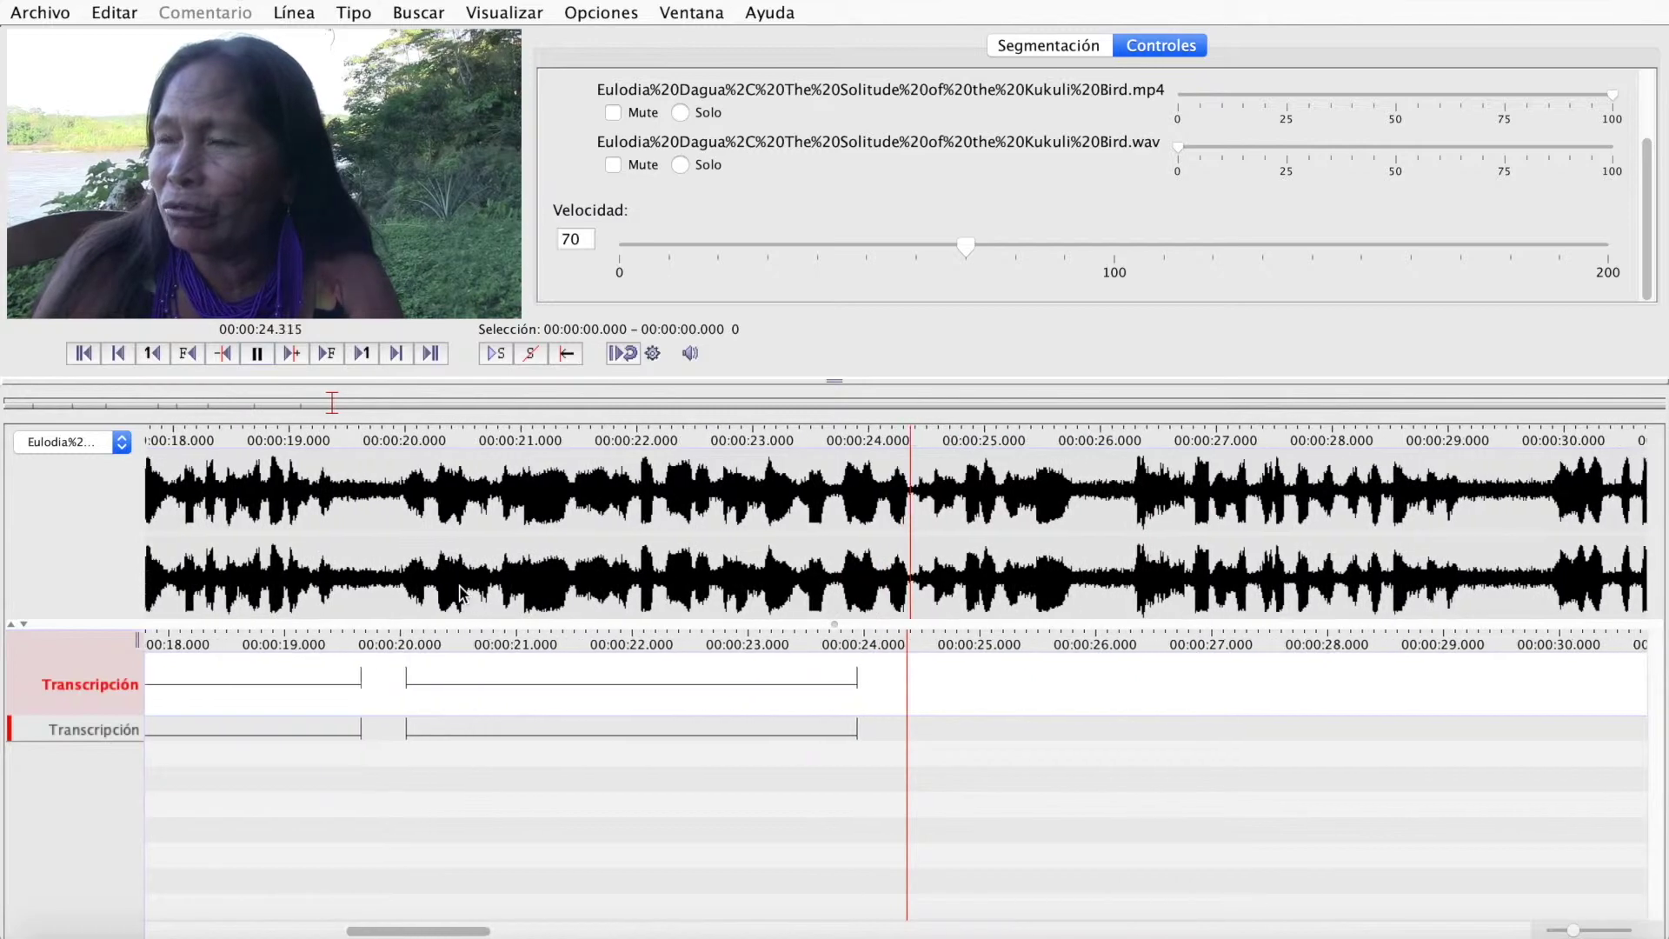
# Segment three more utterances at about 24.5–25.8 s, 26.3–29.4 s and 29.8–34.6 s, and pause playback.
pyautogui.press('Return')
pyautogui.press('Return')
pyautogui.press('Return')
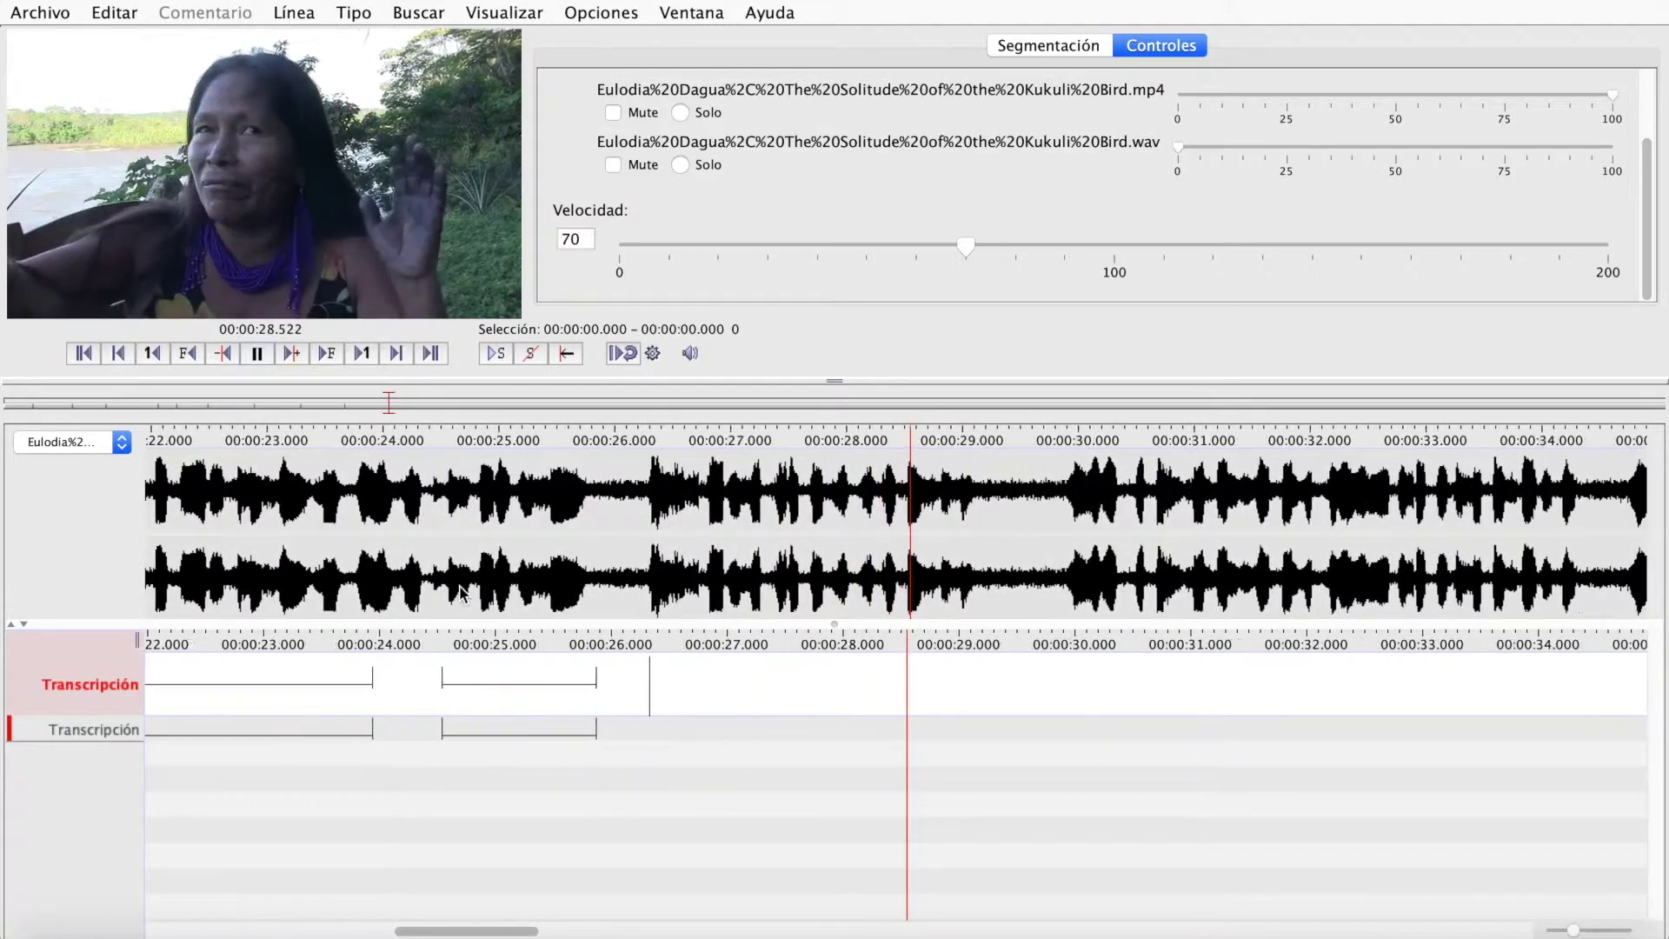
pyautogui.press('Return')
pyautogui.press('Return')
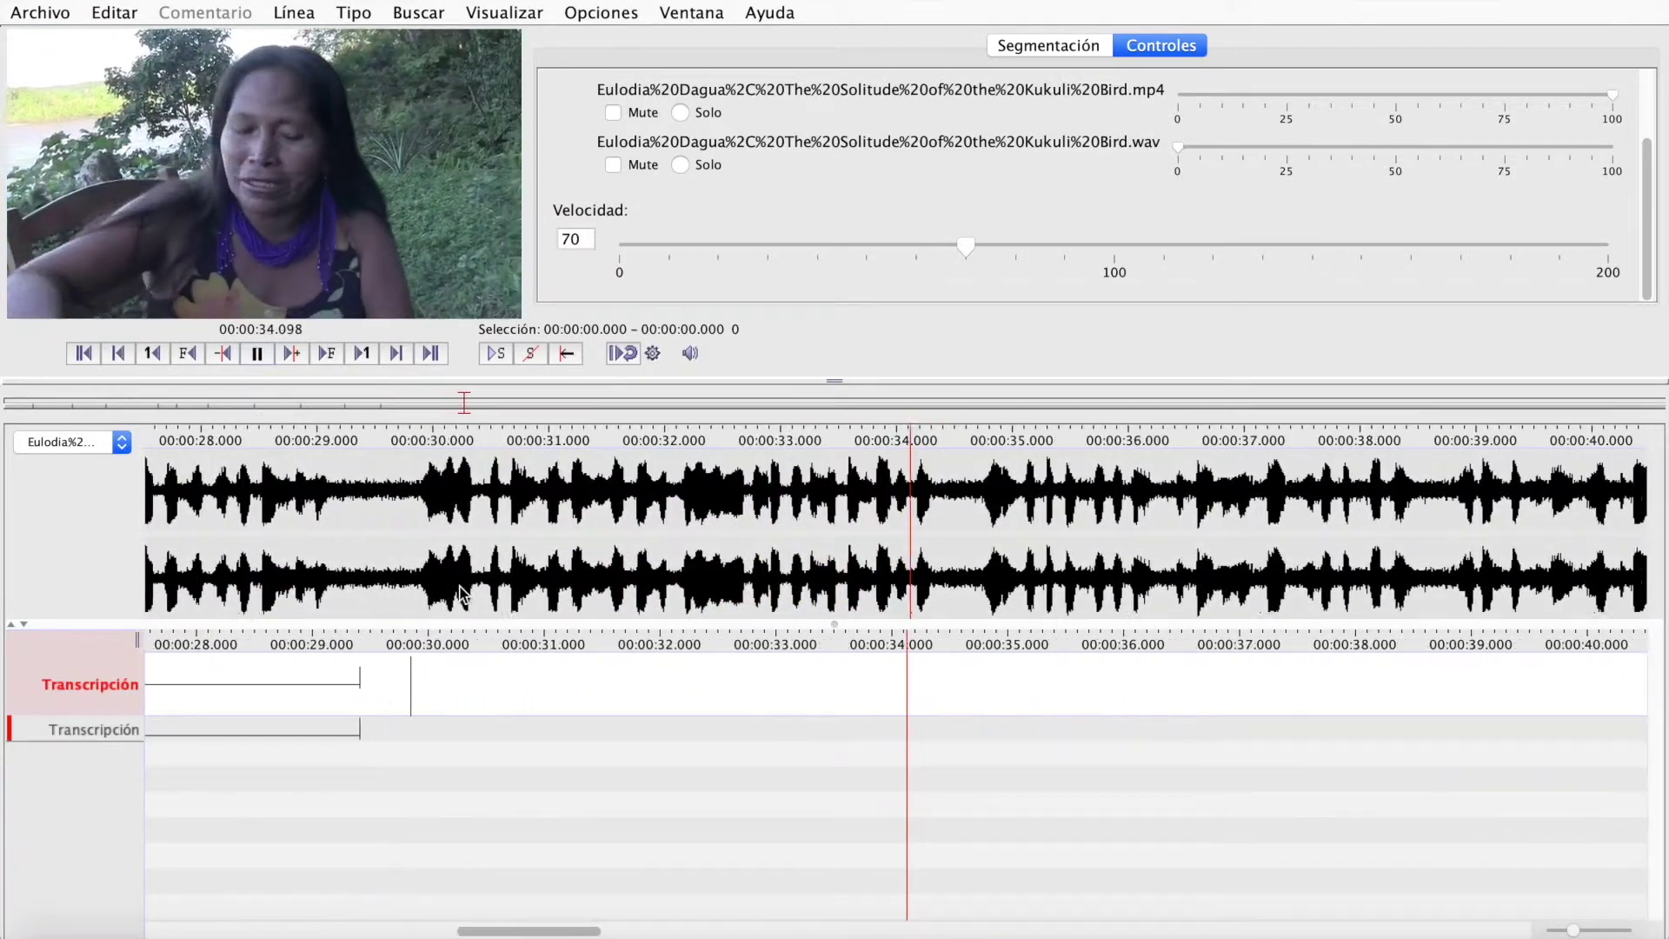
pyautogui.press('Return')
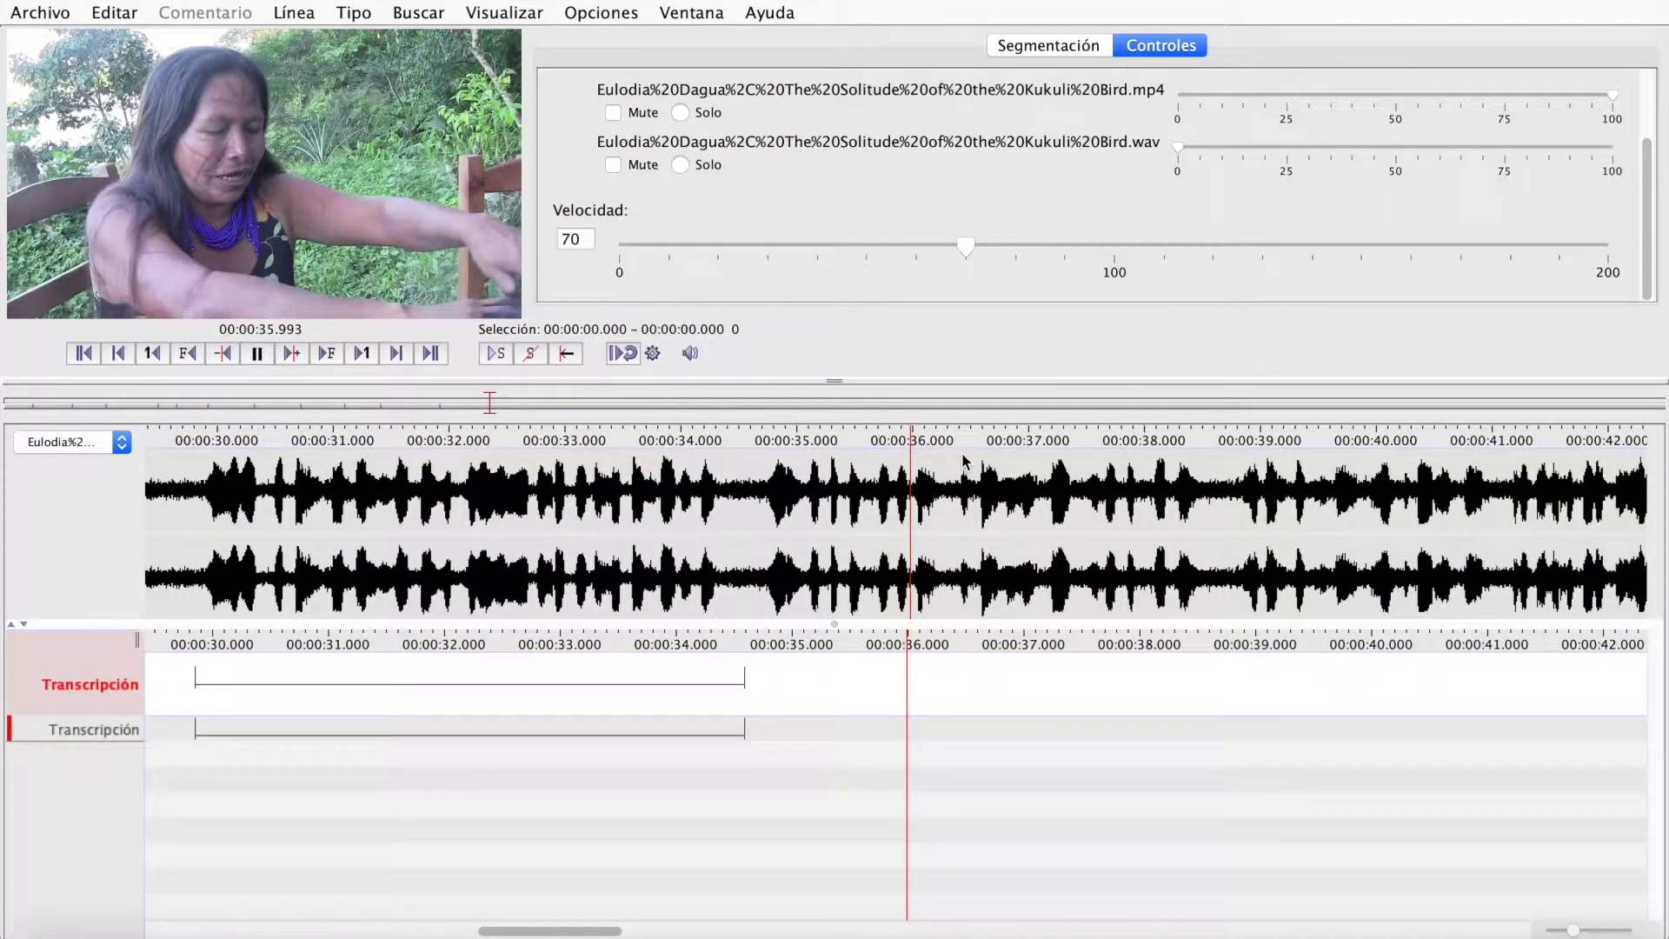
pyautogui.hotkey('ctrl', 'space')
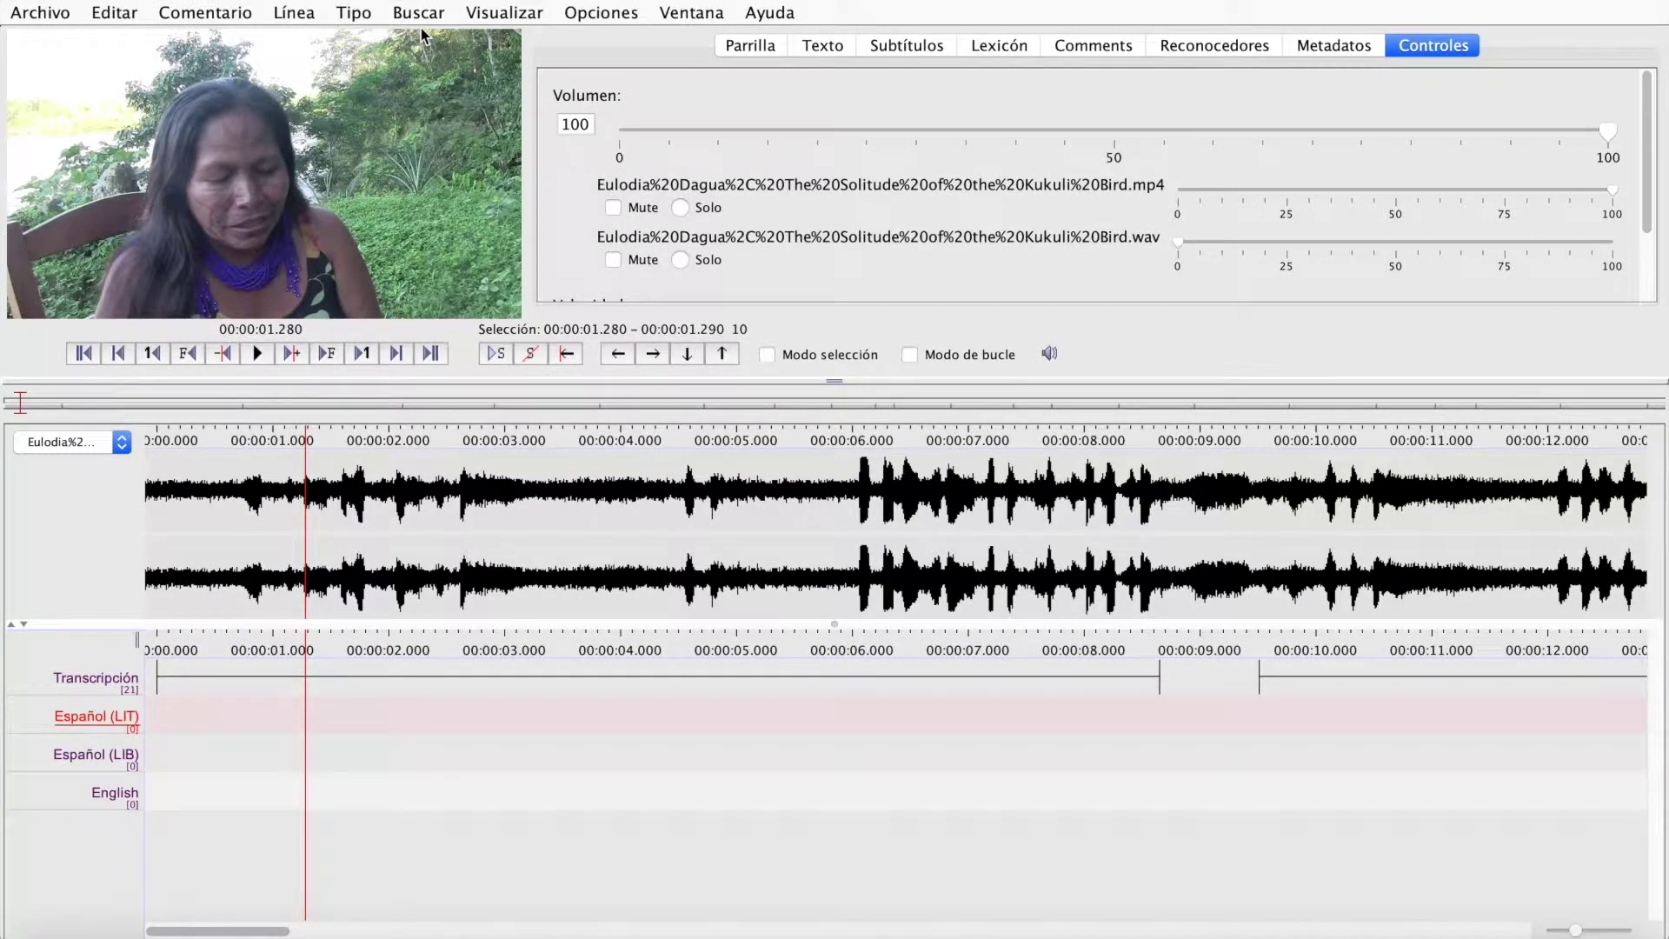
# Create empty annotations from the Transcripción tier on the dependent tiers Español (LIT), Español (LIB) and English.
pyautogui.click(296, 13)
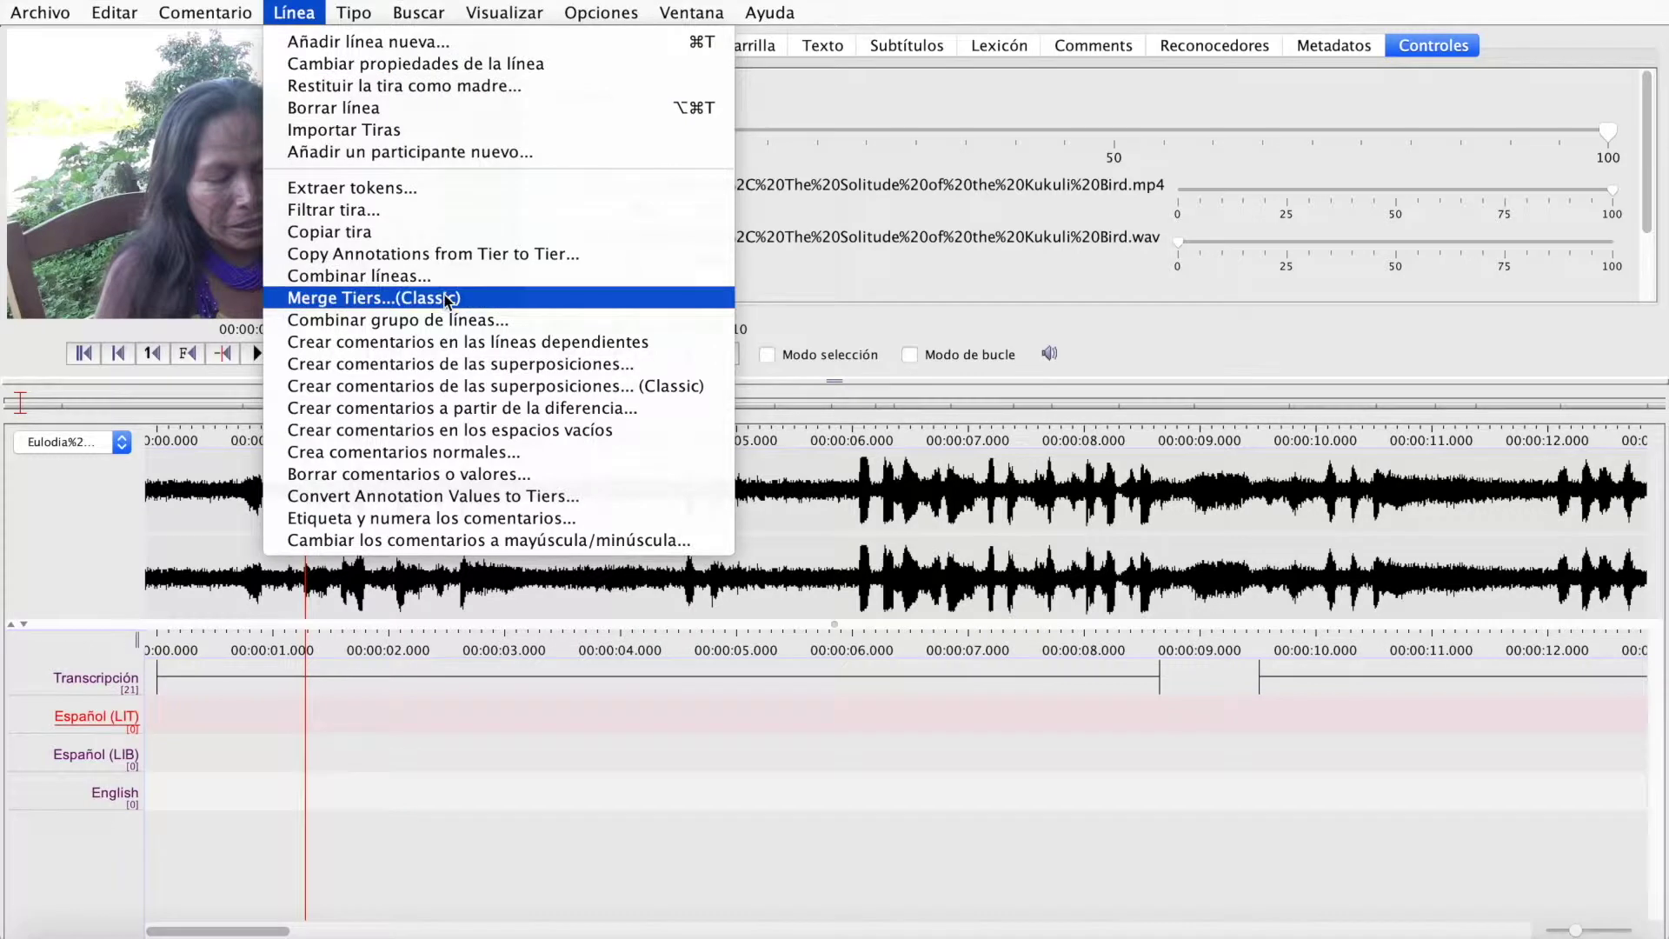
pyautogui.click(588, 348)
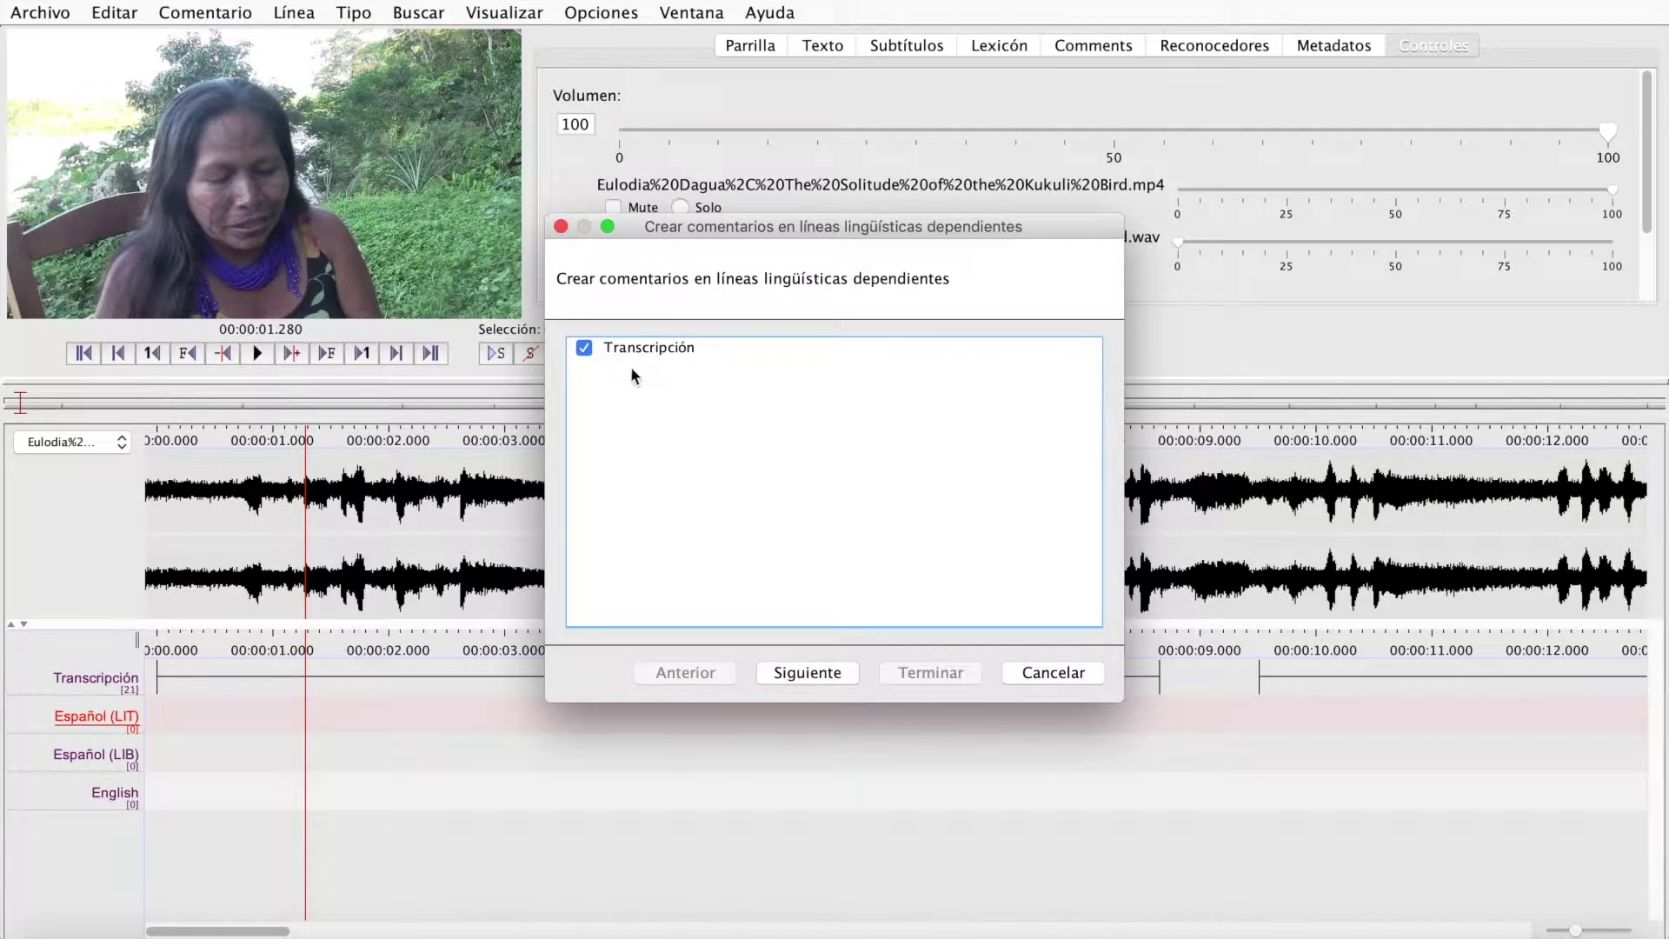
pyautogui.click(840, 683)
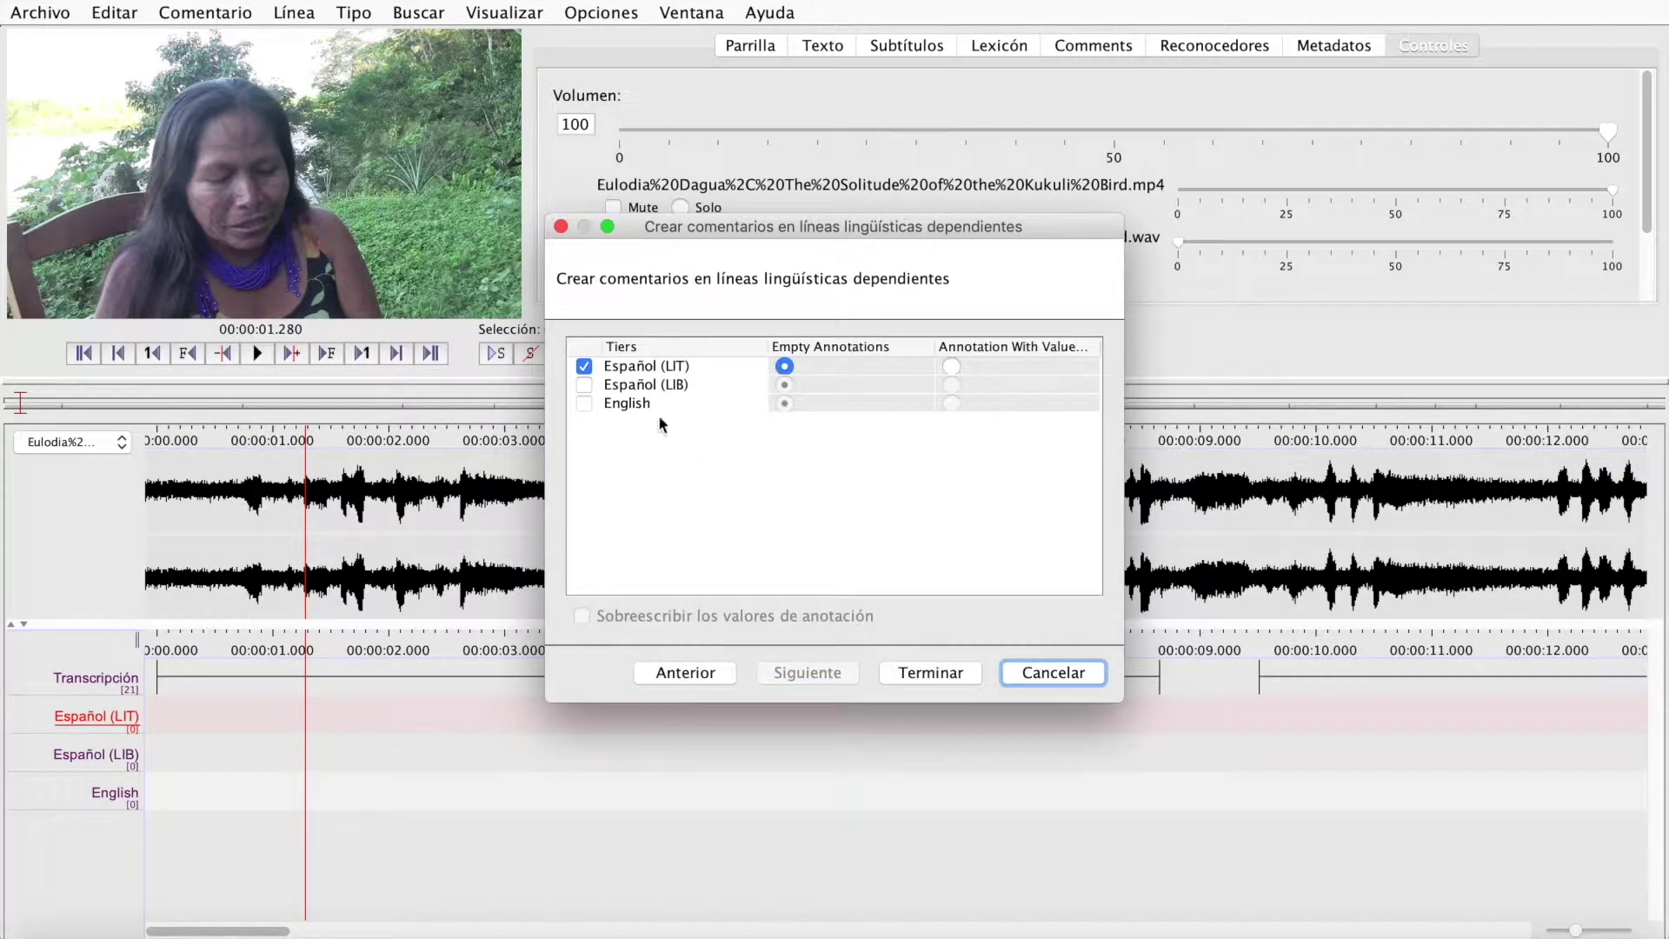
pyautogui.click(589, 384)
pyautogui.click(584, 403)
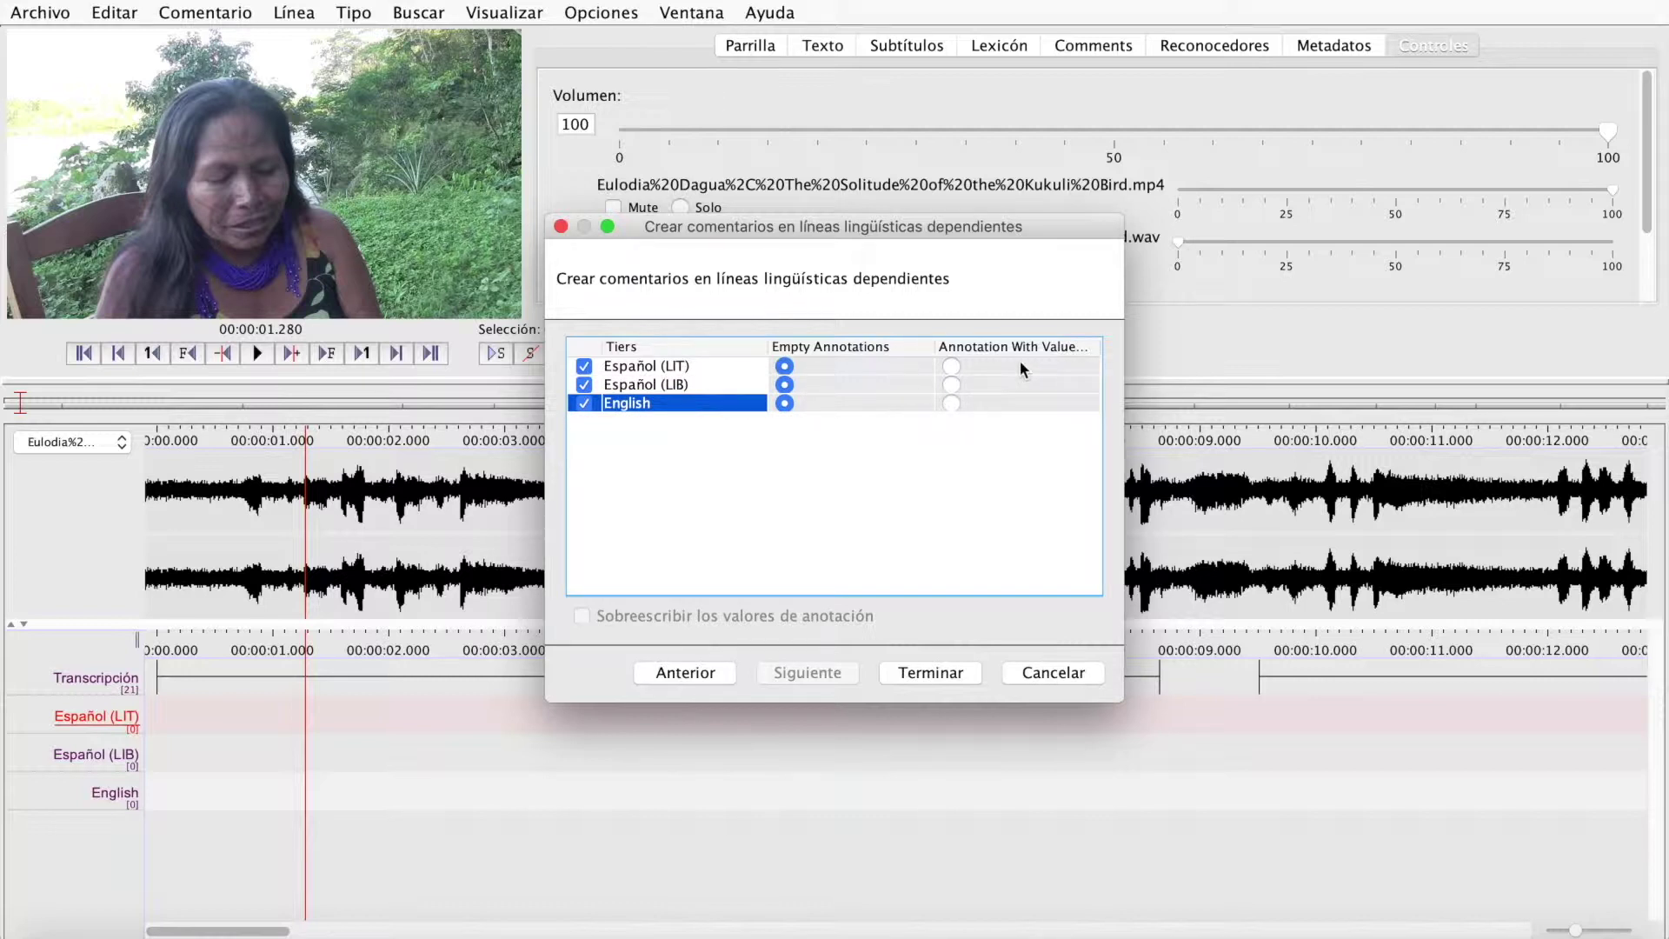
pyautogui.click(930, 673)
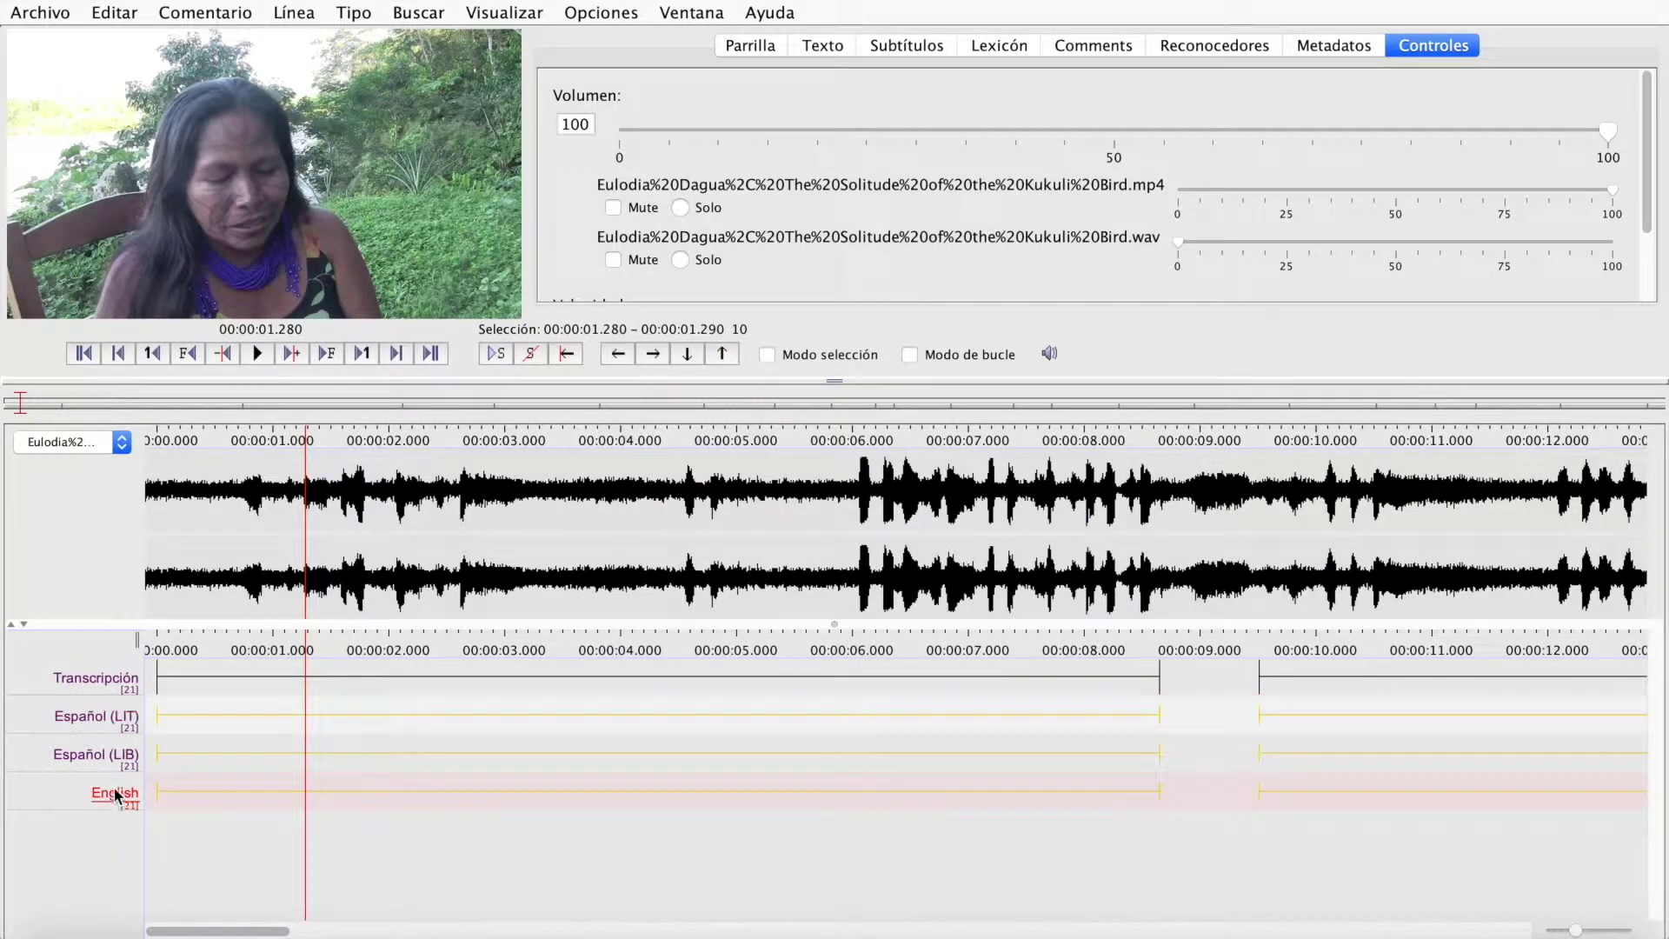
# Examine the new annotations on the dependent tiers along the timeline, checking several segments on Español (LIT) and Español (LIB).
pyautogui.hotkey('ctrl', 'Right')
pyautogui.hotkey('ctrl', 'Left')
pyautogui.hscroll(10, 670, 711)
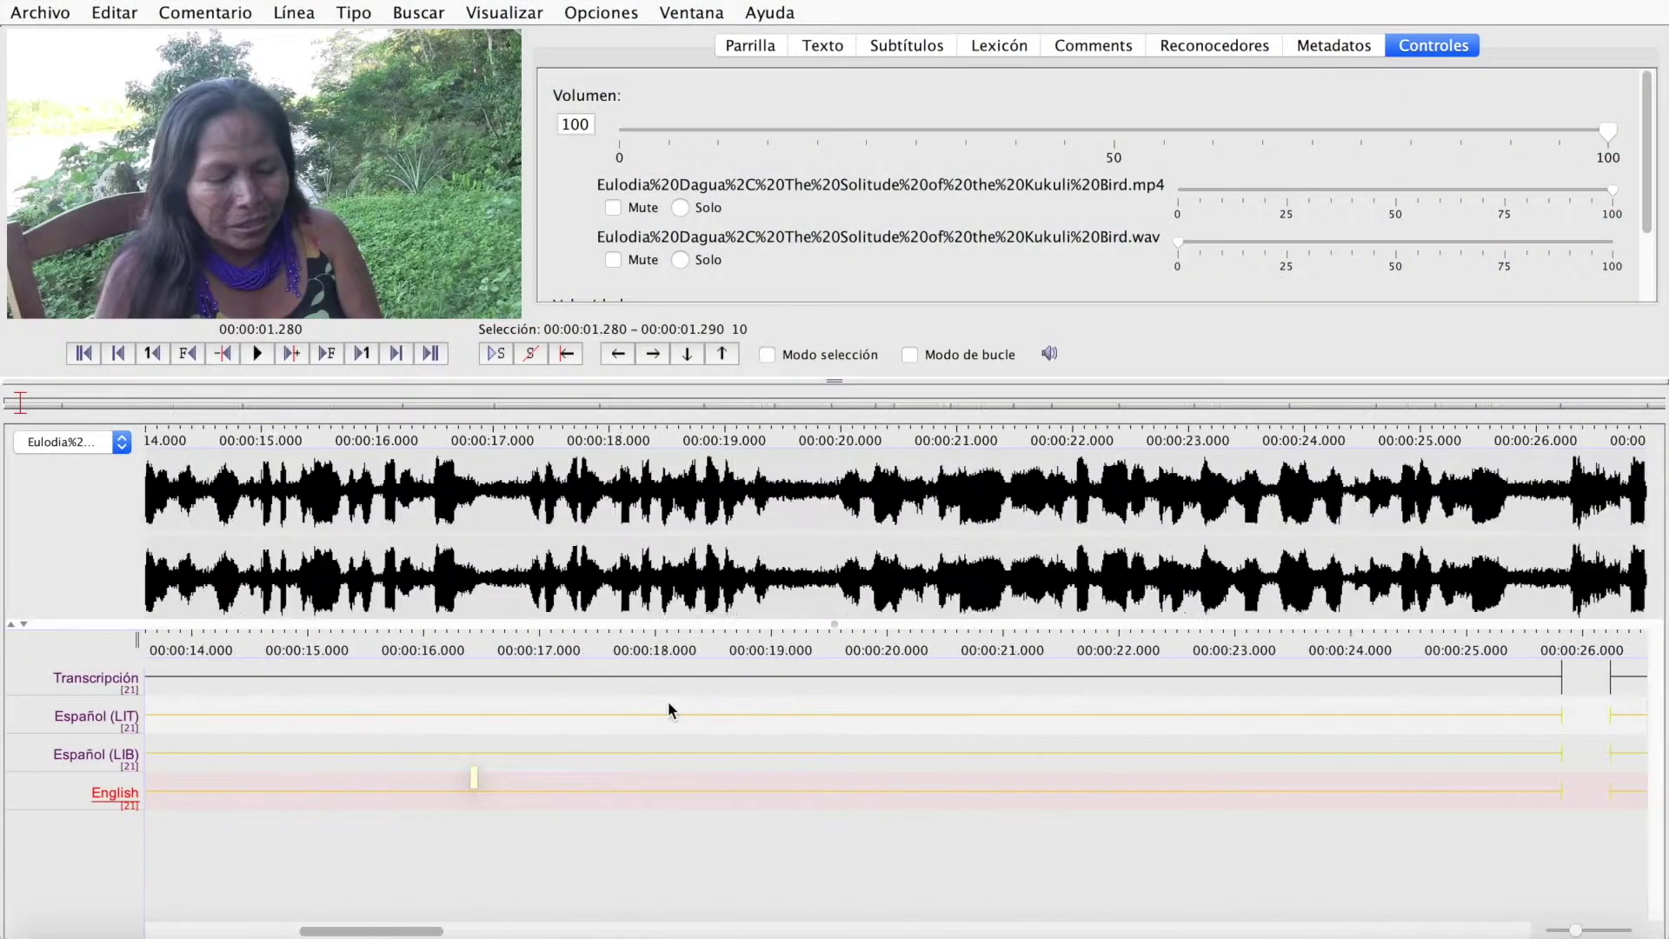
pyautogui.click(779, 746)
pyautogui.hscroll(15, 779, 737)
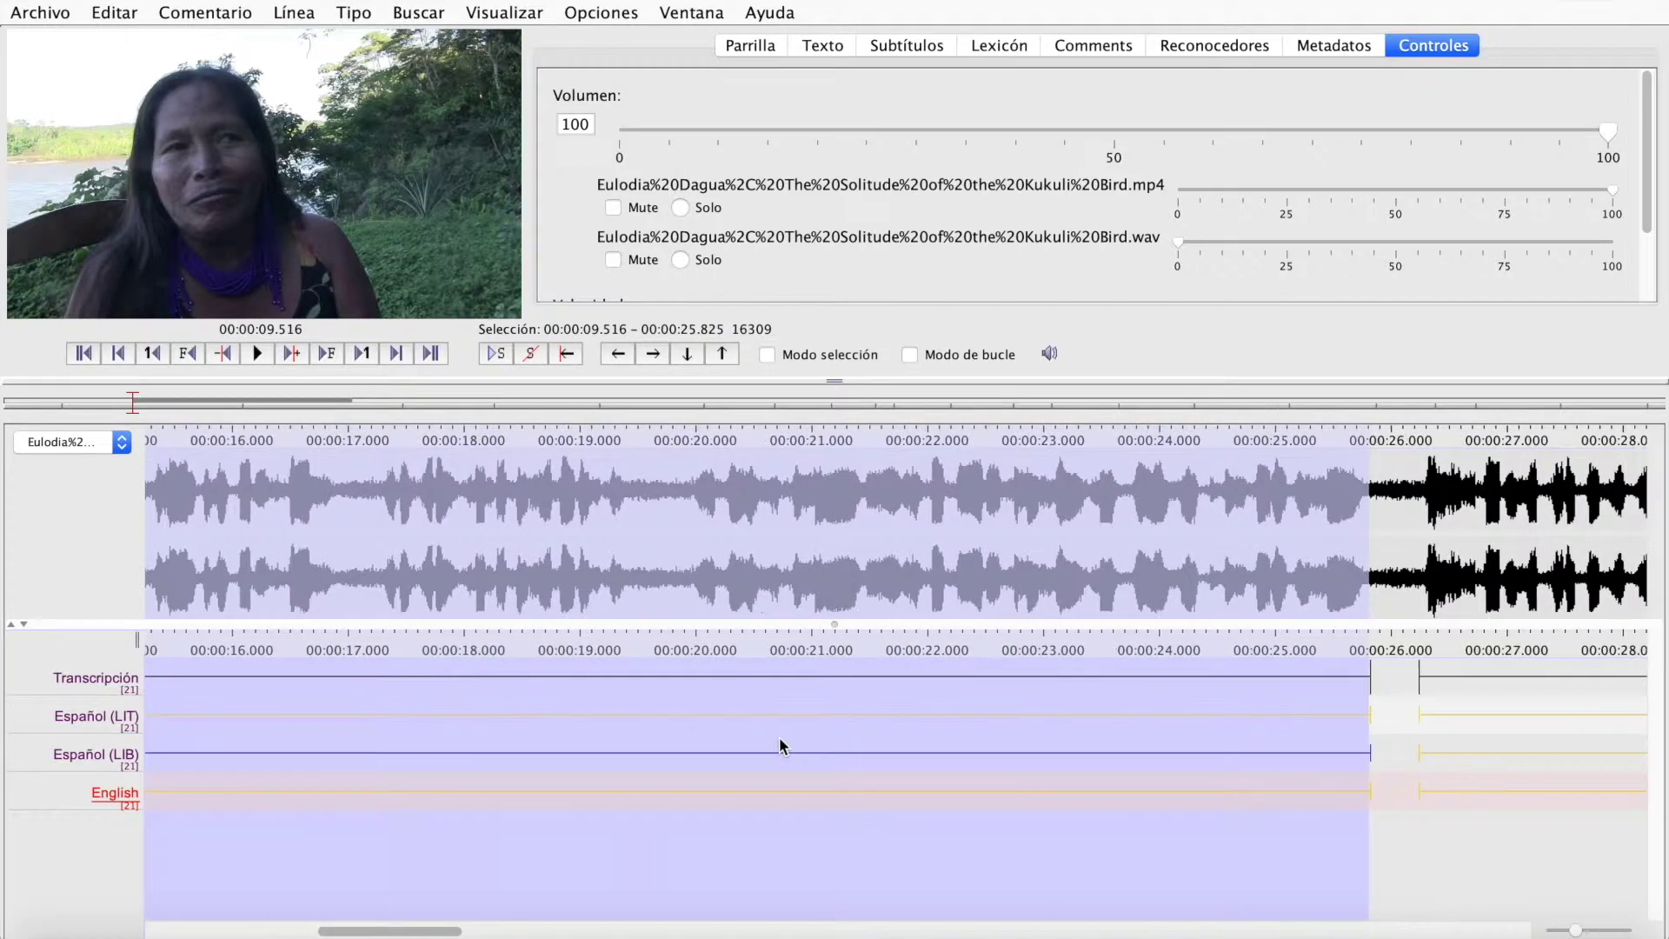
pyautogui.click(833, 732)
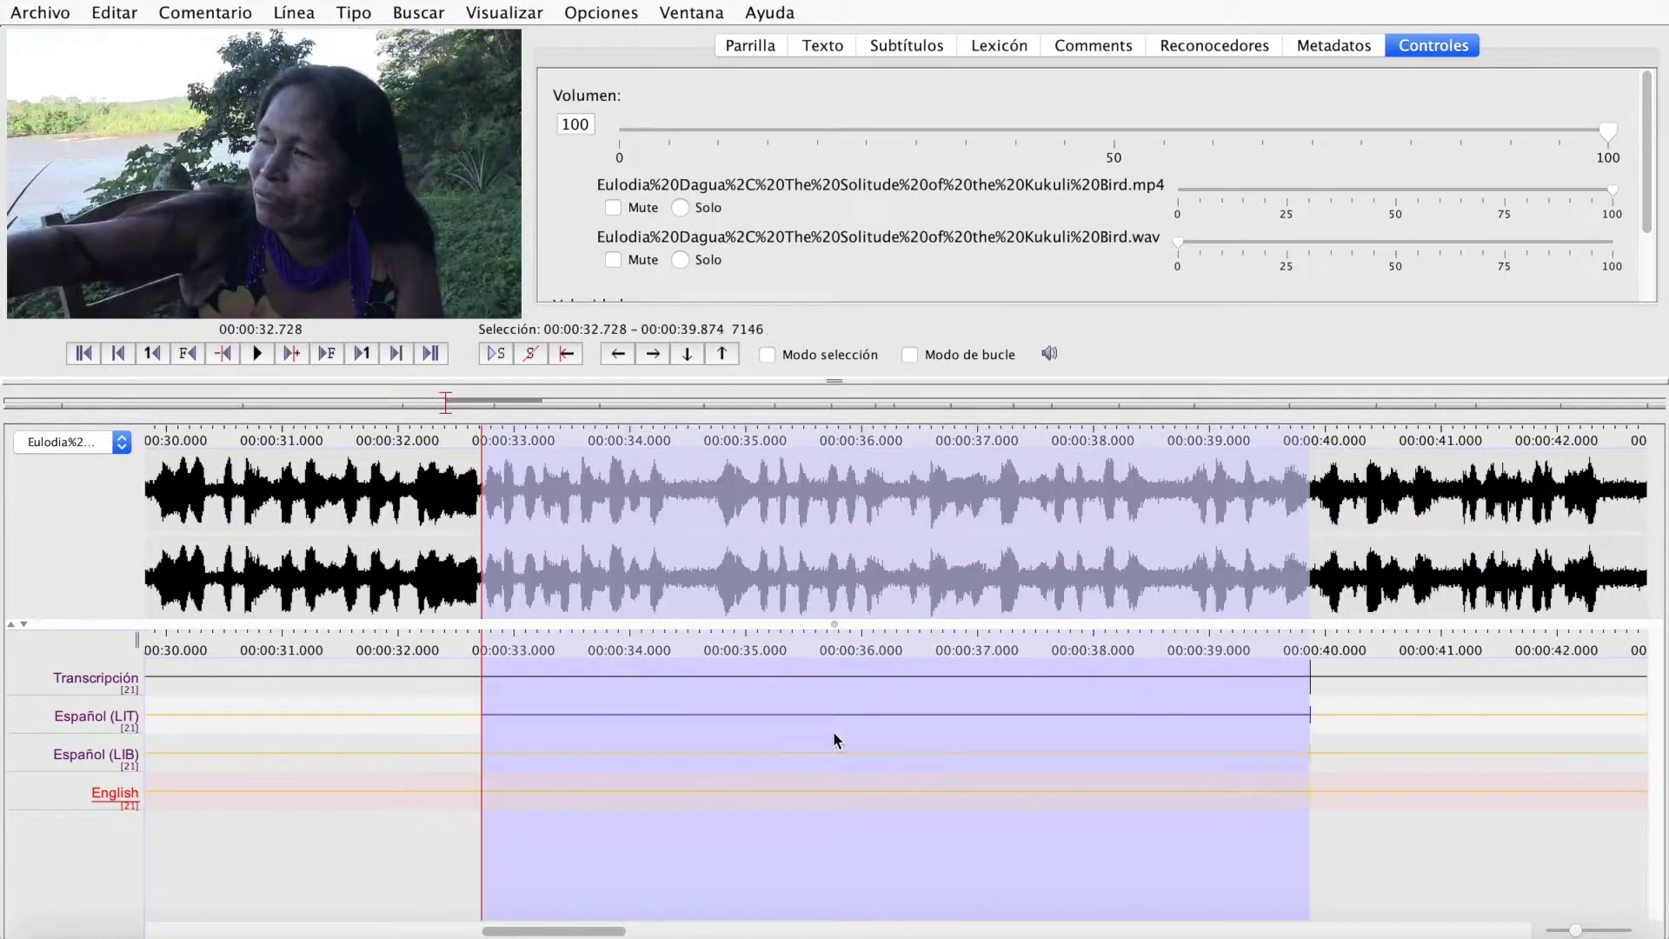
pyautogui.hscroll(5, 952, 759)
pyautogui.click(951, 750)
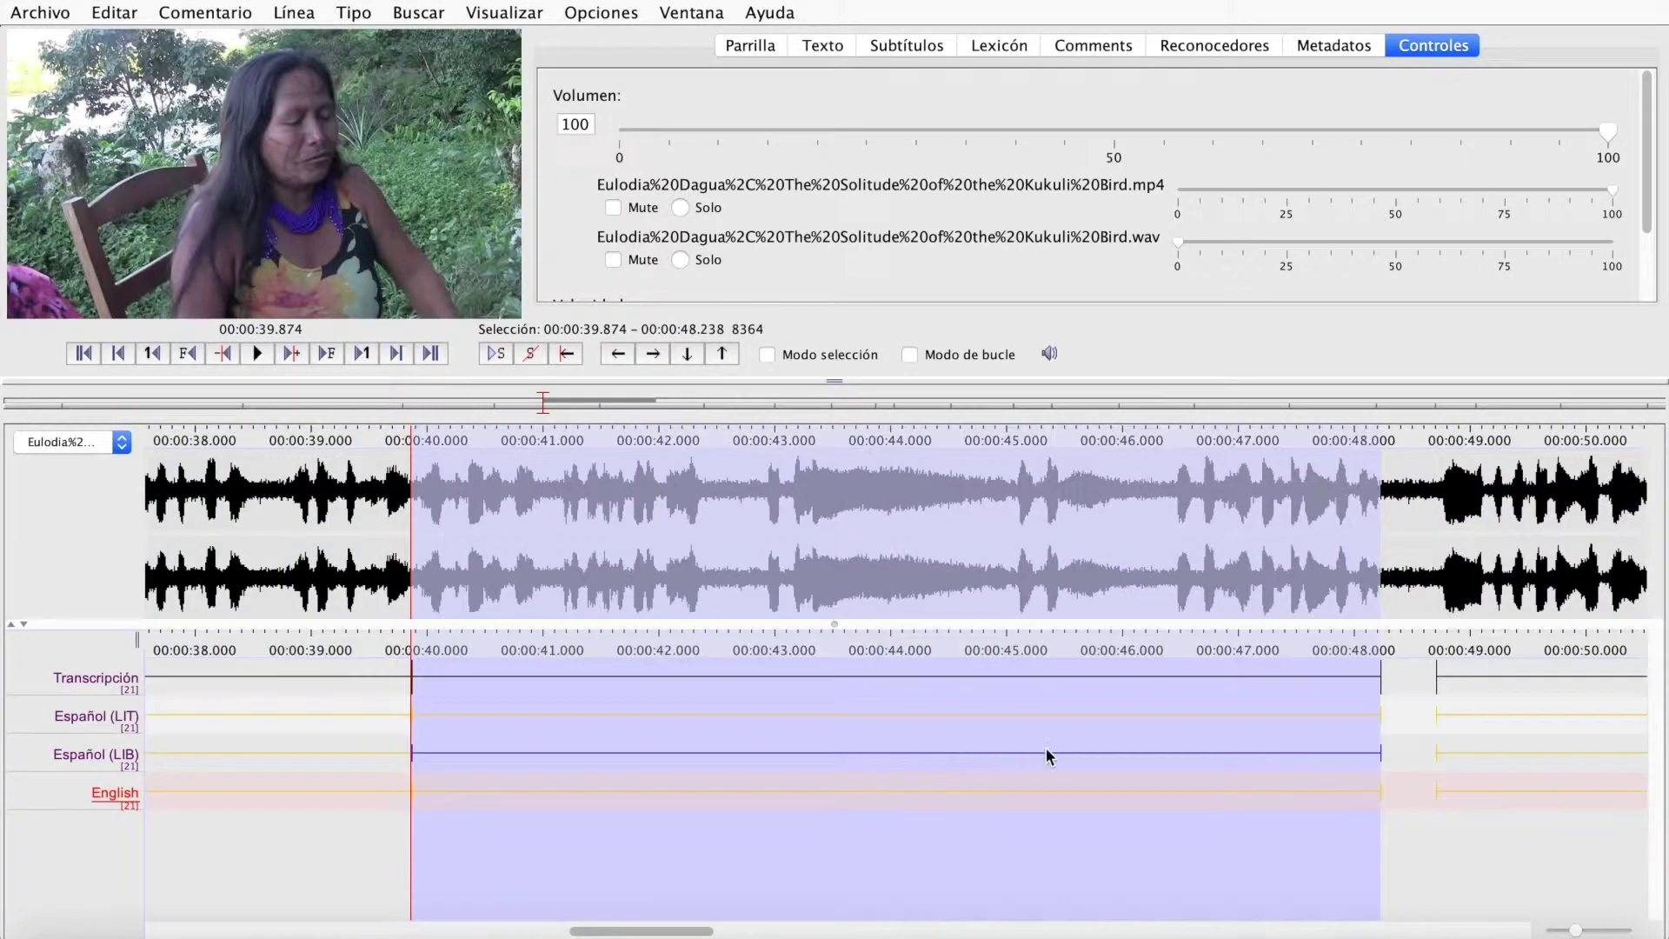
pyautogui.hscroll(10, 1046, 748)
pyautogui.click(1081, 743)
pyautogui.hscroll(-20, 1082, 743)
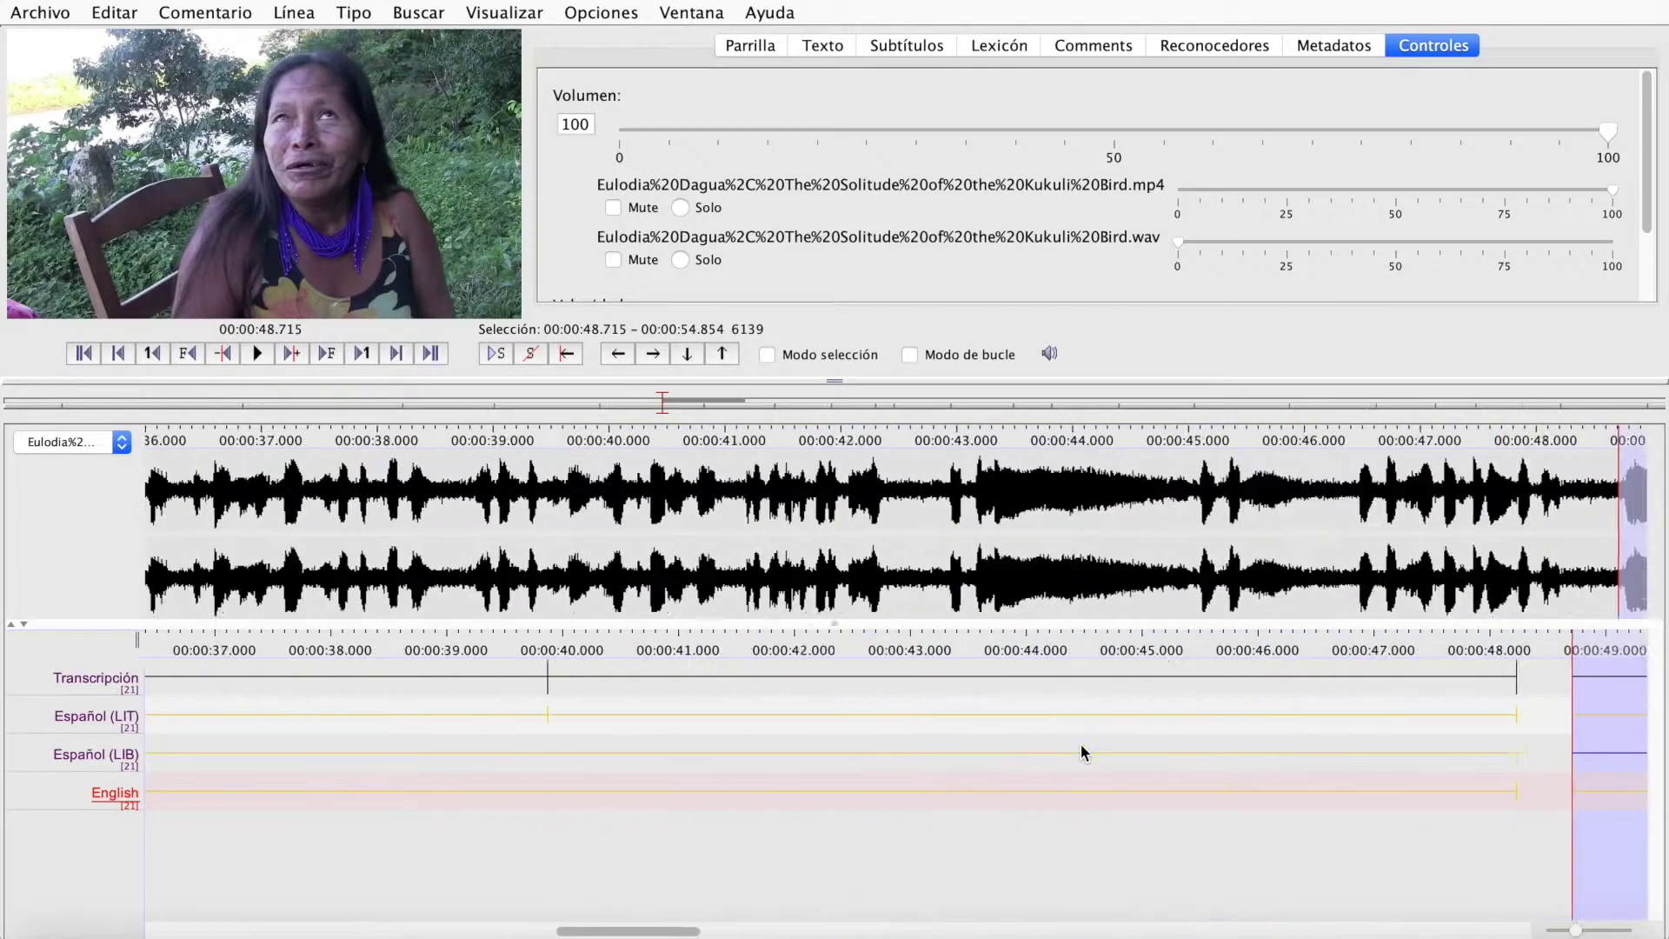
# Switch to transcription mode (Modo de transcripción) and set the number of columns to 3.
pyautogui.click(602, 13)
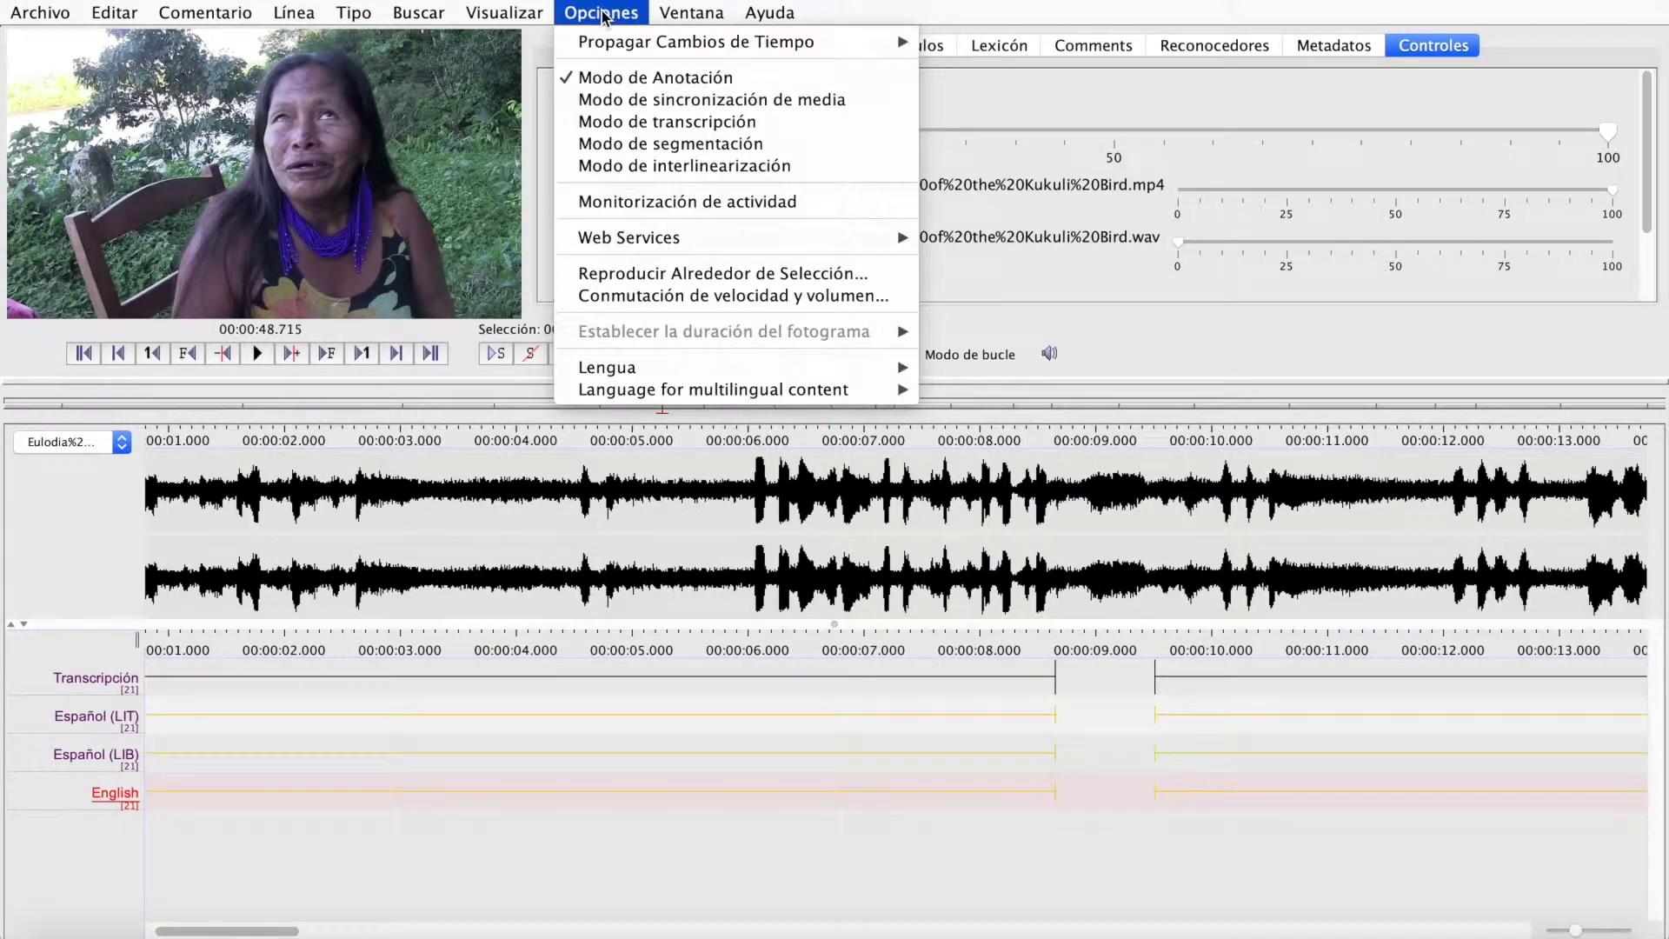
pyautogui.click(661, 126)
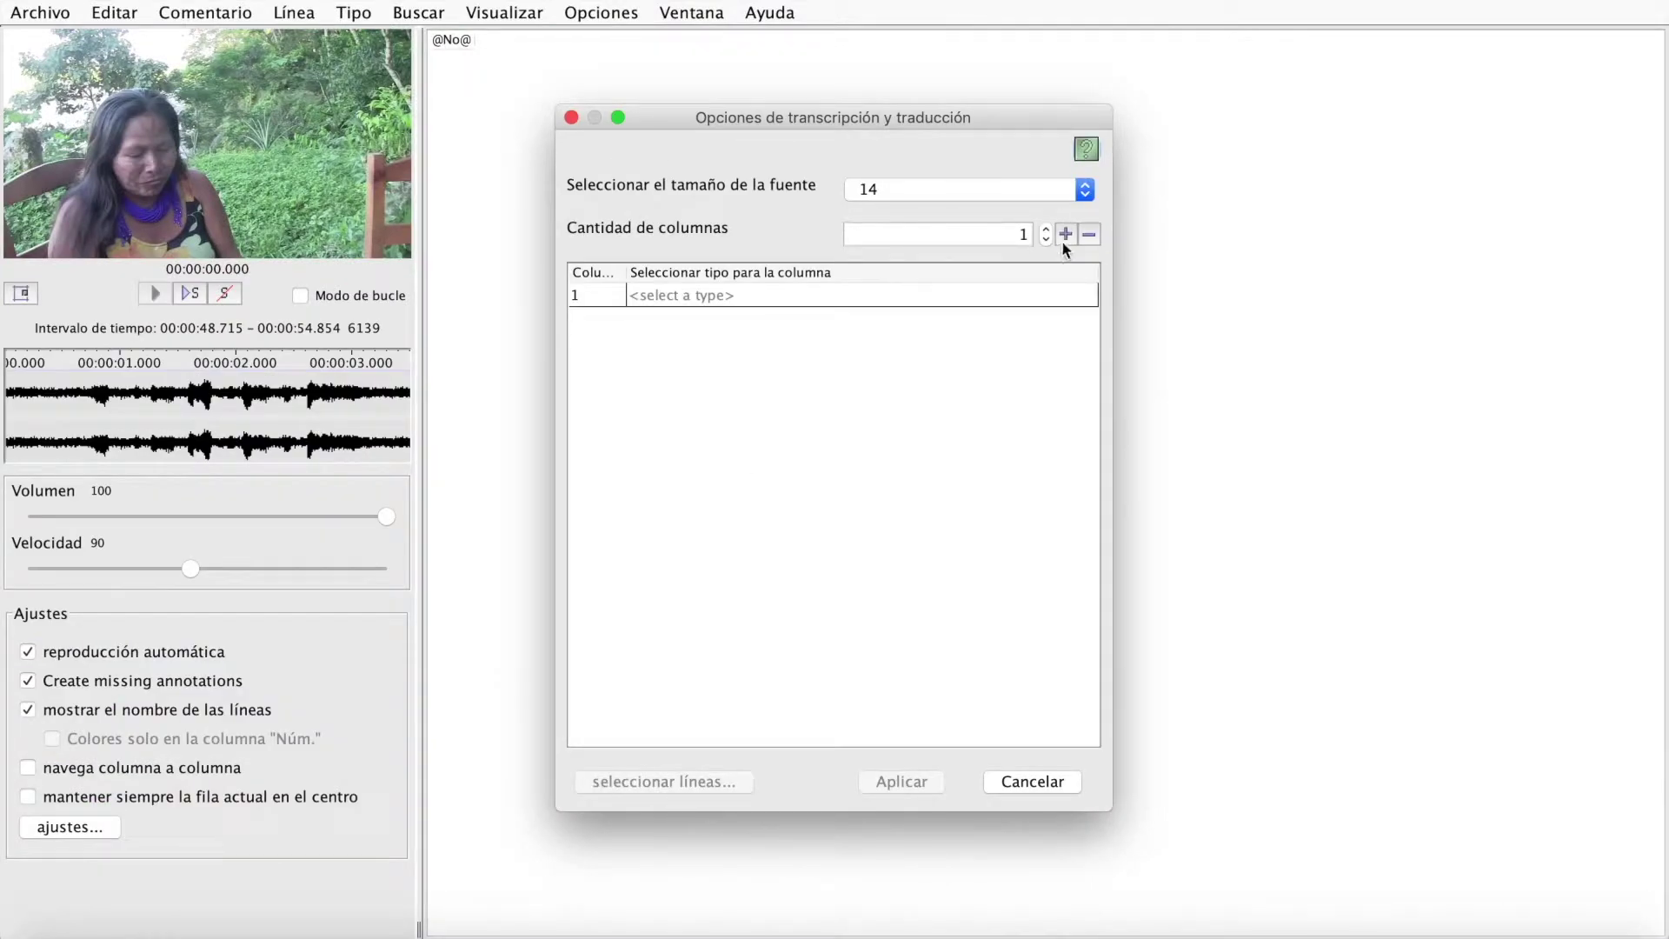
pyautogui.click(1067, 235)
pyautogui.click(1067, 235)
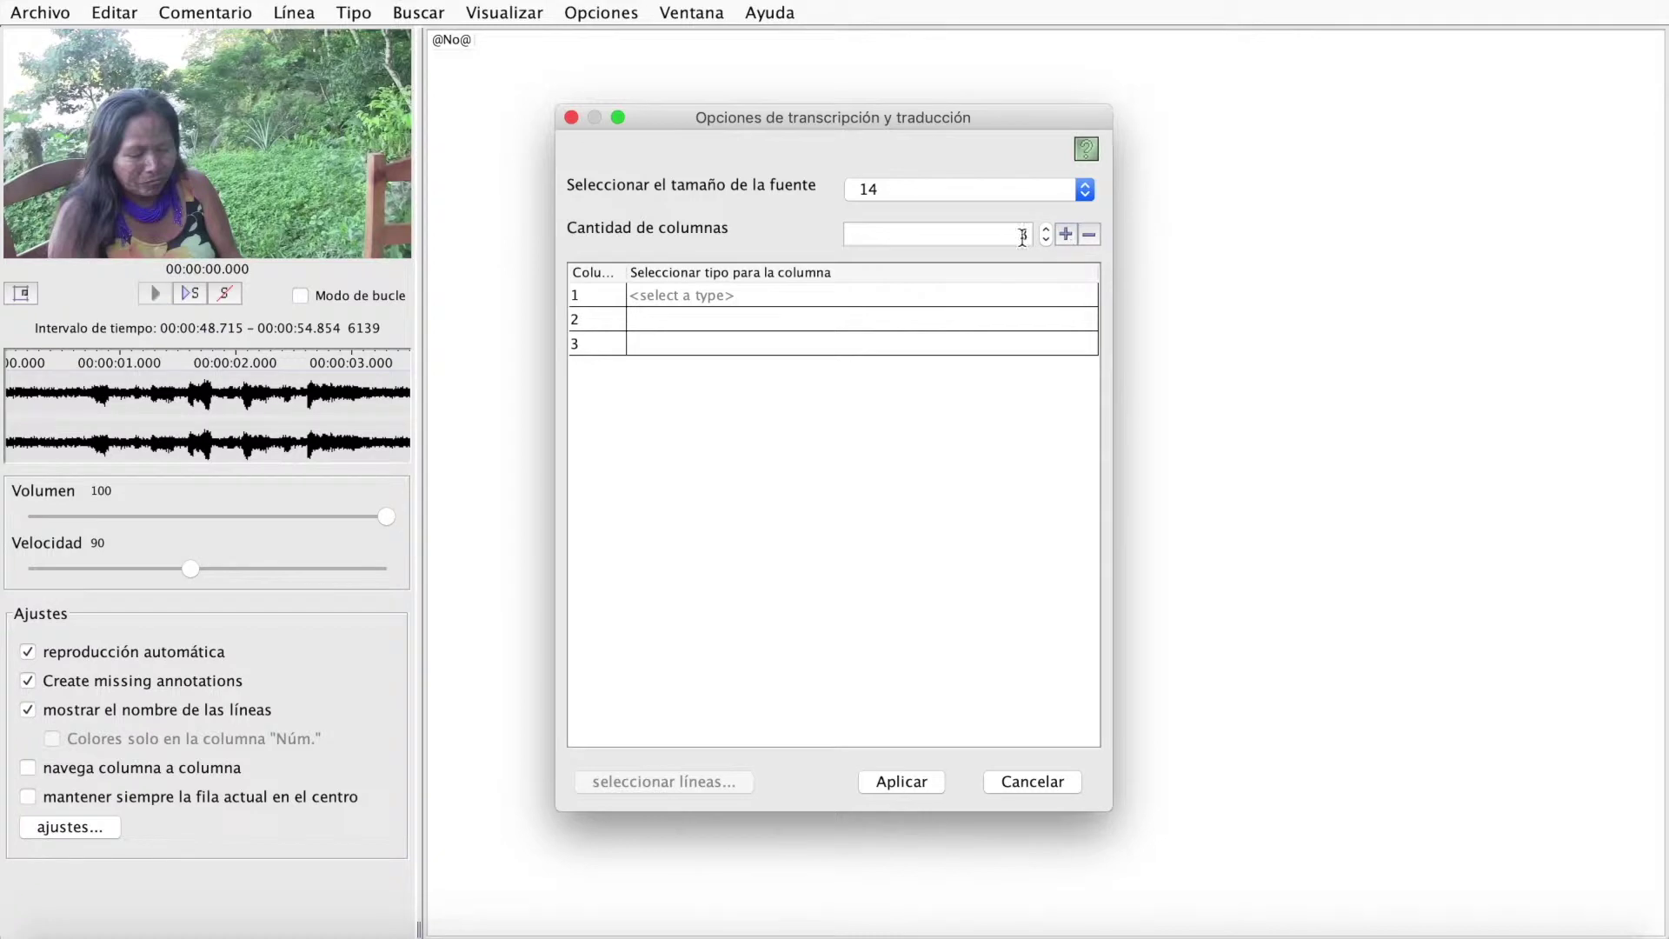
# Assign type default-lt to column 1 and depT to columns 2 and 3, remove the extra empty column, and apply the settings.
pyautogui.click(843, 293)
pyautogui.click(817, 292)
pyautogui.click(774, 321)
pyautogui.click(759, 322)
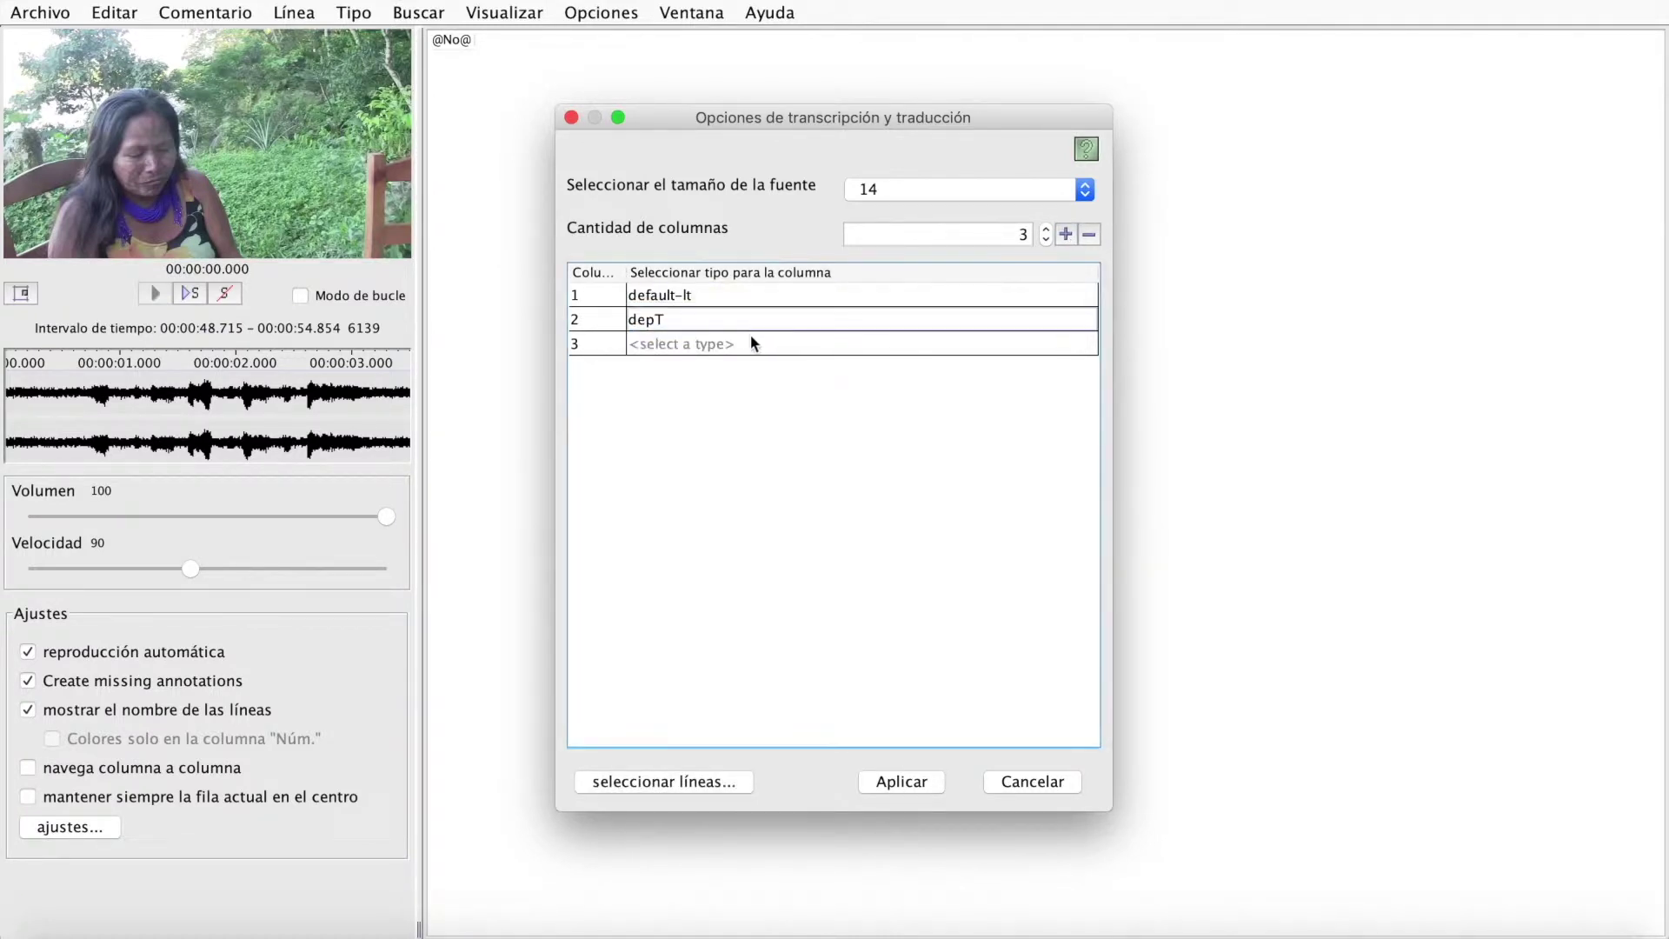
pyautogui.click(751, 342)
pyautogui.click(741, 347)
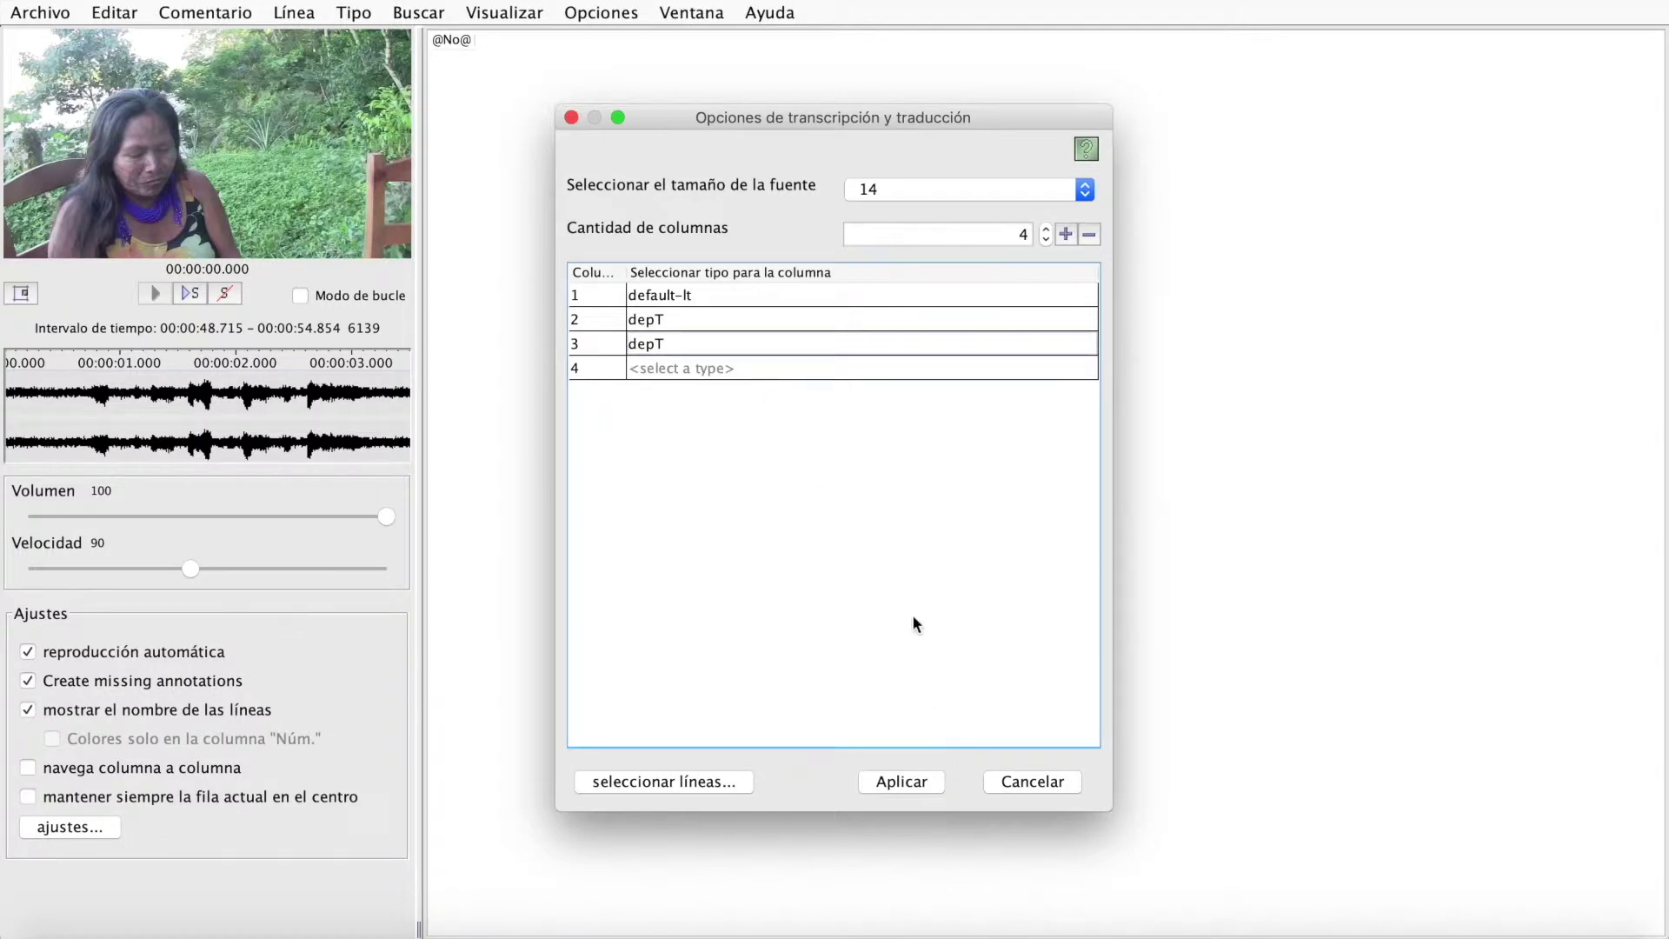
pyautogui.click(1090, 234)
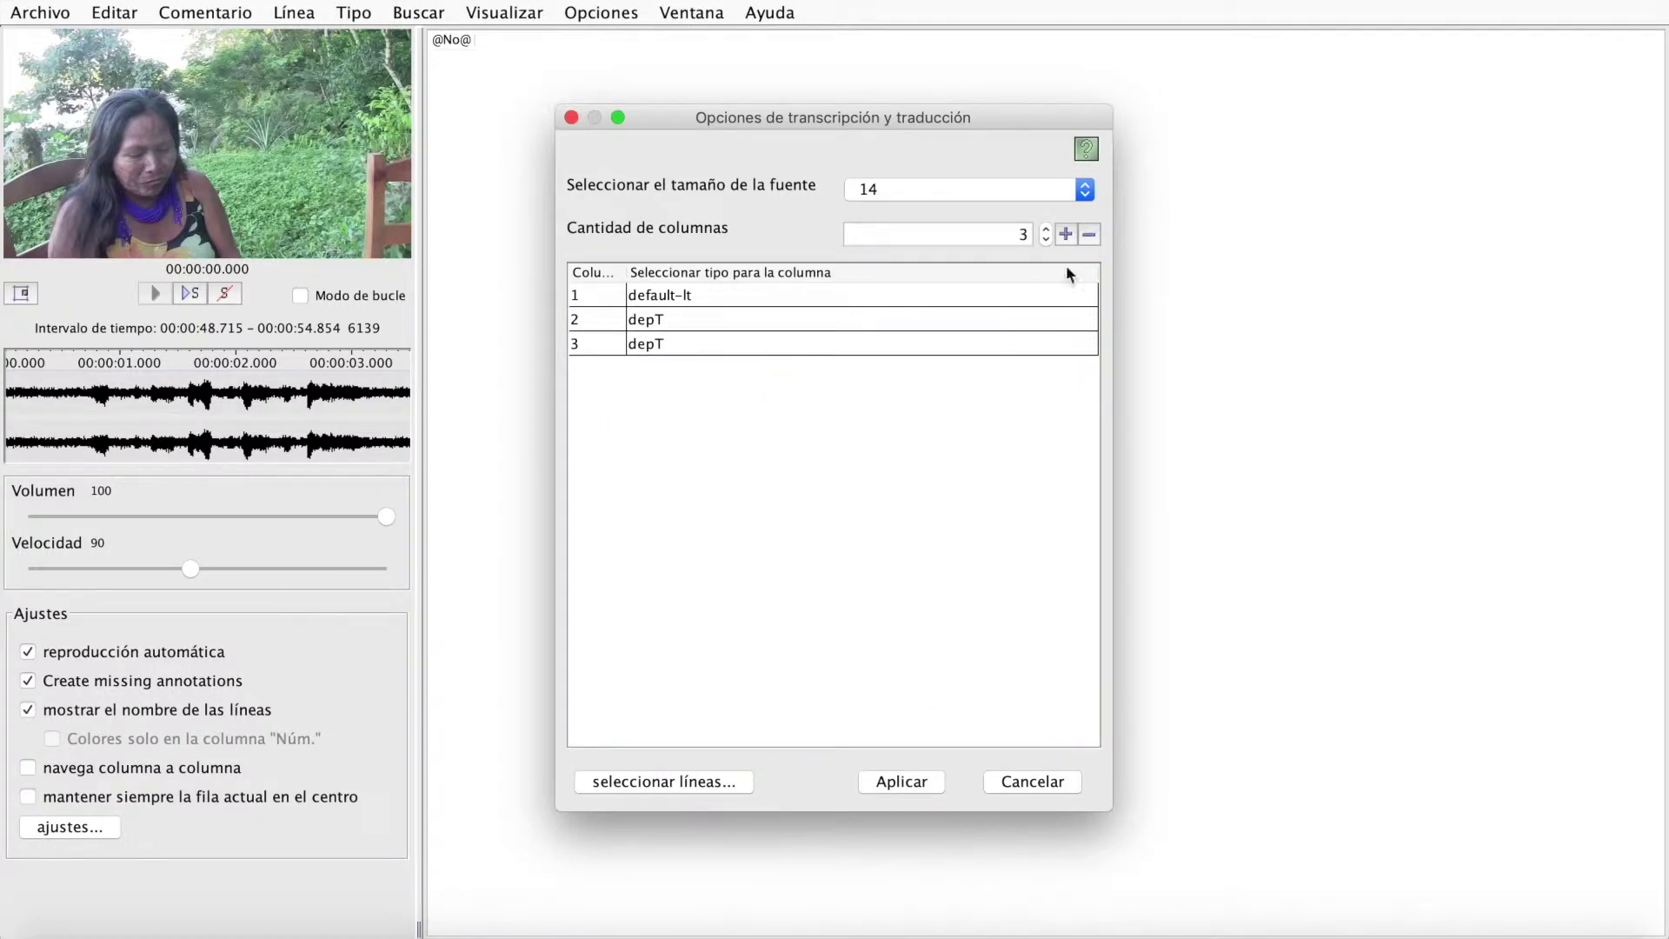
pyautogui.click(912, 785)
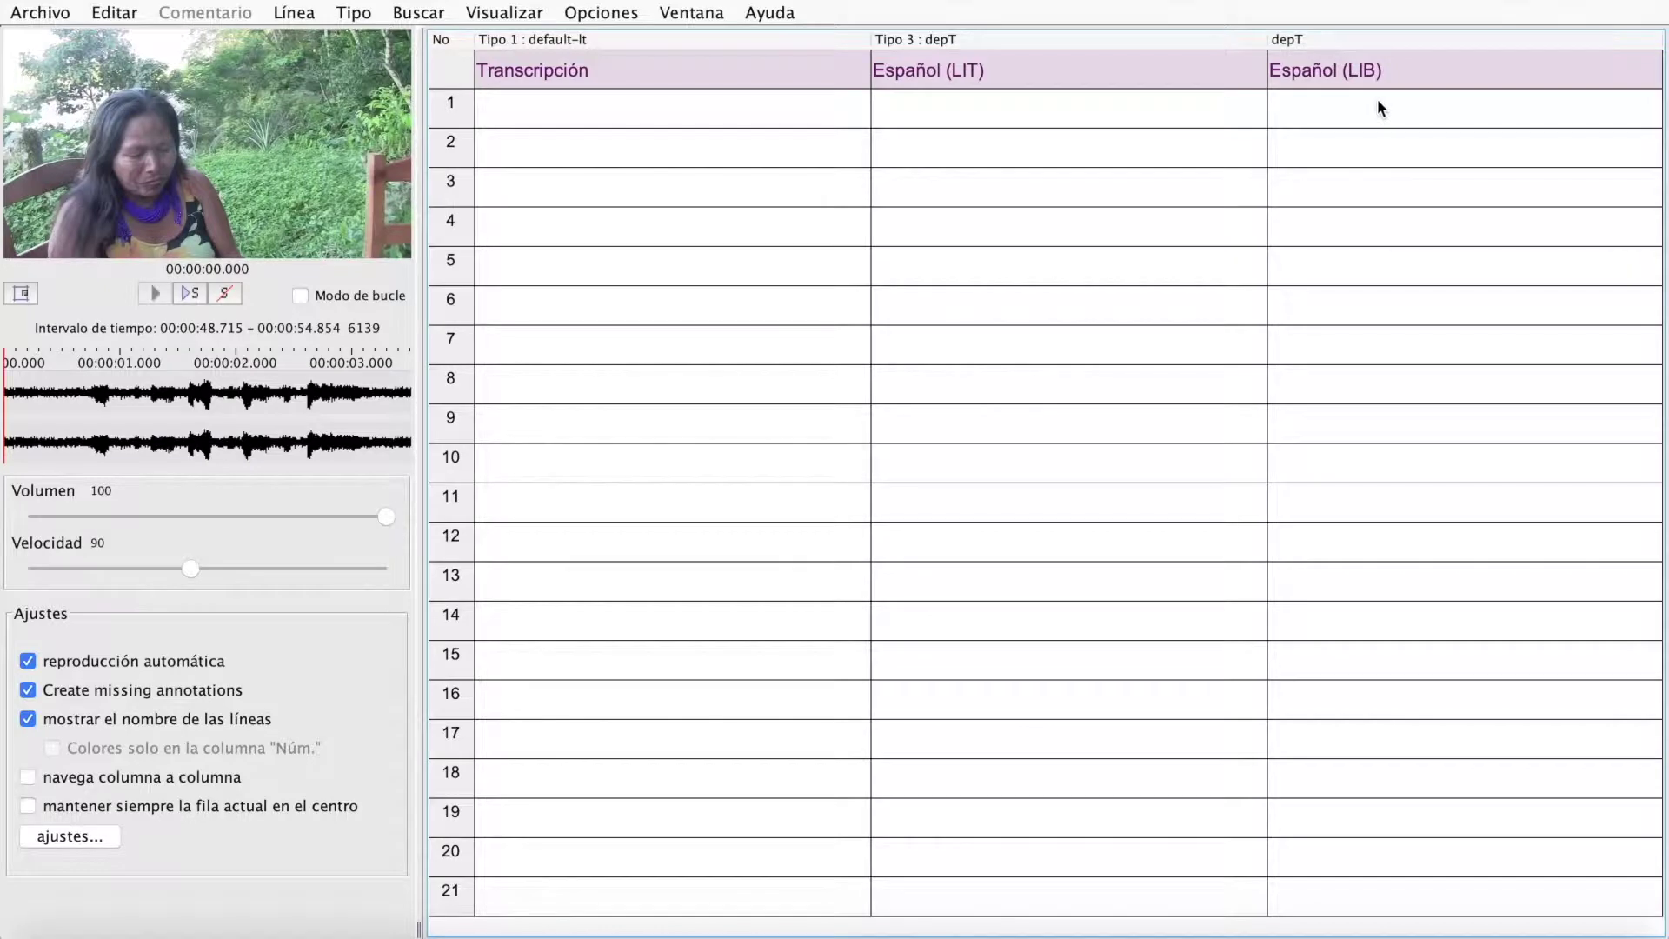
# Reopen the transcription settings and add a fourth column of type depT.
pyautogui.click(66, 836)
pyautogui.click(1066, 233)
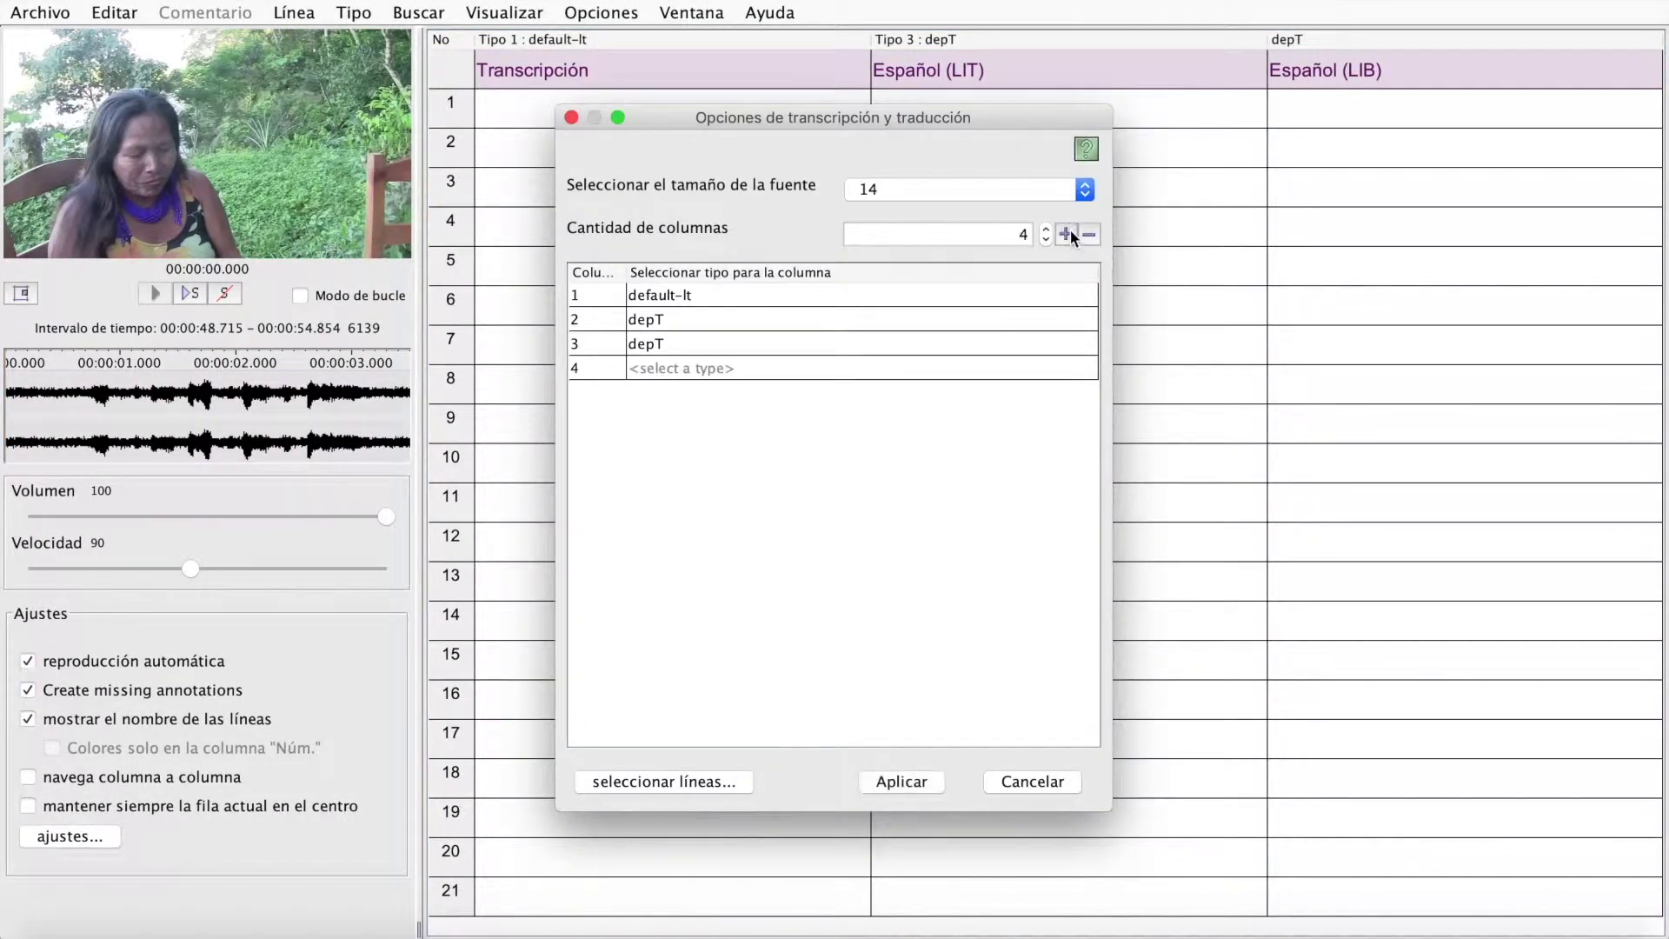
pyautogui.click(836, 370)
pyautogui.click(816, 367)
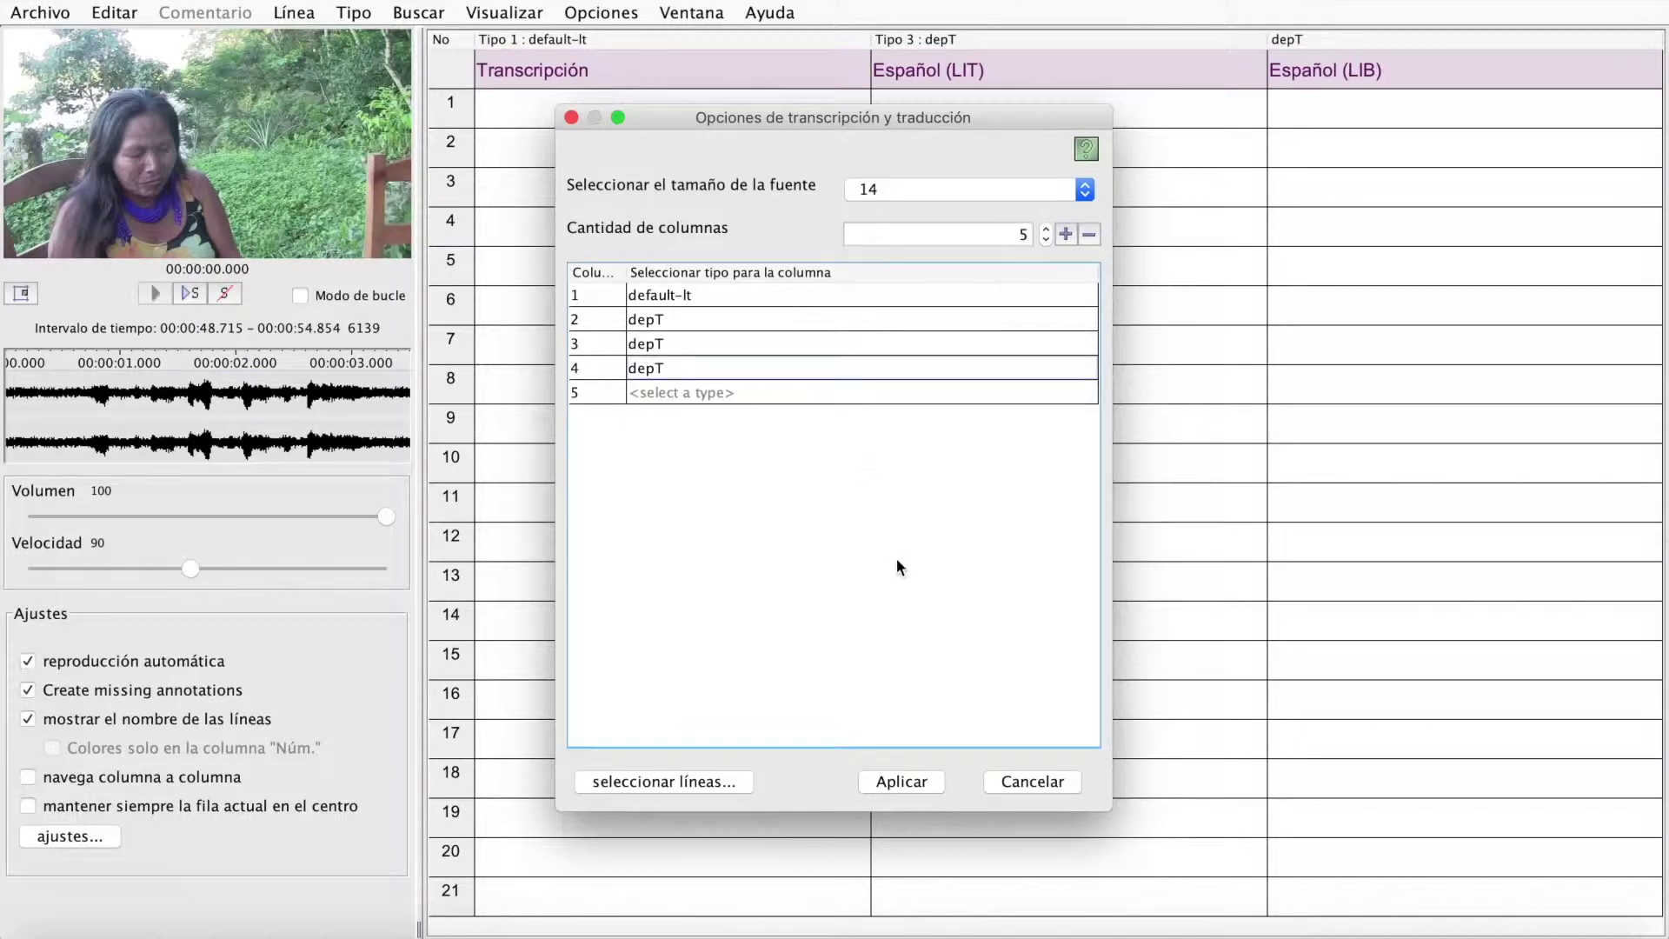
# Assign the Español (LIT) tier to column 2 and the English tier to column 3, and apply the tier selection.
pyautogui.click(721, 782)
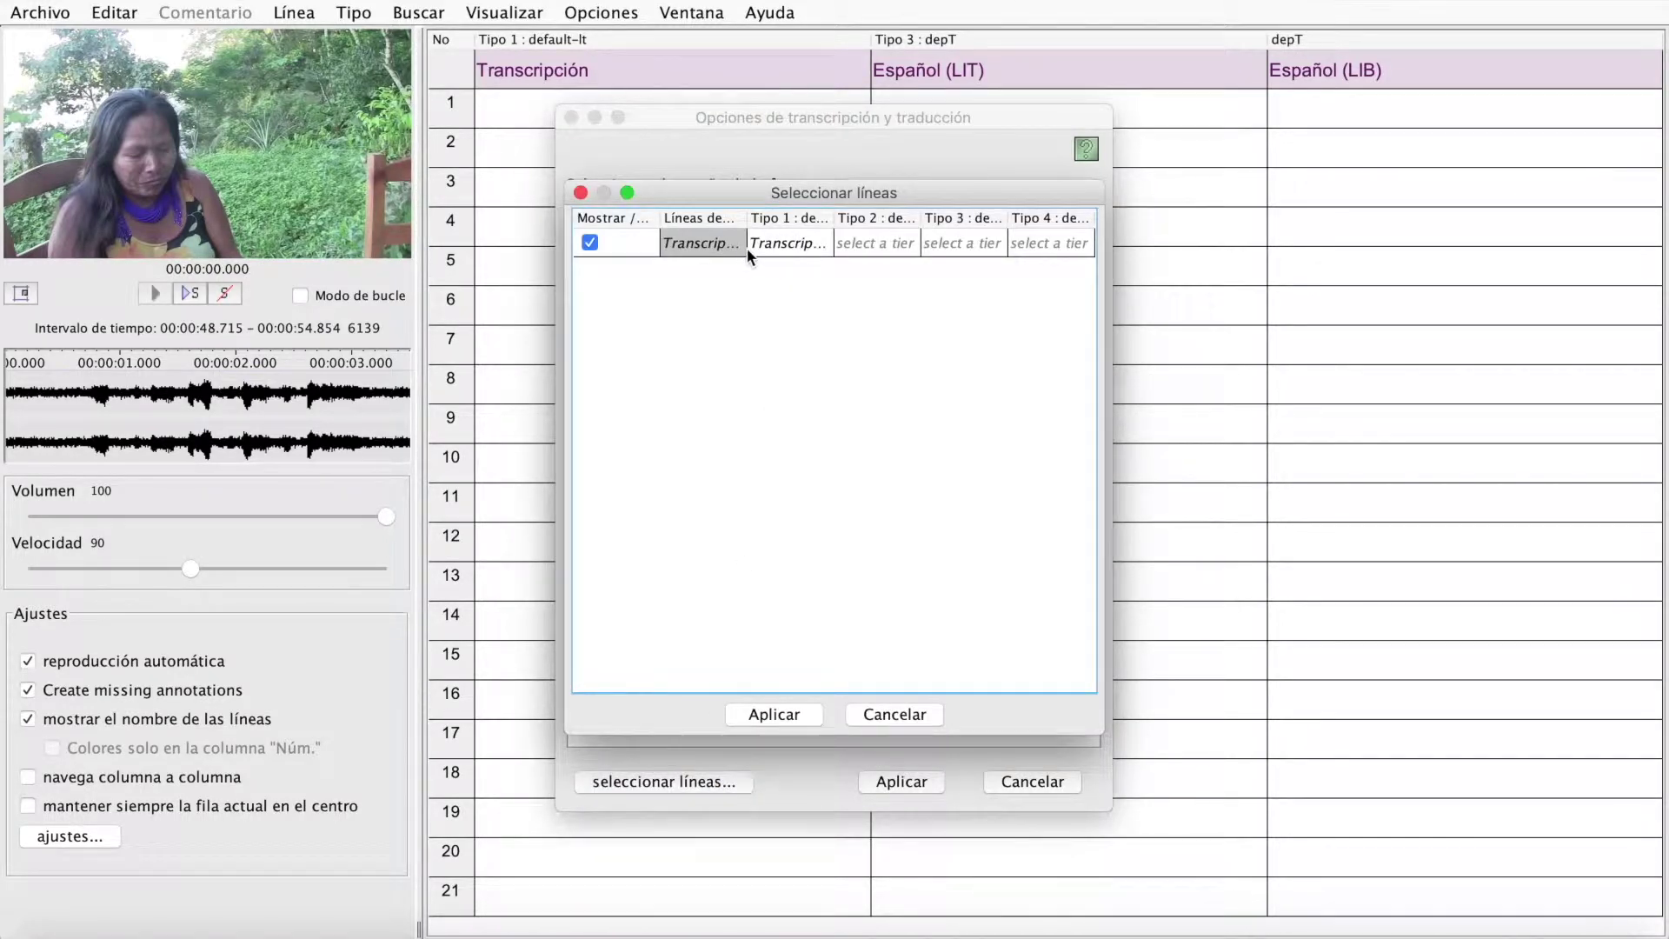
pyautogui.click(860, 244)
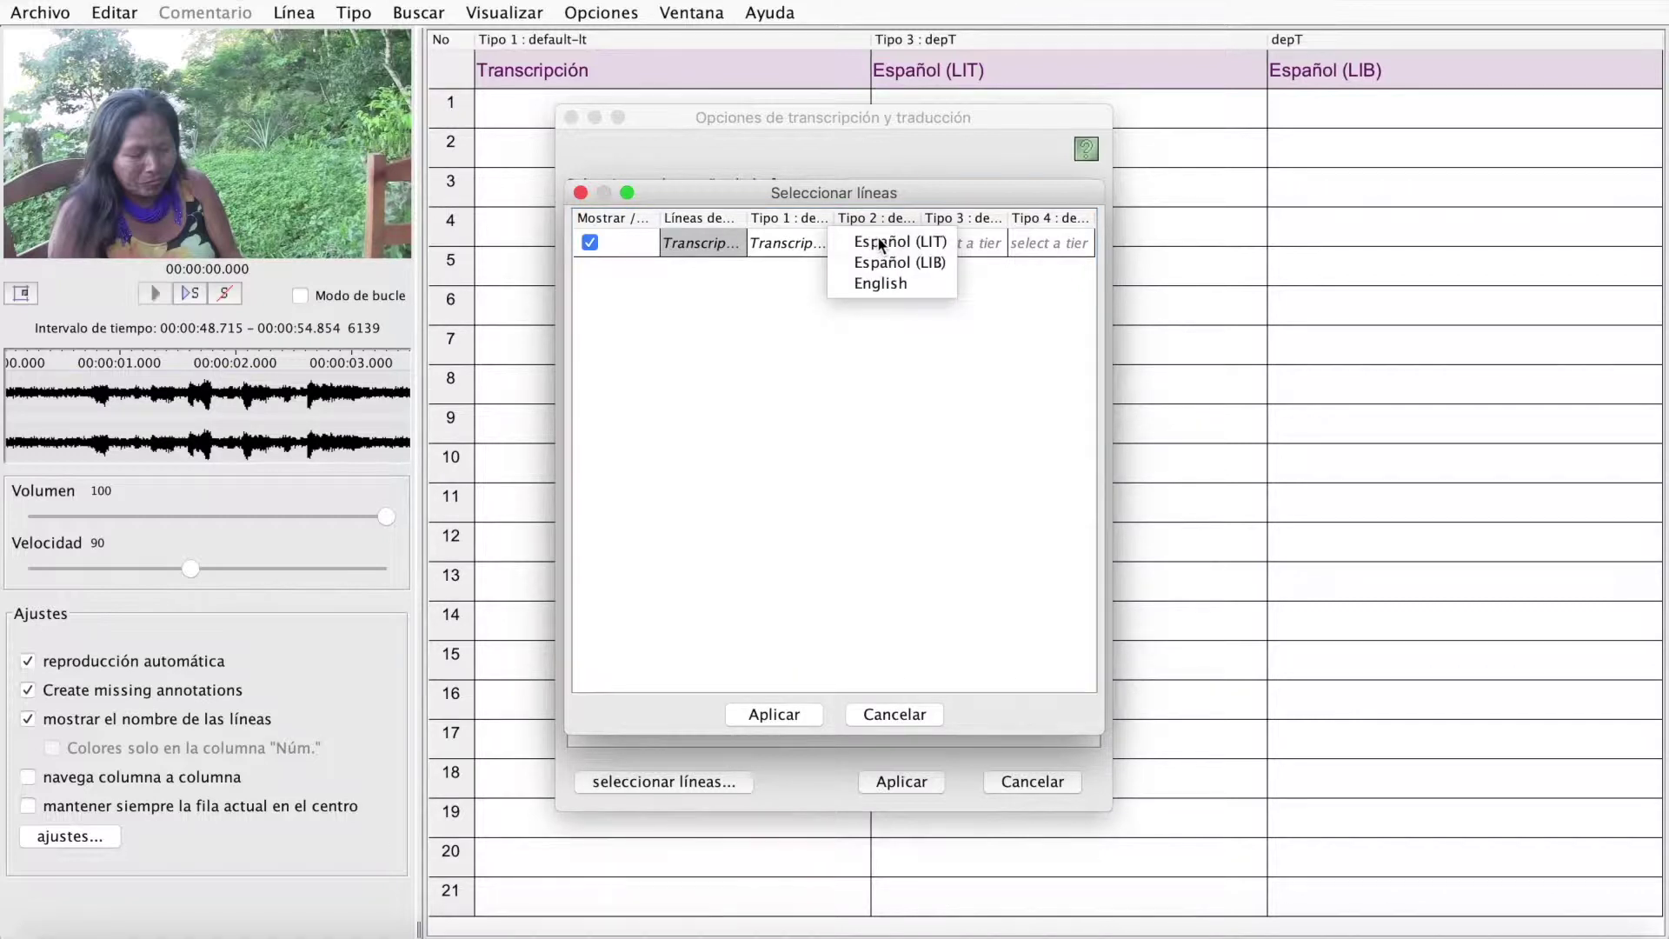
pyautogui.click(917, 244)
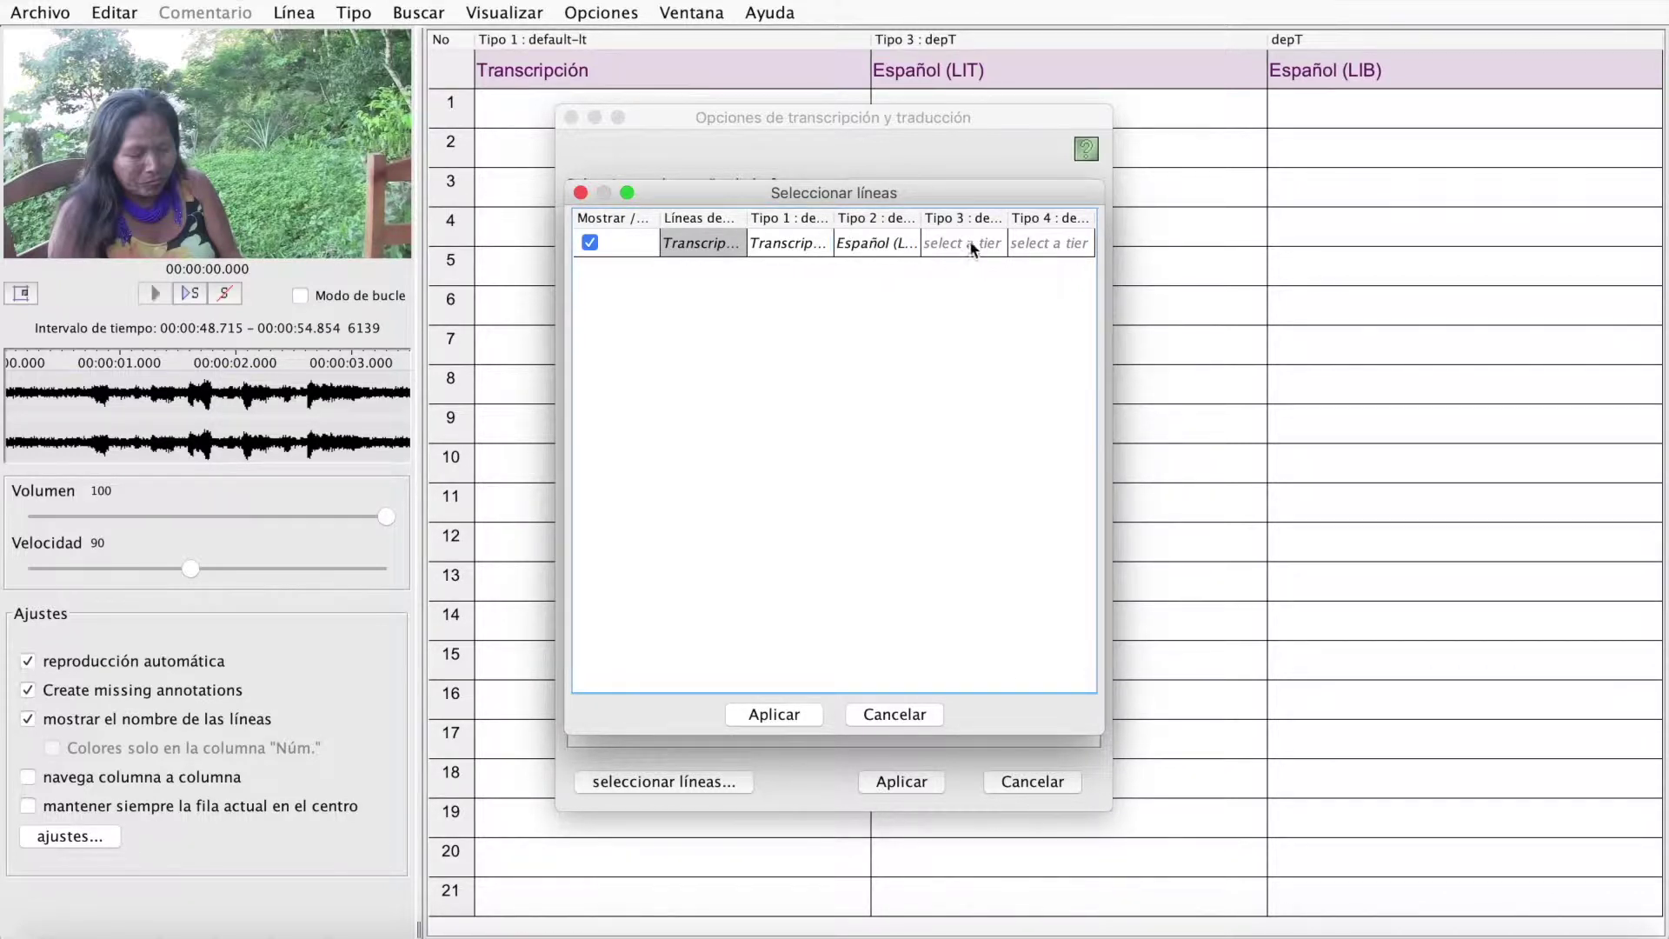
pyautogui.click(966, 244)
pyautogui.click(992, 285)
pyautogui.click(1036, 245)
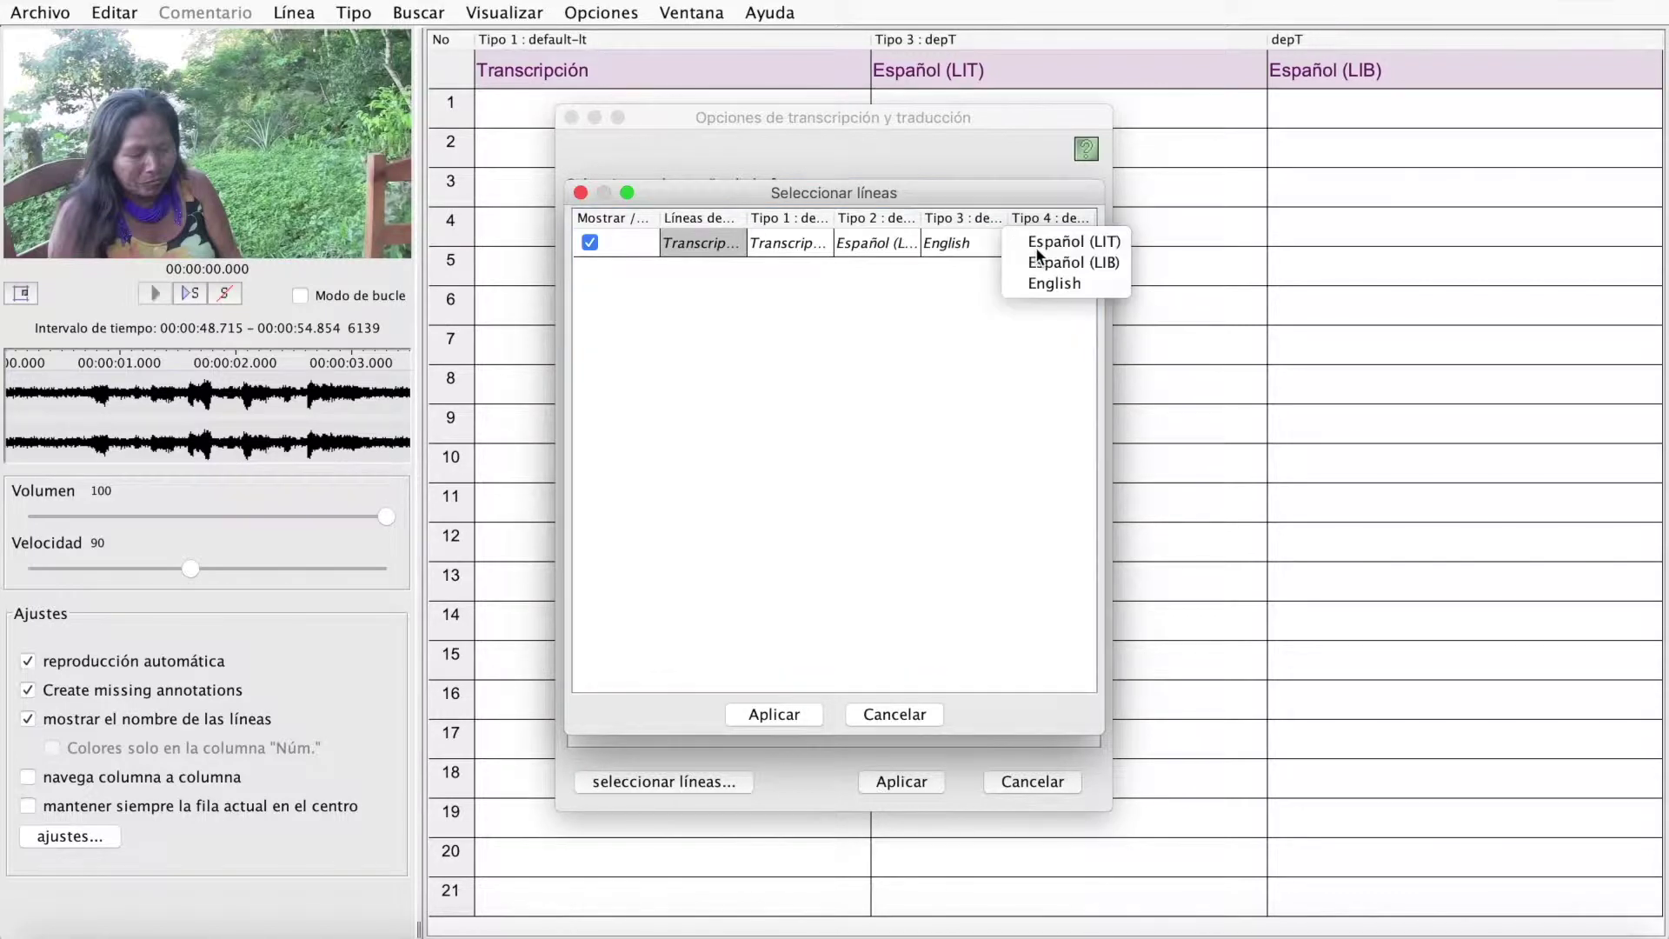
pyautogui.click(772, 711)
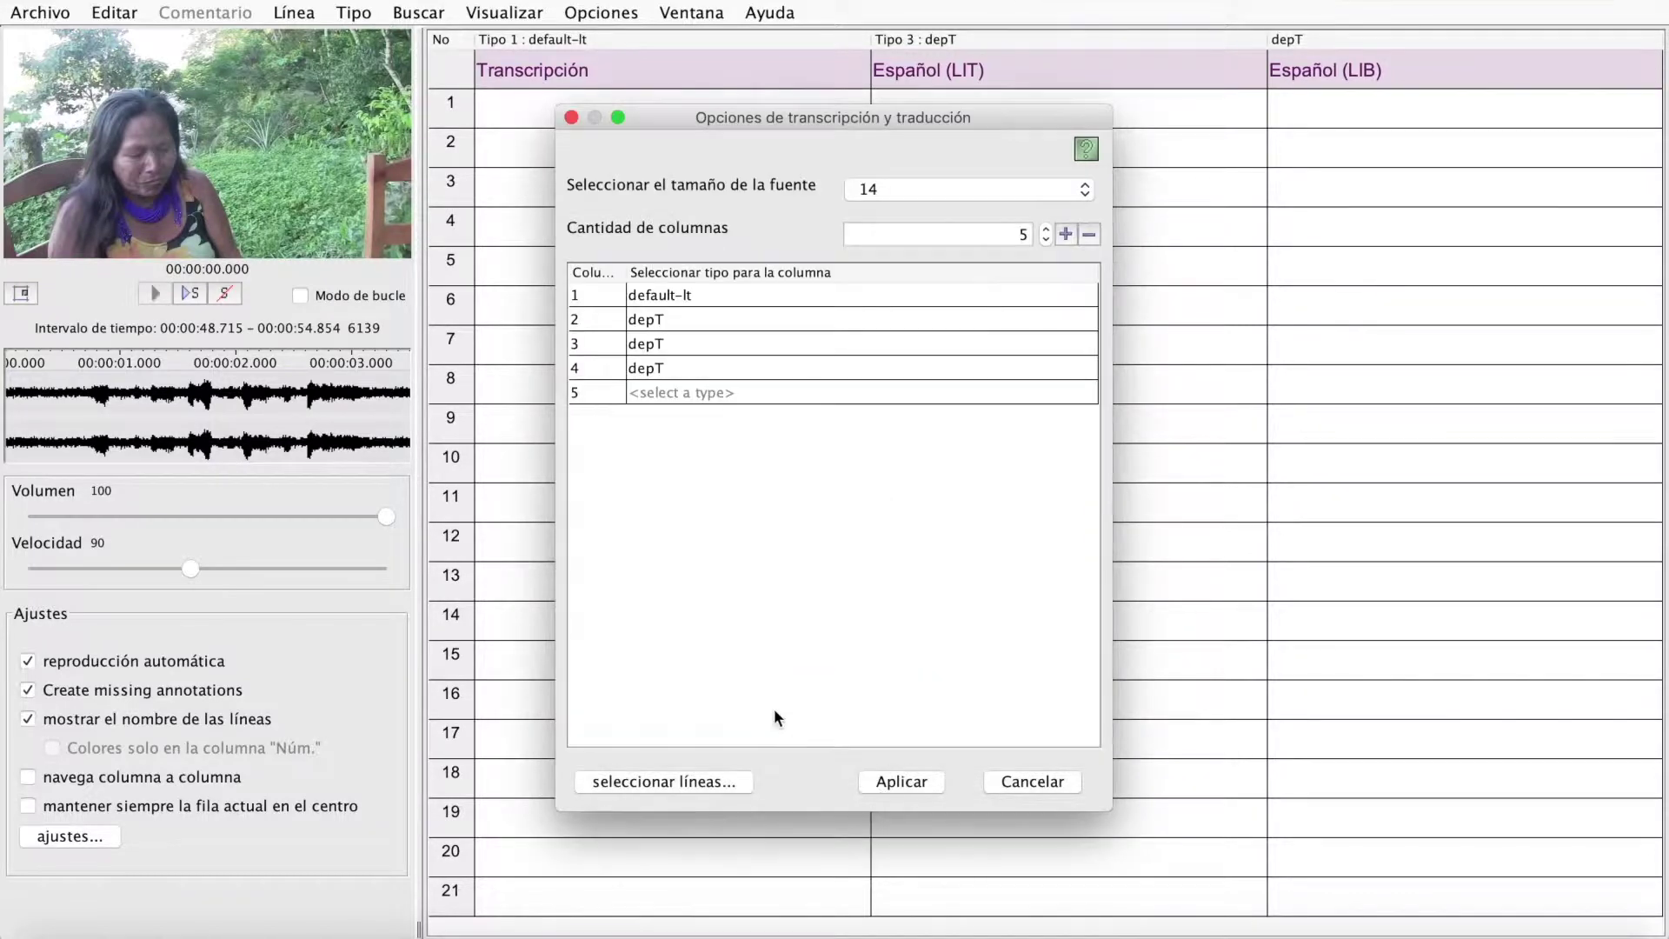
# Reduce the number of columns to 3 and apply the transcription settings.
pyautogui.click(1088, 235)
pyautogui.click(1088, 235)
pyautogui.click(898, 776)
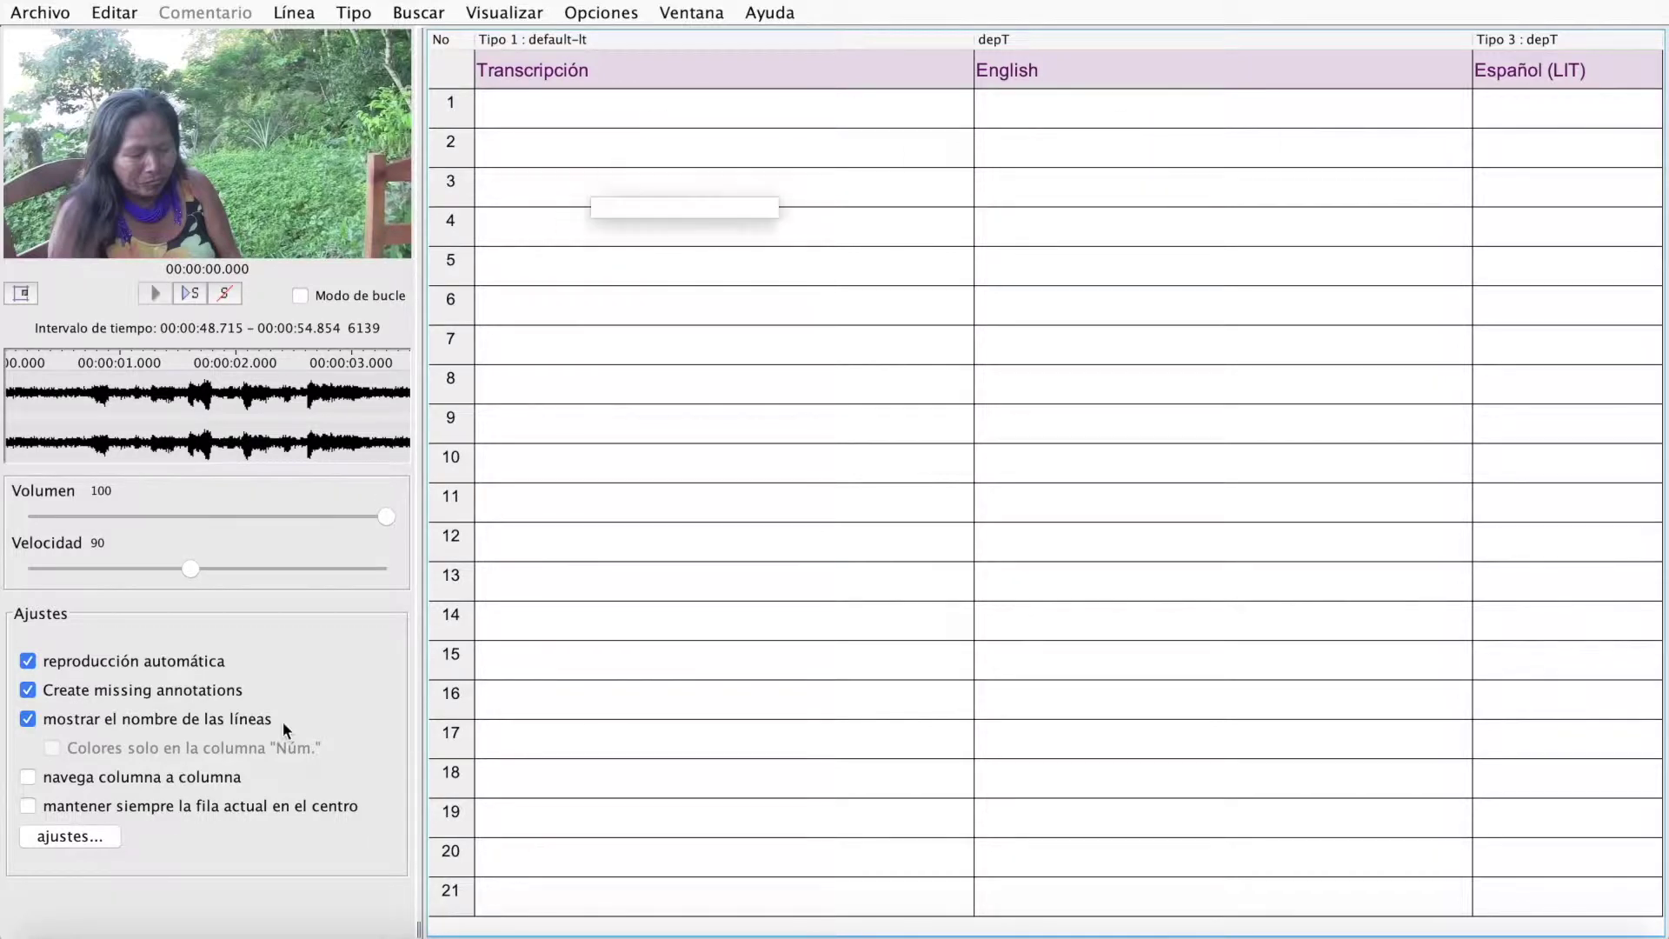
# Change the tier of column 2 to Español (LIB), choose English for column 3, and apply the settings.
pyautogui.click(77, 837)
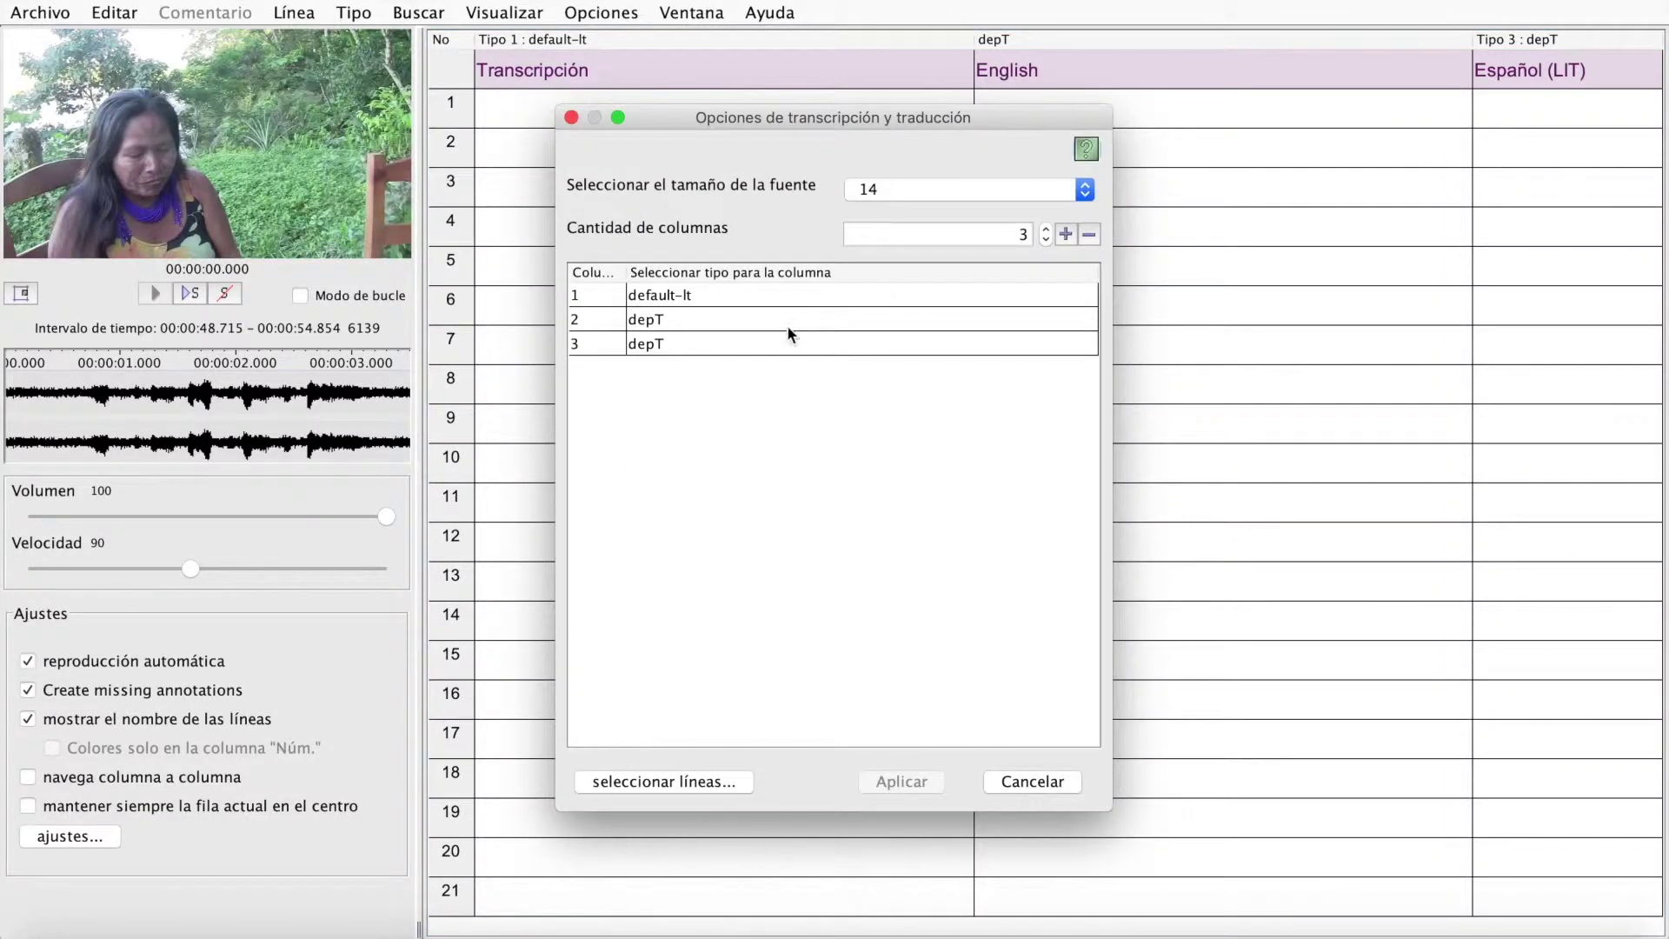
pyautogui.click(666, 781)
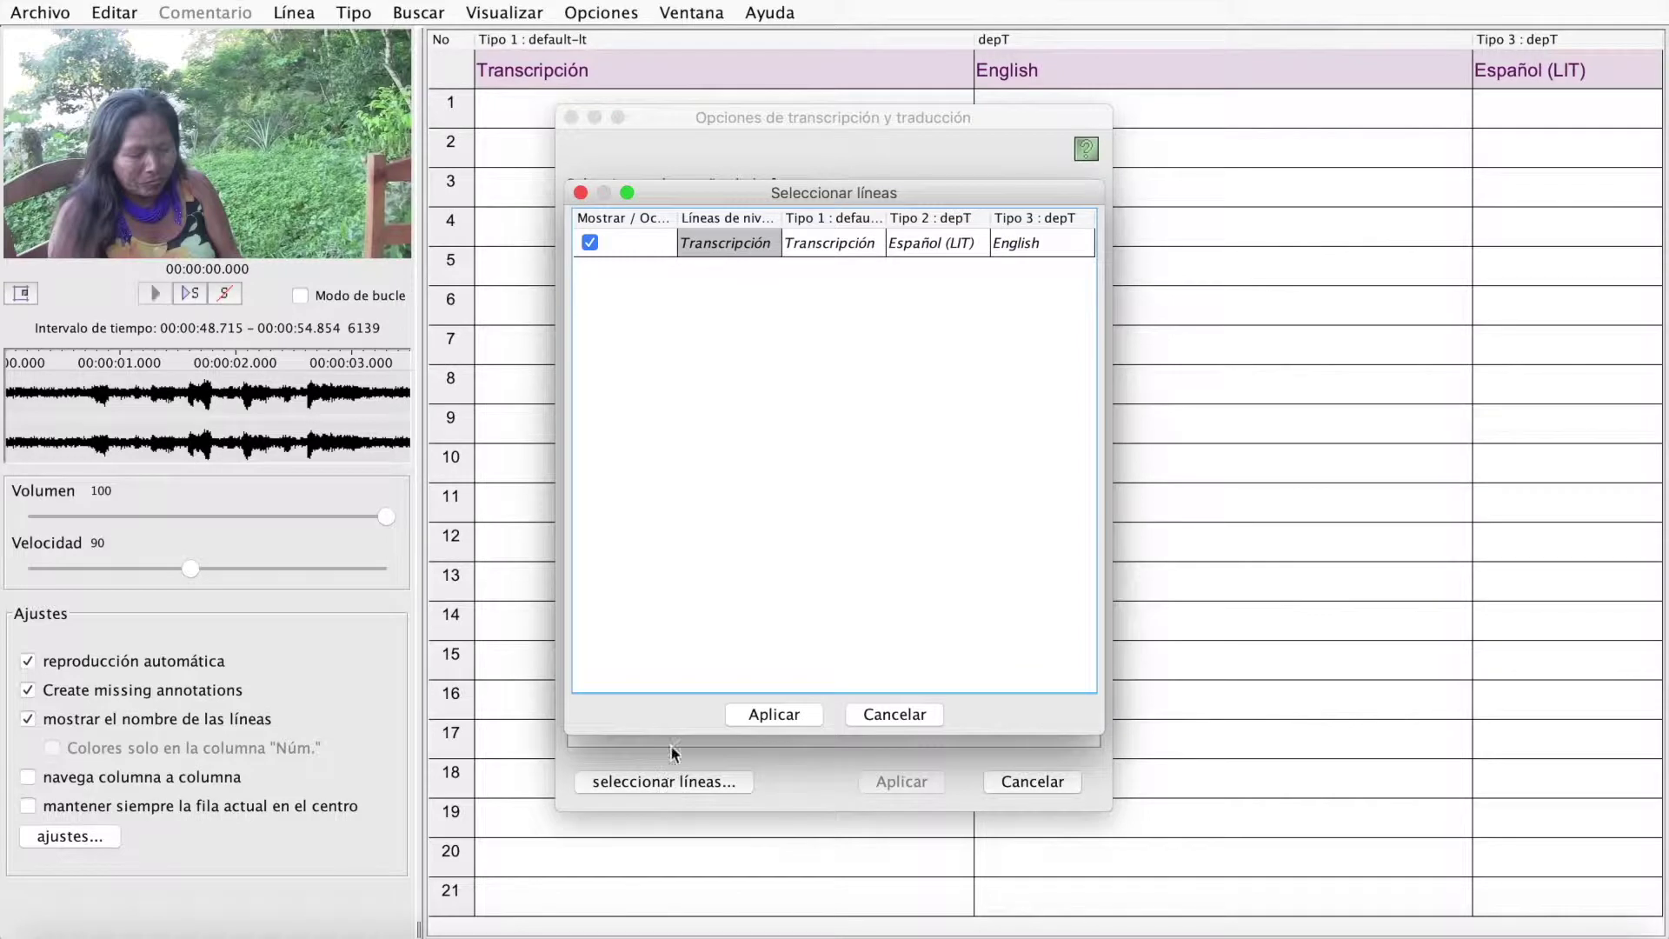
pyautogui.click(922, 243)
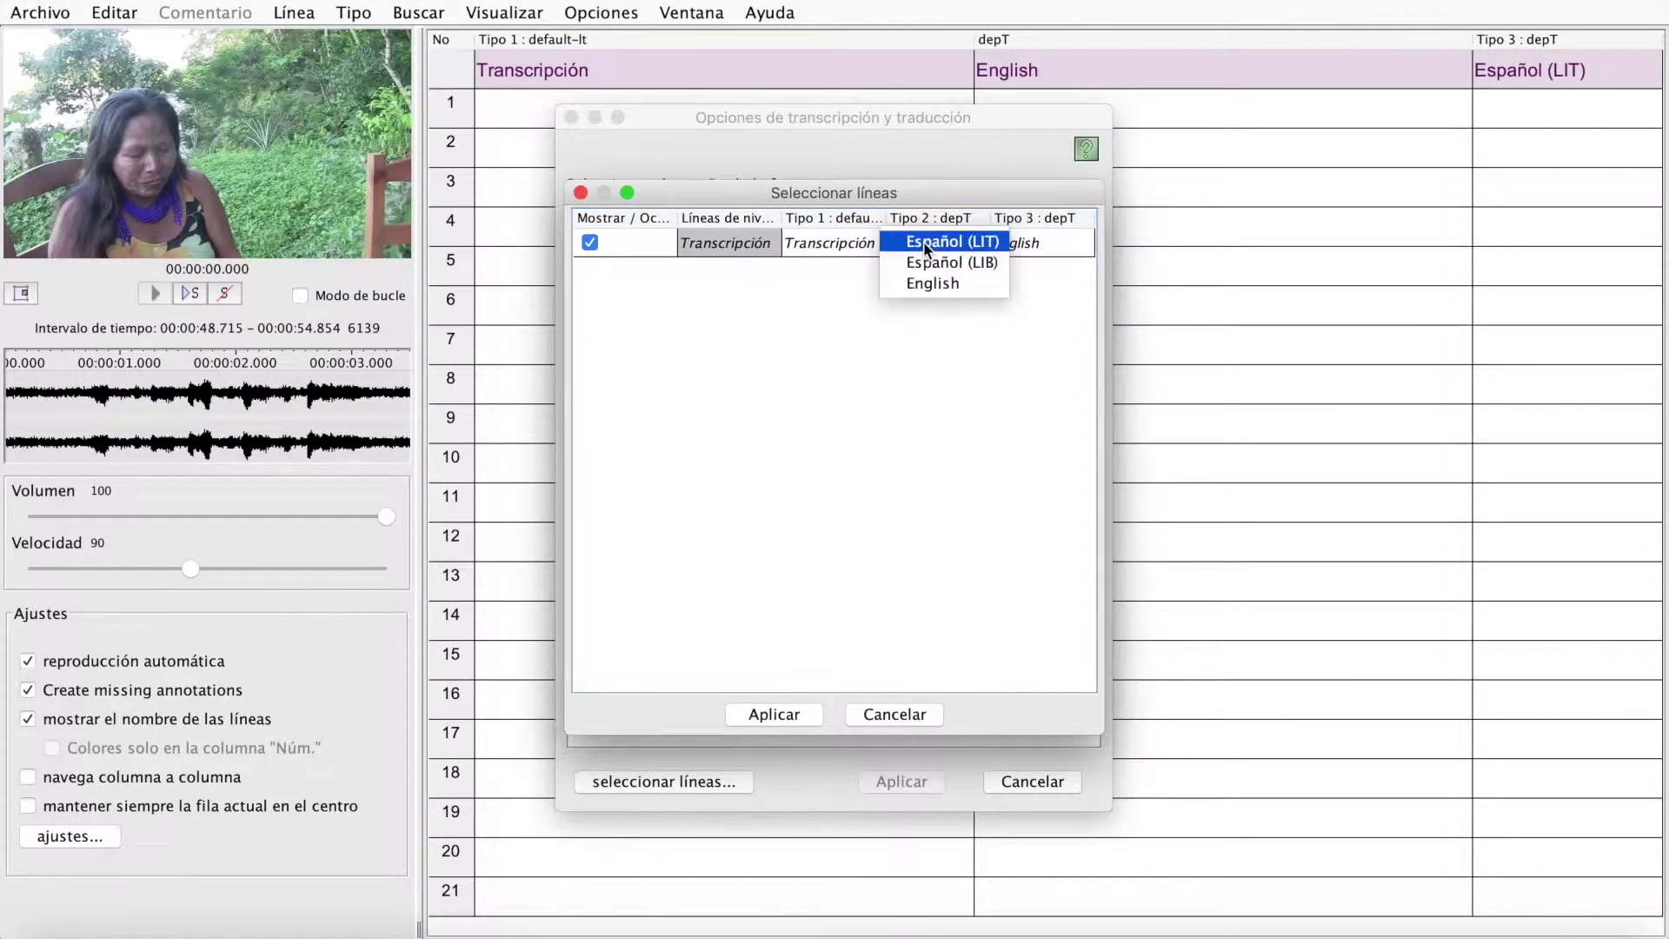
pyautogui.click(991, 264)
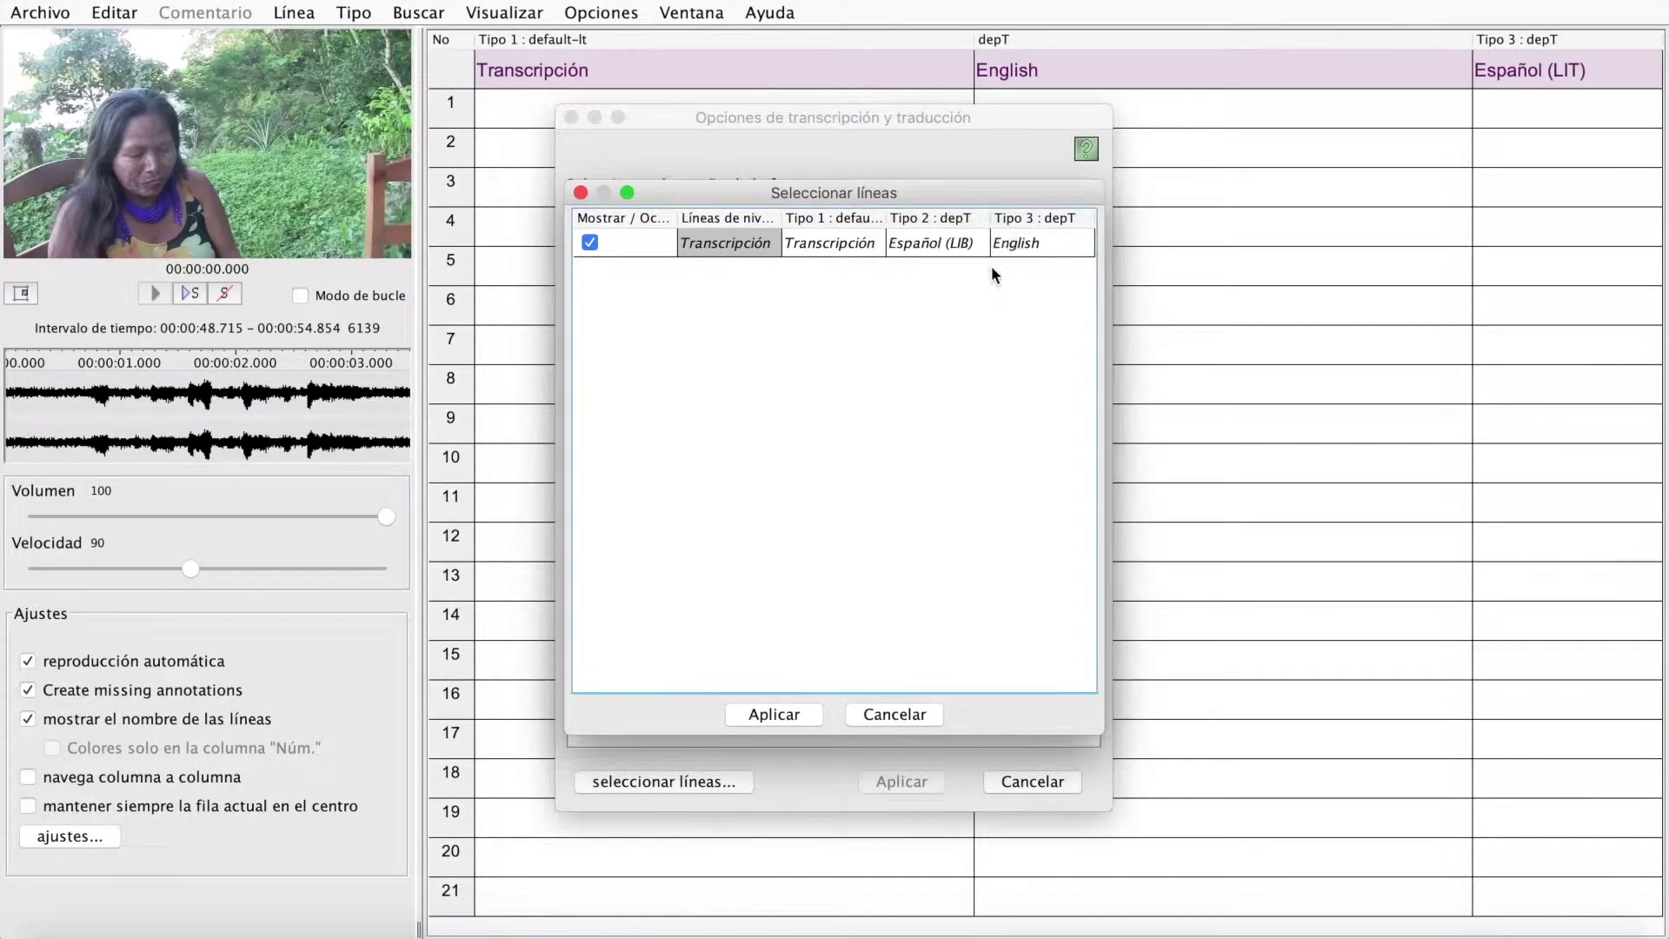
pyautogui.click(1032, 248)
pyautogui.click(880, 367)
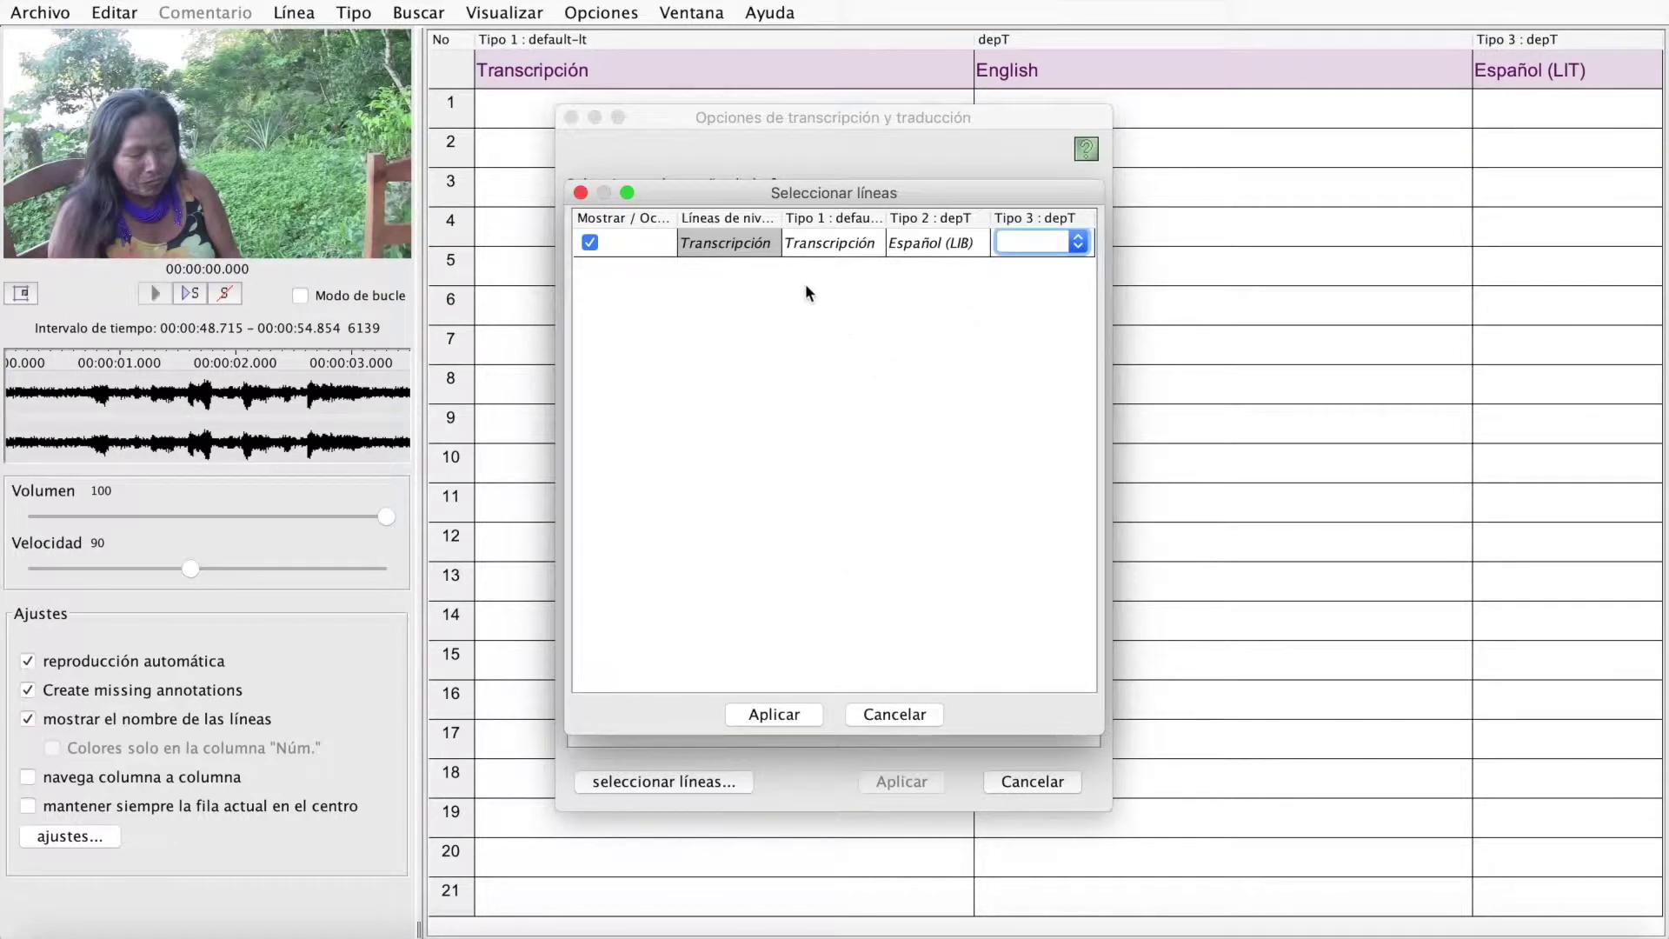
pyautogui.click(1078, 245)
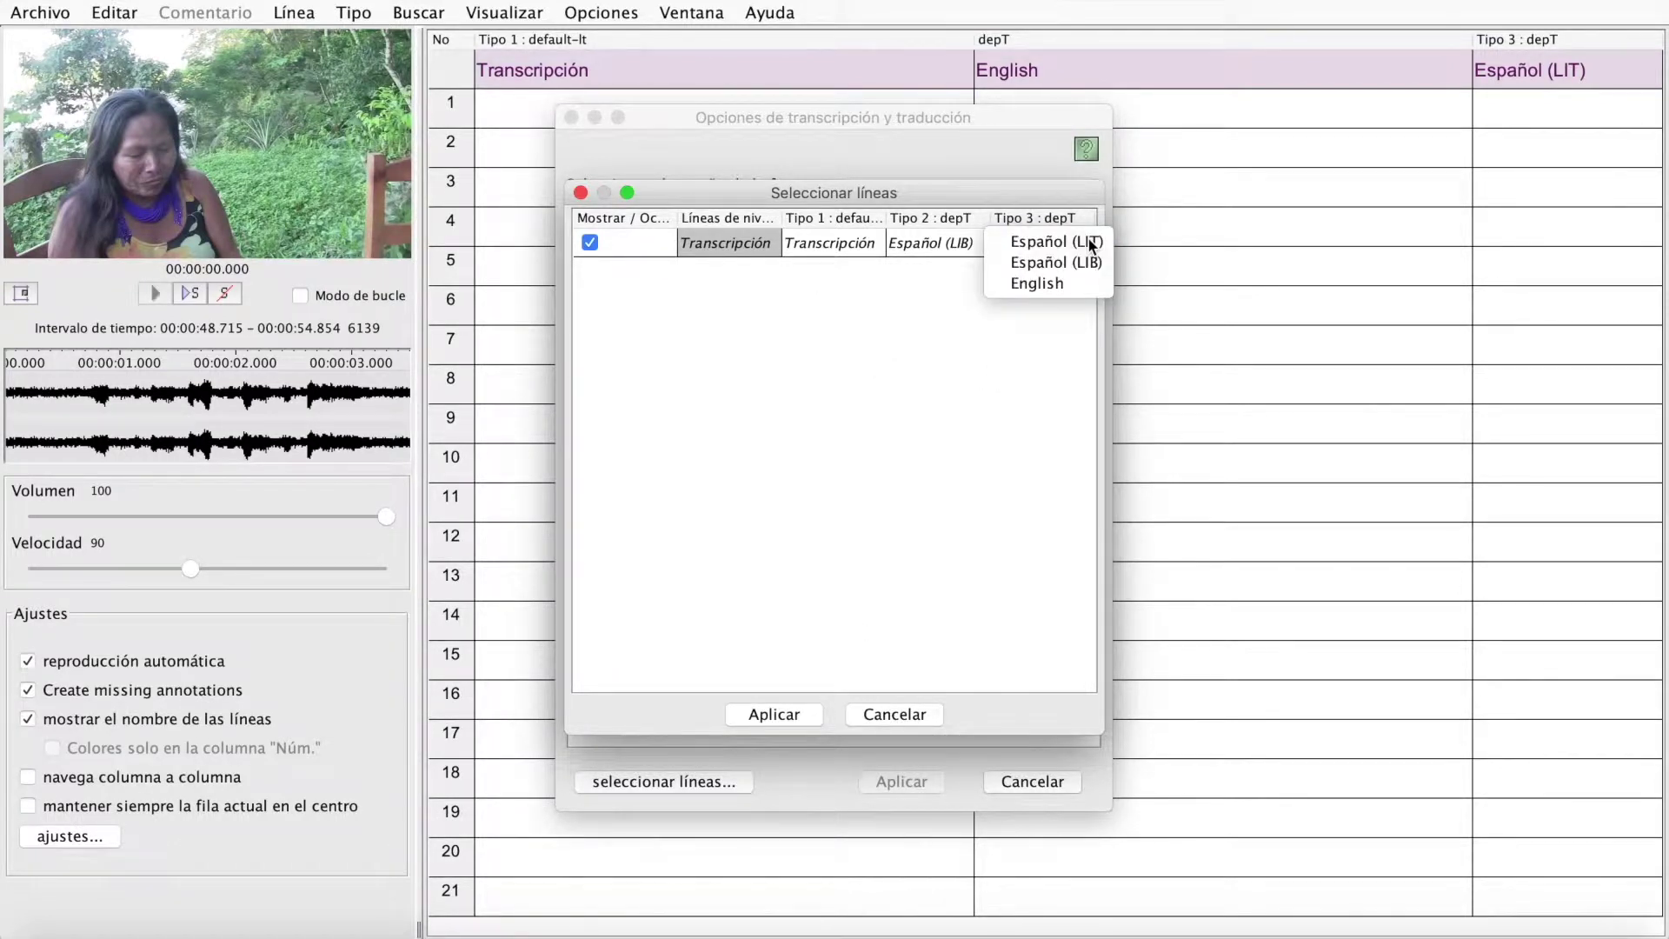
pyautogui.click(1052, 278)
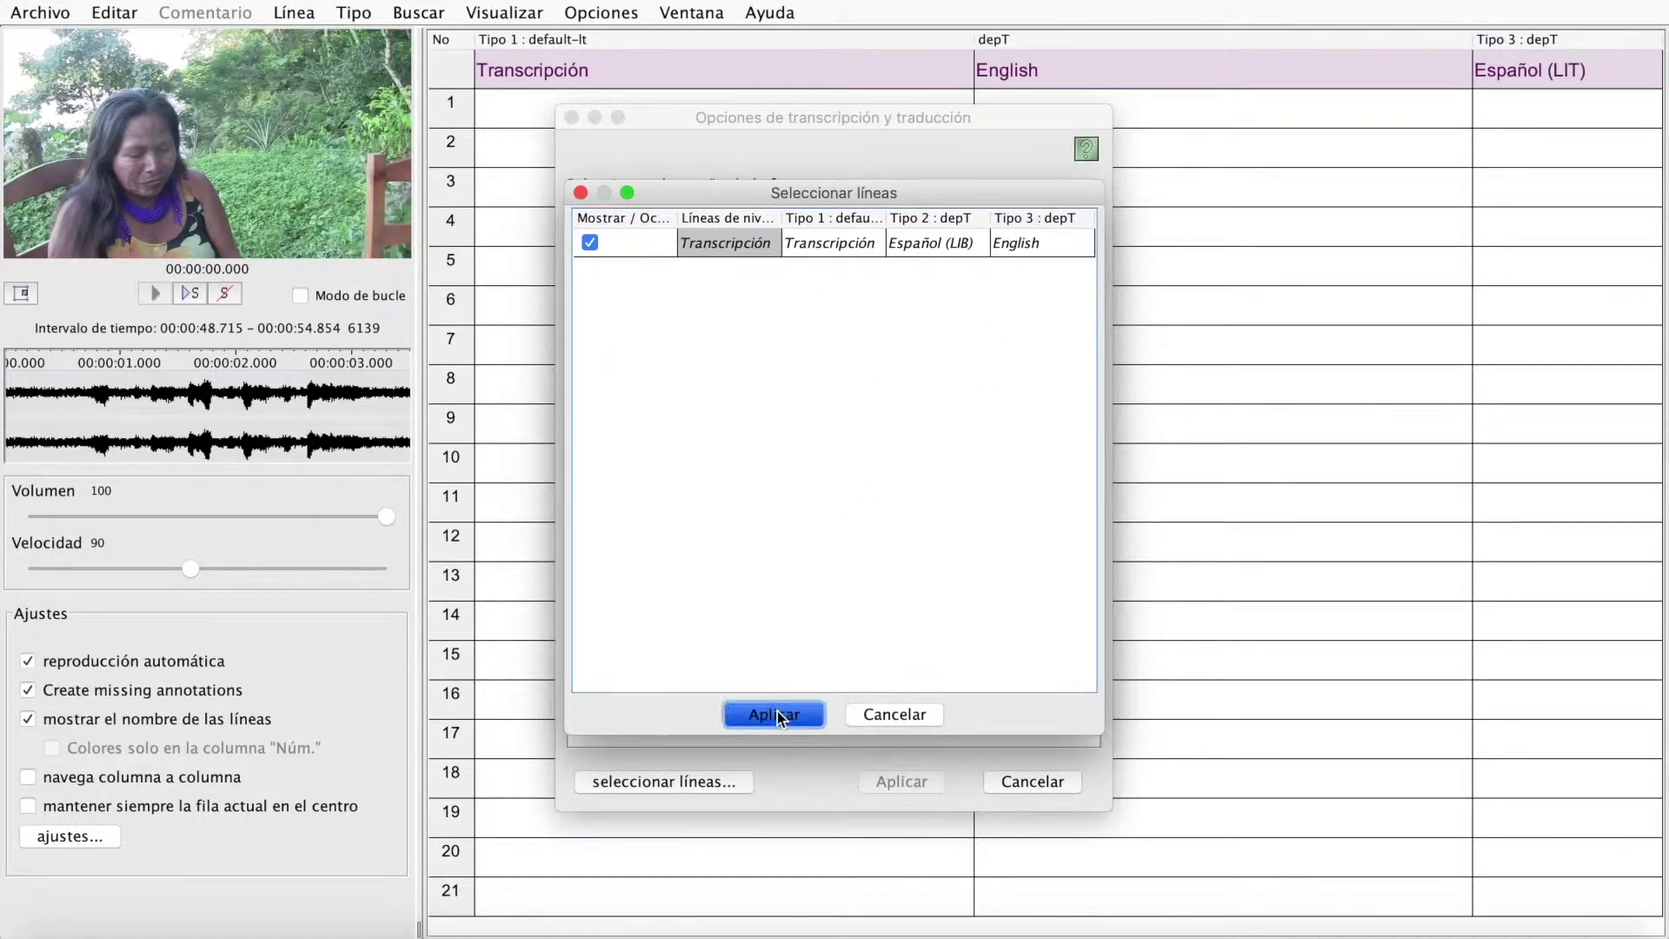
pyautogui.click(776, 711)
pyautogui.click(926, 783)
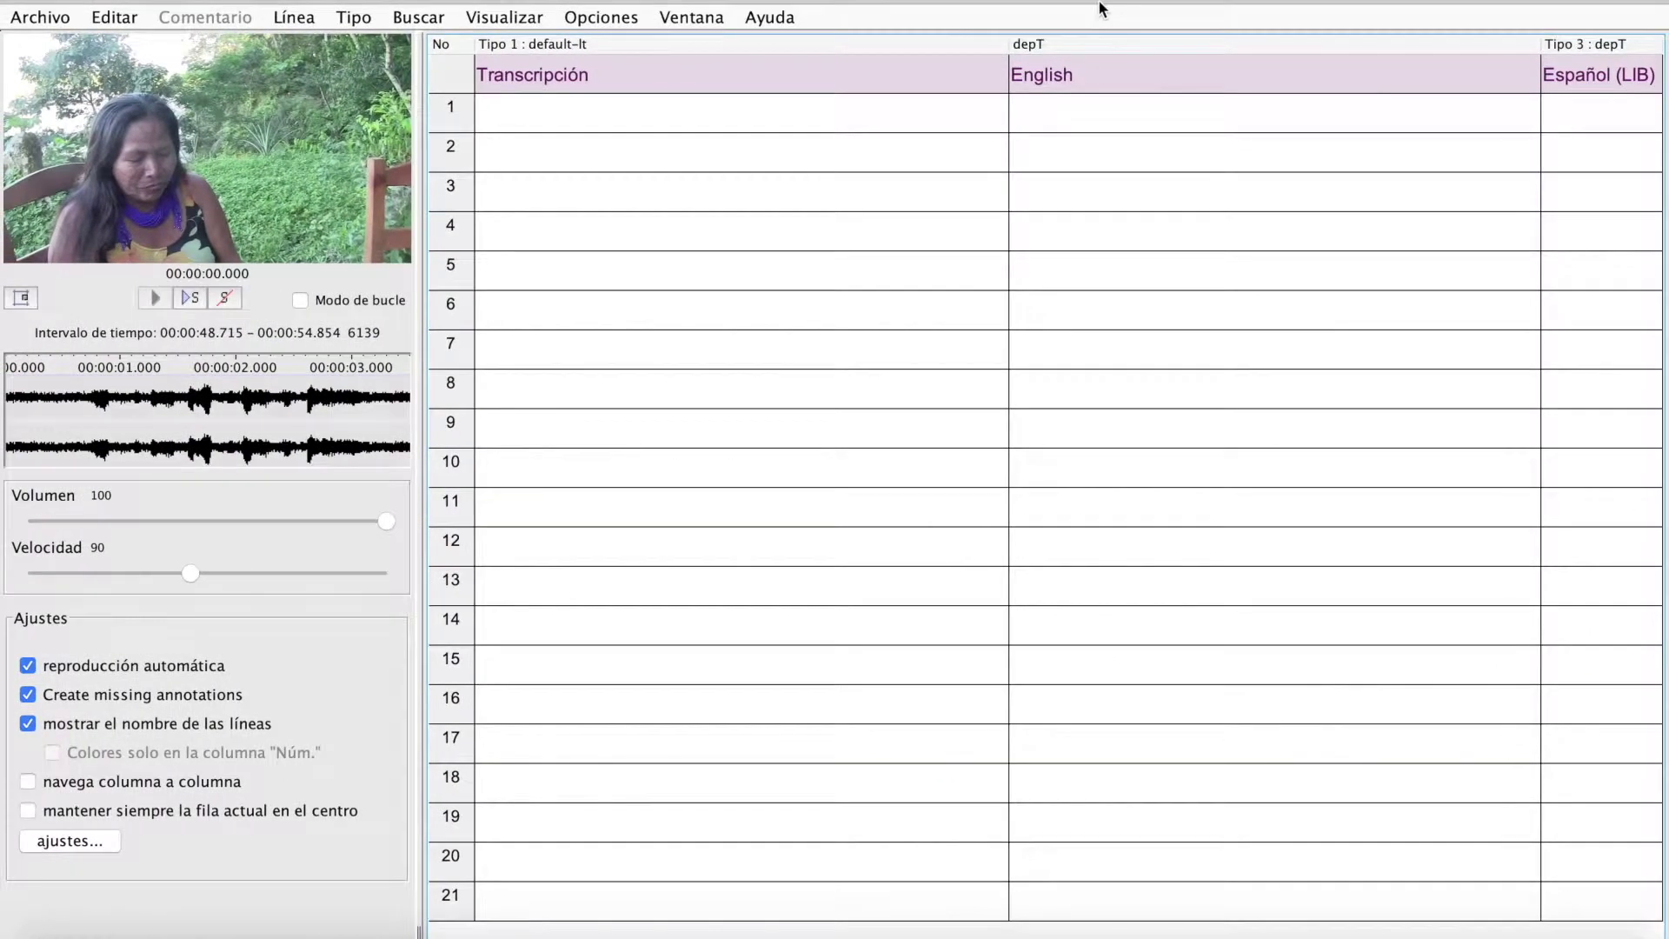
# Play the first segment from its Transcripción cell and replay it from its English cell.
pyautogui.click(985, 227)
pyautogui.click(881, 124)
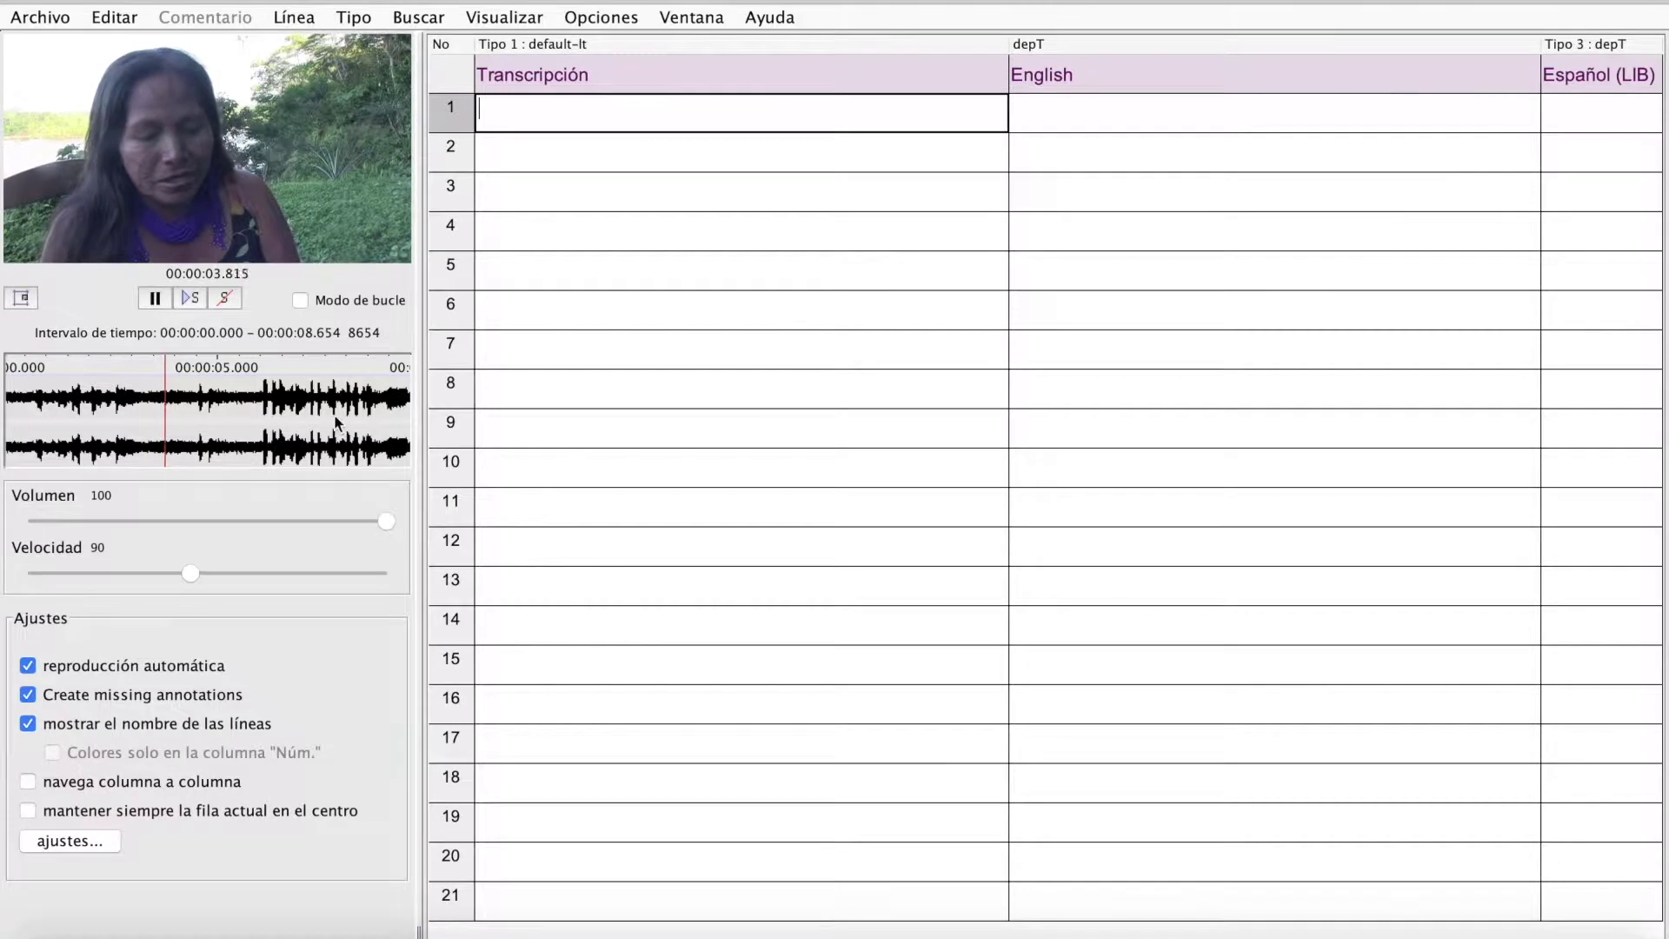
pyautogui.click(1122, 96)
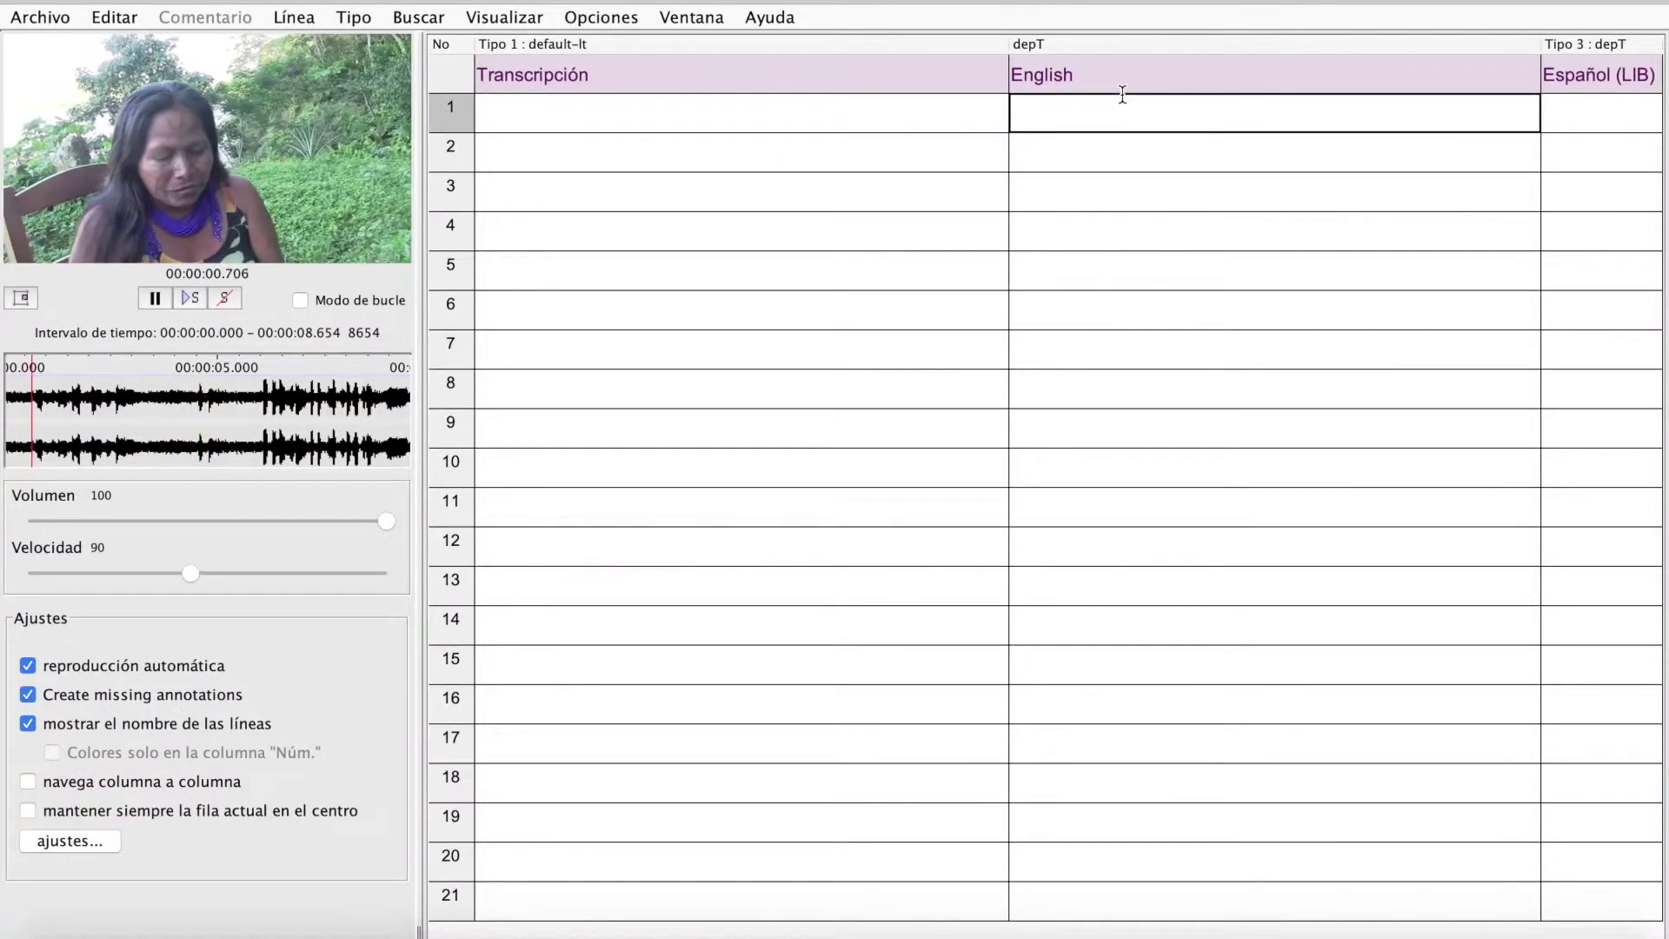
# Play the second segment from its English cell and the fourth segment from its Transcripción cell.
pyautogui.press('Return')
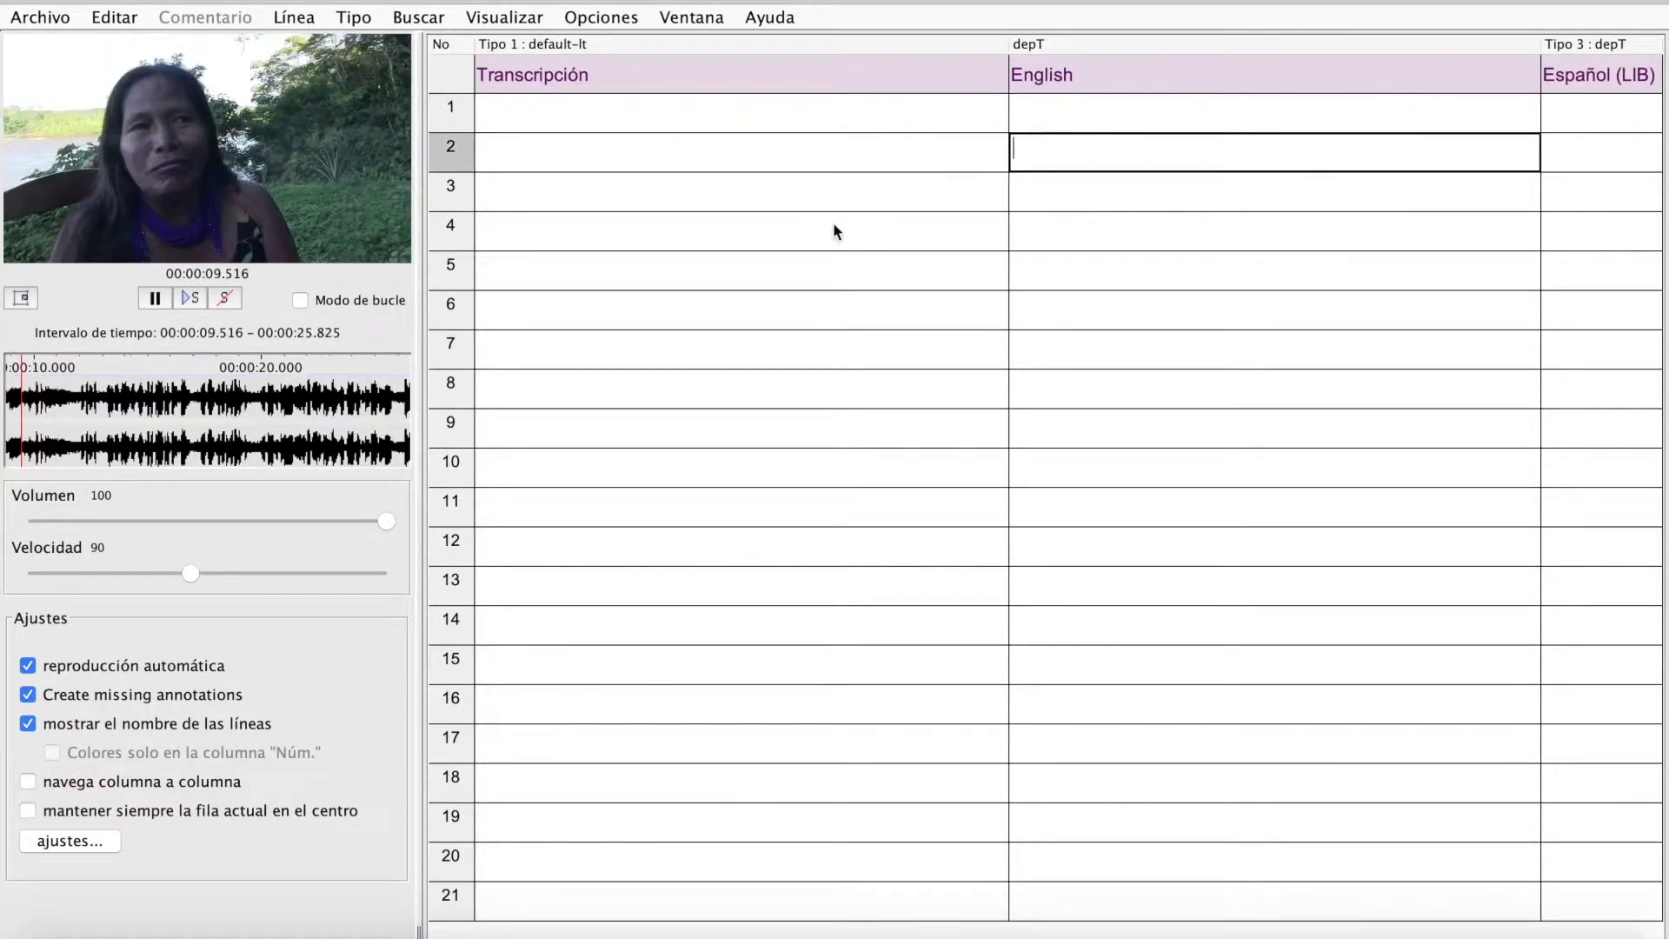
pyautogui.click(831, 227)
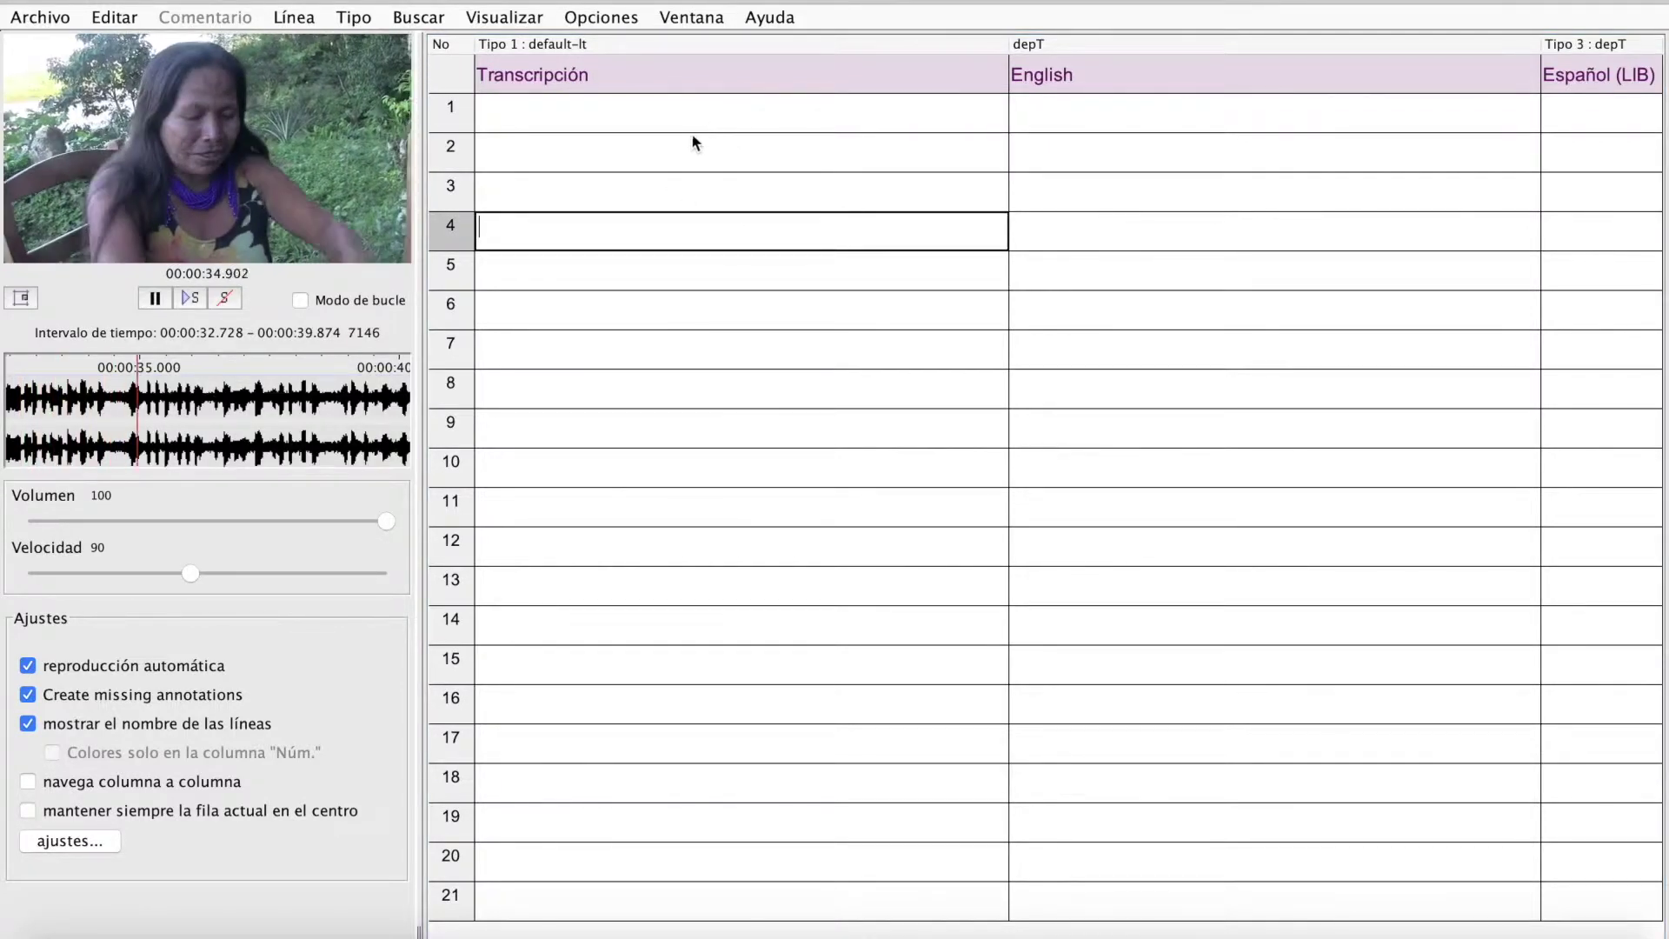
# Begin transcribing the first segment with "Mashti kan" in its Transcripción cell and set the playback speed to 100.
pyautogui.click(713, 110)
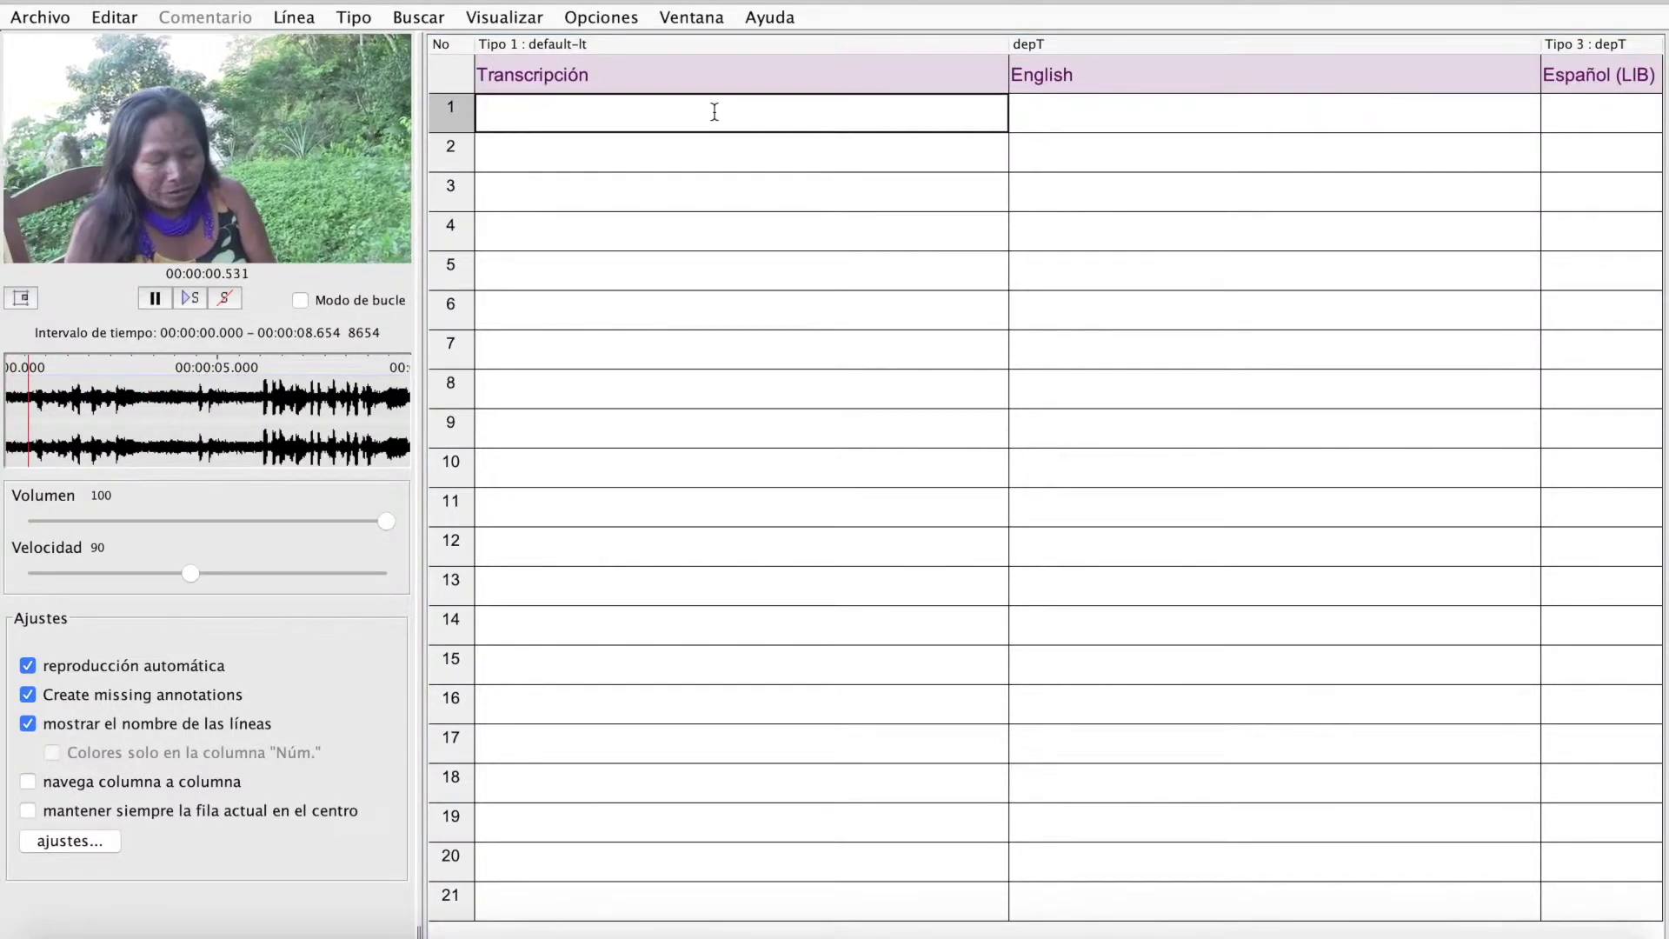
pyautogui.write('Mashti')
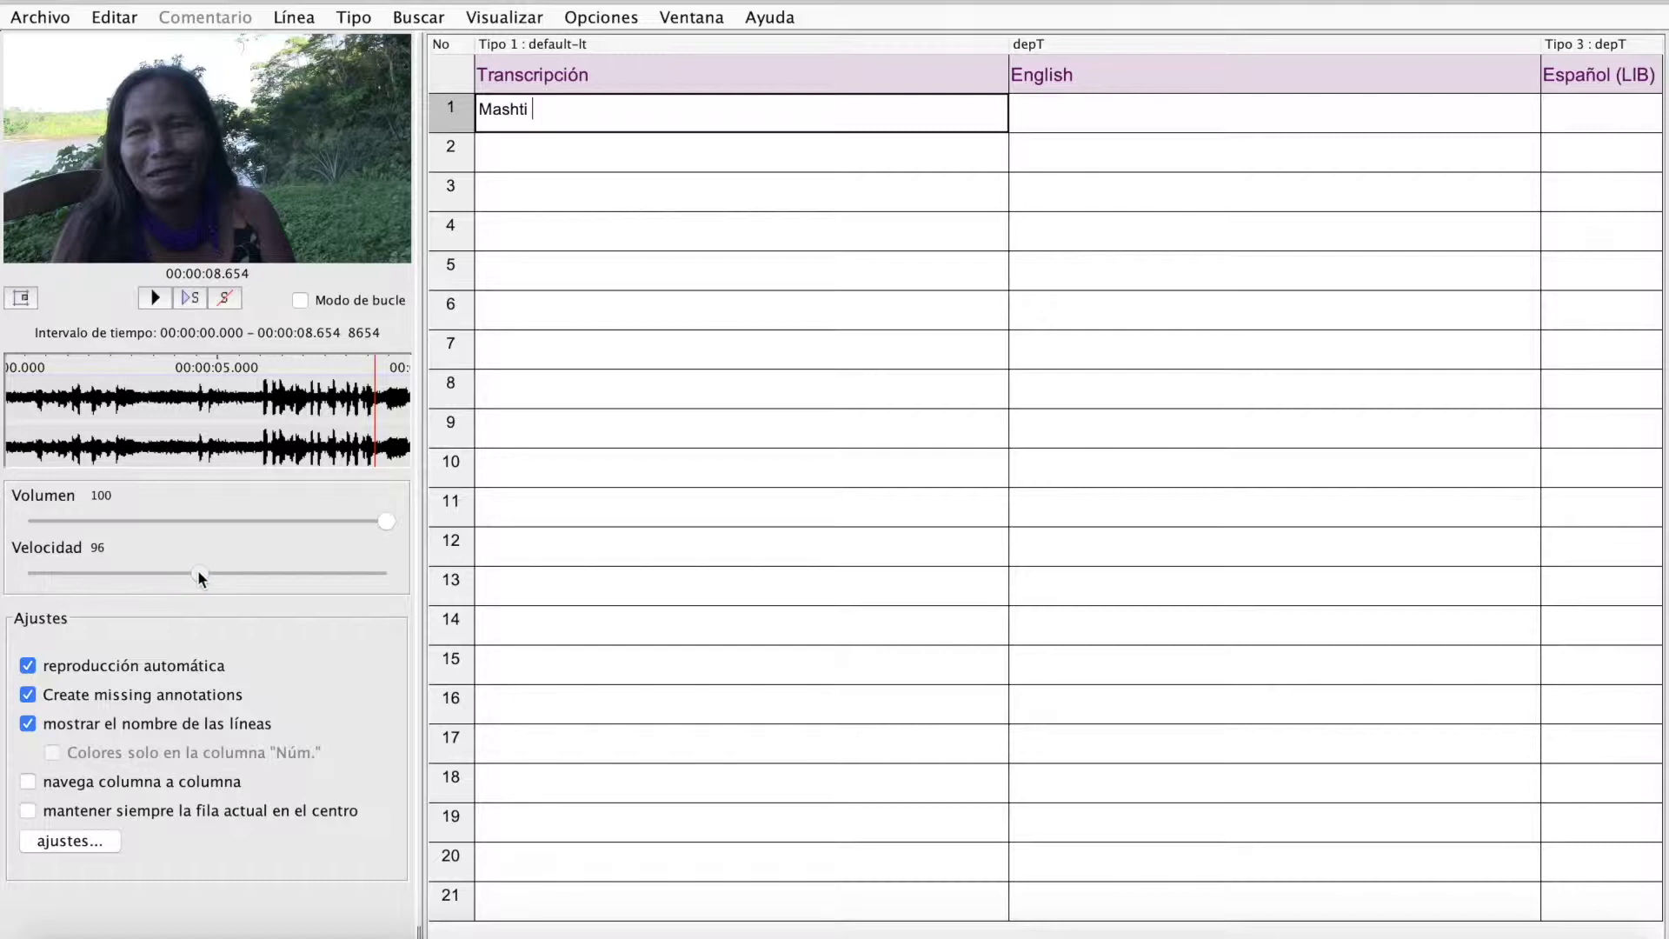
pyautogui.moveTo(205, 571); pyautogui.dragTo(207, 570)
pyautogui.press('Return')
pyautogui.click(558, 111)
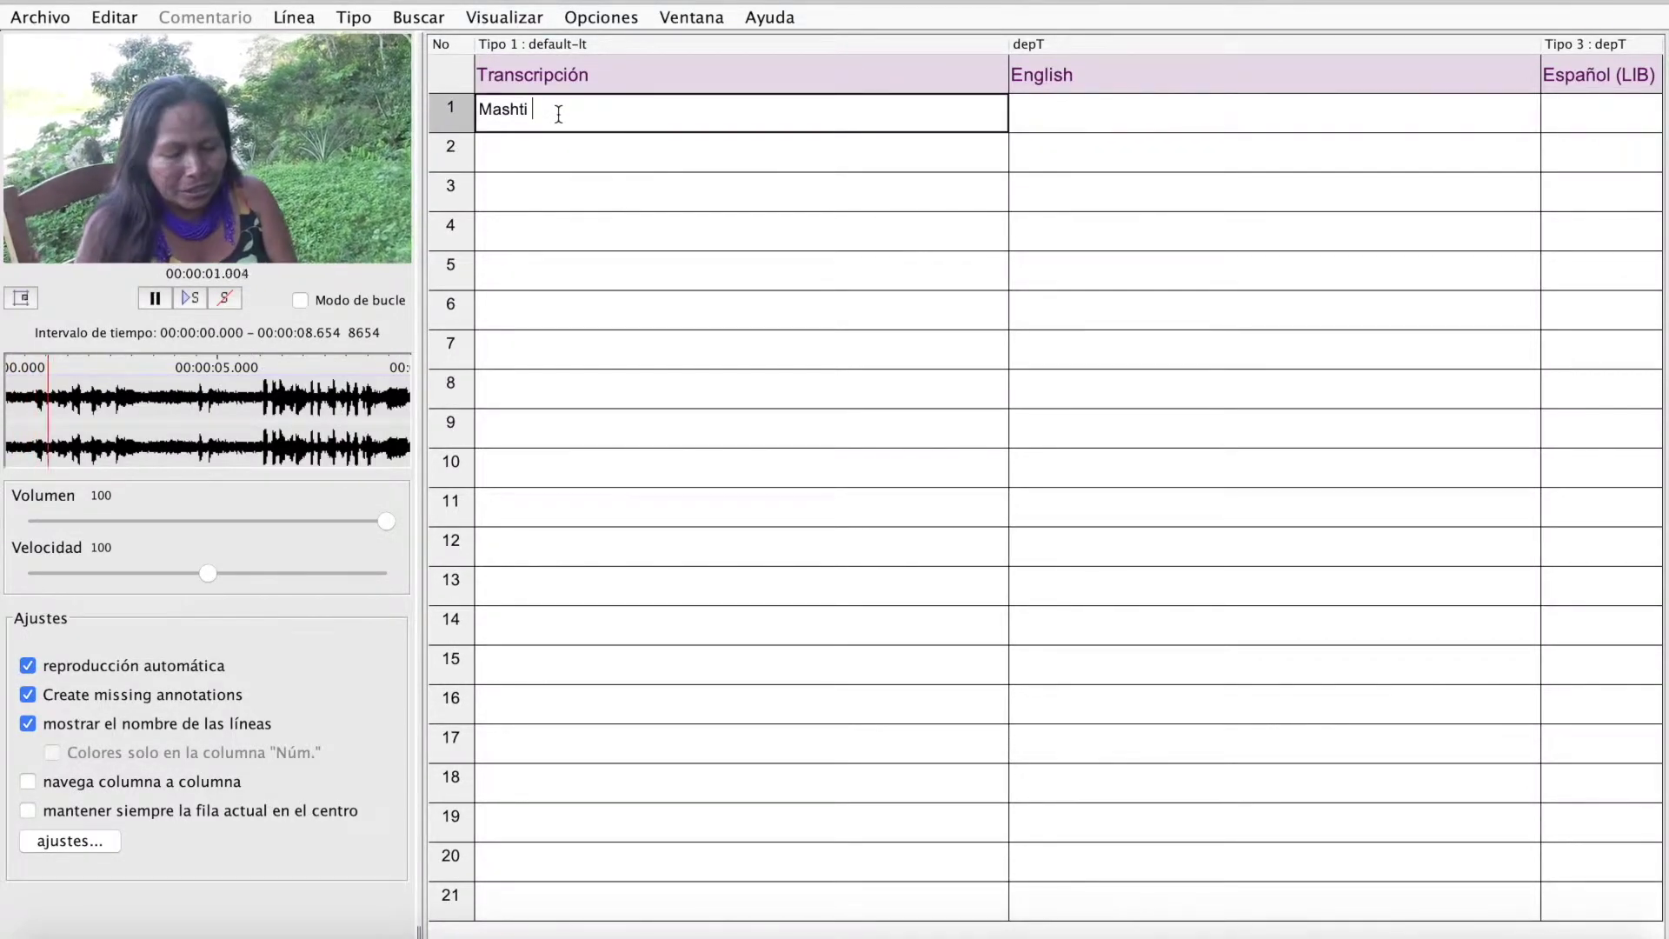
pyautogui.write('kan')
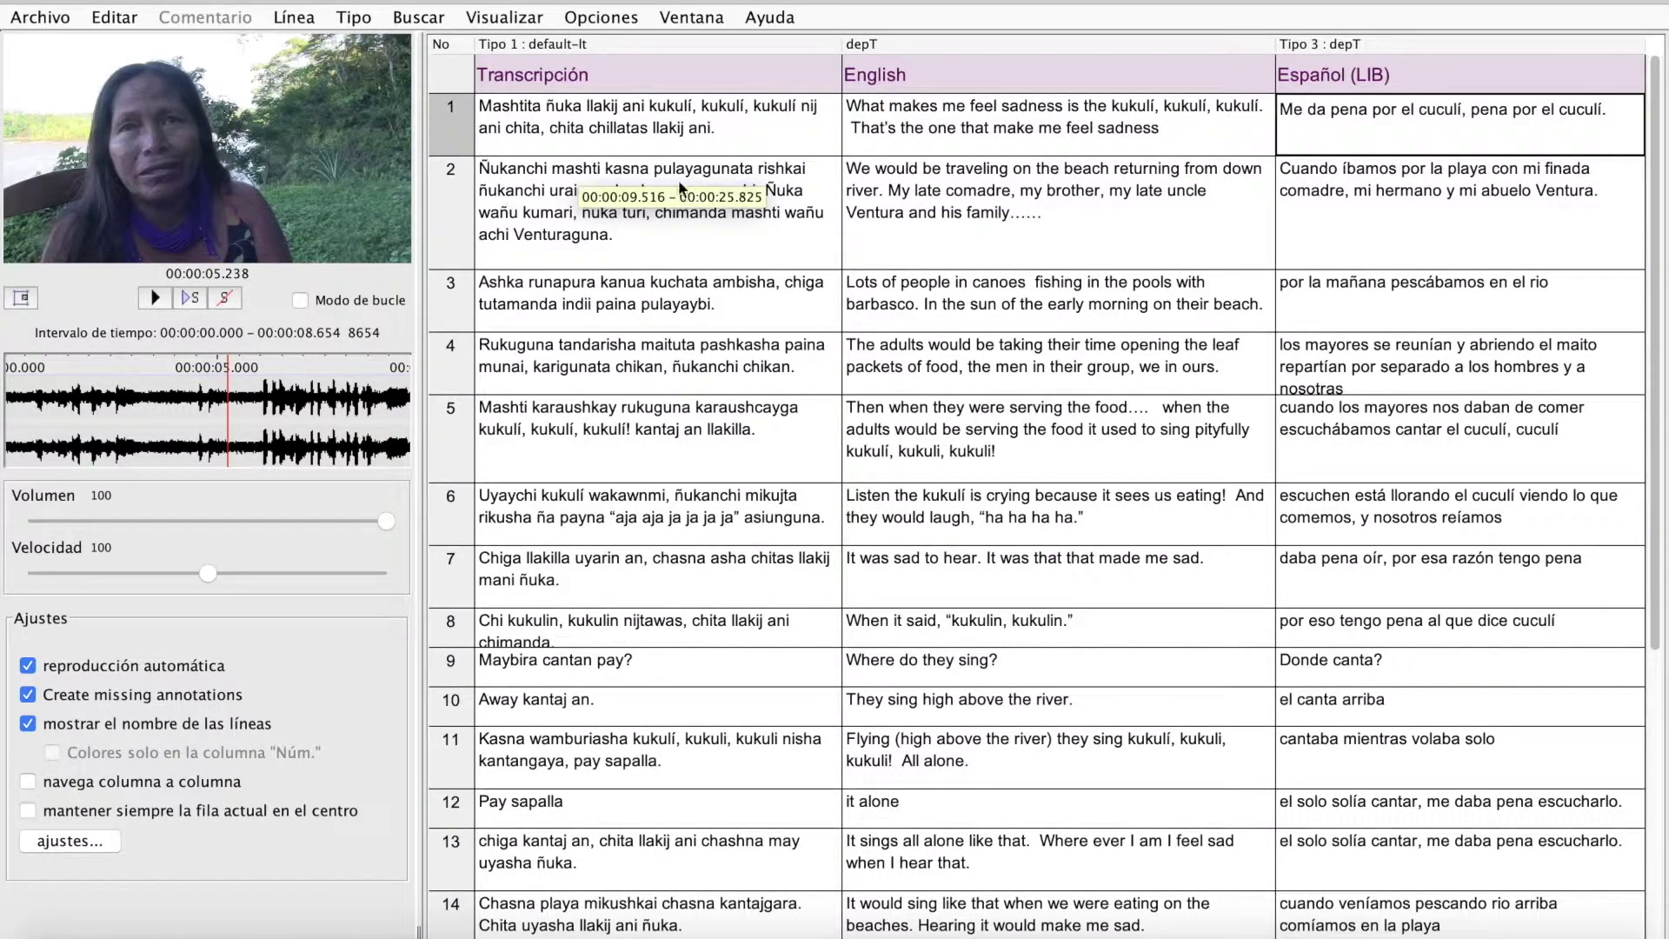
# Look through the completed transcription rows with their English and Español (LIB) translations.
pyautogui.scroll(-5, 670, 337)
pyautogui.scroll(6, 670, 344)
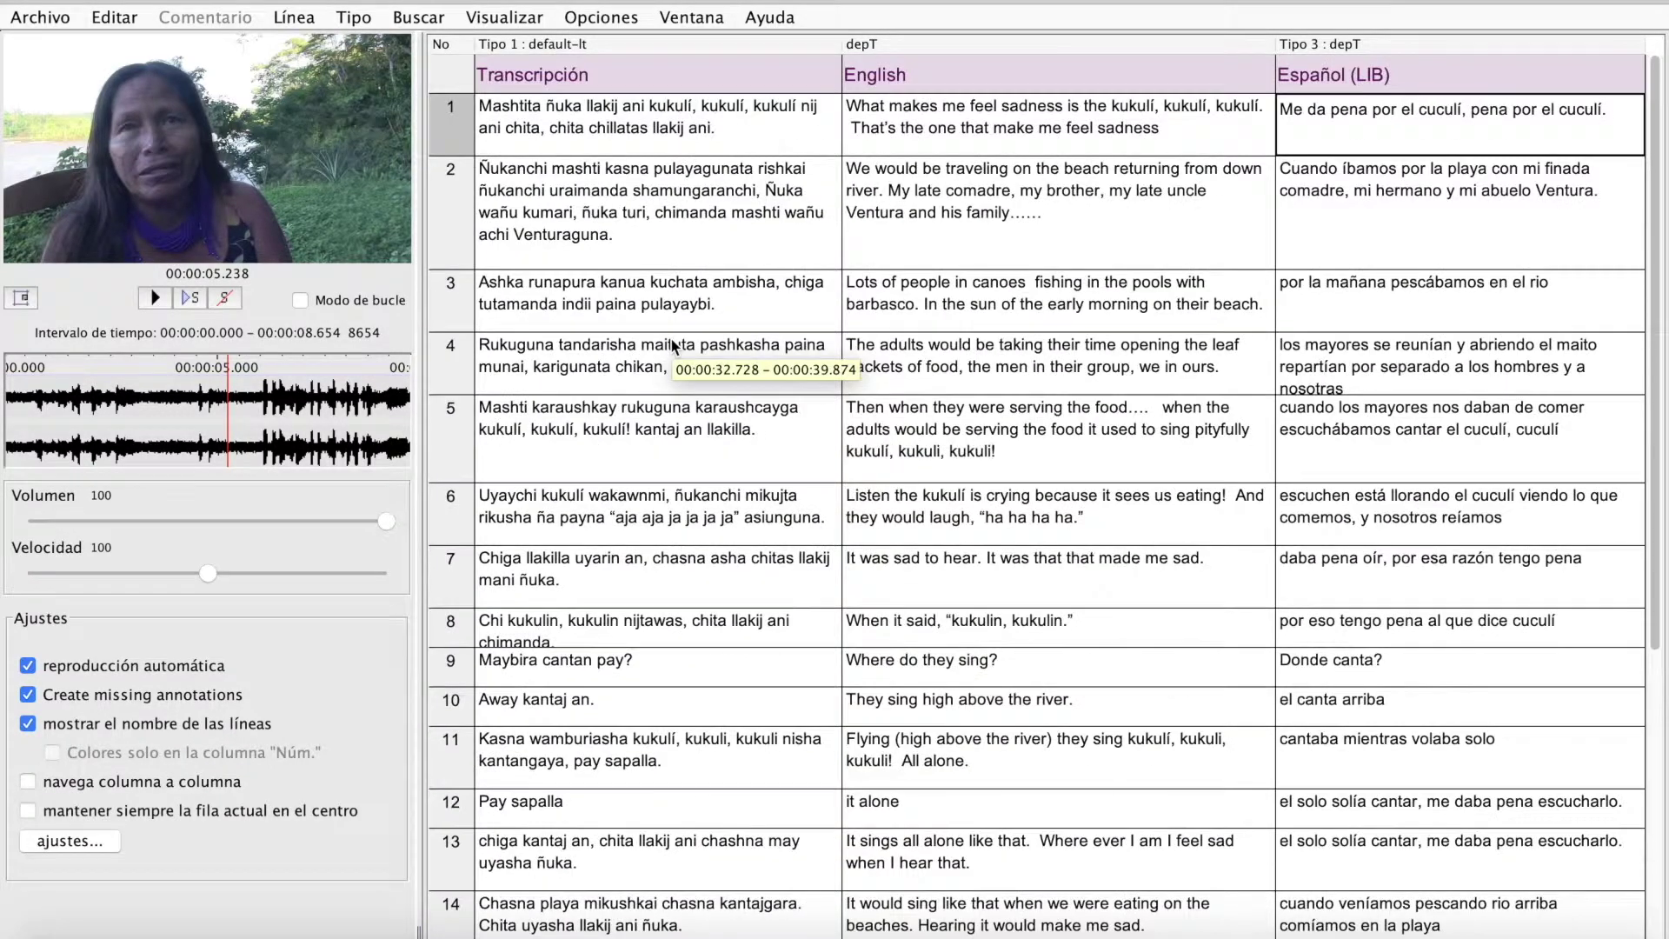
pyautogui.scroll(-4, 612, 607)
pyautogui.scroll(4, 1034, 165)
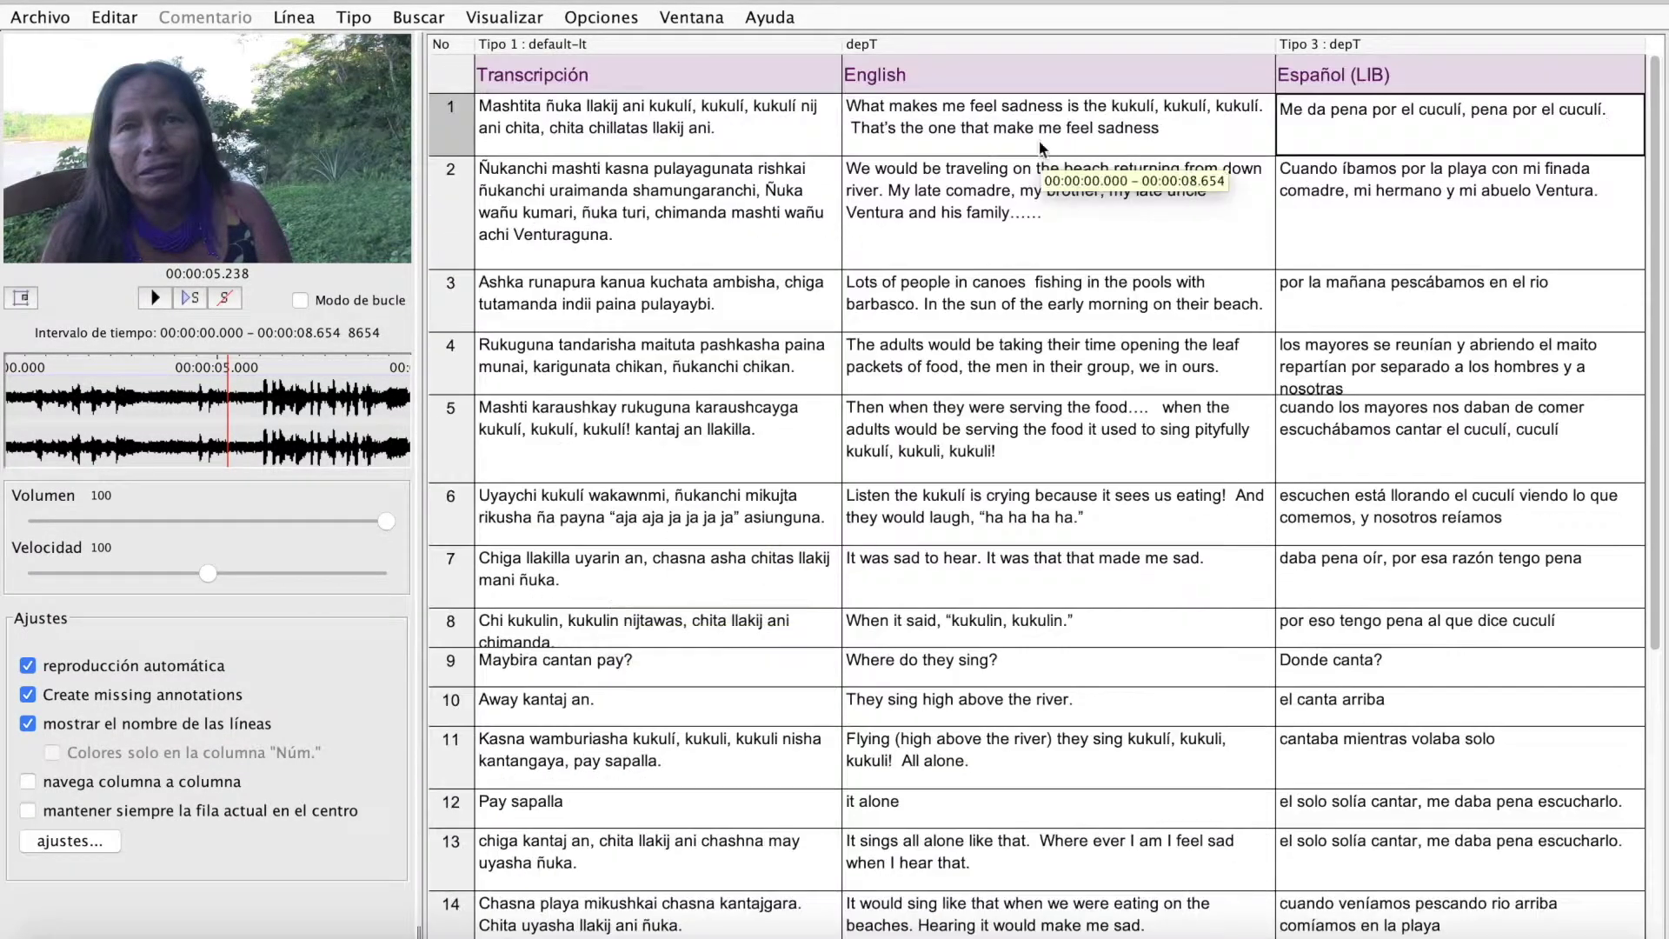
pyautogui.scroll(-5, 1026, 594)
pyautogui.scroll(5, 1380, 138)
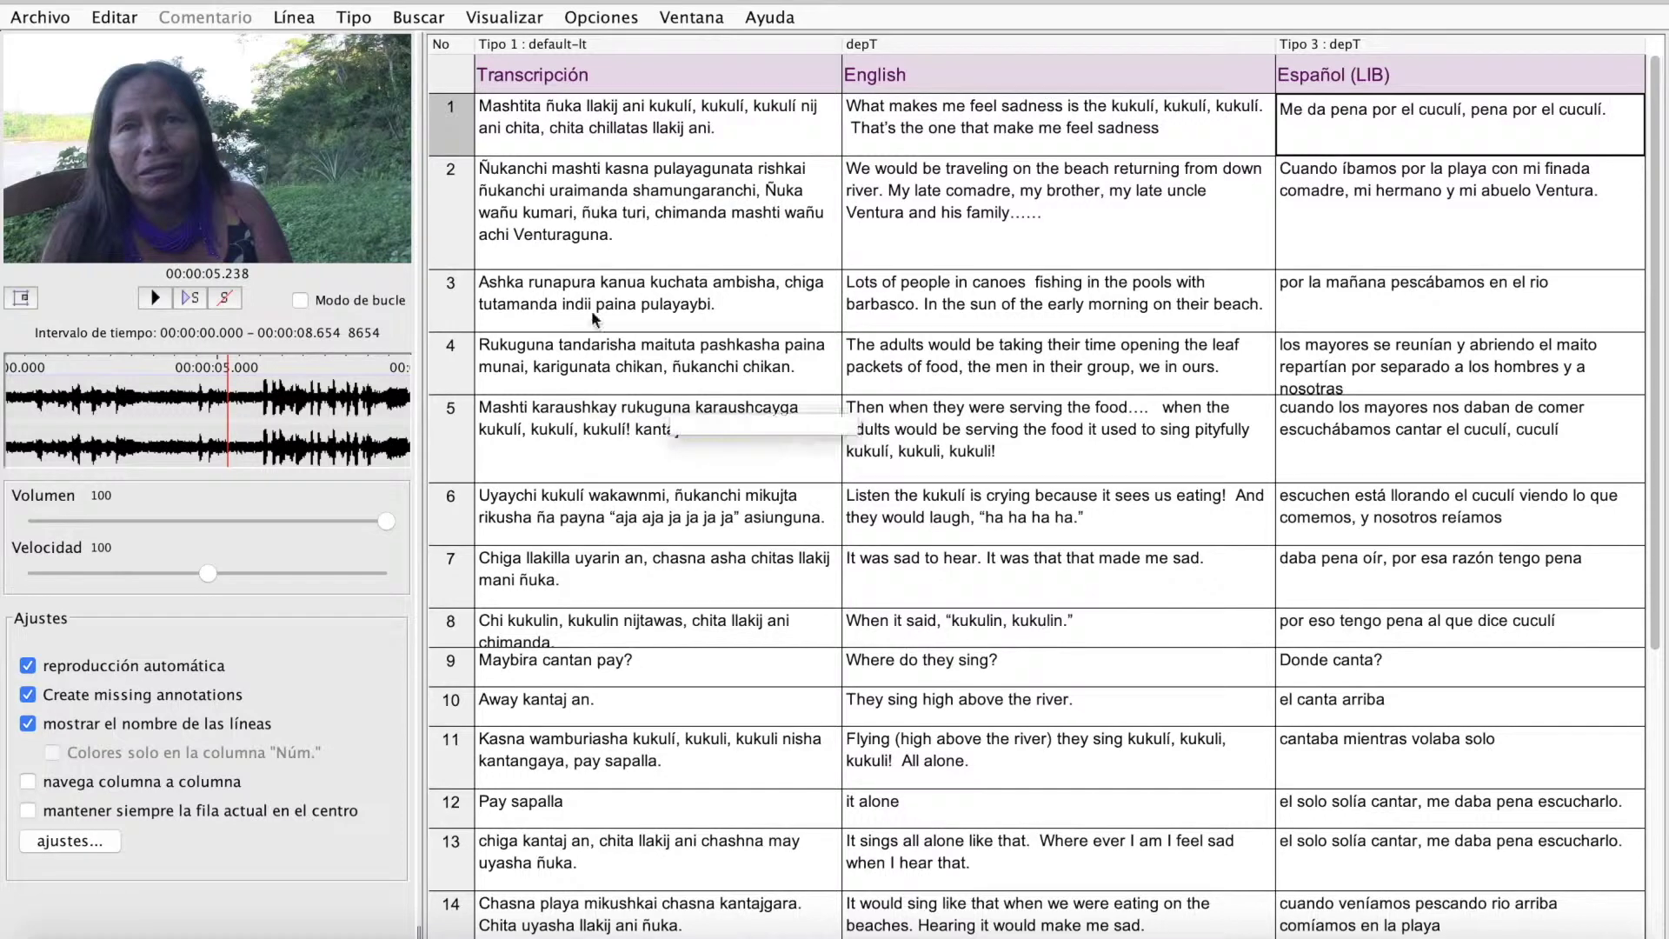
# Set up a subtitle text export that includes only the Transcripción tier, excluding English, Español (LIB) and Español (LIT).
pyautogui.click(62, 15)
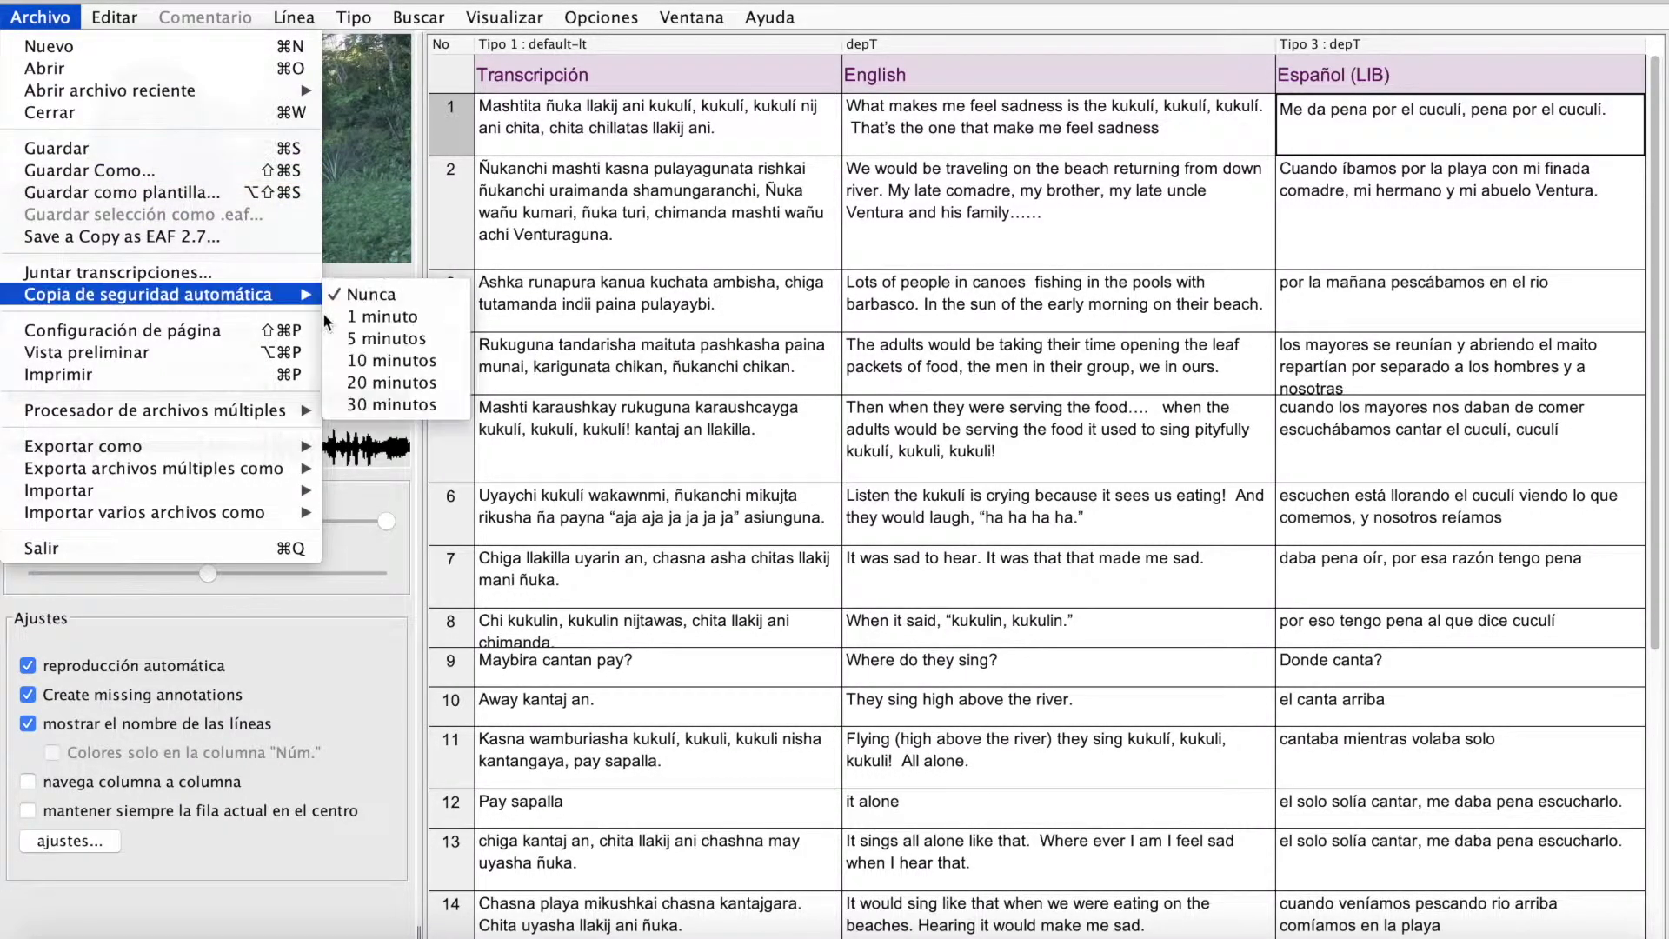
pyautogui.moveTo(300, 456)
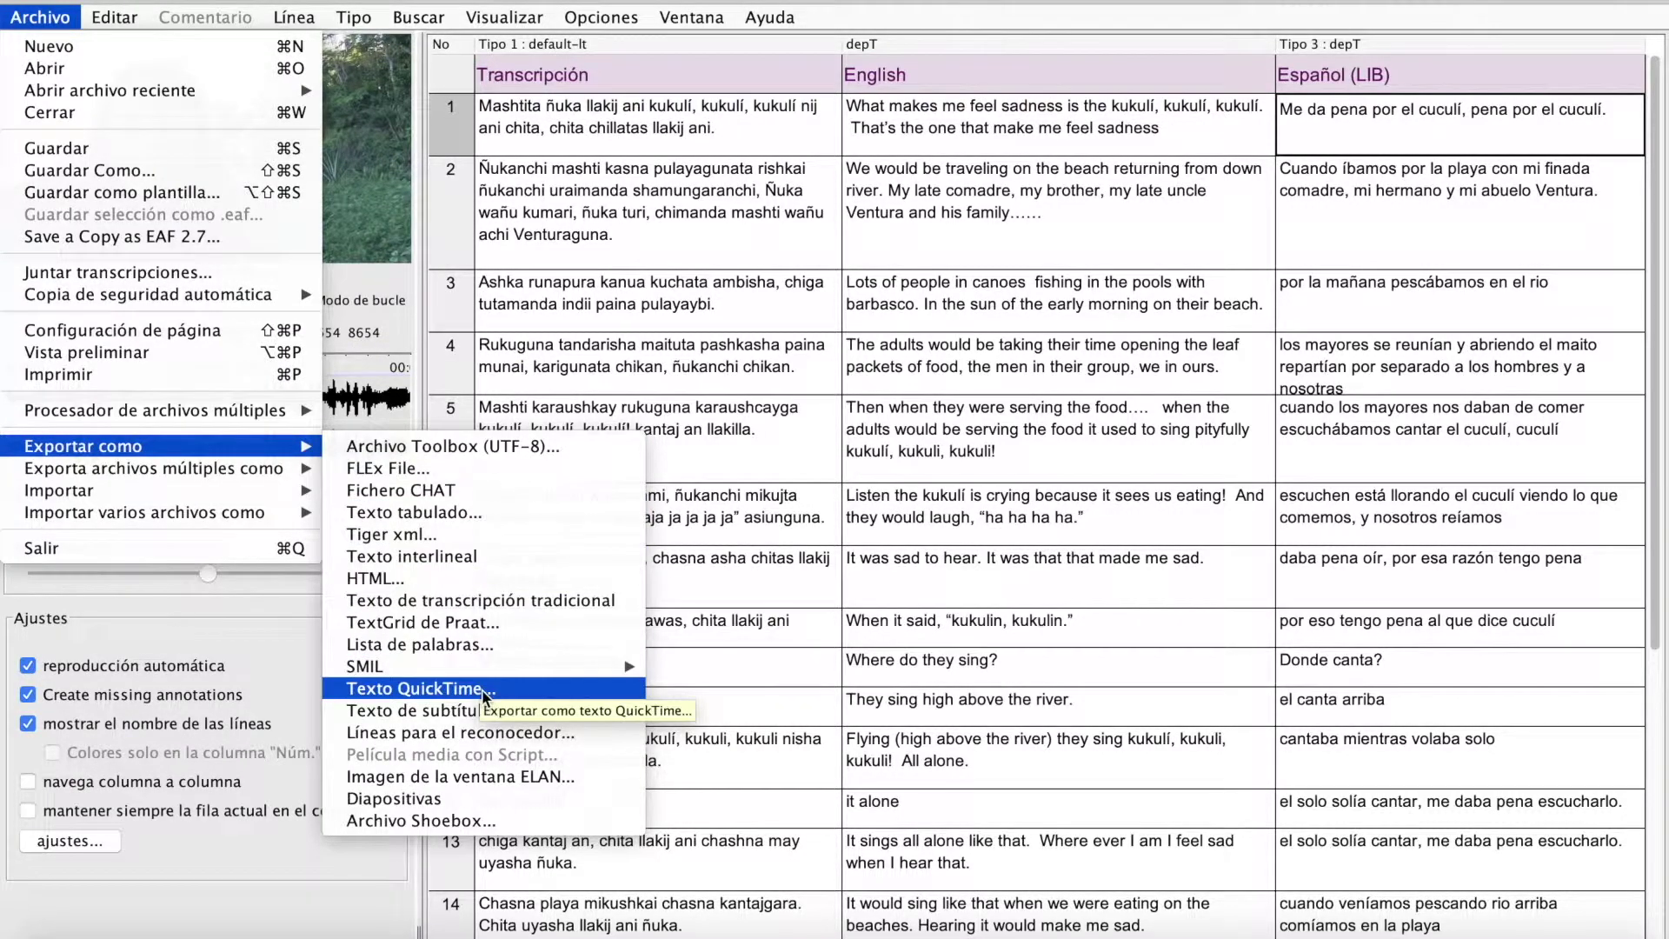
pyautogui.click(479, 711)
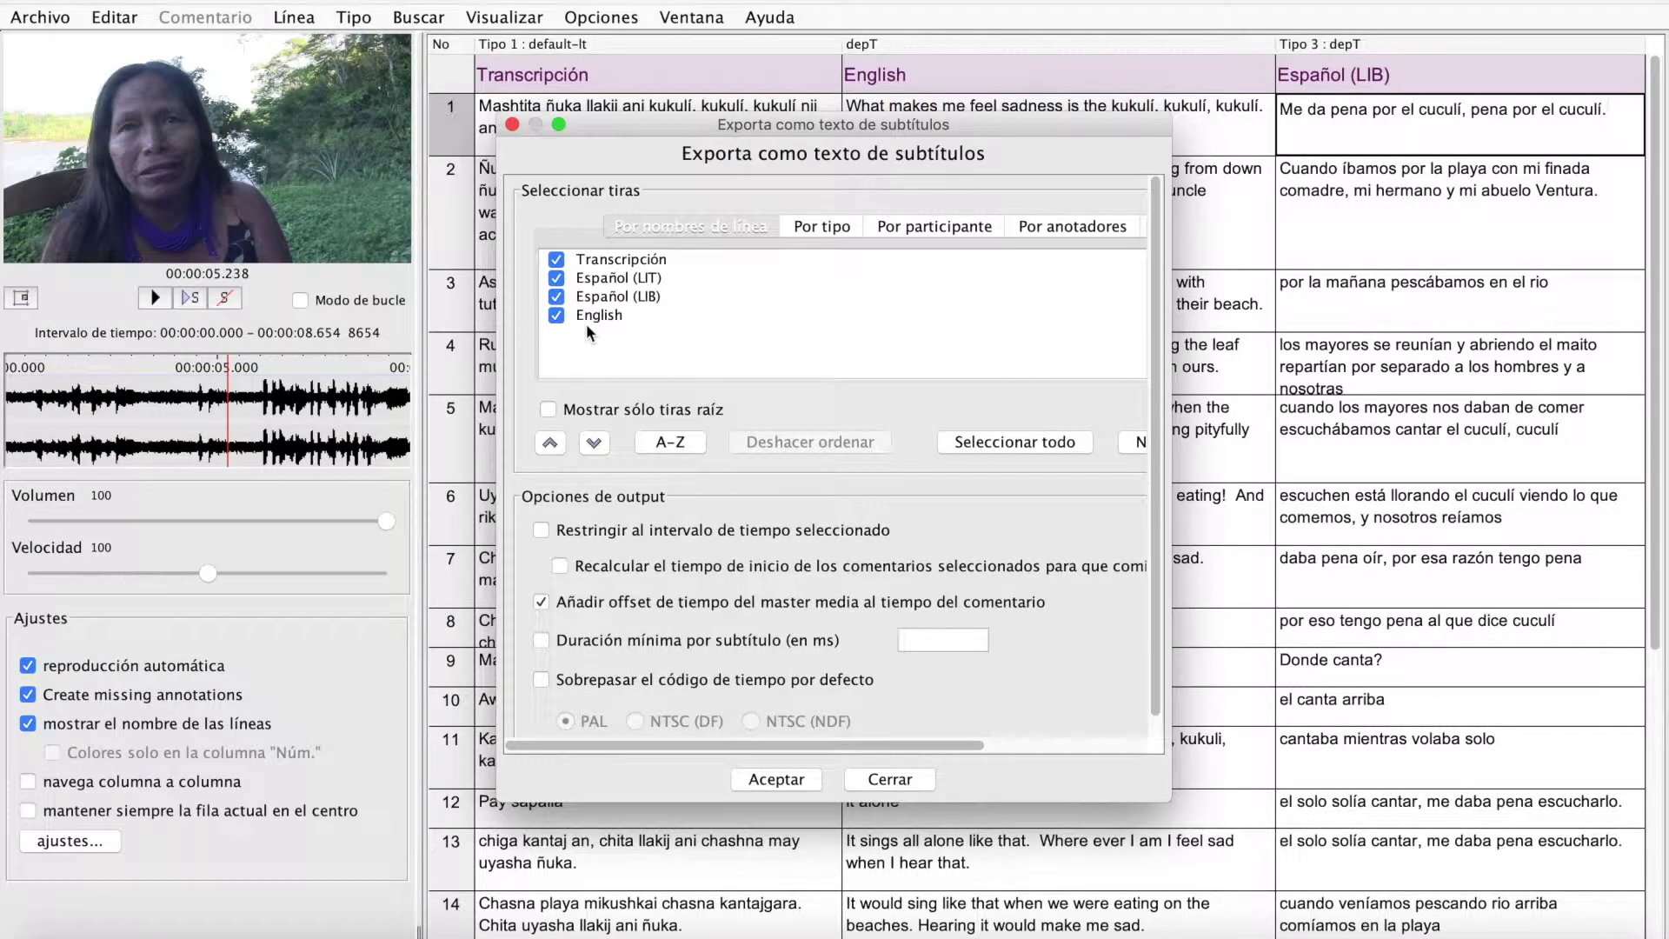
pyautogui.click(556, 314)
pyautogui.click(556, 297)
pyautogui.click(556, 278)
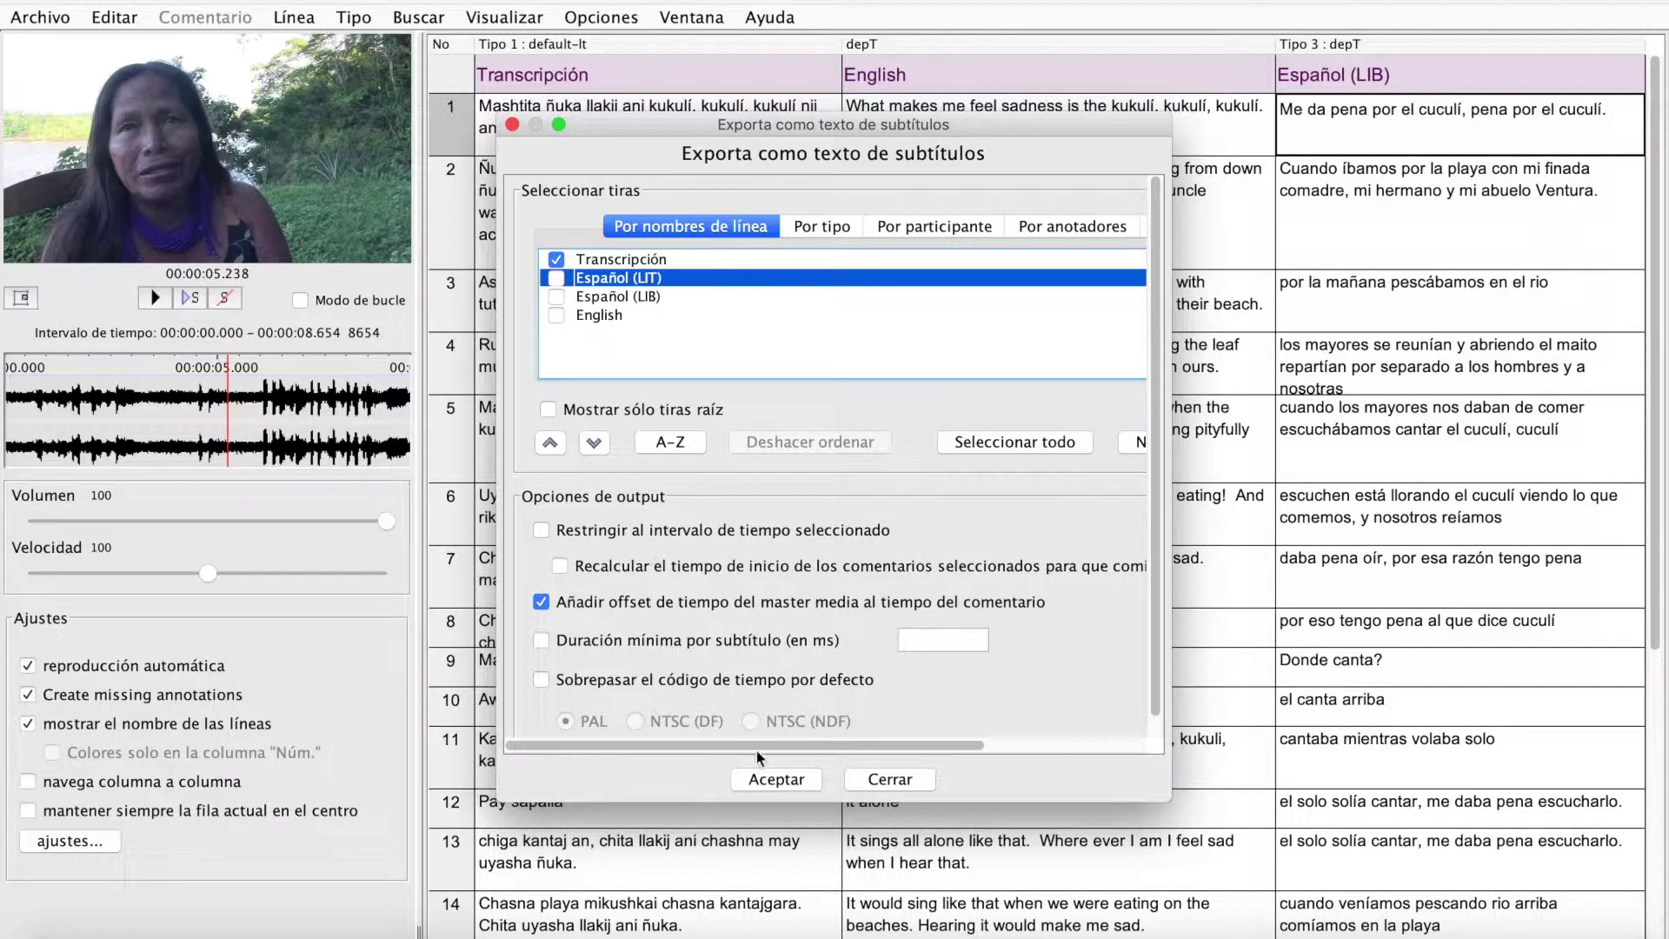
# Save the subtitle export as kukuli_quichua.srt on the Desktop with UTF-8 encoding.
pyautogui.click(795, 780)
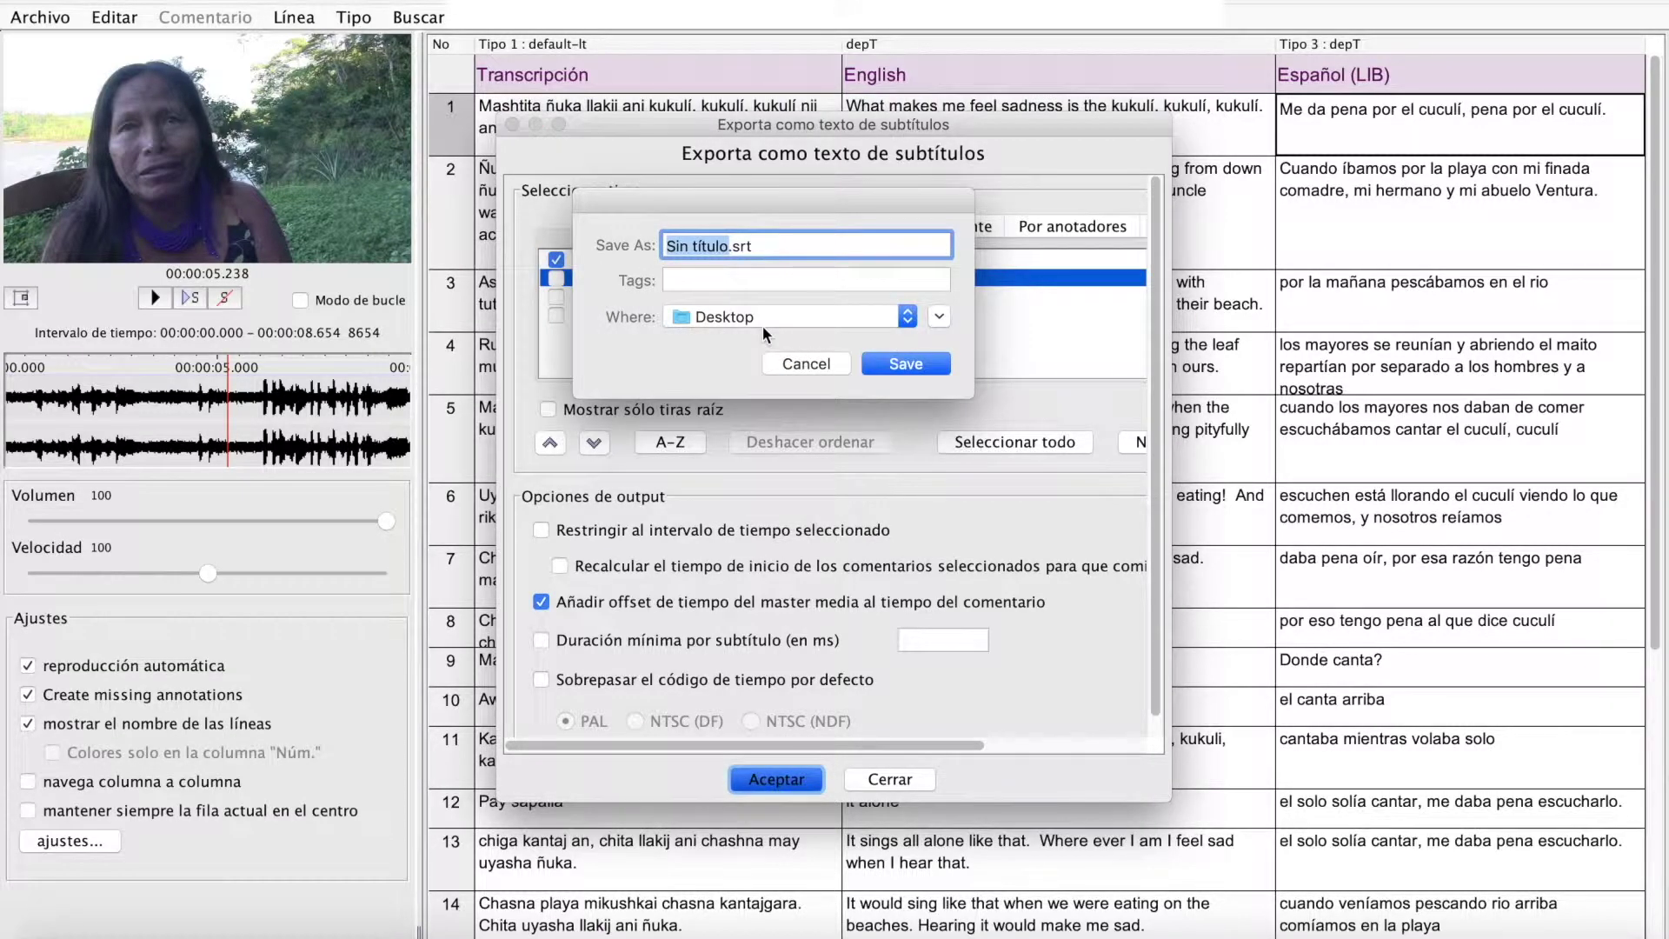
pyautogui.press('BackSpace')
pyautogui.write('kukuli_quichua')
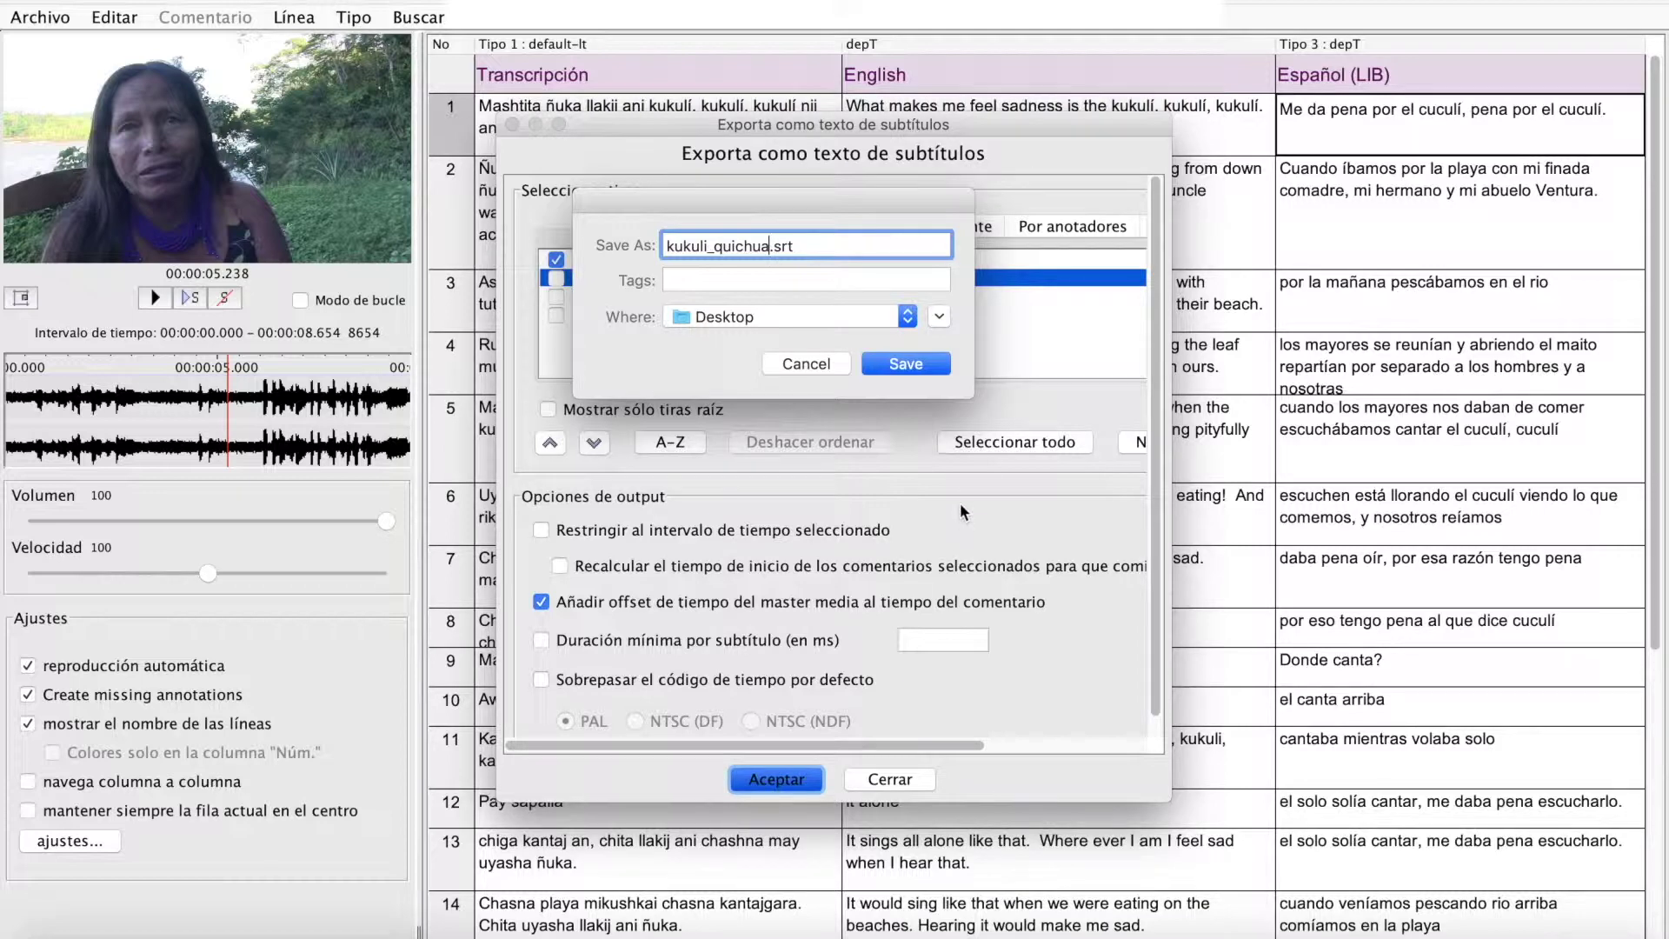
pyautogui.click(897, 363)
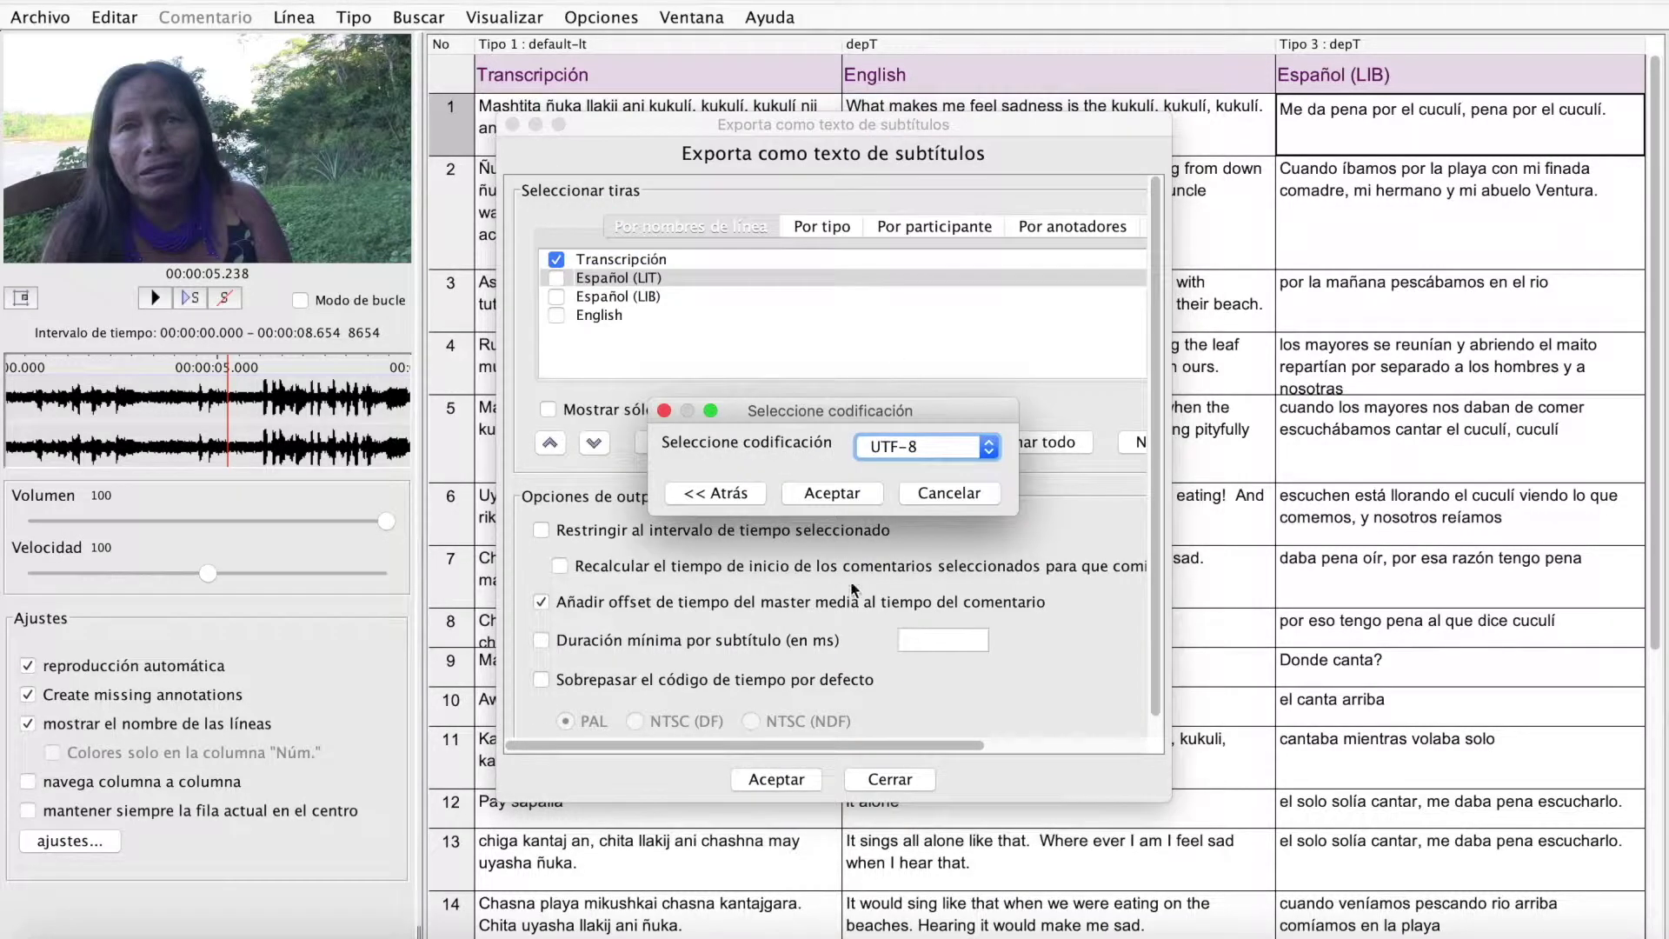
pyautogui.click(840, 497)
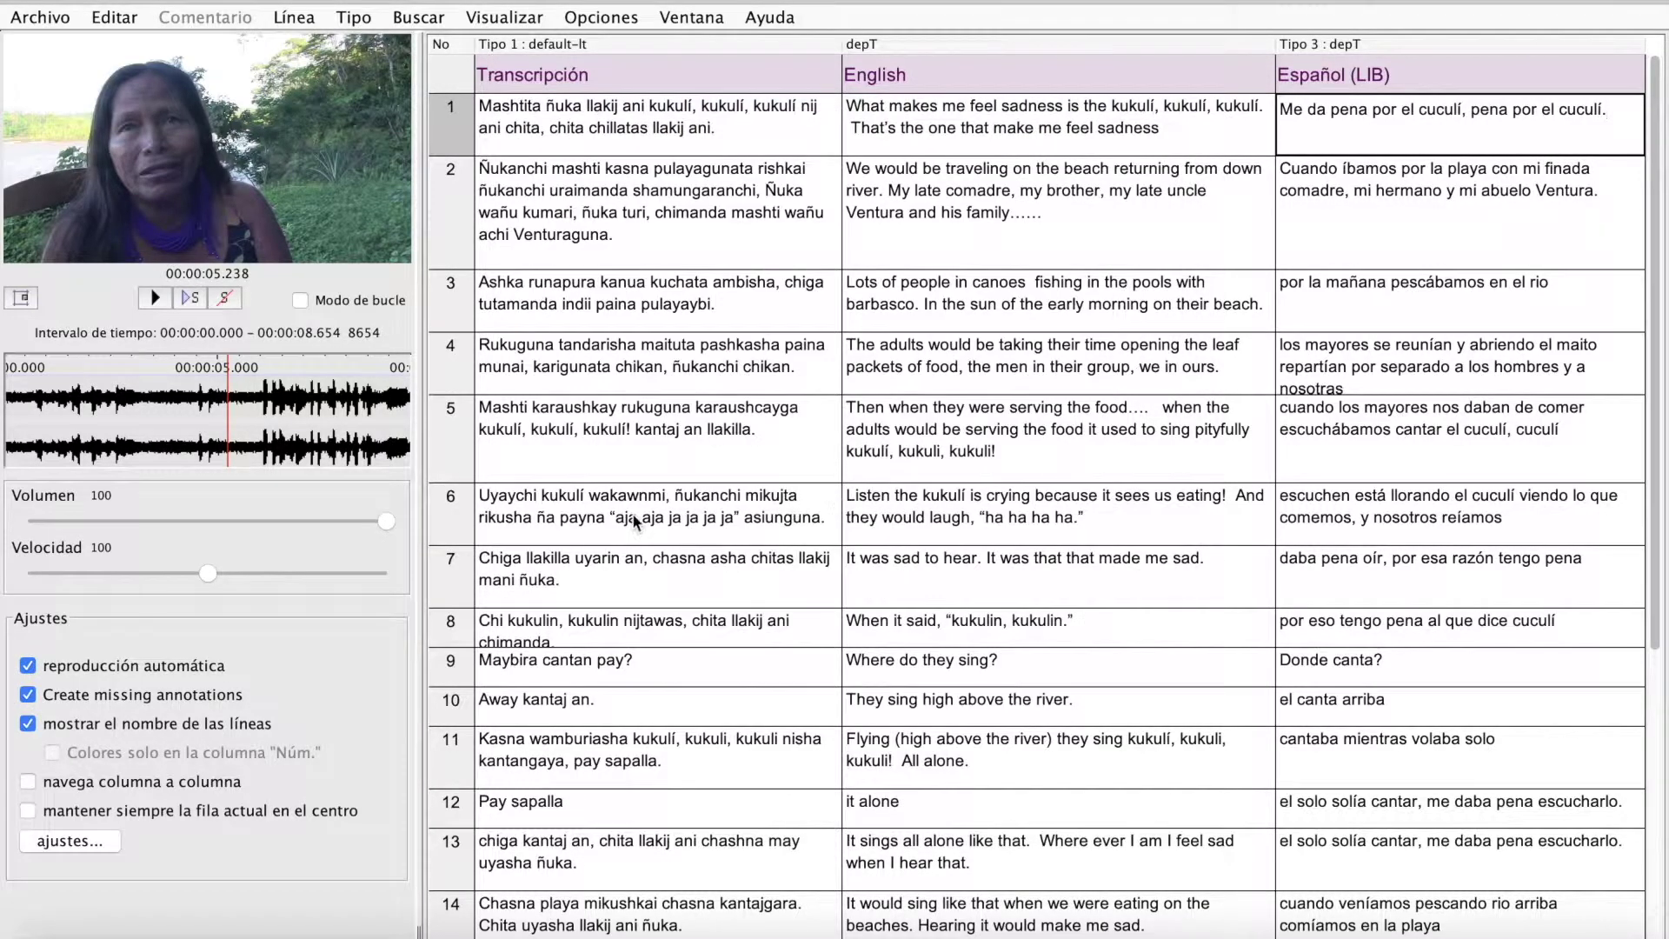
# Set up a second subtitle text export with Transcripción deselected and only the Español (LIB) tier included.
pyautogui.click(40, 17)
pyautogui.moveTo(259, 450)
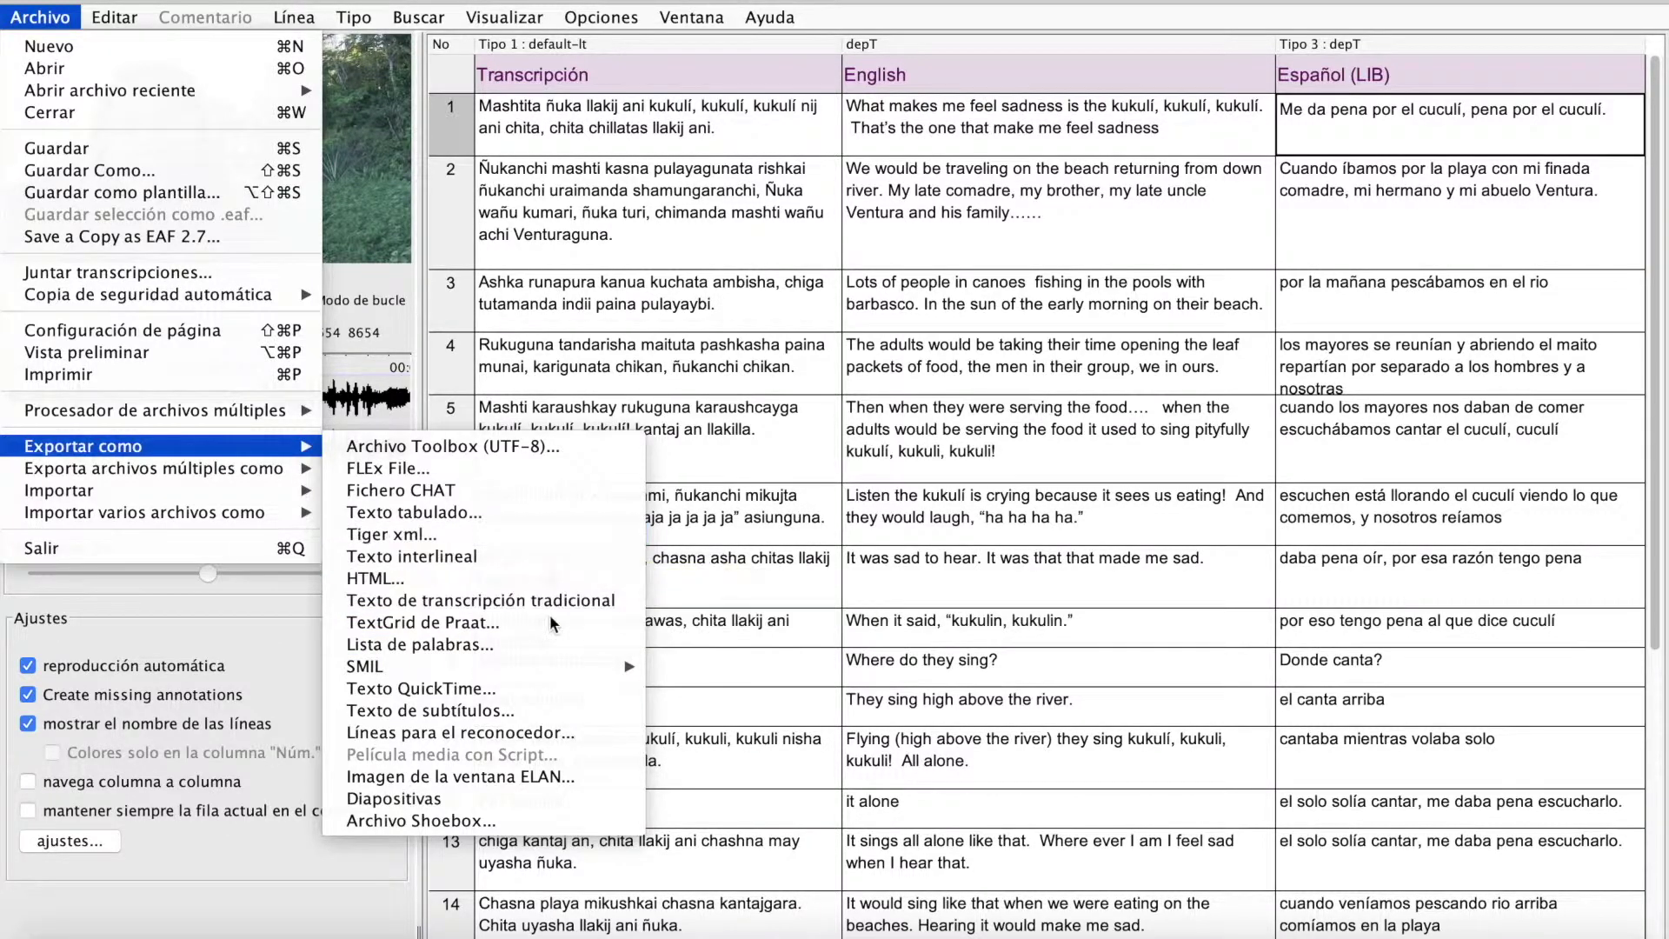
pyautogui.click(556, 721)
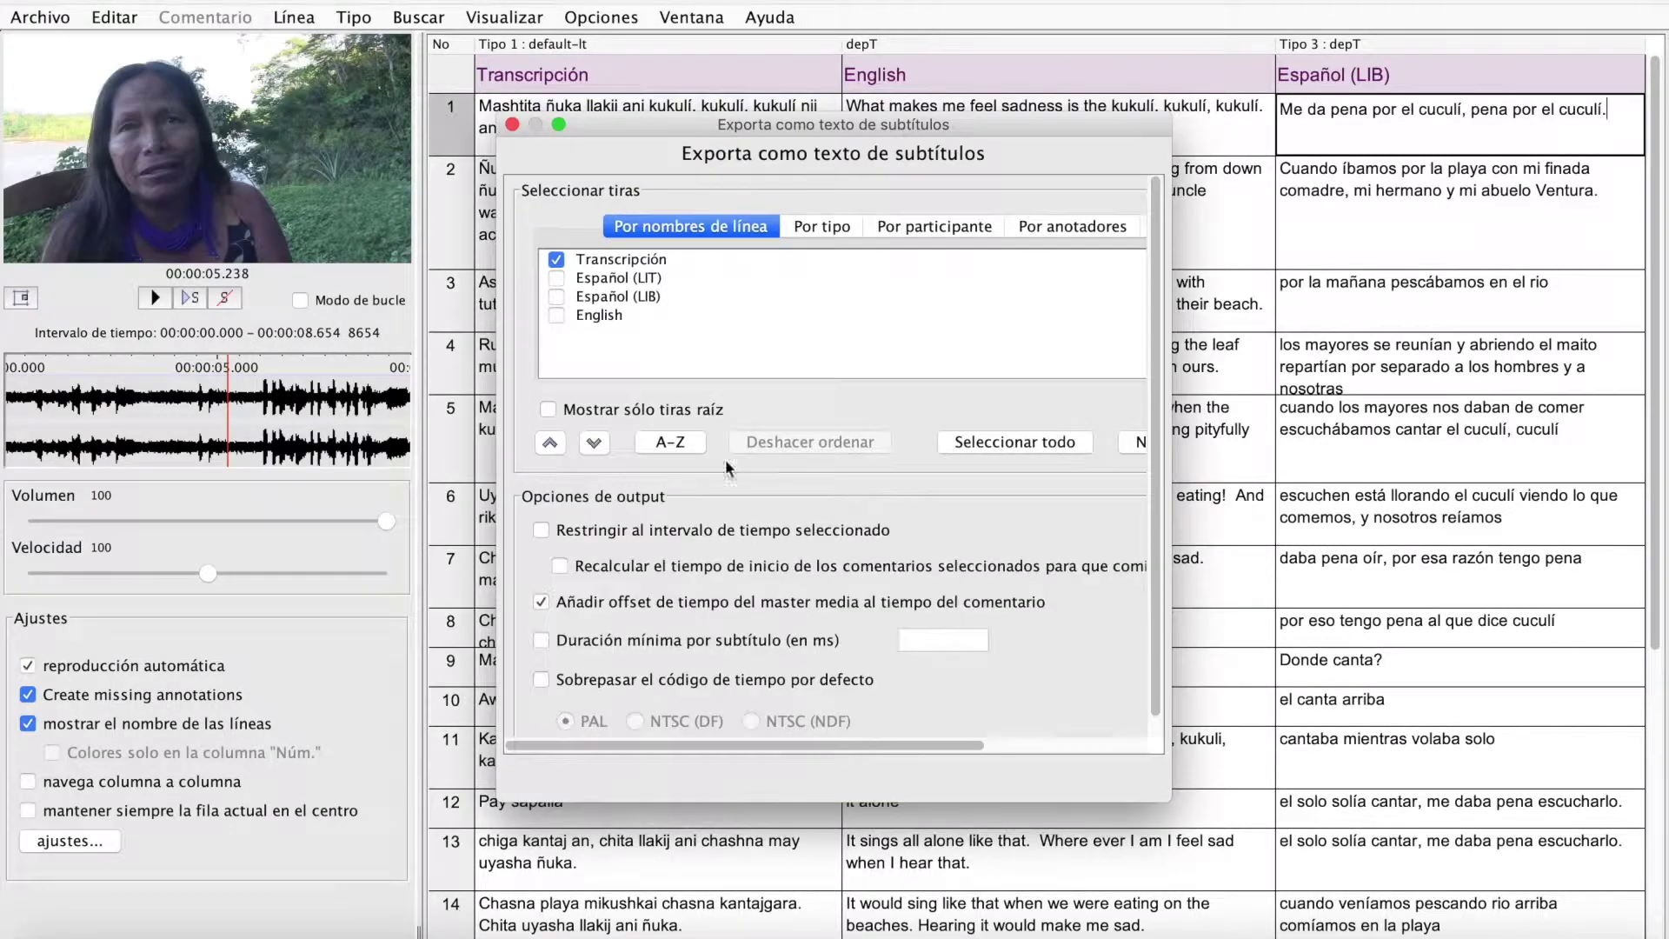
pyautogui.click(560, 262)
pyautogui.click(559, 263)
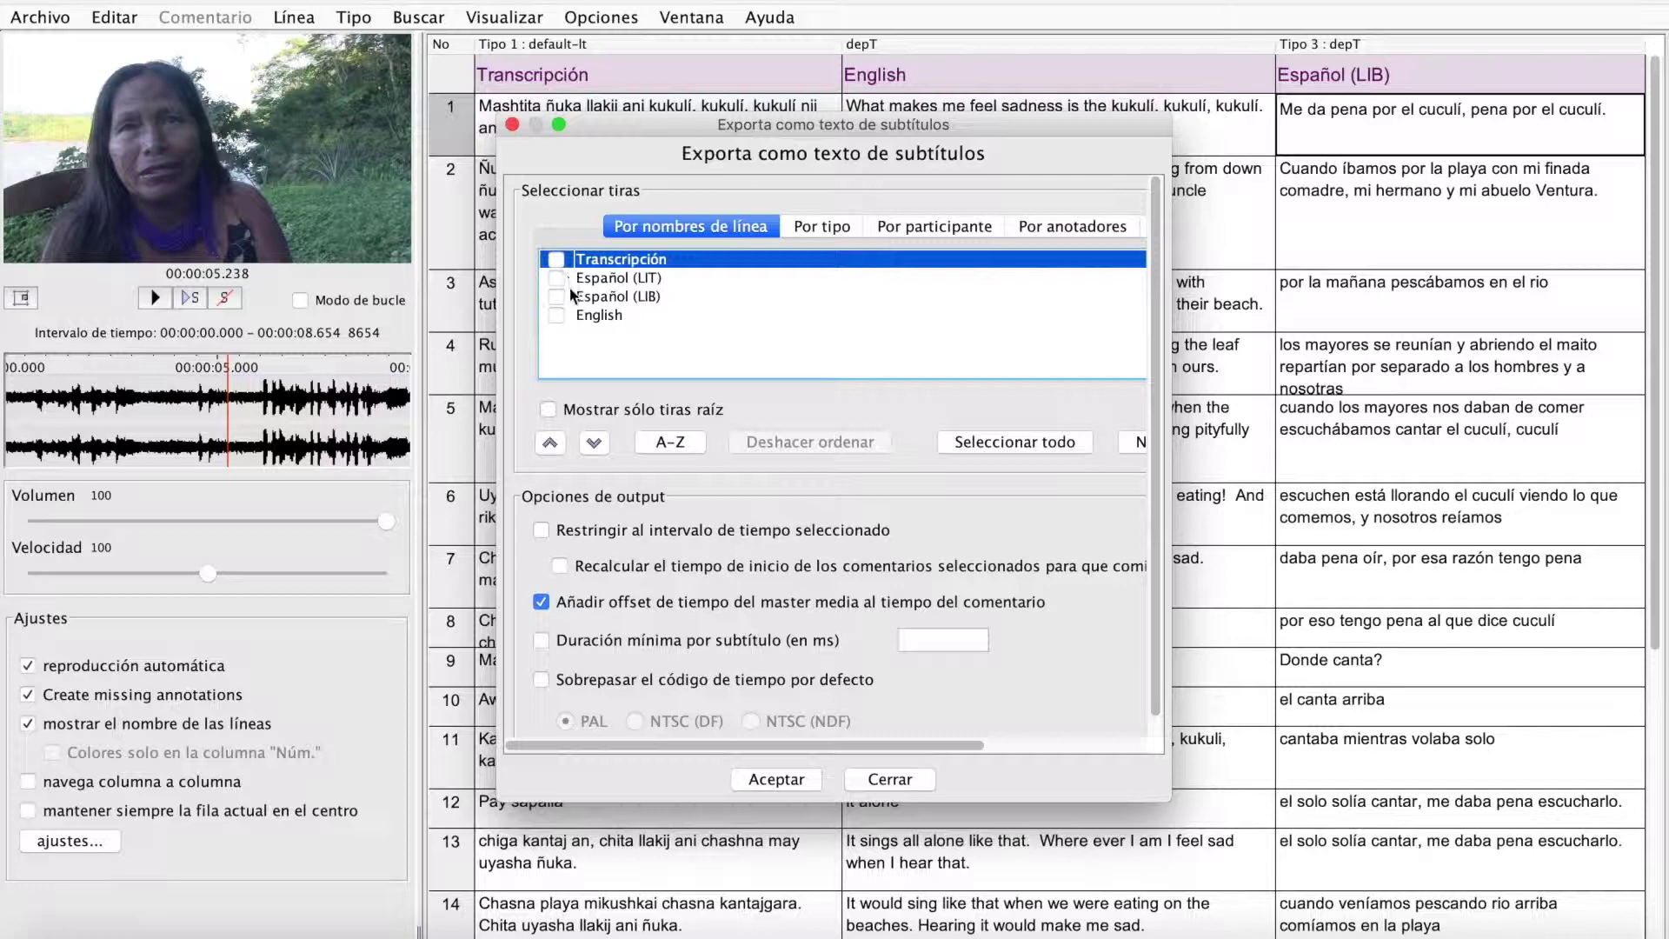
pyautogui.click(570, 299)
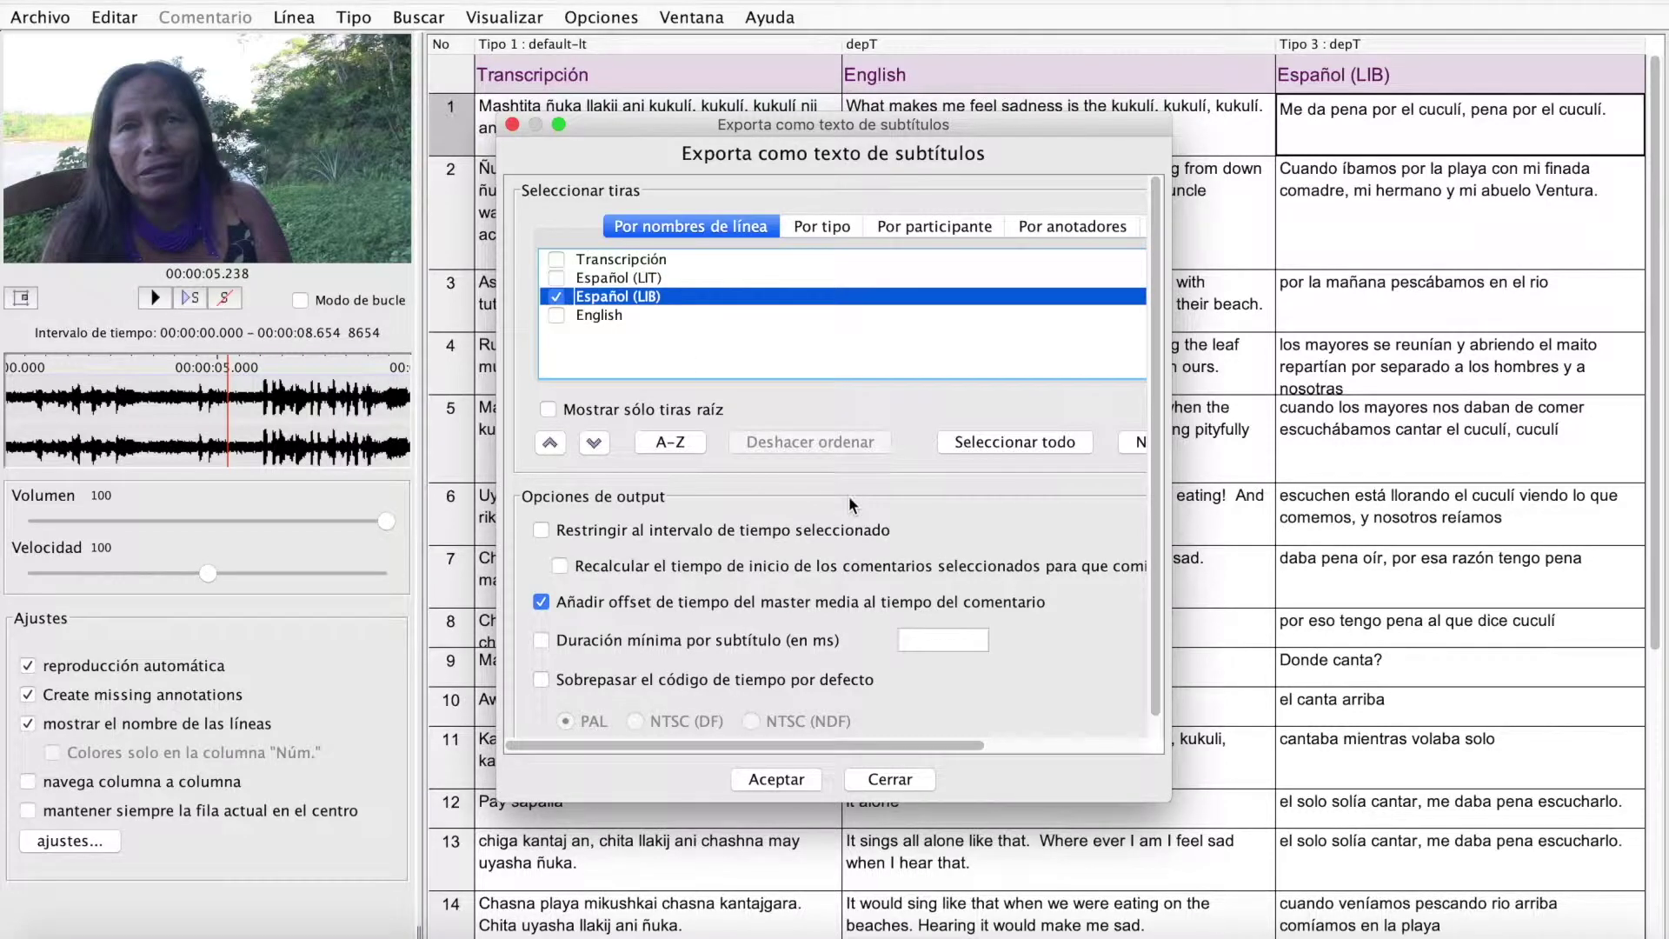
# Save the Spanish subtitle export as kukuli_español.srt on the Desktop and accept the encoding.
pyautogui.click(777, 788)
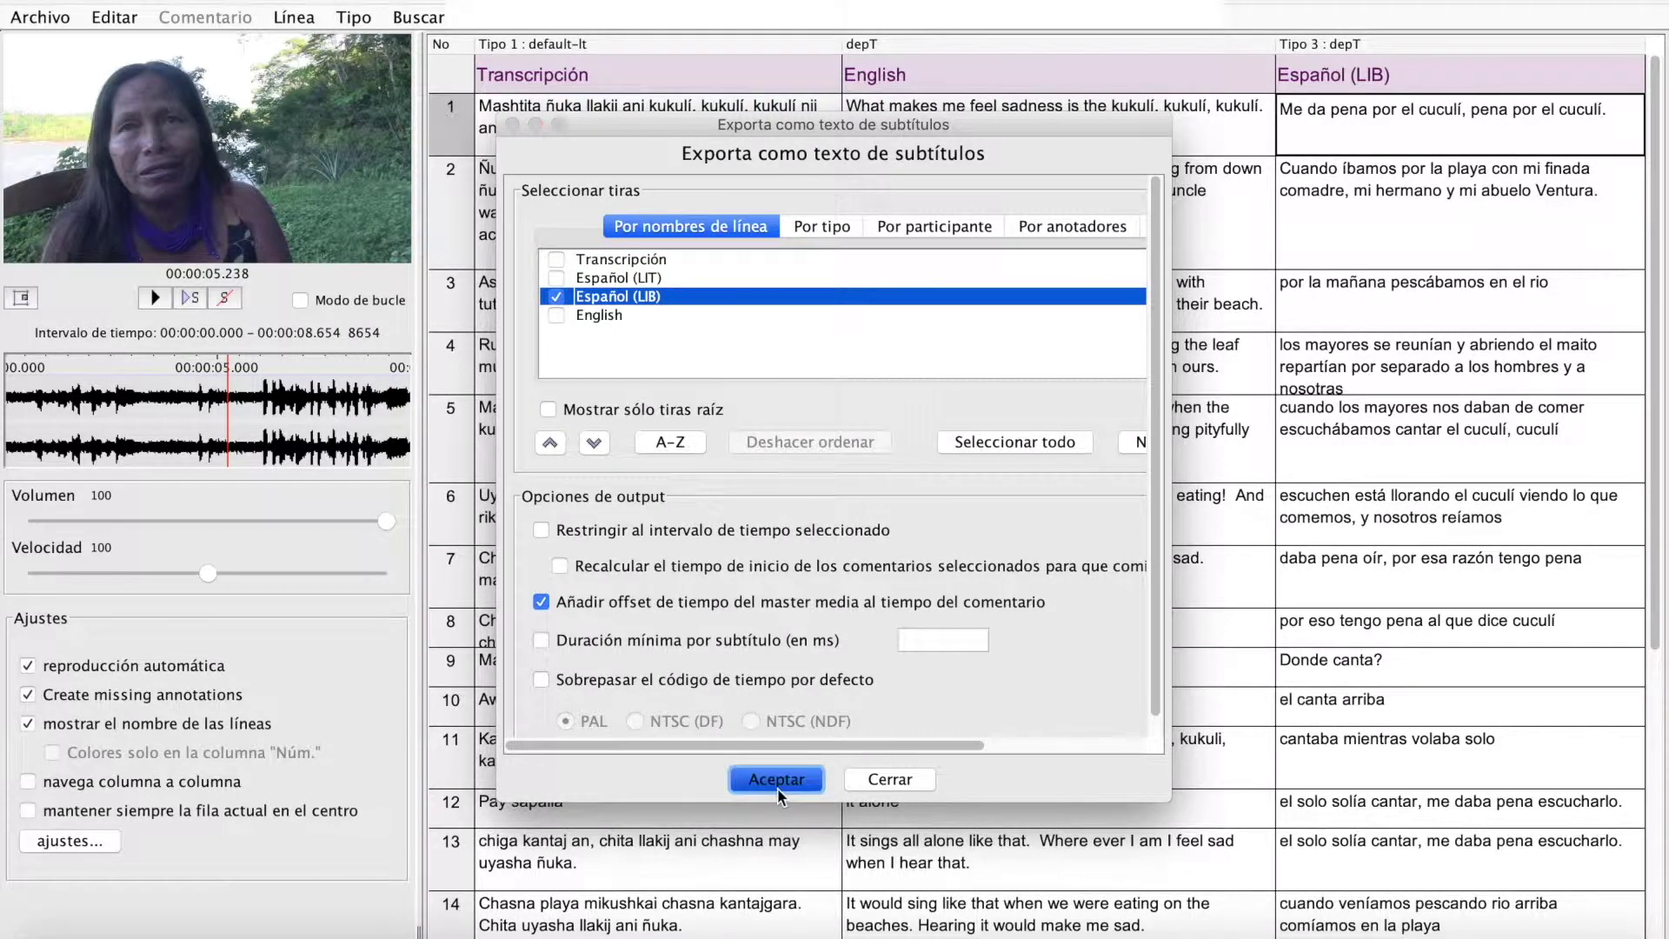
pyautogui.write('kukuli')
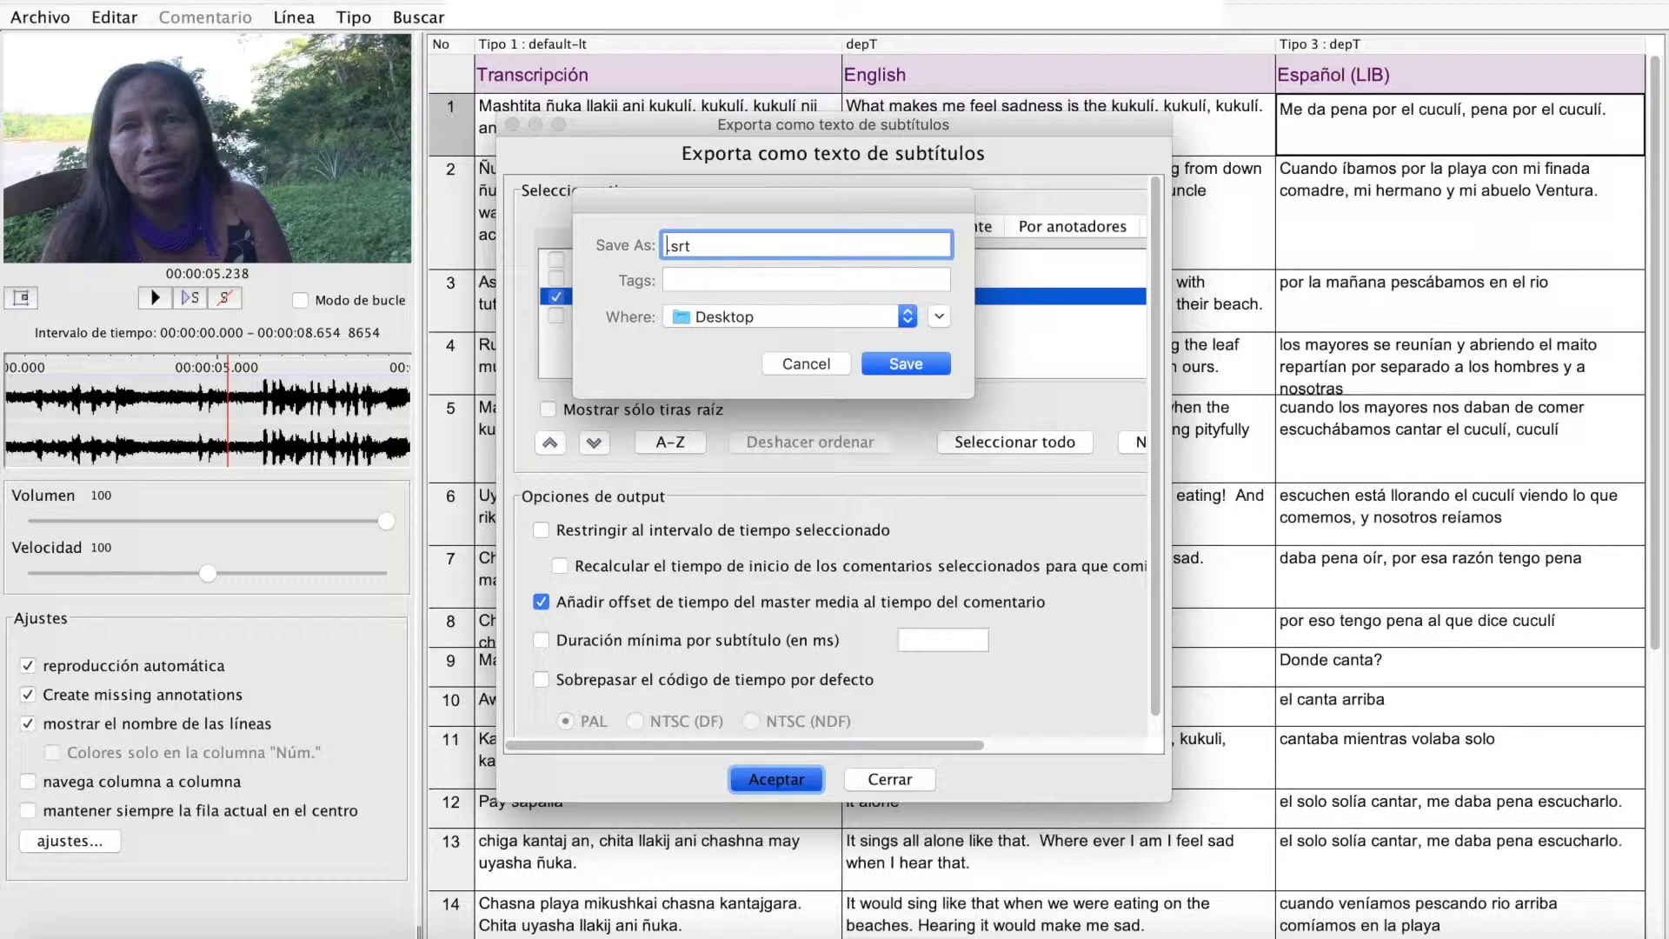
pyautogui.write('_español')
pyautogui.click(925, 365)
pyautogui.click(819, 494)
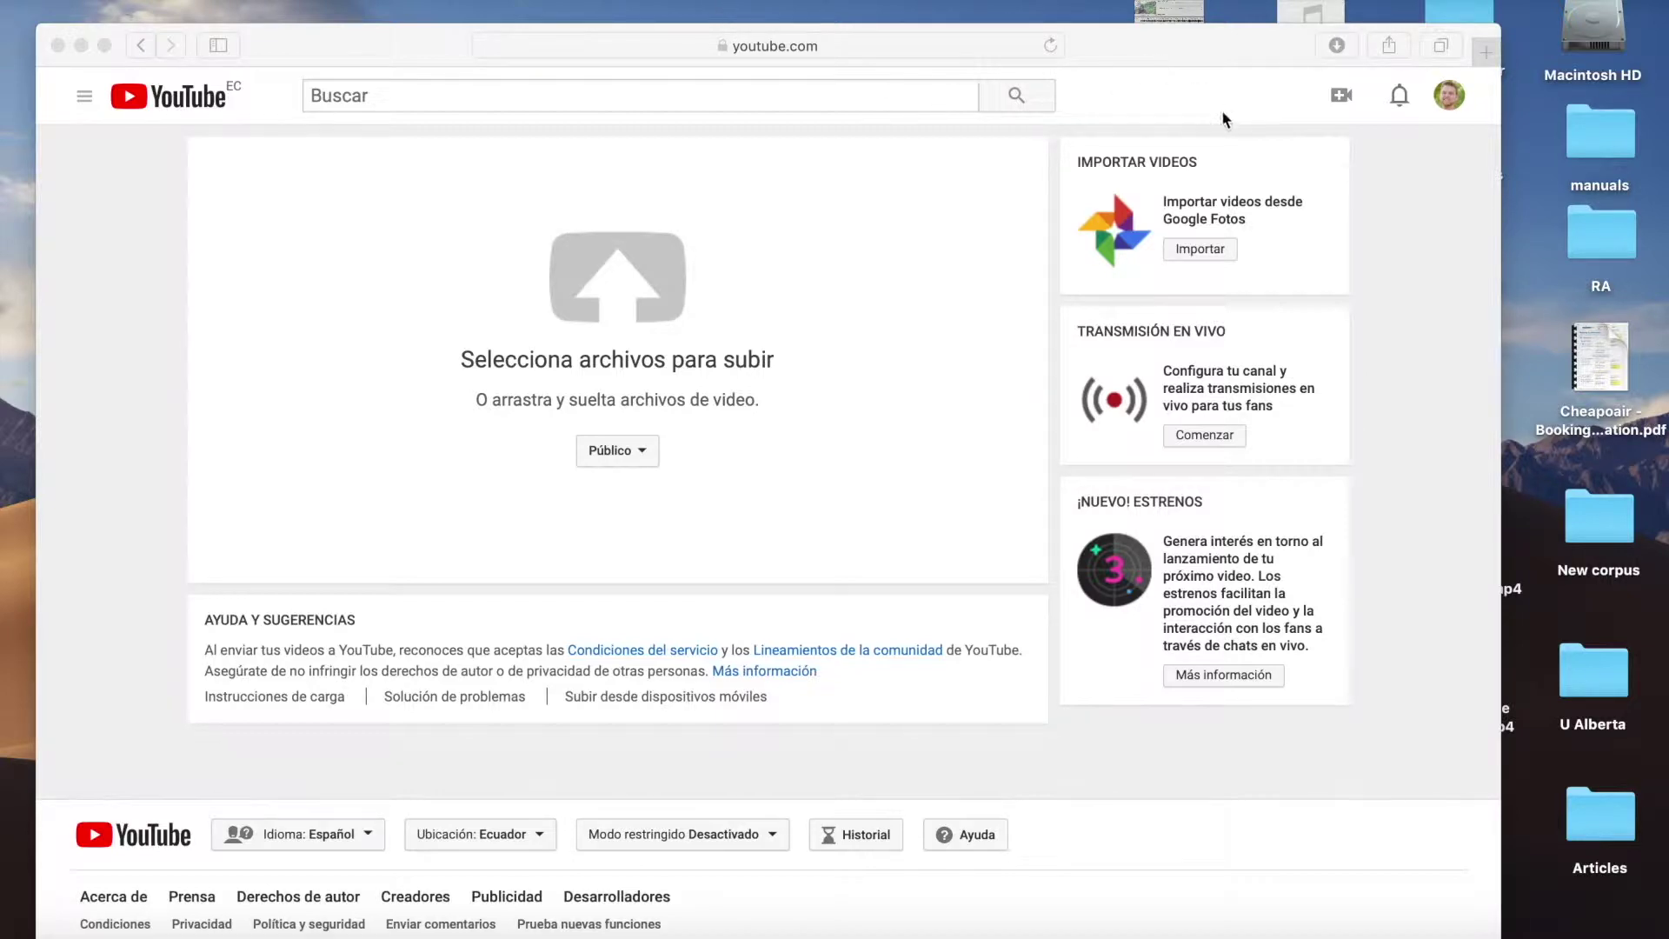
# Switch to the YouTube upload page in the browser and upload the Kukuli Bird MP4 video from the desktop.
pyautogui.moveTo(1142, 49); pyautogui.dragTo(704, 91)
pyautogui.click(1158, 322)
pyautogui.click(1158, 321)
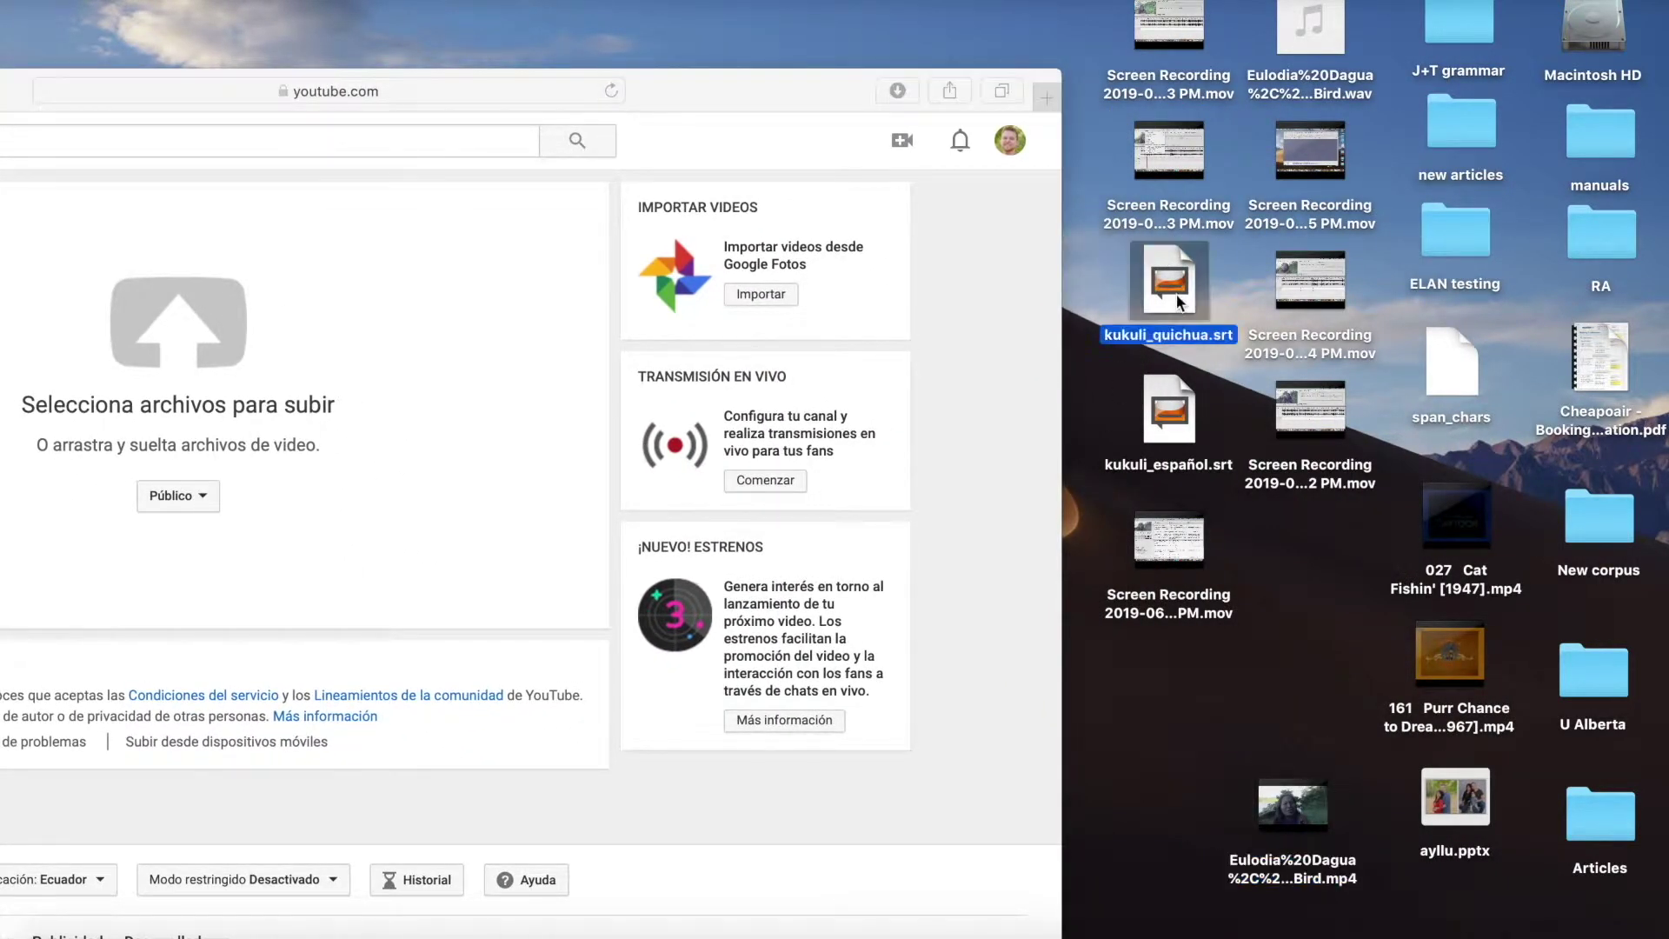
pyautogui.click(1169, 418)
pyautogui.click(1299, 831)
pyautogui.moveTo(1299, 831); pyautogui.dragTo(461, 367)
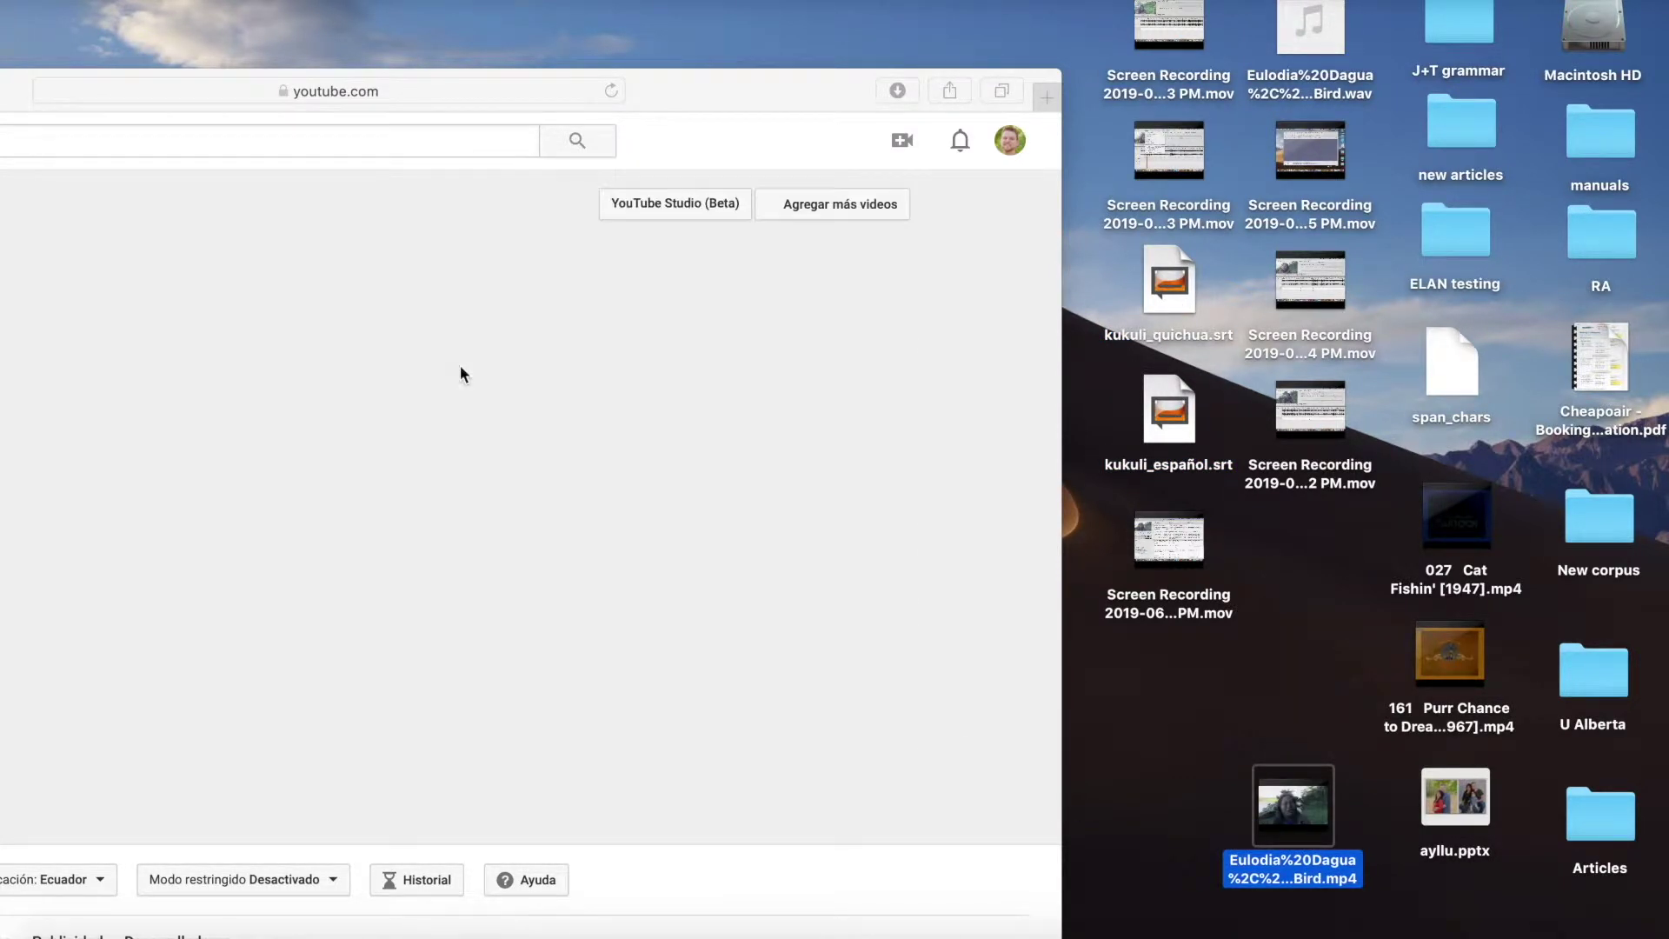
pyautogui.moveTo(701, 97); pyautogui.dragTo(1126, 68)
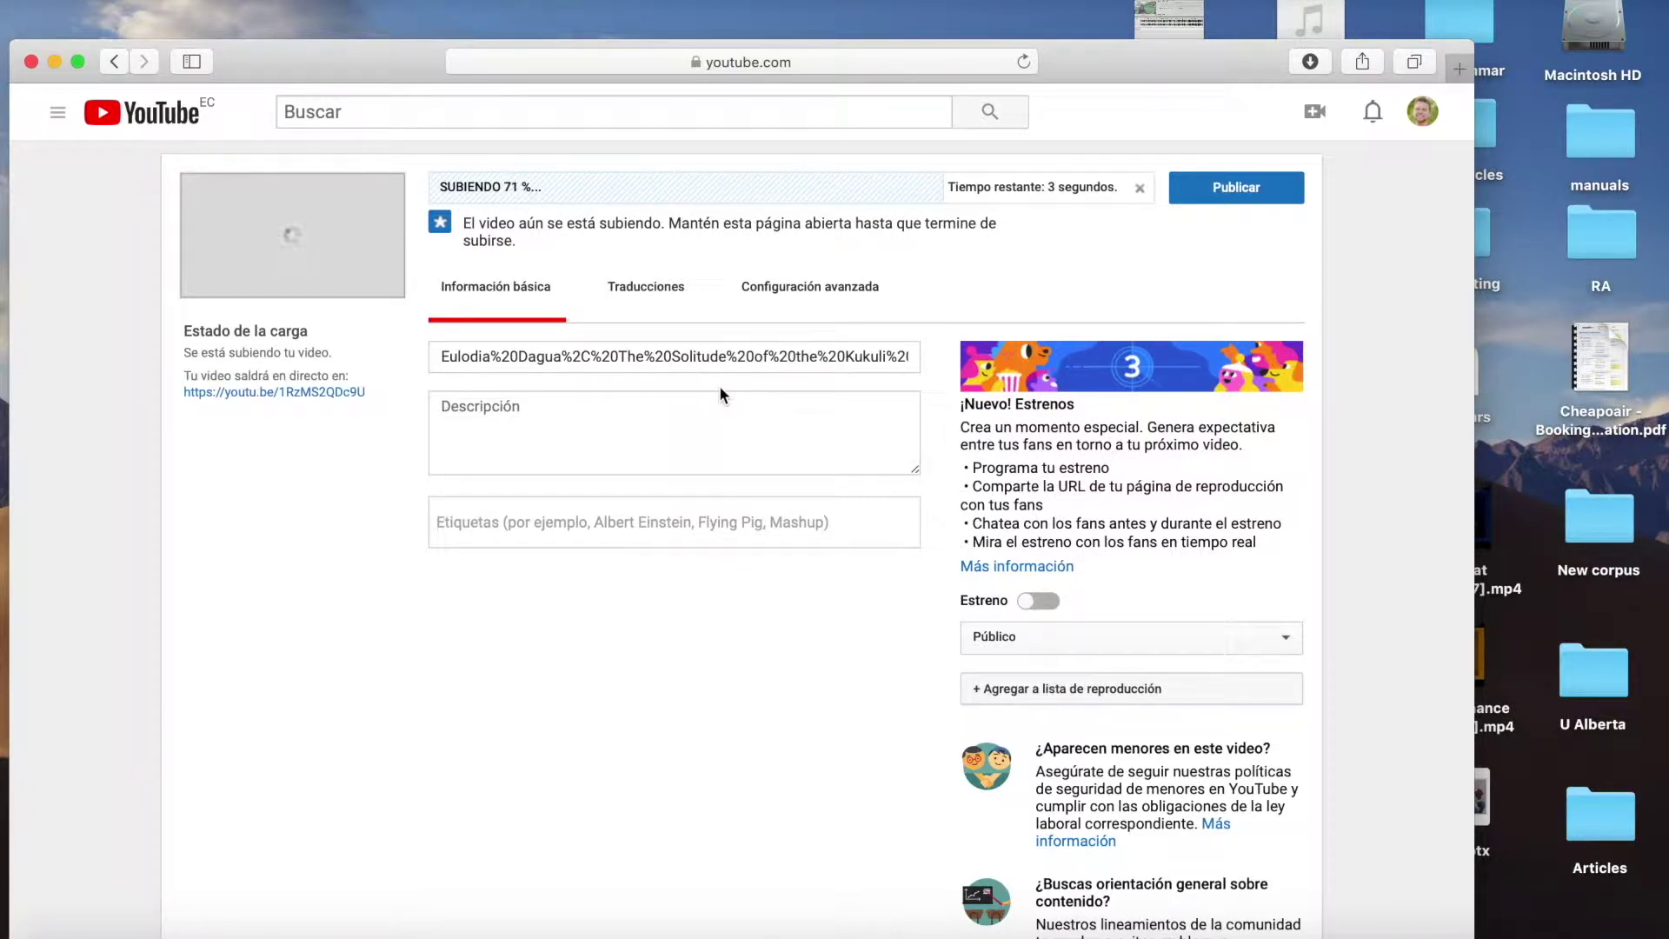
# Check the uploaded video's translation settings, return to its basic information, and set the visibility to Privado.
pyautogui.click(648, 298)
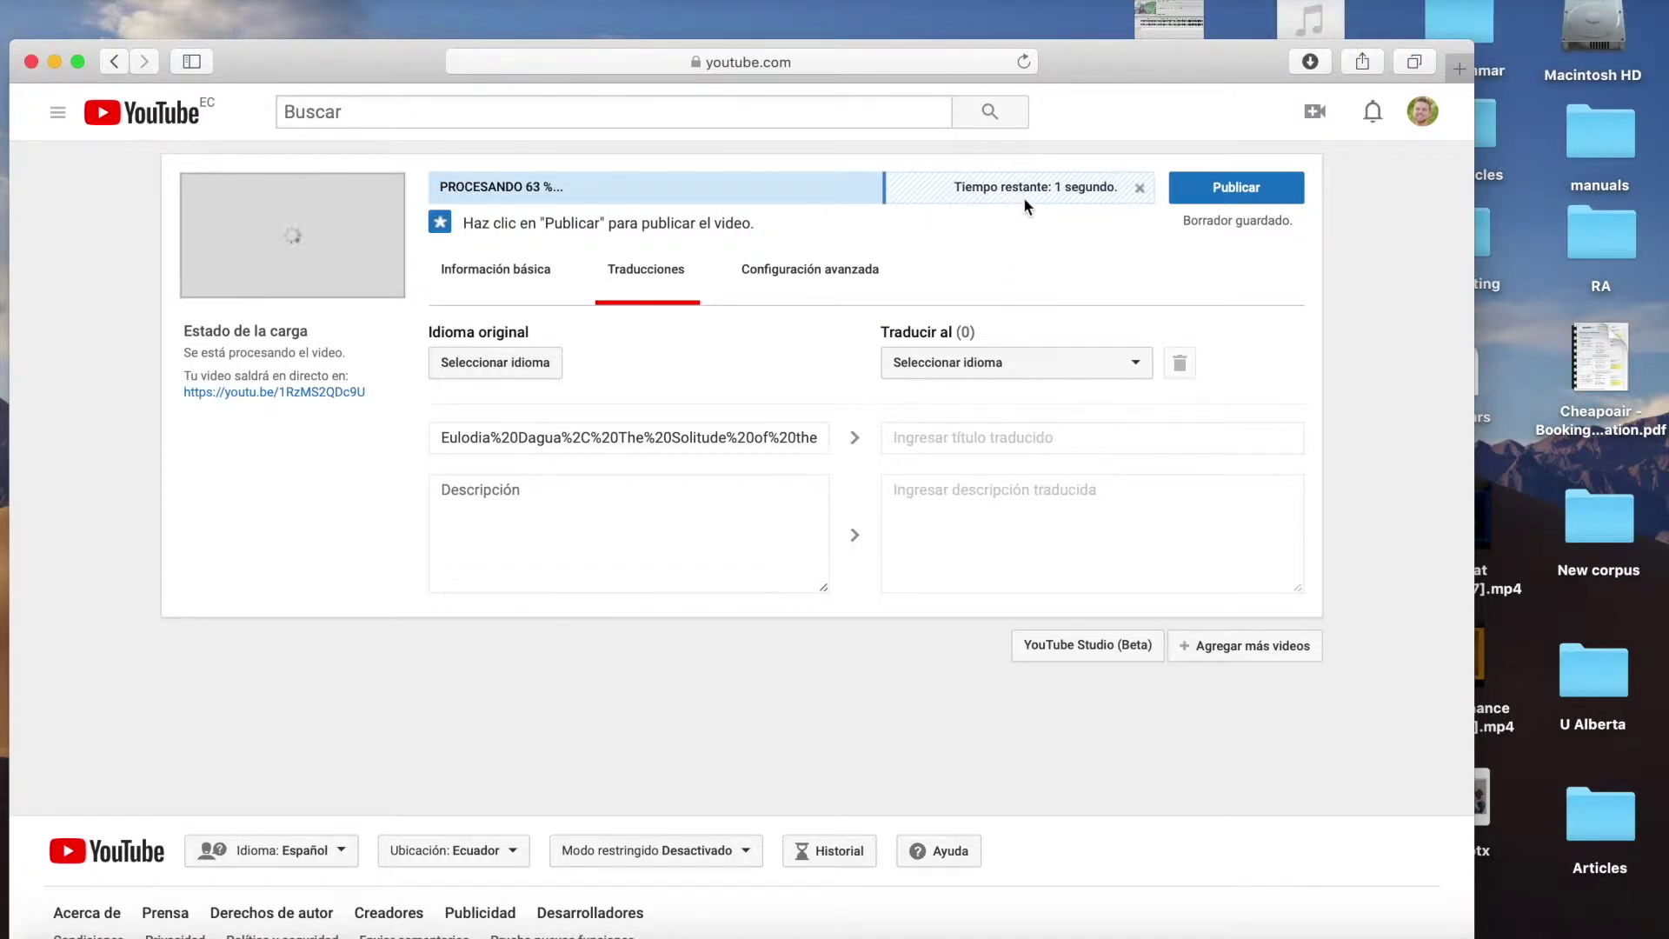
pyautogui.click(479, 295)
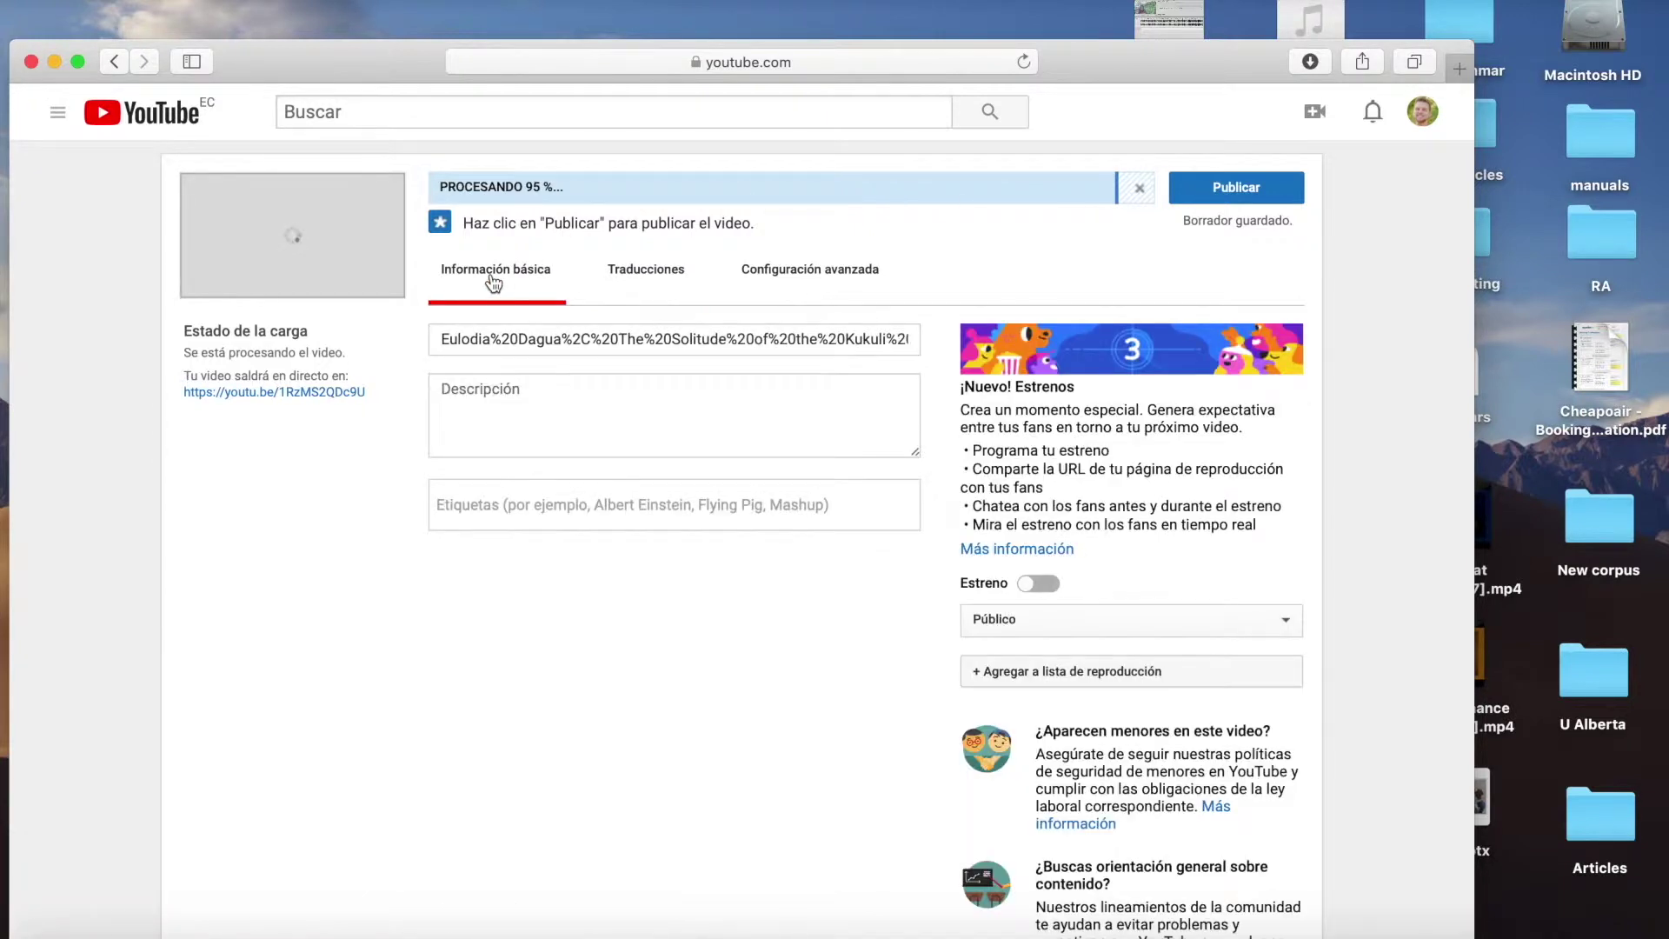
pyautogui.click(1146, 626)
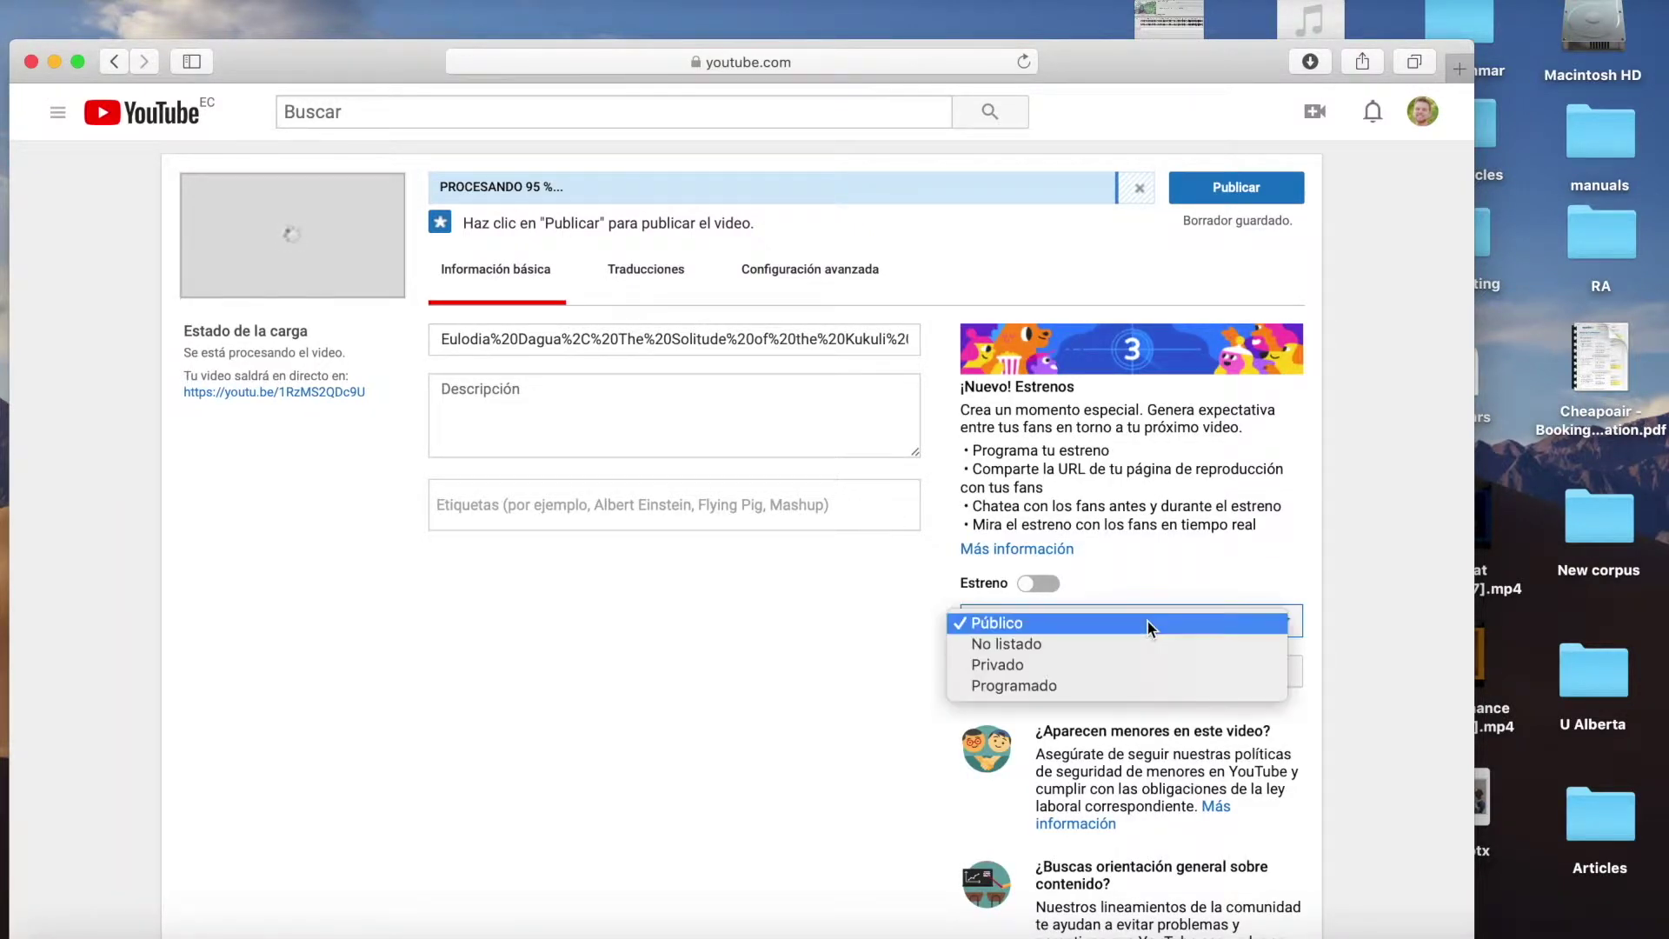
pyautogui.click(1044, 665)
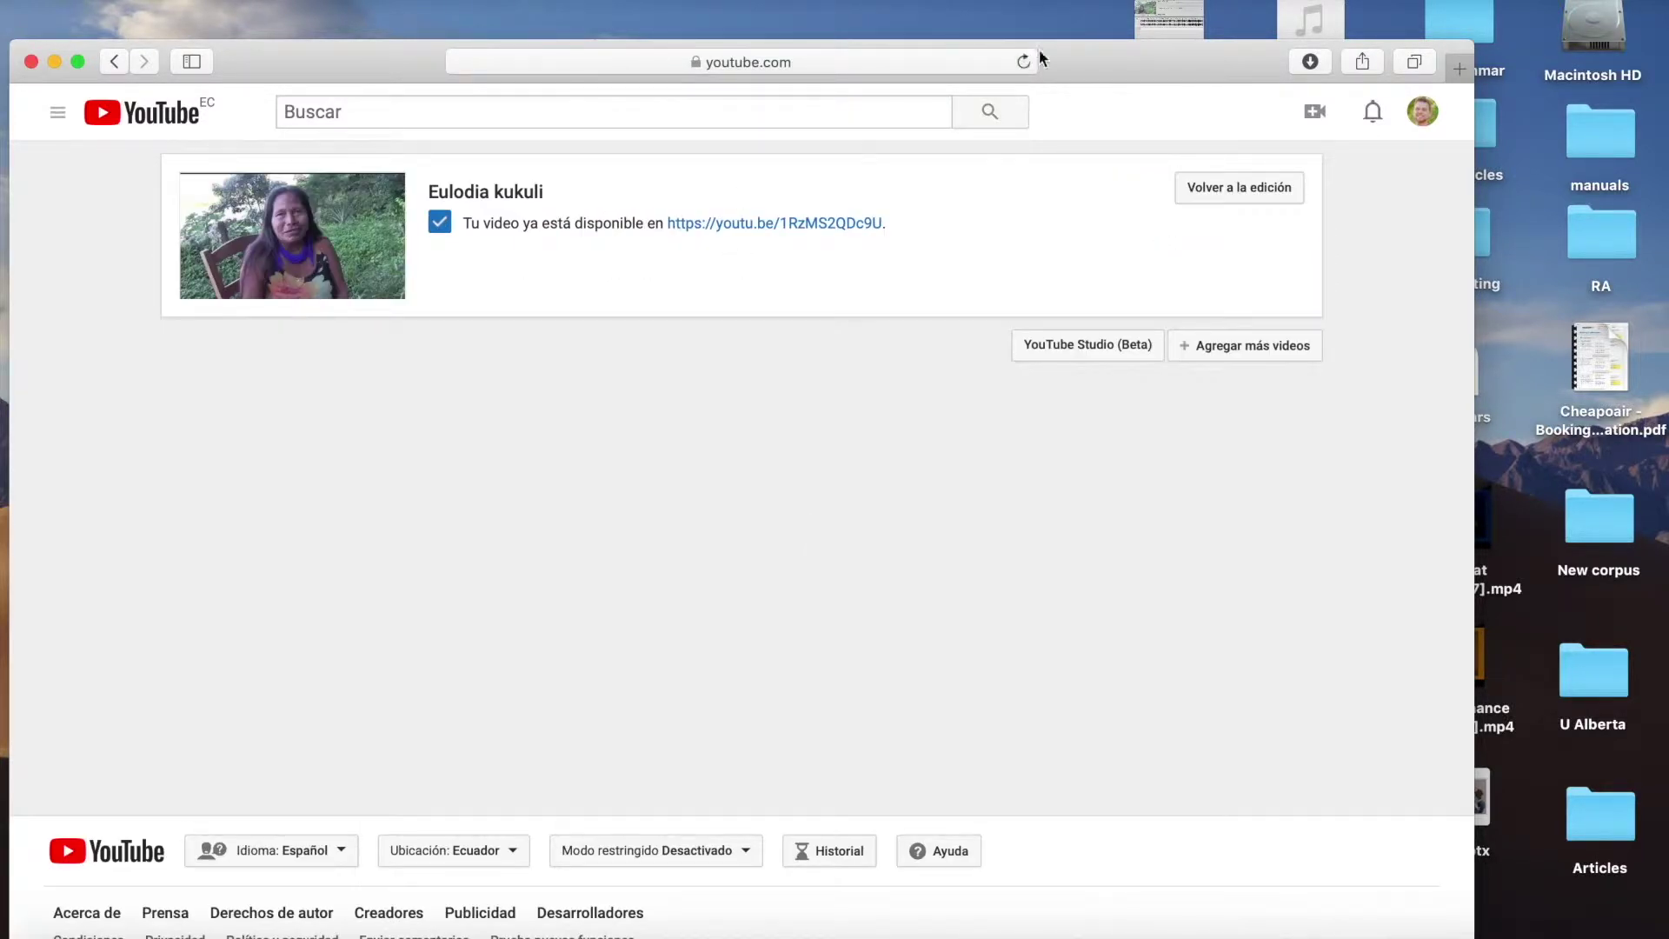
# Open the published video's page from its link, pause playback, and bring its editing options into view.
pyautogui.moveTo(1078, 61); pyautogui.dragTo(1160, 12)
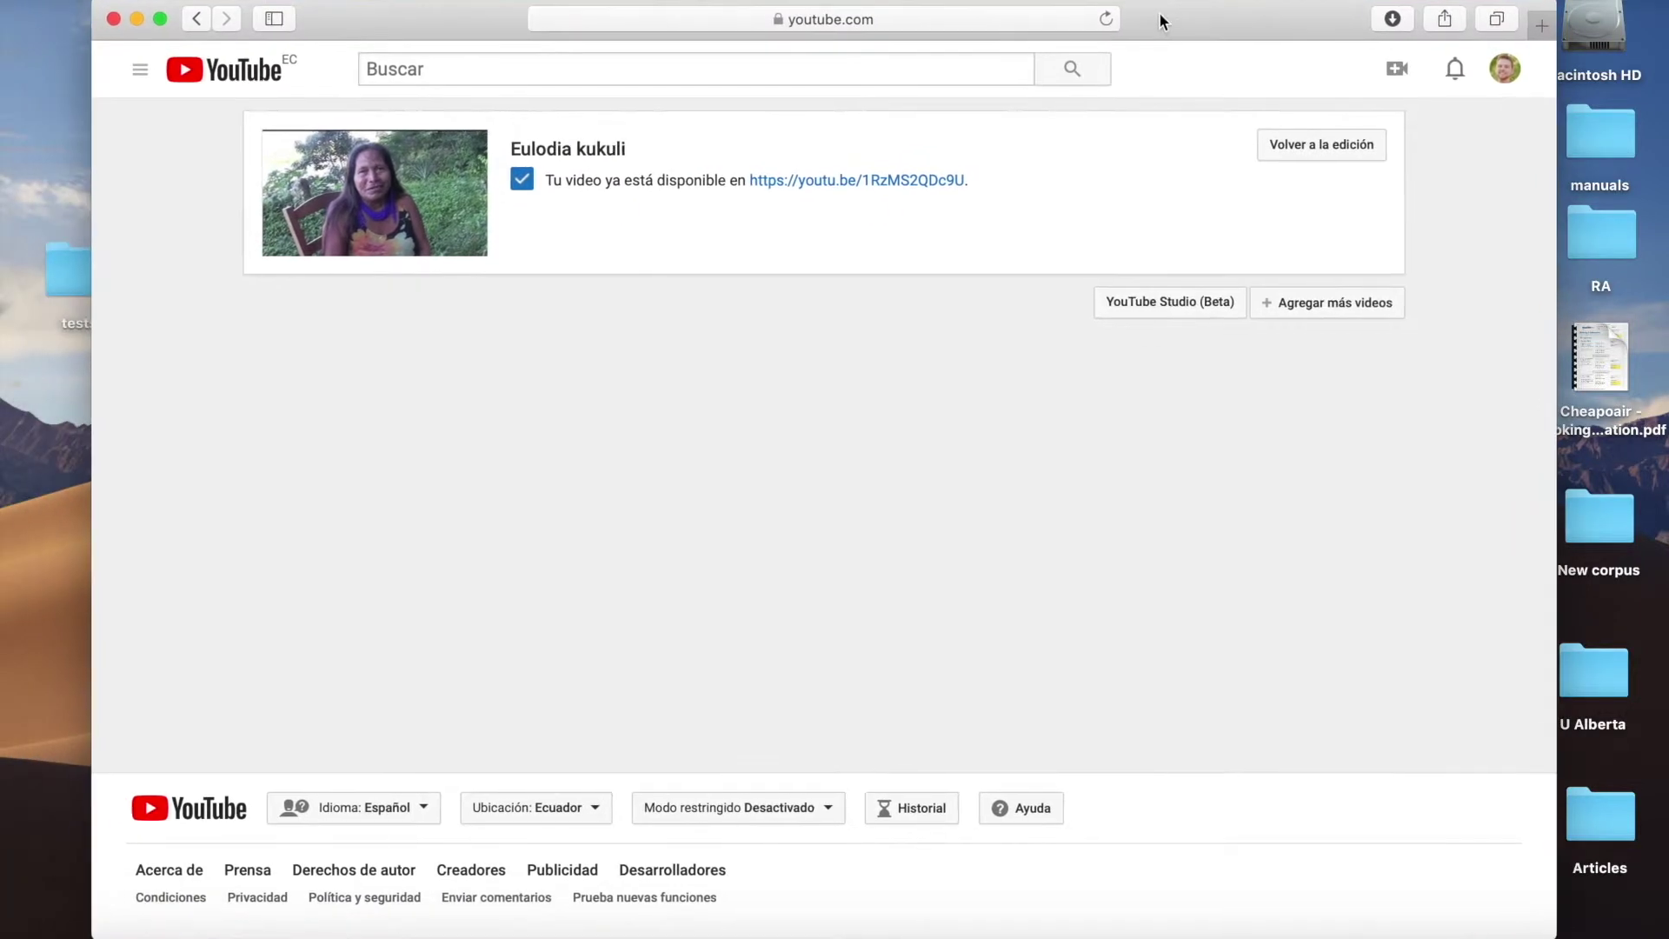
pyautogui.click(880, 181)
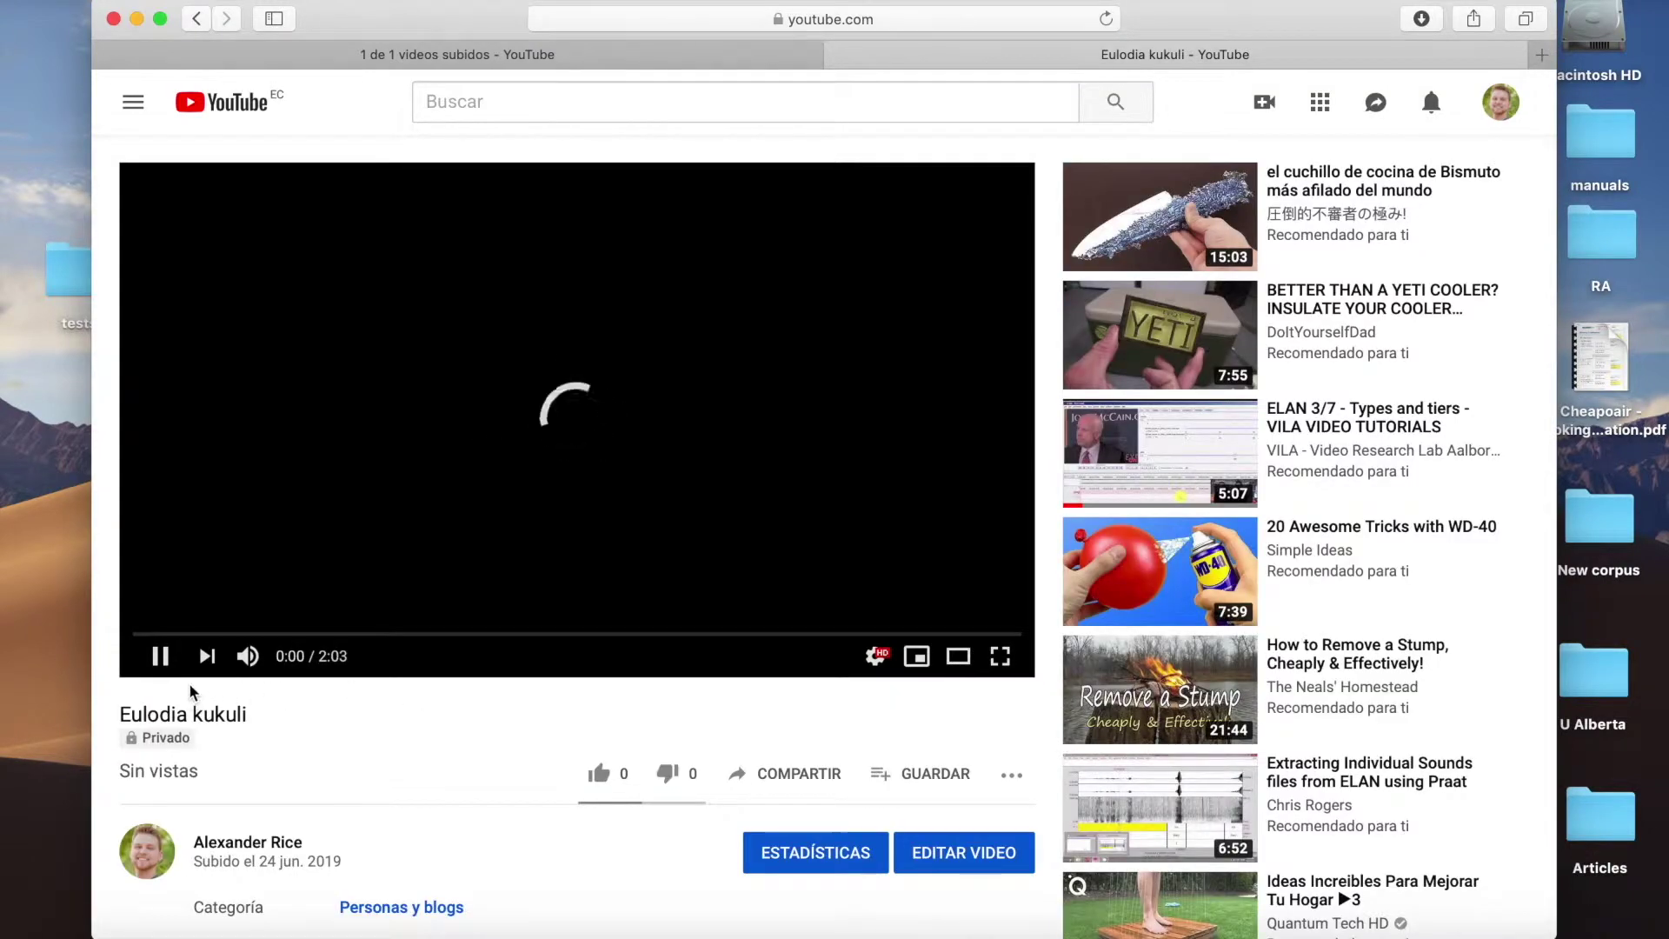
pyautogui.click(160, 656)
pyautogui.scroll(-2, 459, 739)
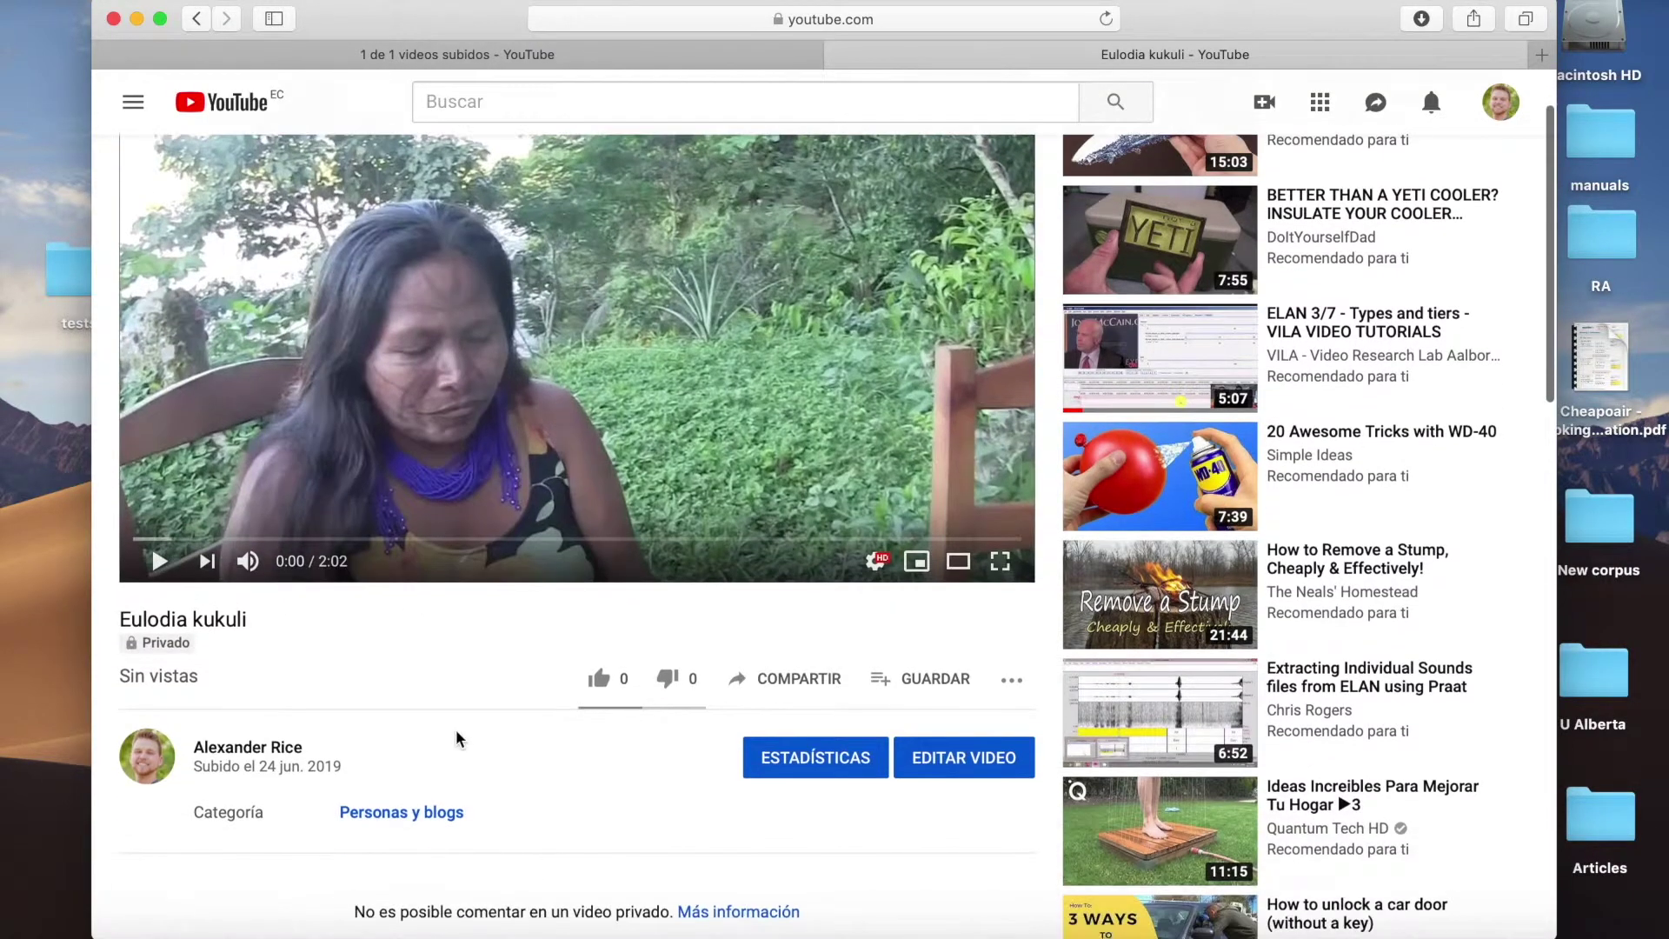
pyautogui.scroll(-2, 459, 740)
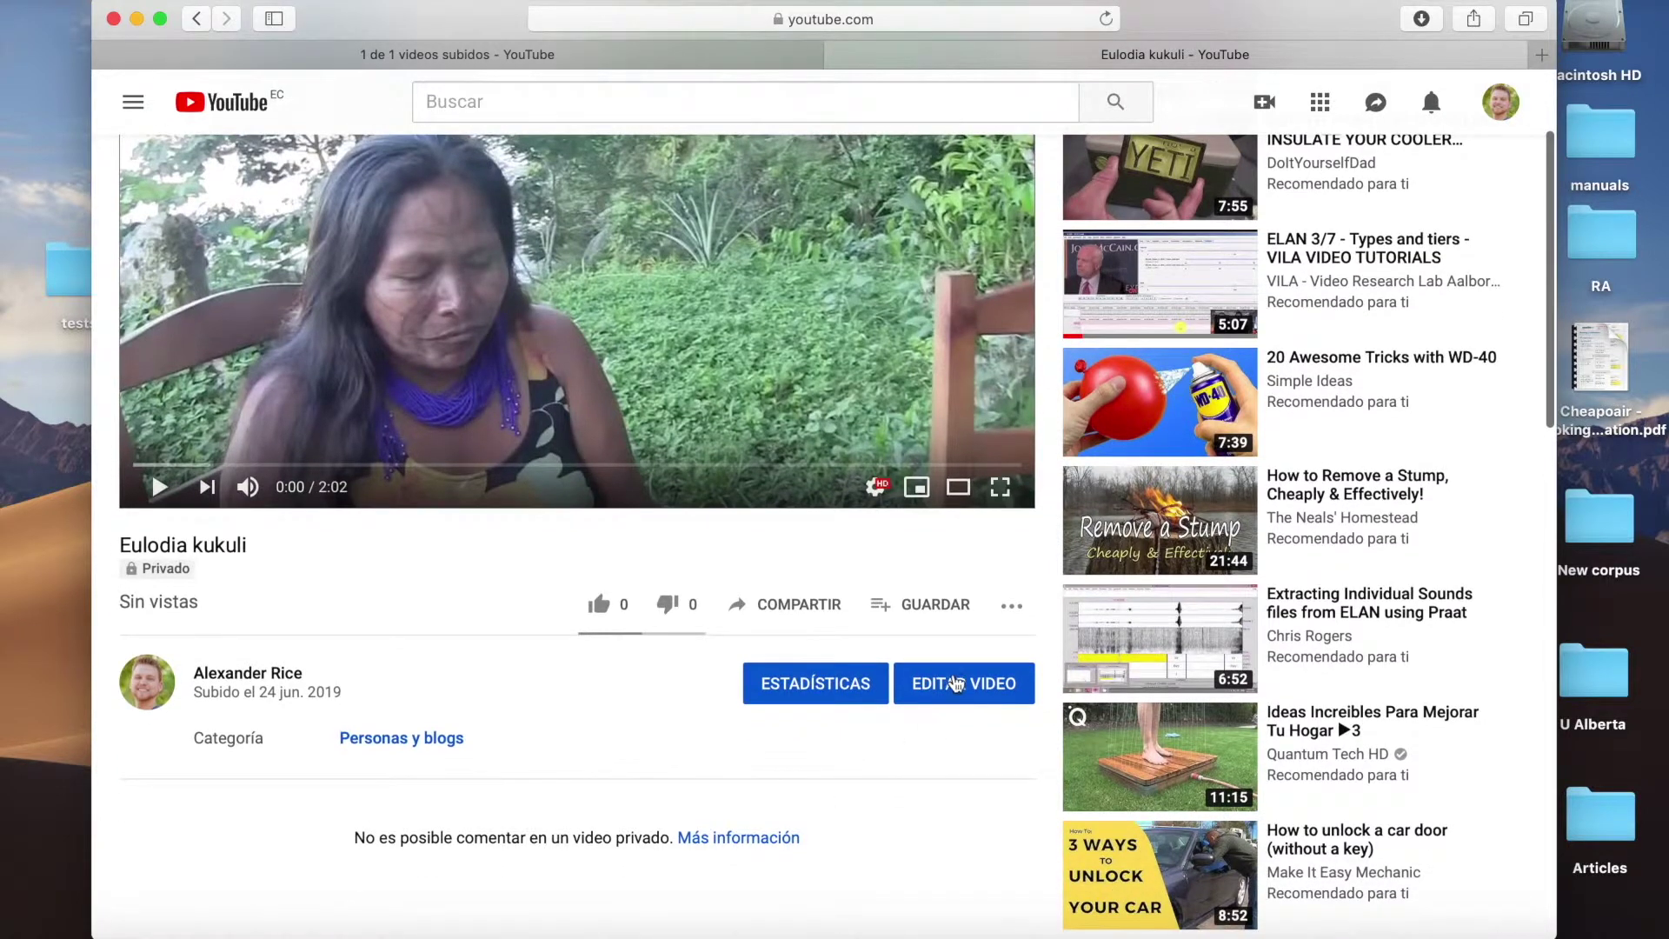
# Open the video's transcription settings in YouTube Studio and set the video language to Quechua as the channel default.
pyautogui.click(953, 680)
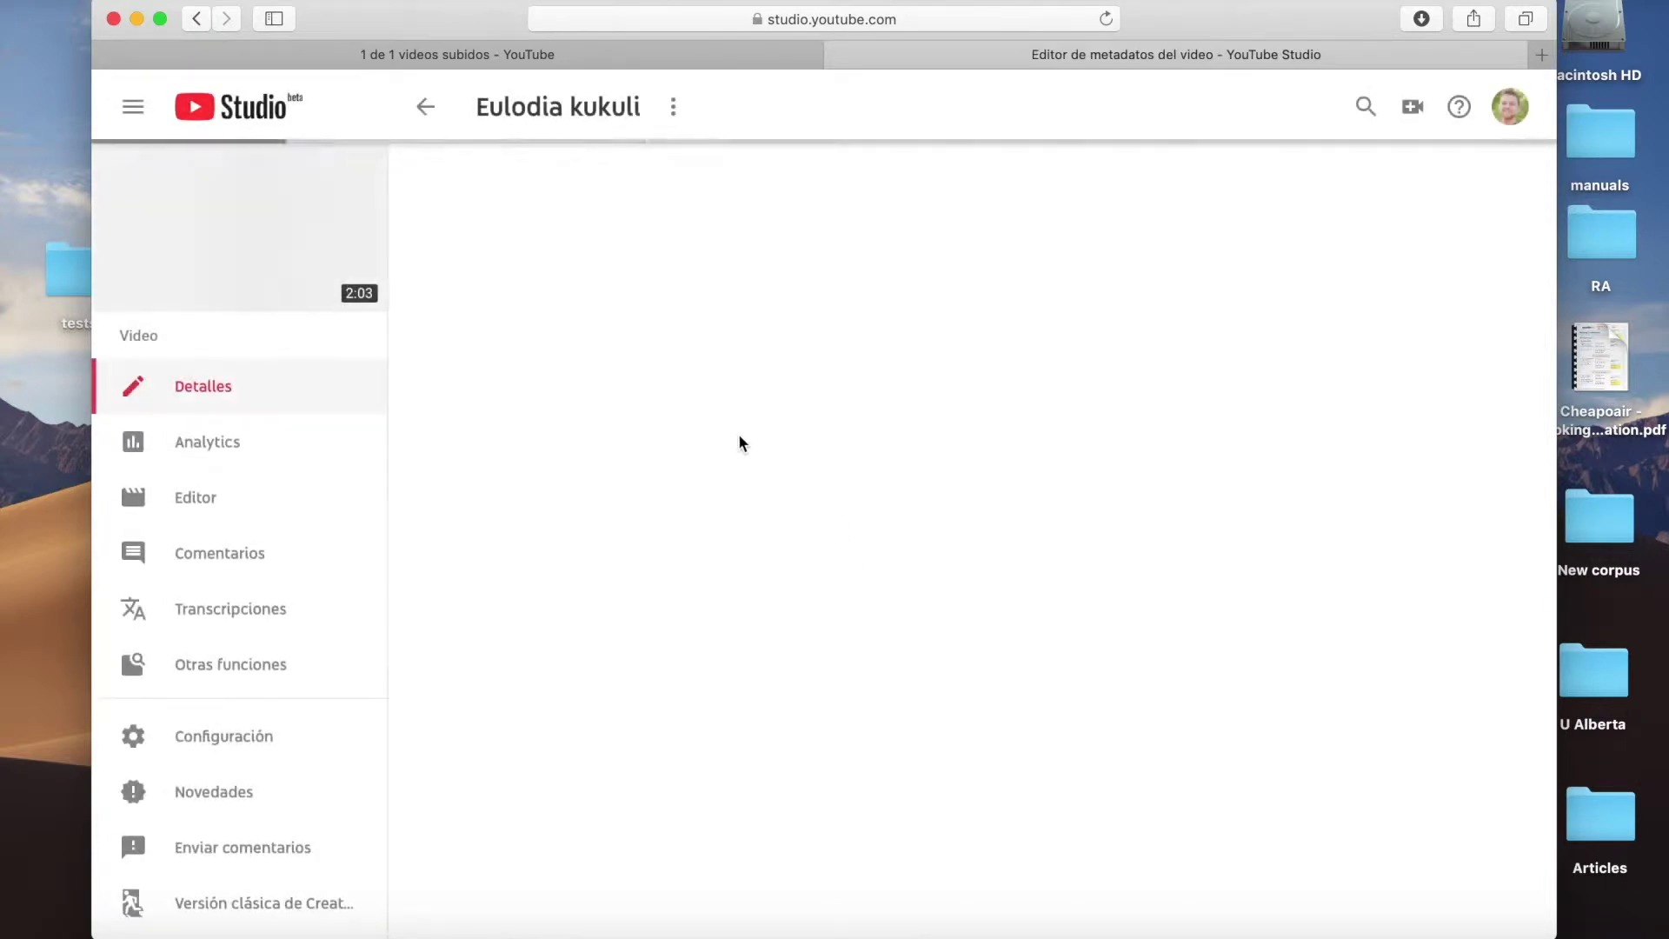
pyautogui.click(252, 609)
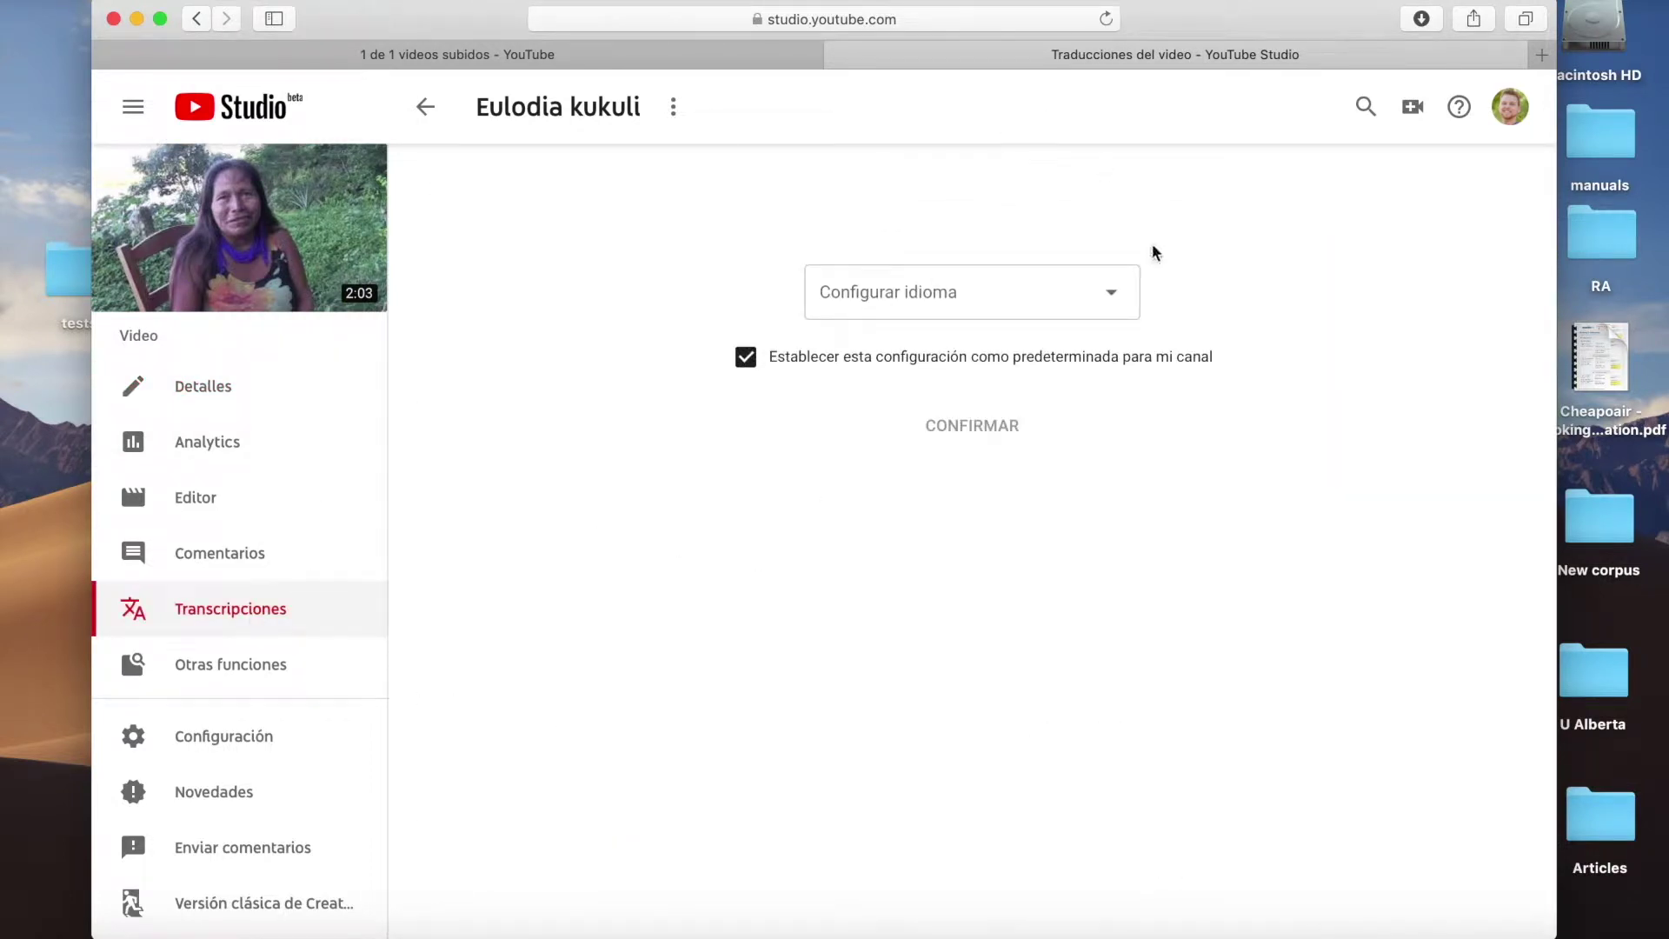
pyautogui.click(1113, 292)
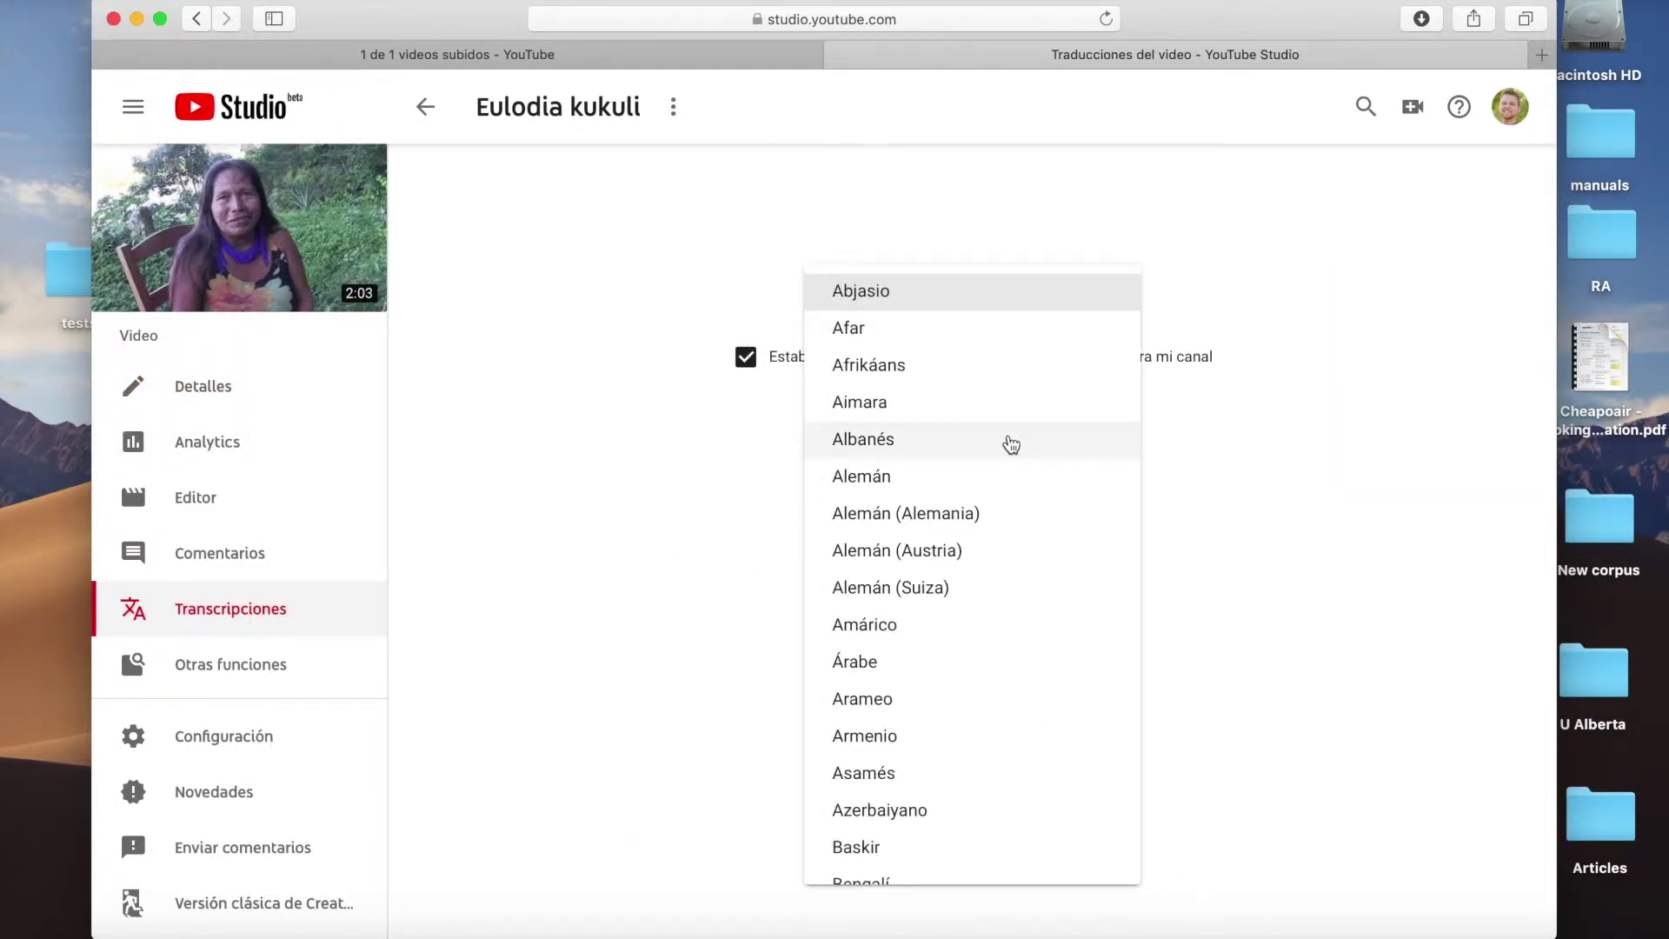
pyautogui.press('q')
pyautogui.click(926, 575)
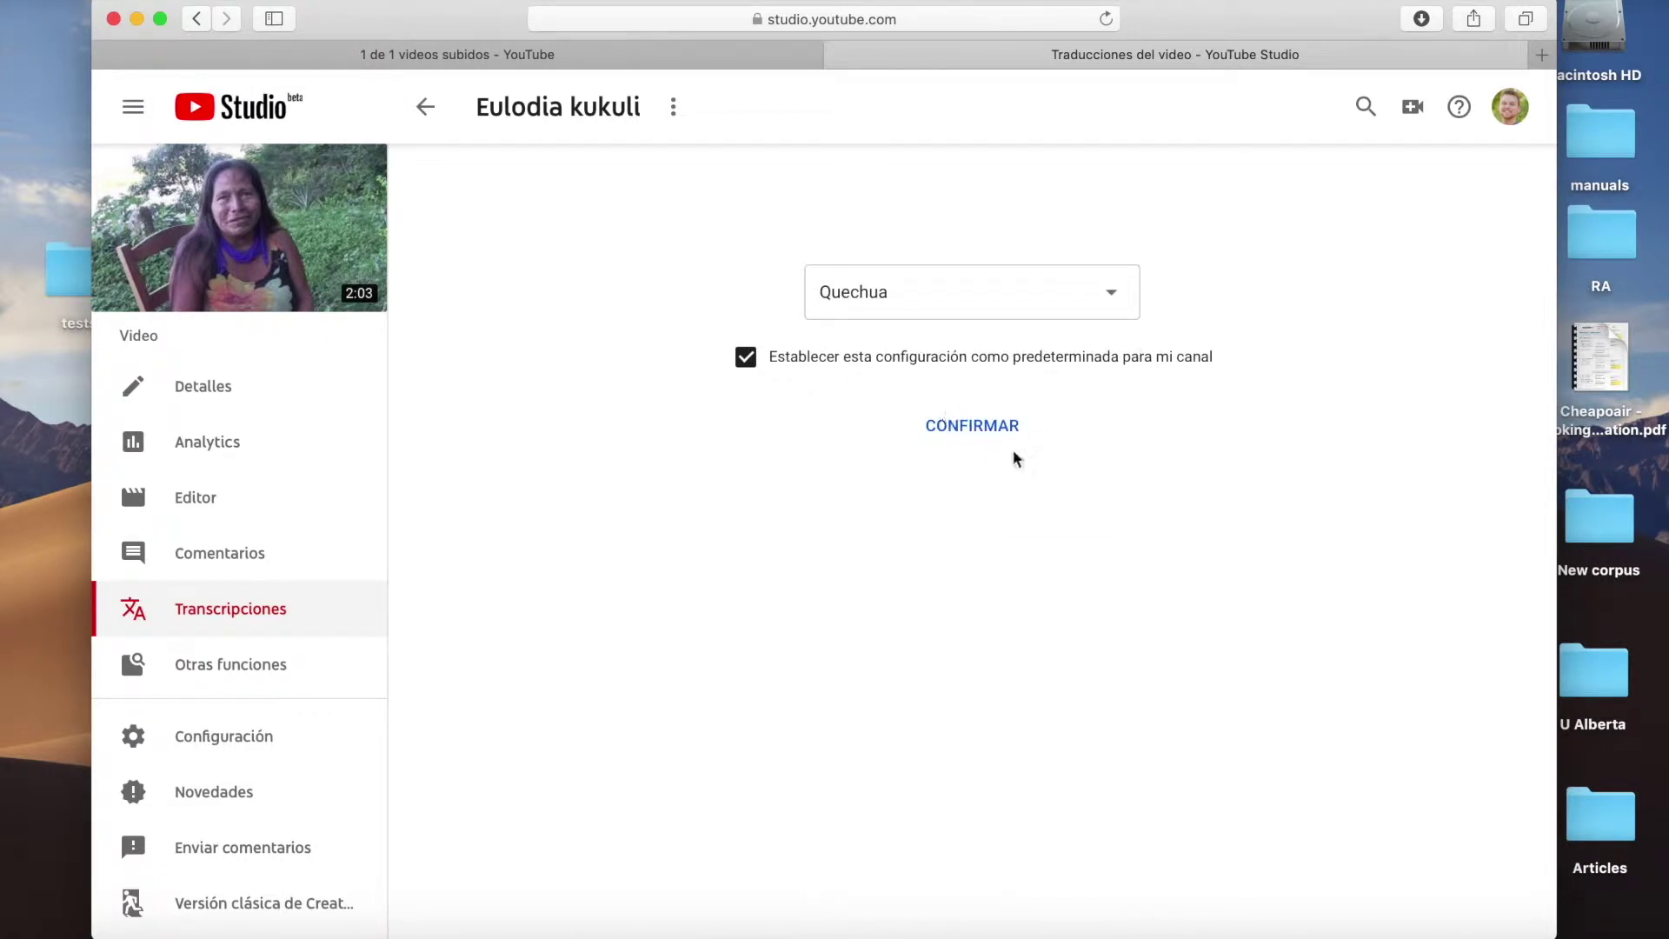
pyautogui.click(989, 432)
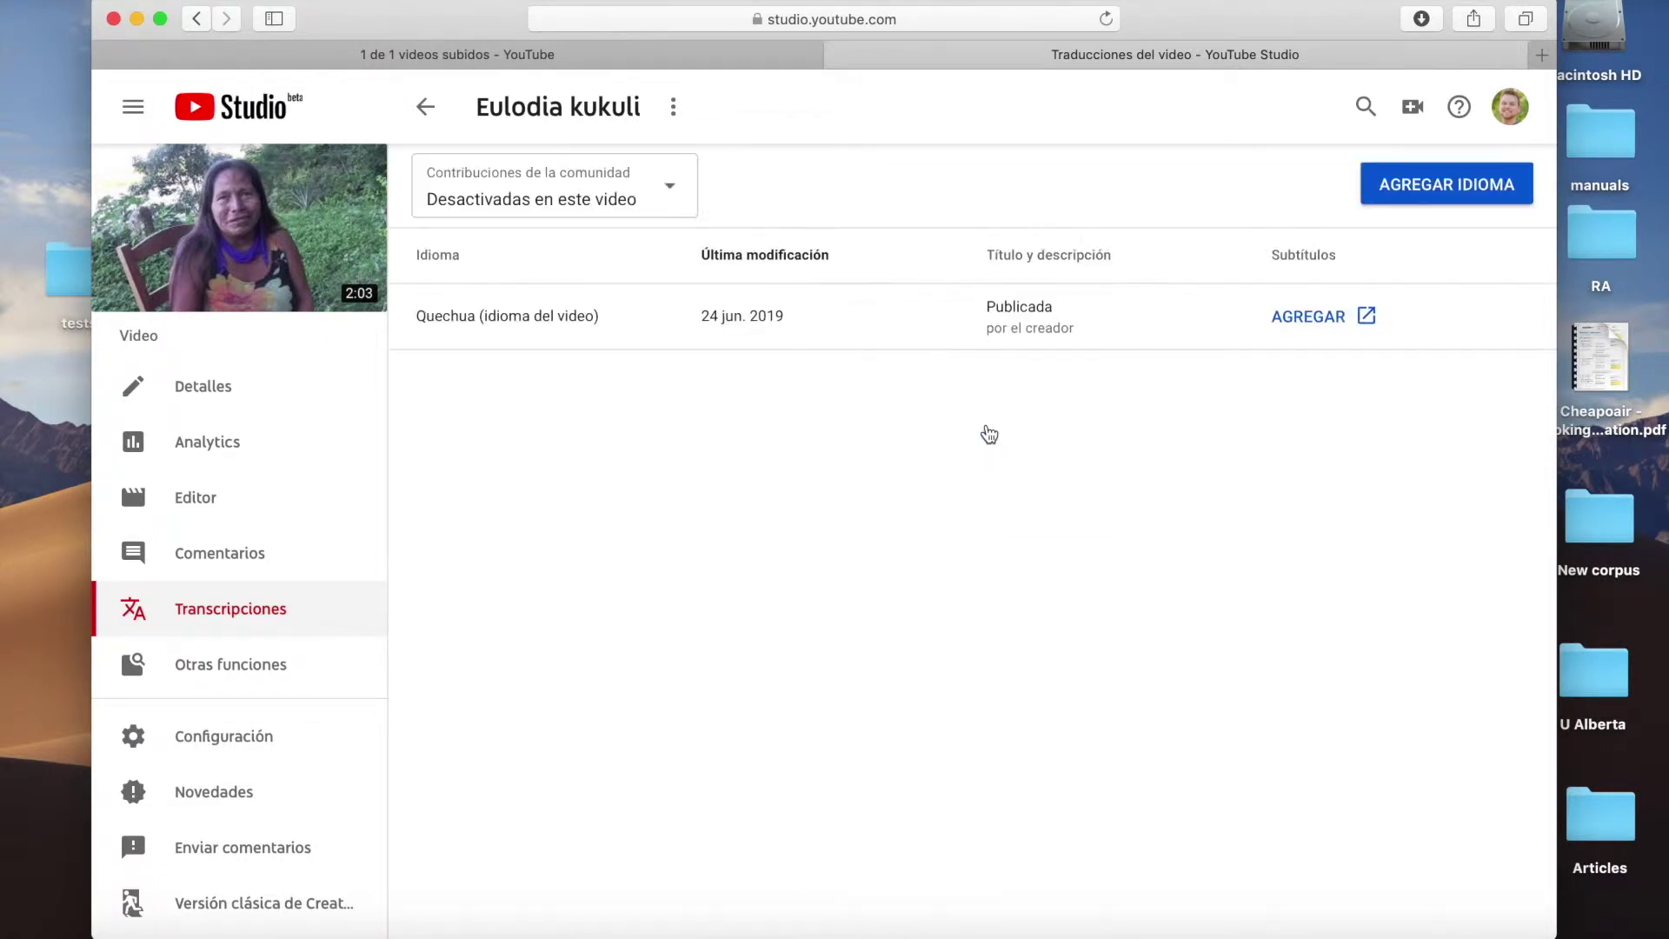
# Add Quechua subtitles to the video by uploading the subtitle file kukuli_quichua.srt from the Desktop.
pyautogui.click(1304, 316)
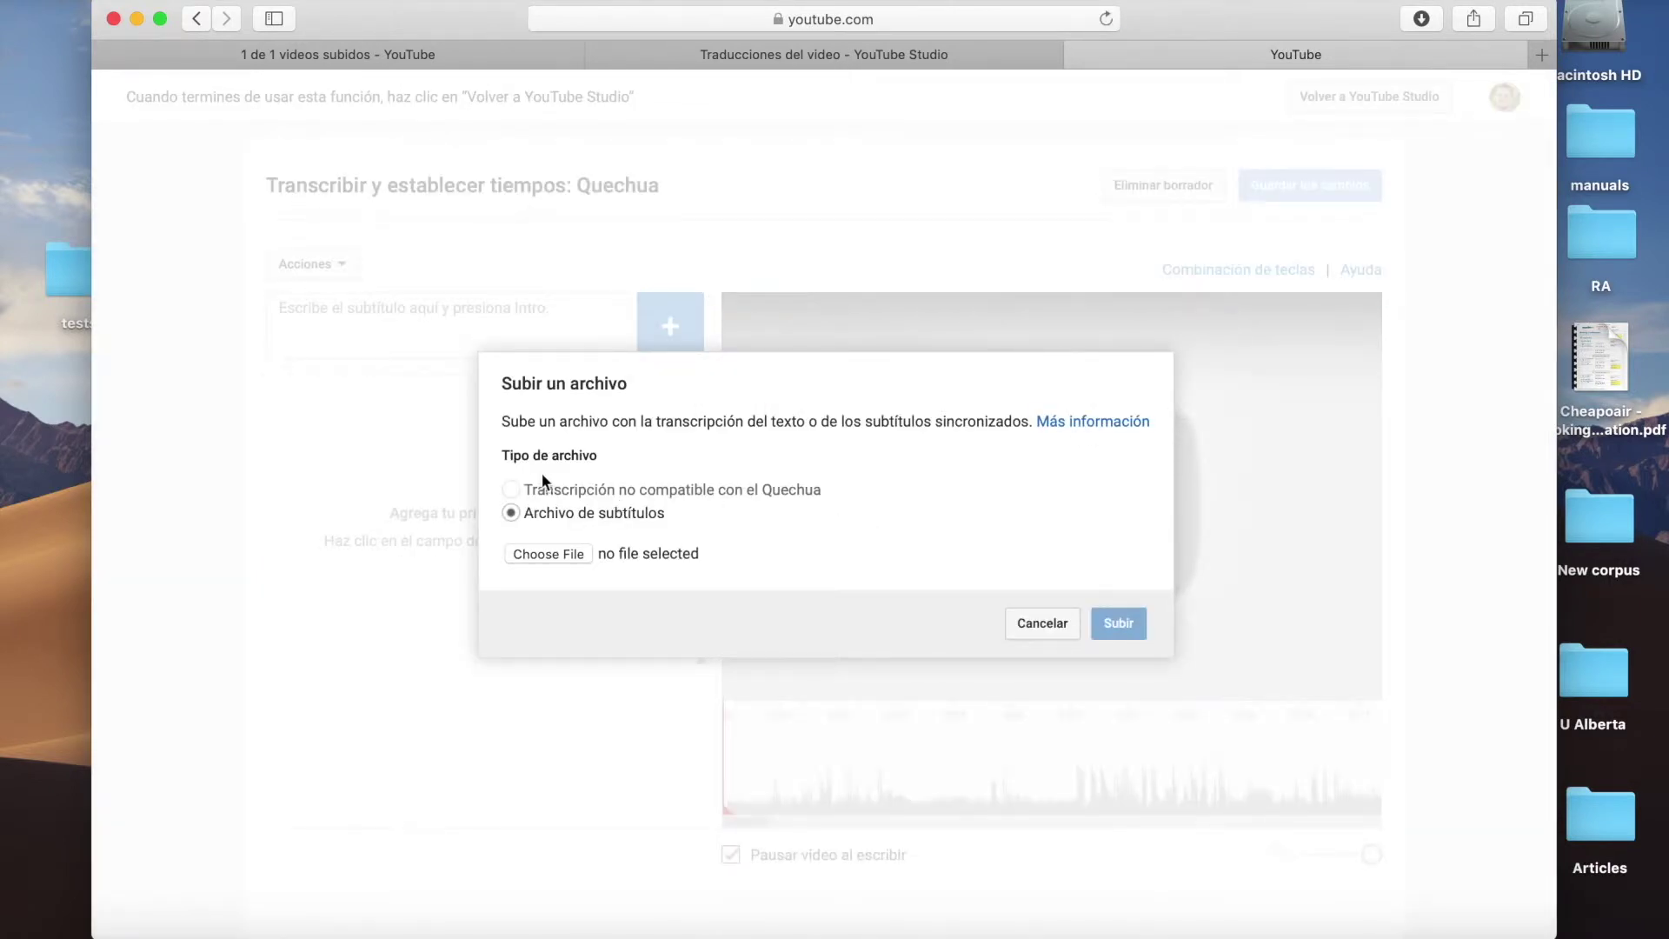
pyautogui.click(550, 555)
pyautogui.scroll(-1, 682, 337)
pyautogui.click(648, 322)
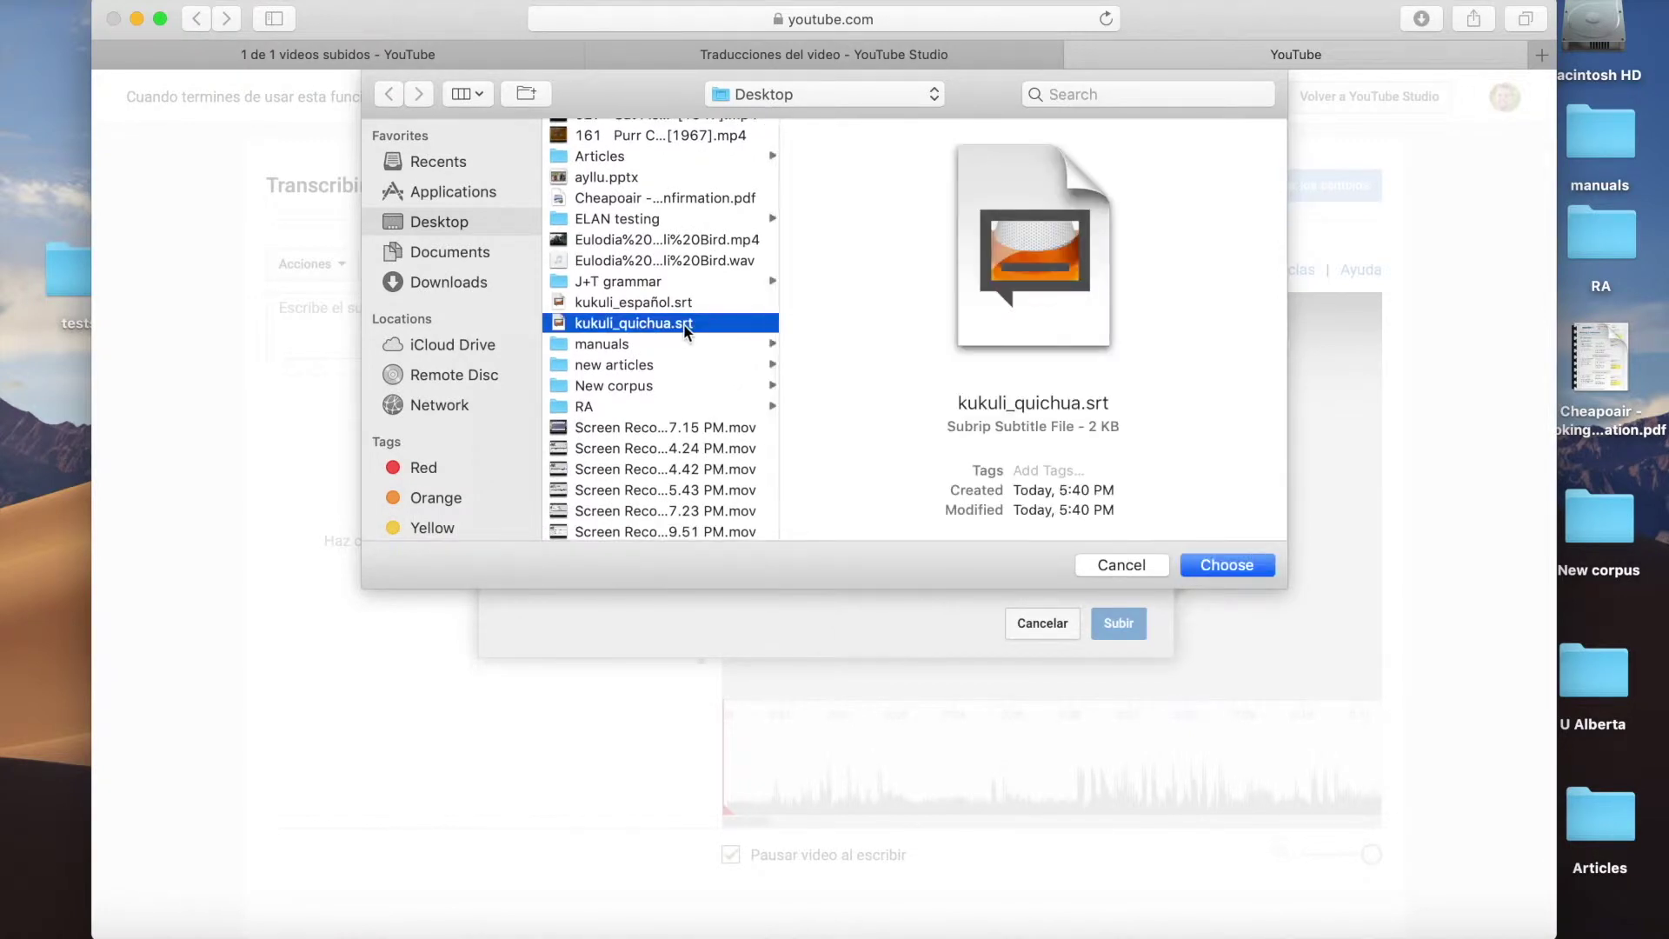
pyautogui.click(1222, 565)
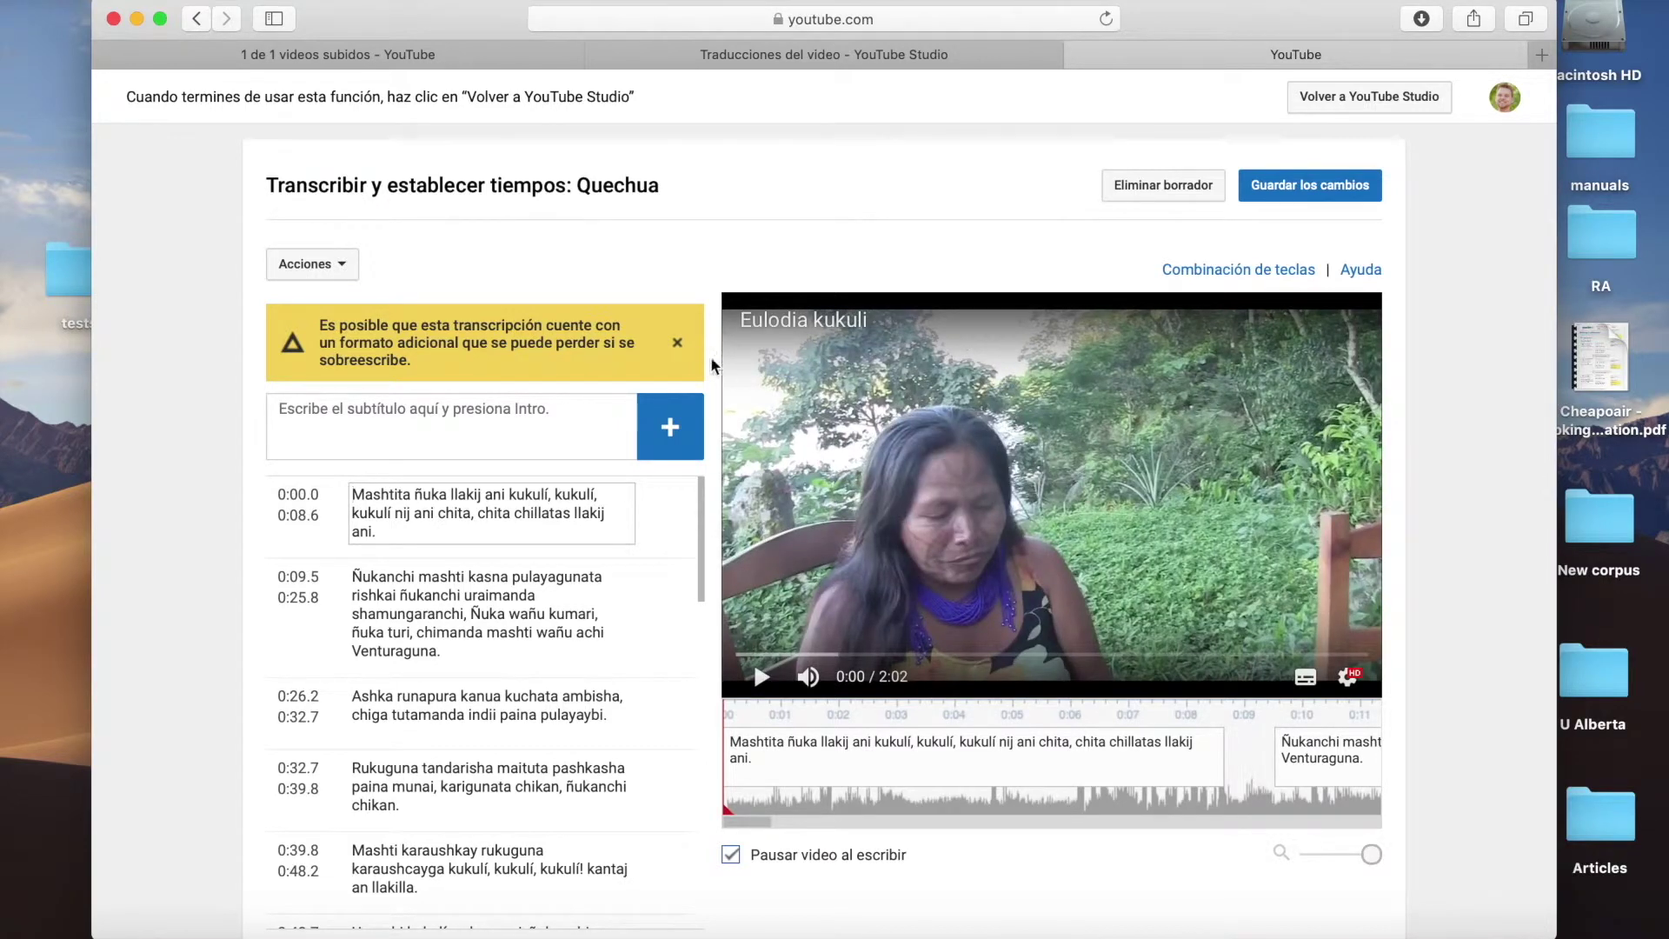
# Review the imported Quechua subtitle lines and preview them against the video from the 0:26.2 line.
pyautogui.scroll(-15, 631, 588)
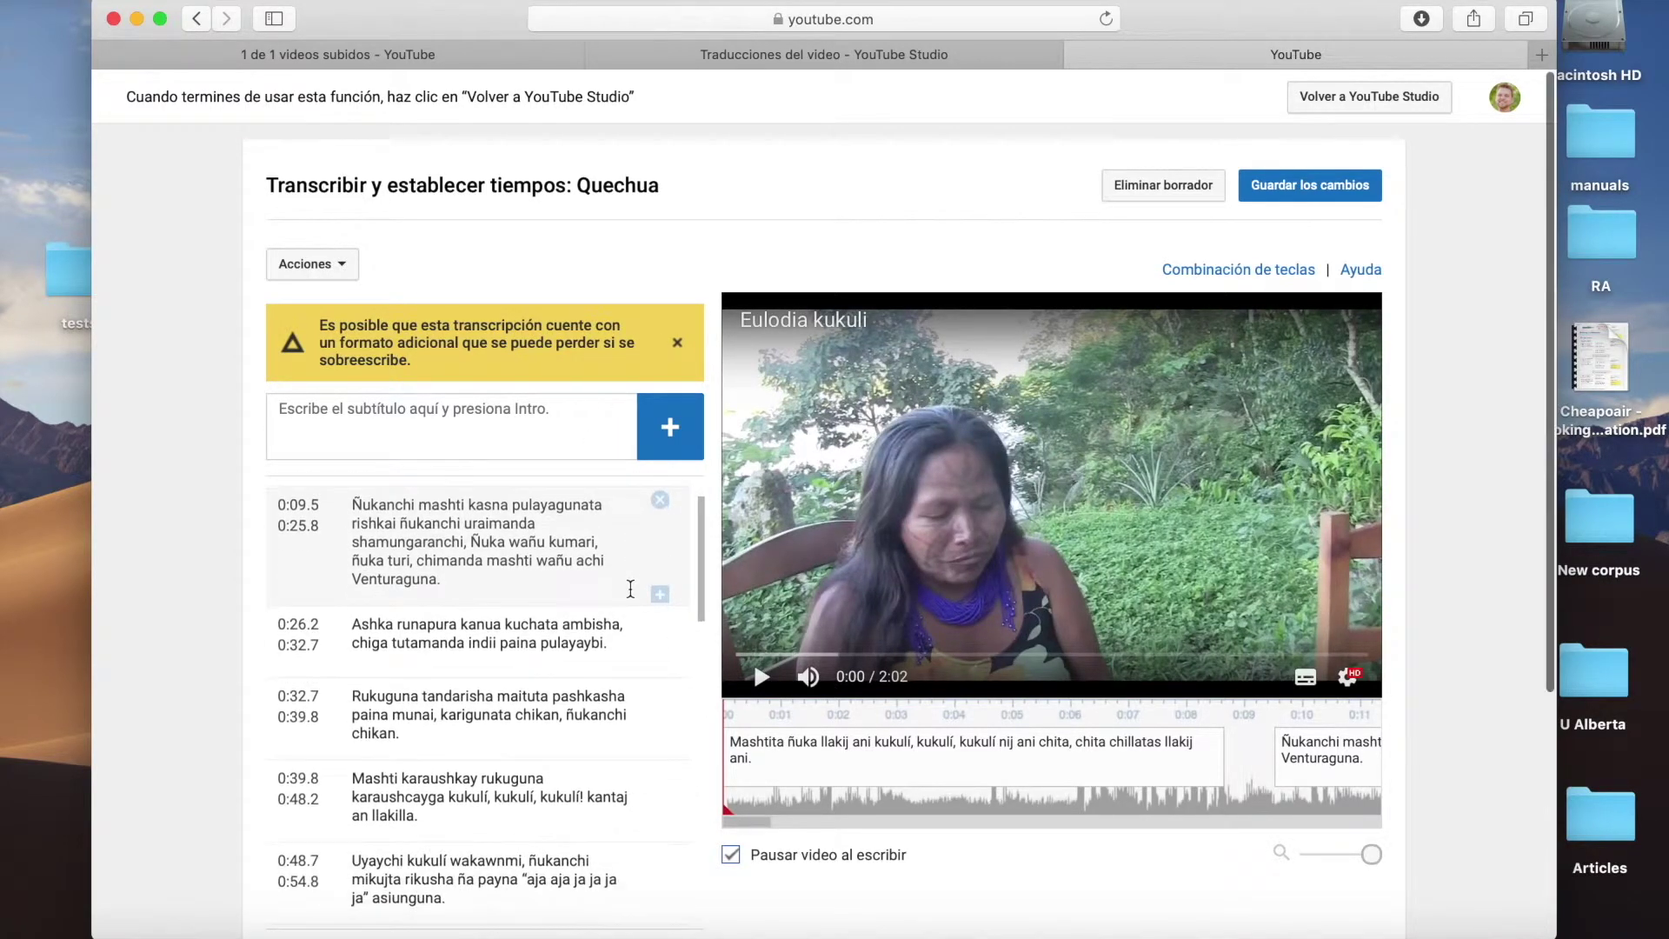
pyautogui.scroll(-10, 630, 589)
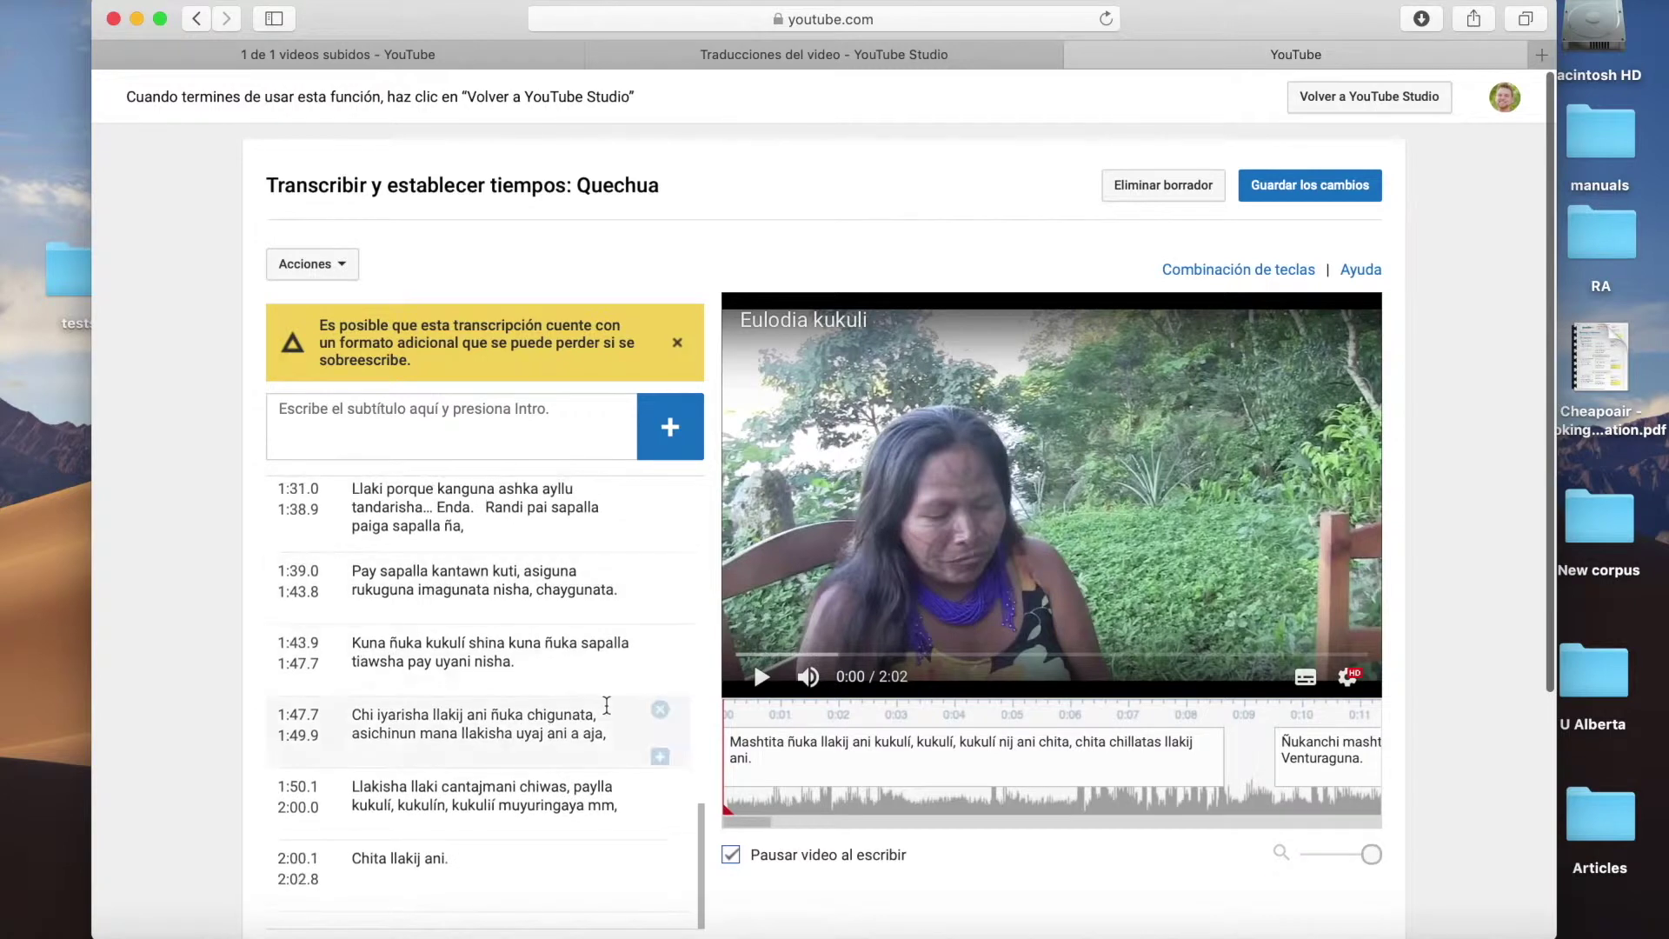
pyautogui.scroll(20, 586, 506)
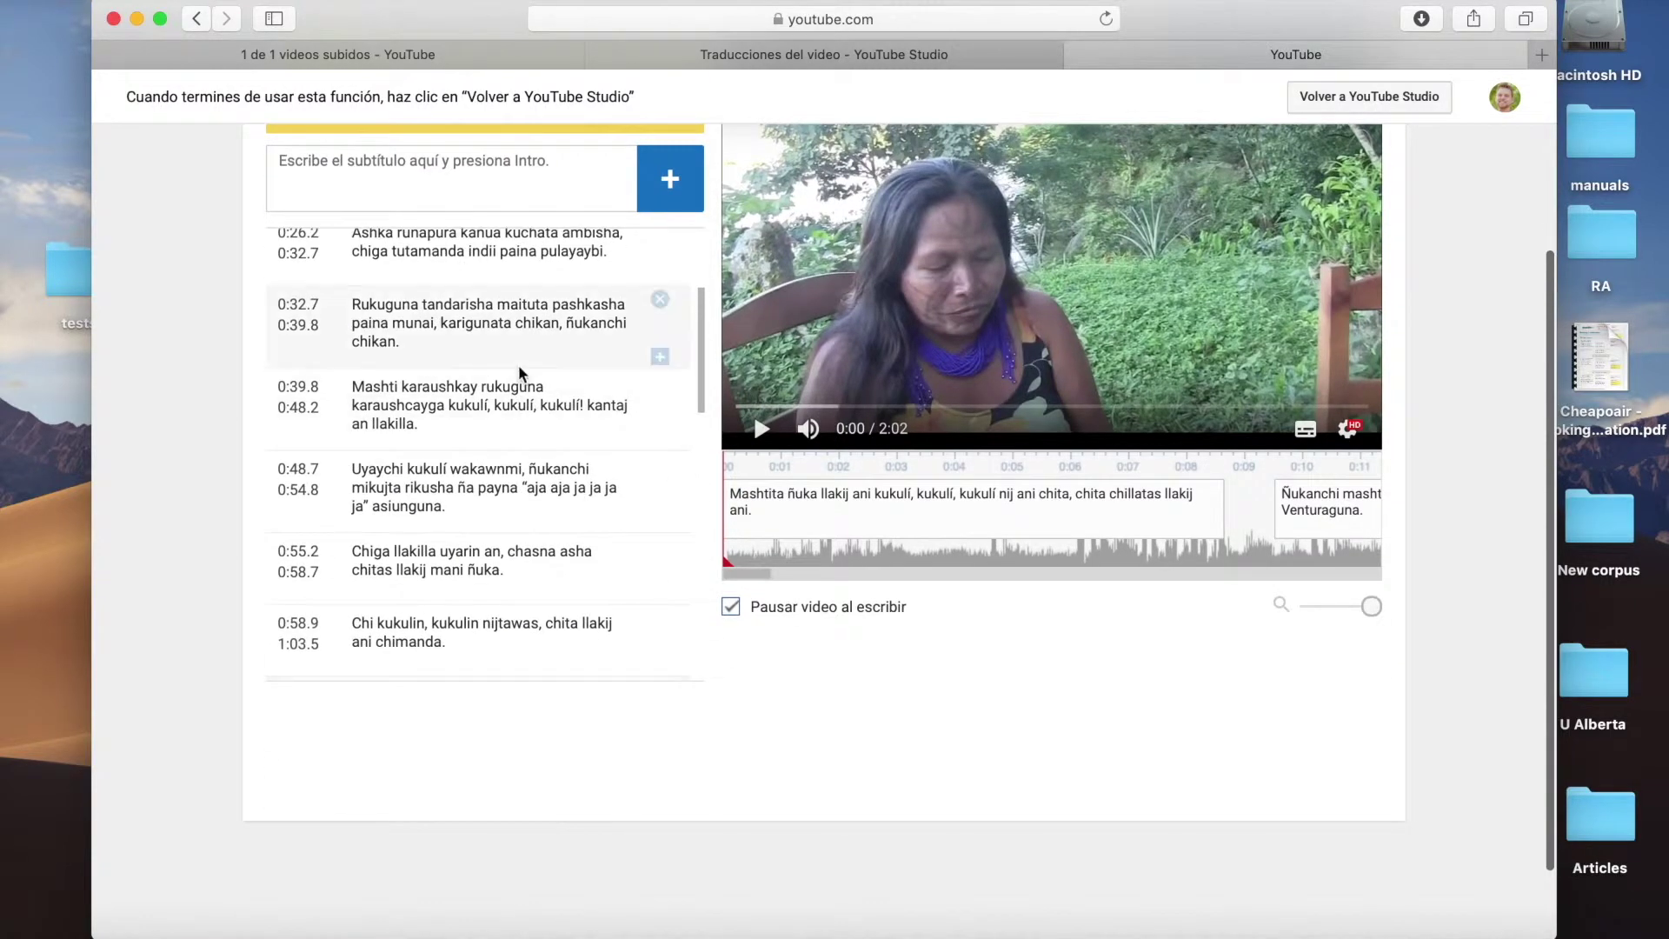
pyautogui.click(445, 376)
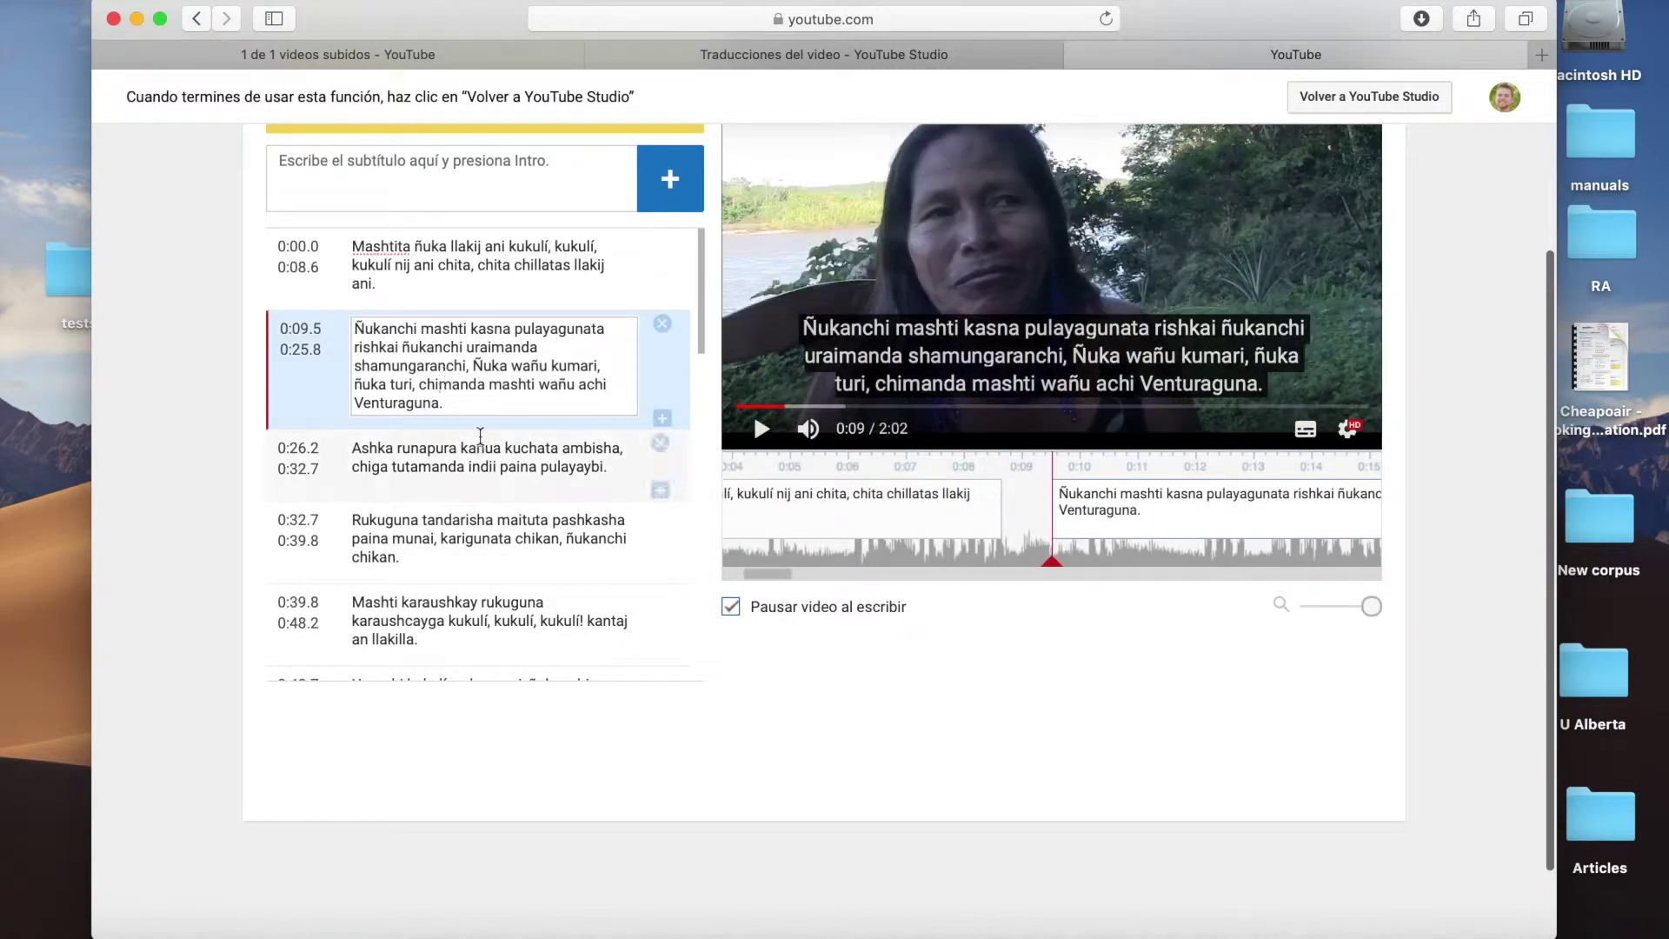
pyautogui.click(491, 452)
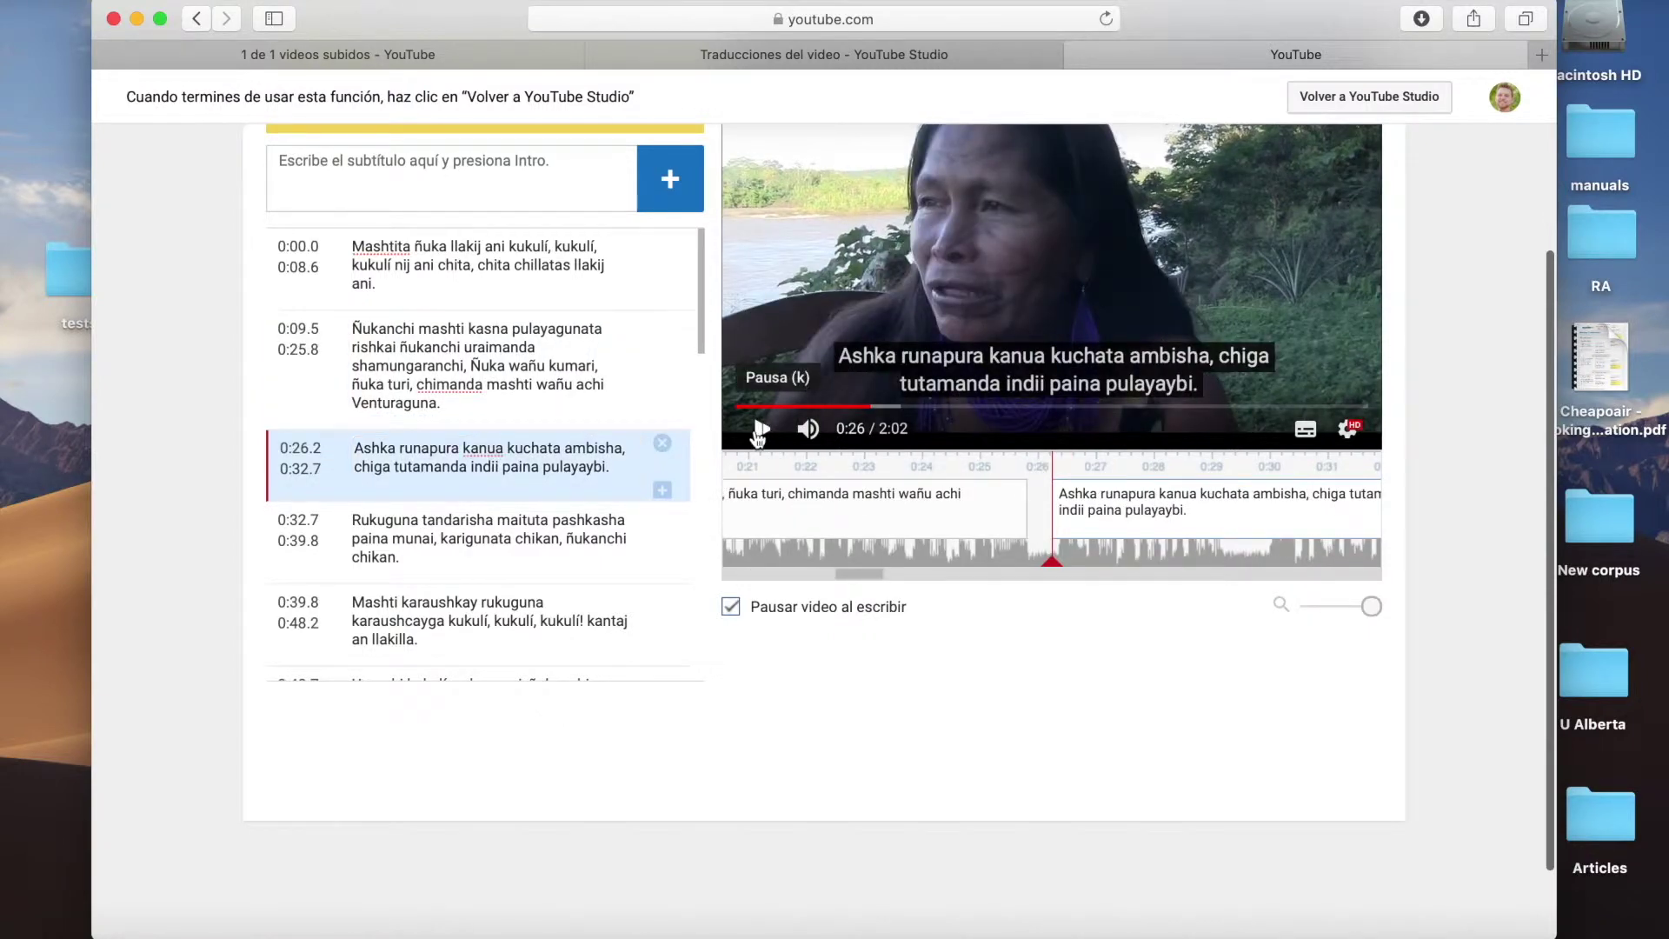
pyautogui.click(755, 431)
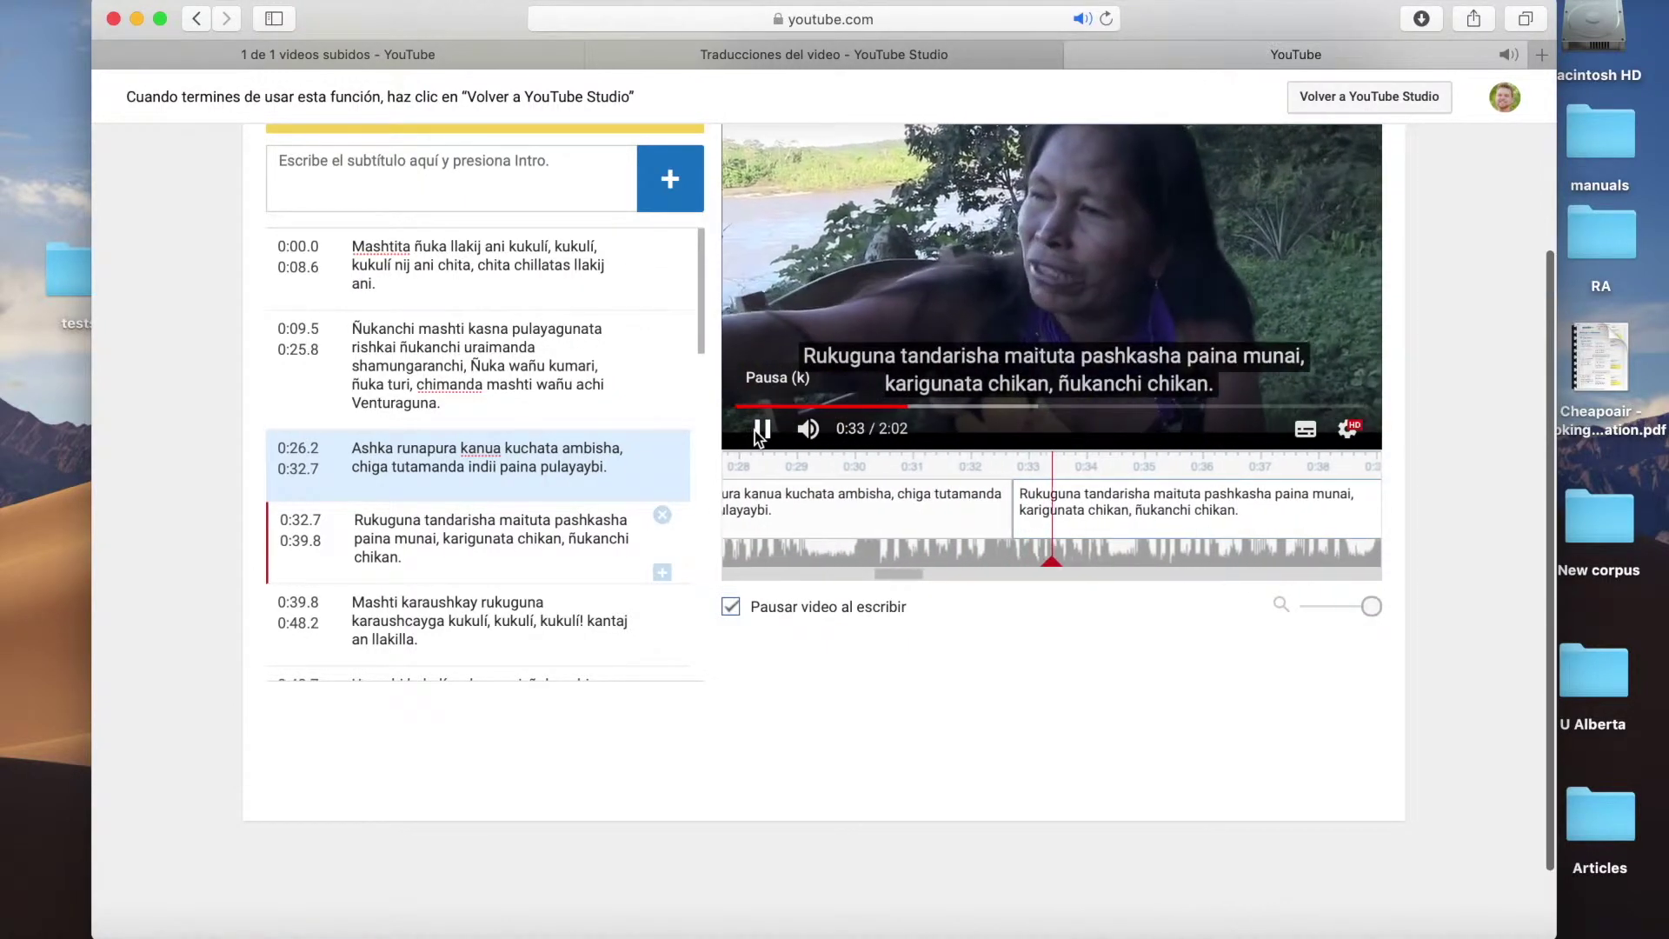
pyautogui.click(761, 430)
# Save the changes to publish the Quechua subtitles.
pyautogui.scroll(2, 826, 633)
pyautogui.scroll(3, 826, 633)
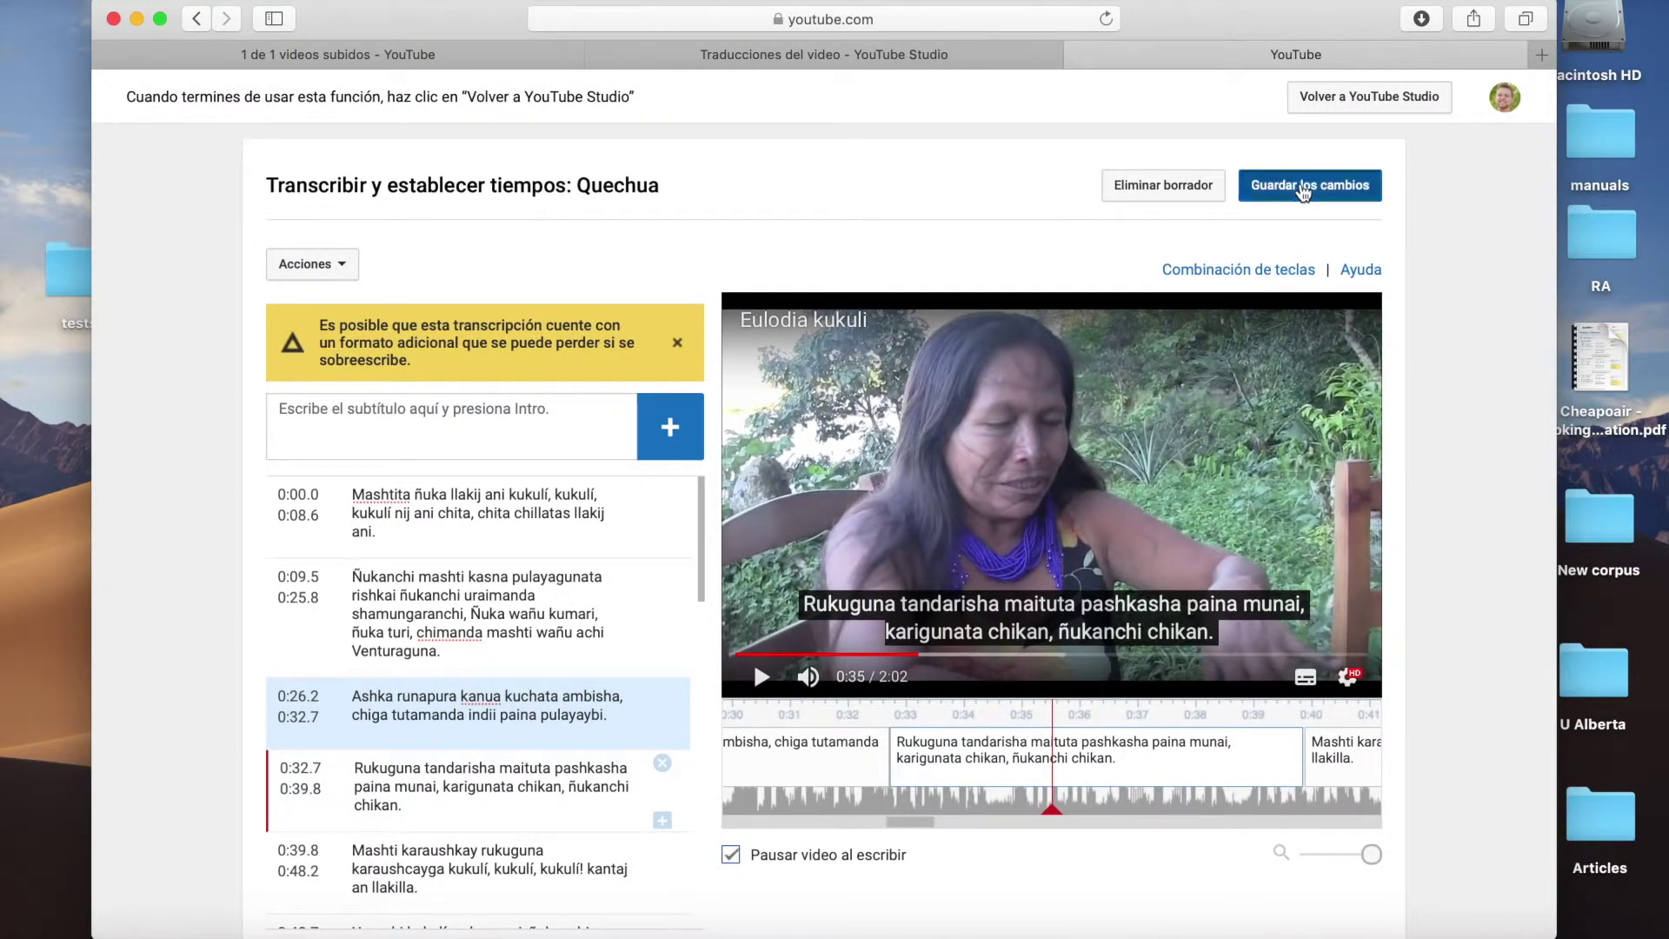
pyautogui.click(1303, 190)
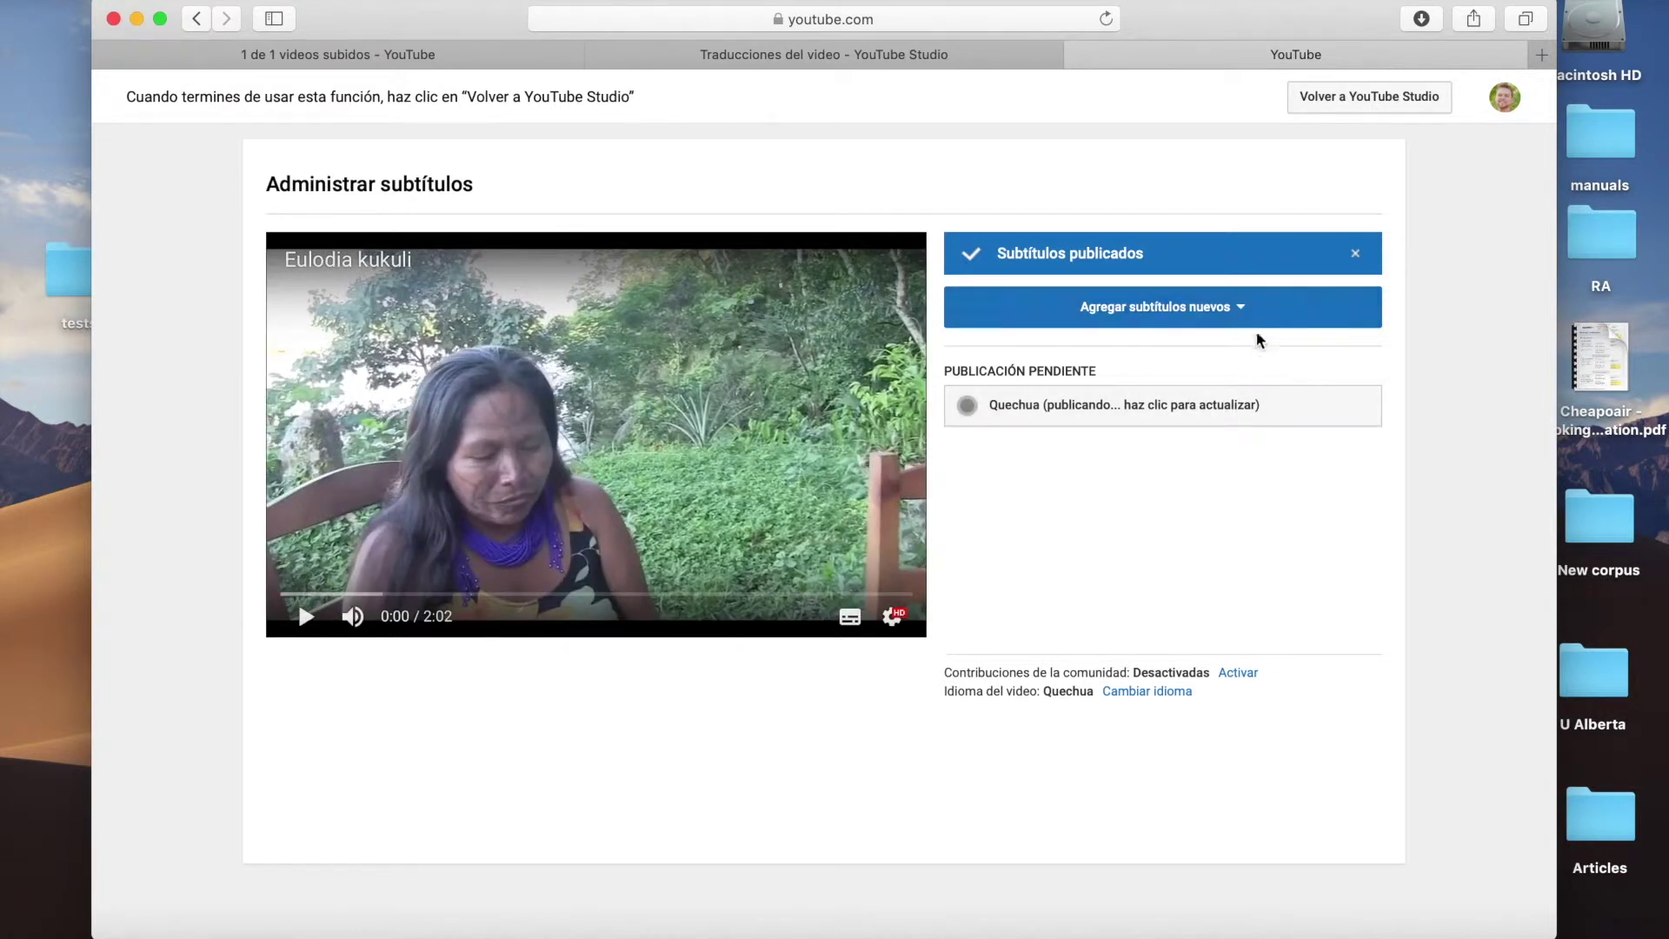
# Add new subtitles in Español (Latinoamérica) by uploading the subtitle file kukuli_español.srt from the Desktop.
pyautogui.click(1234, 316)
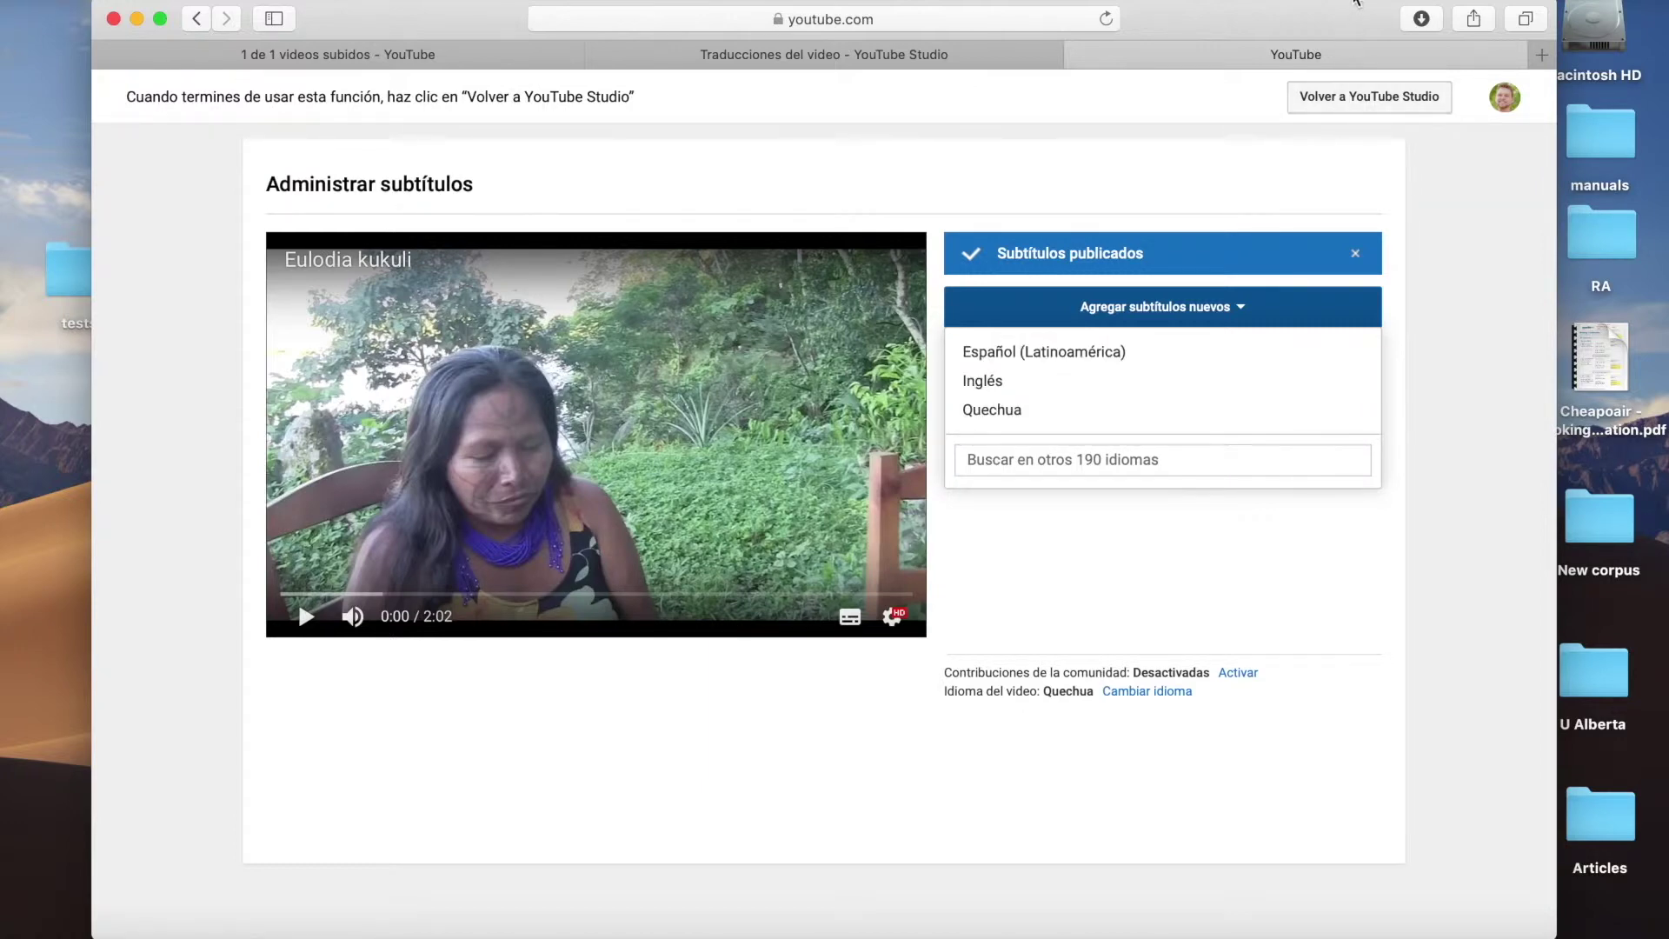
pyautogui.moveTo(1343, 30); pyautogui.dragTo(1482, 9)
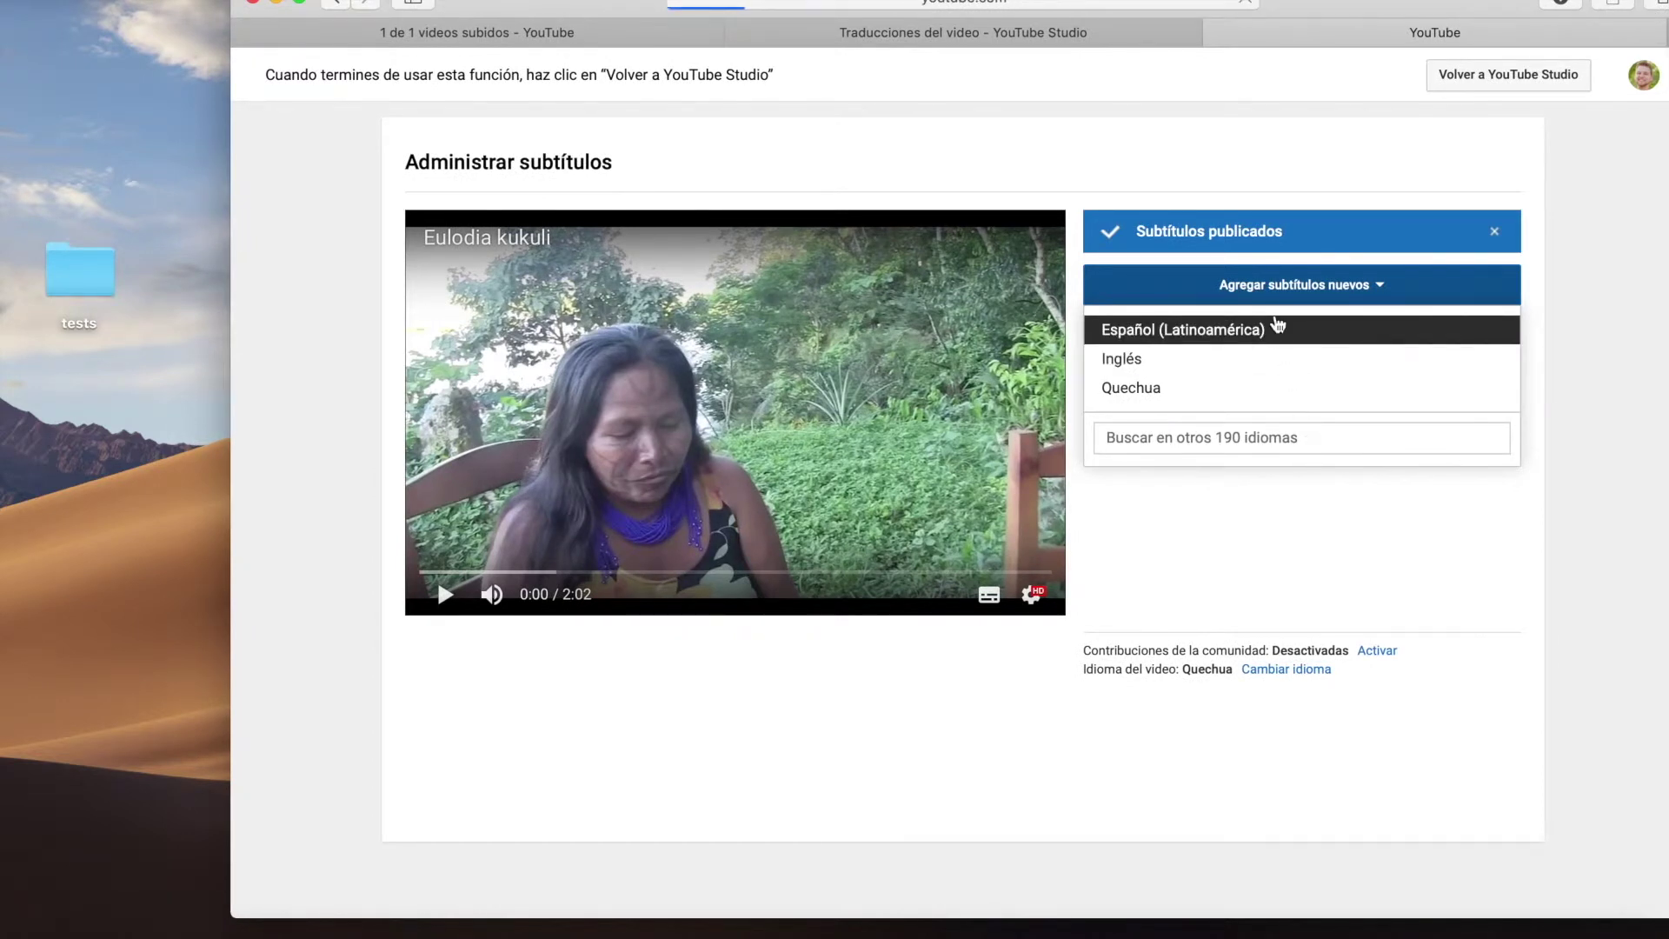
pyautogui.click(1278, 328)
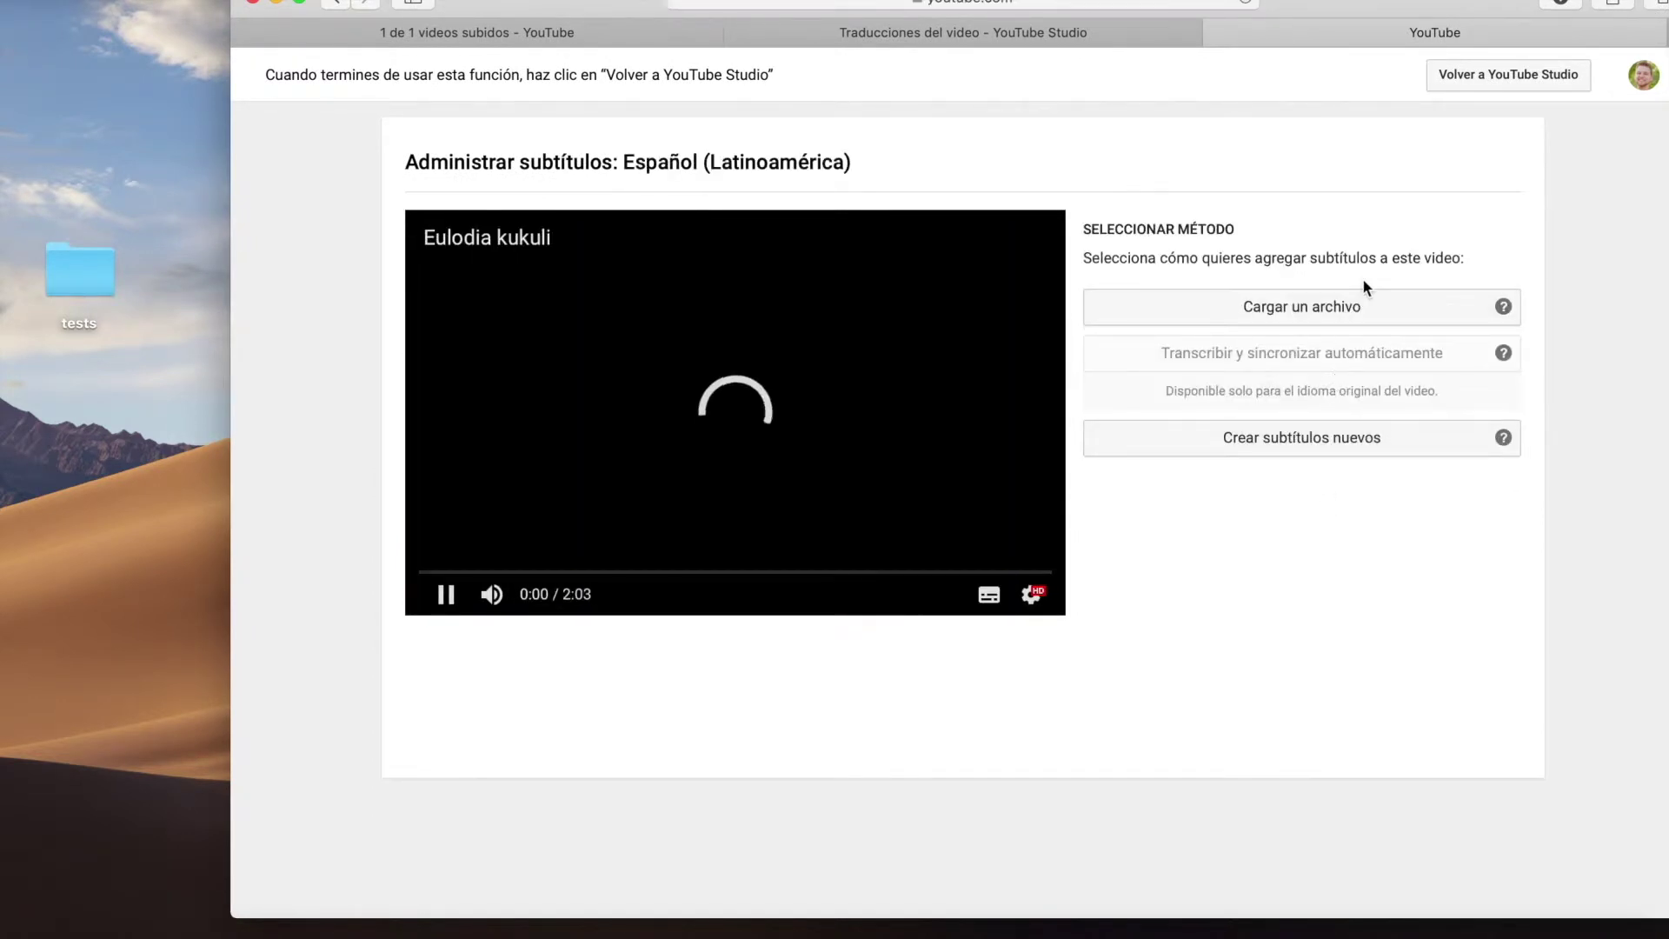
pyautogui.click(1291, 313)
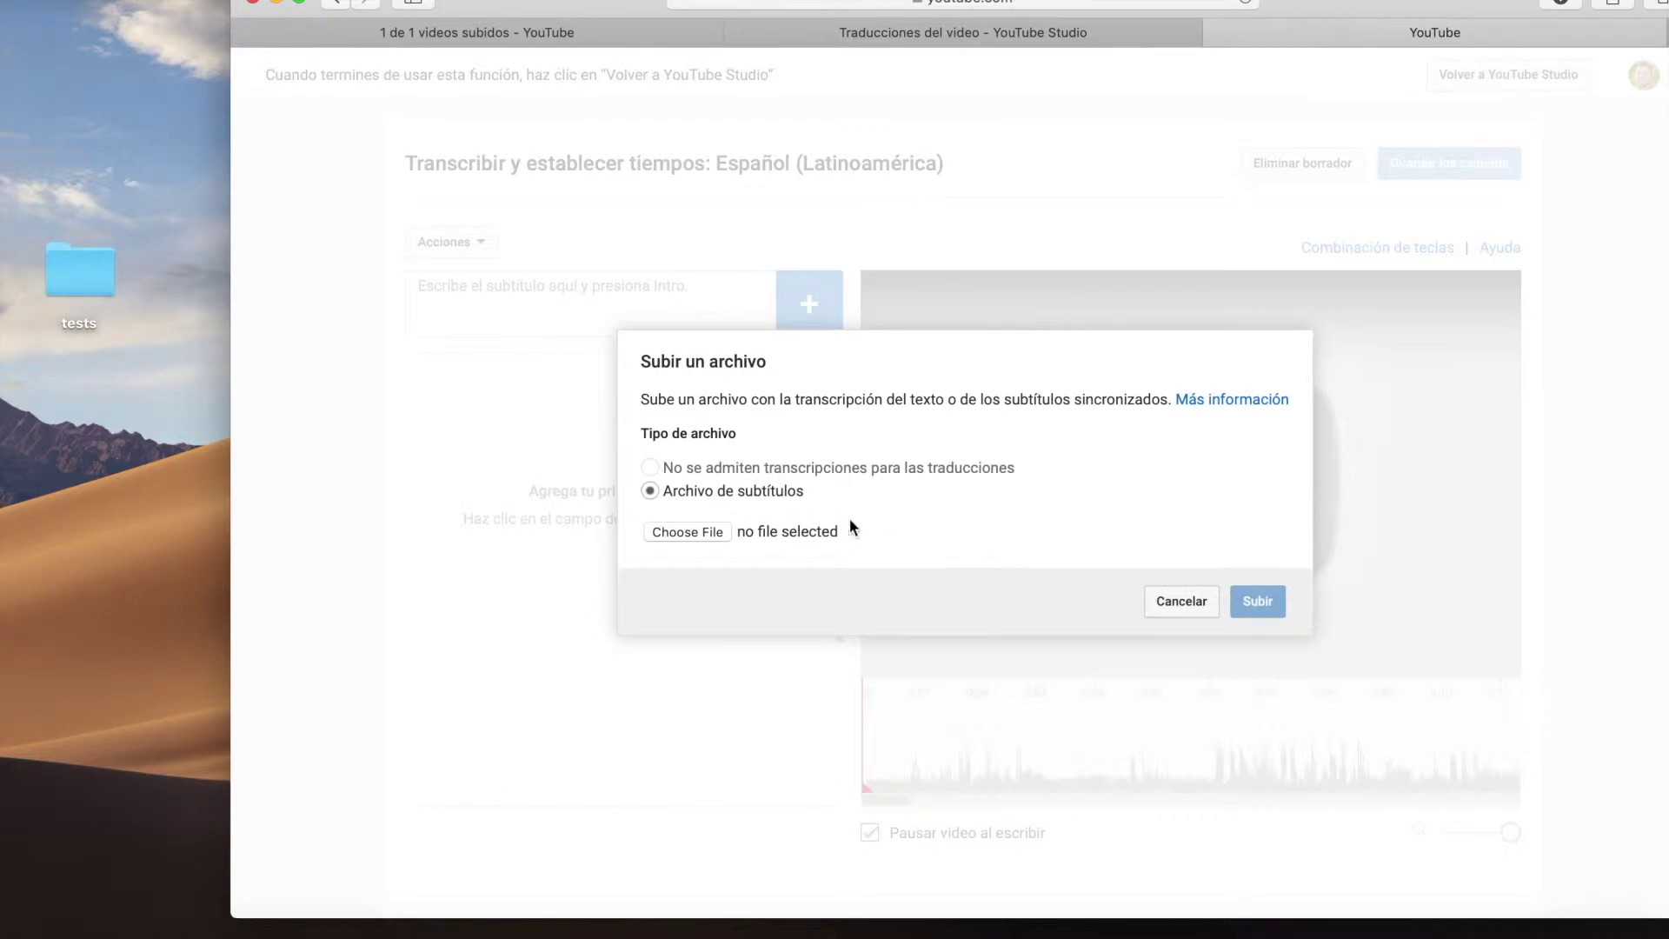
pyautogui.click(714, 538)
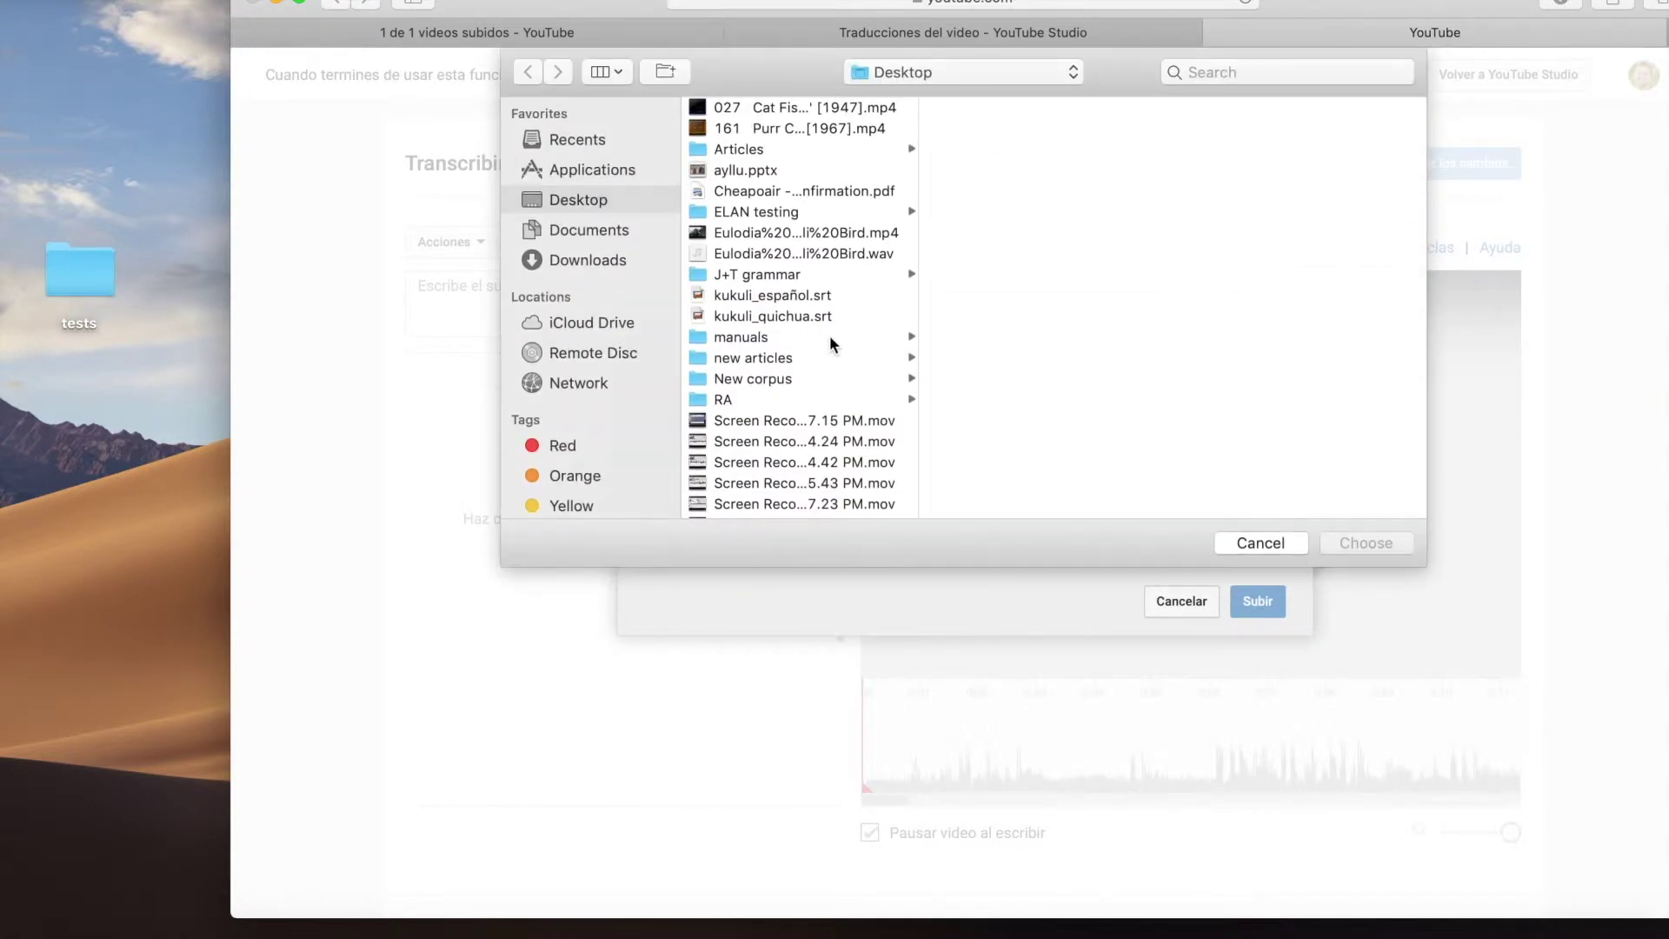
pyautogui.click(816, 296)
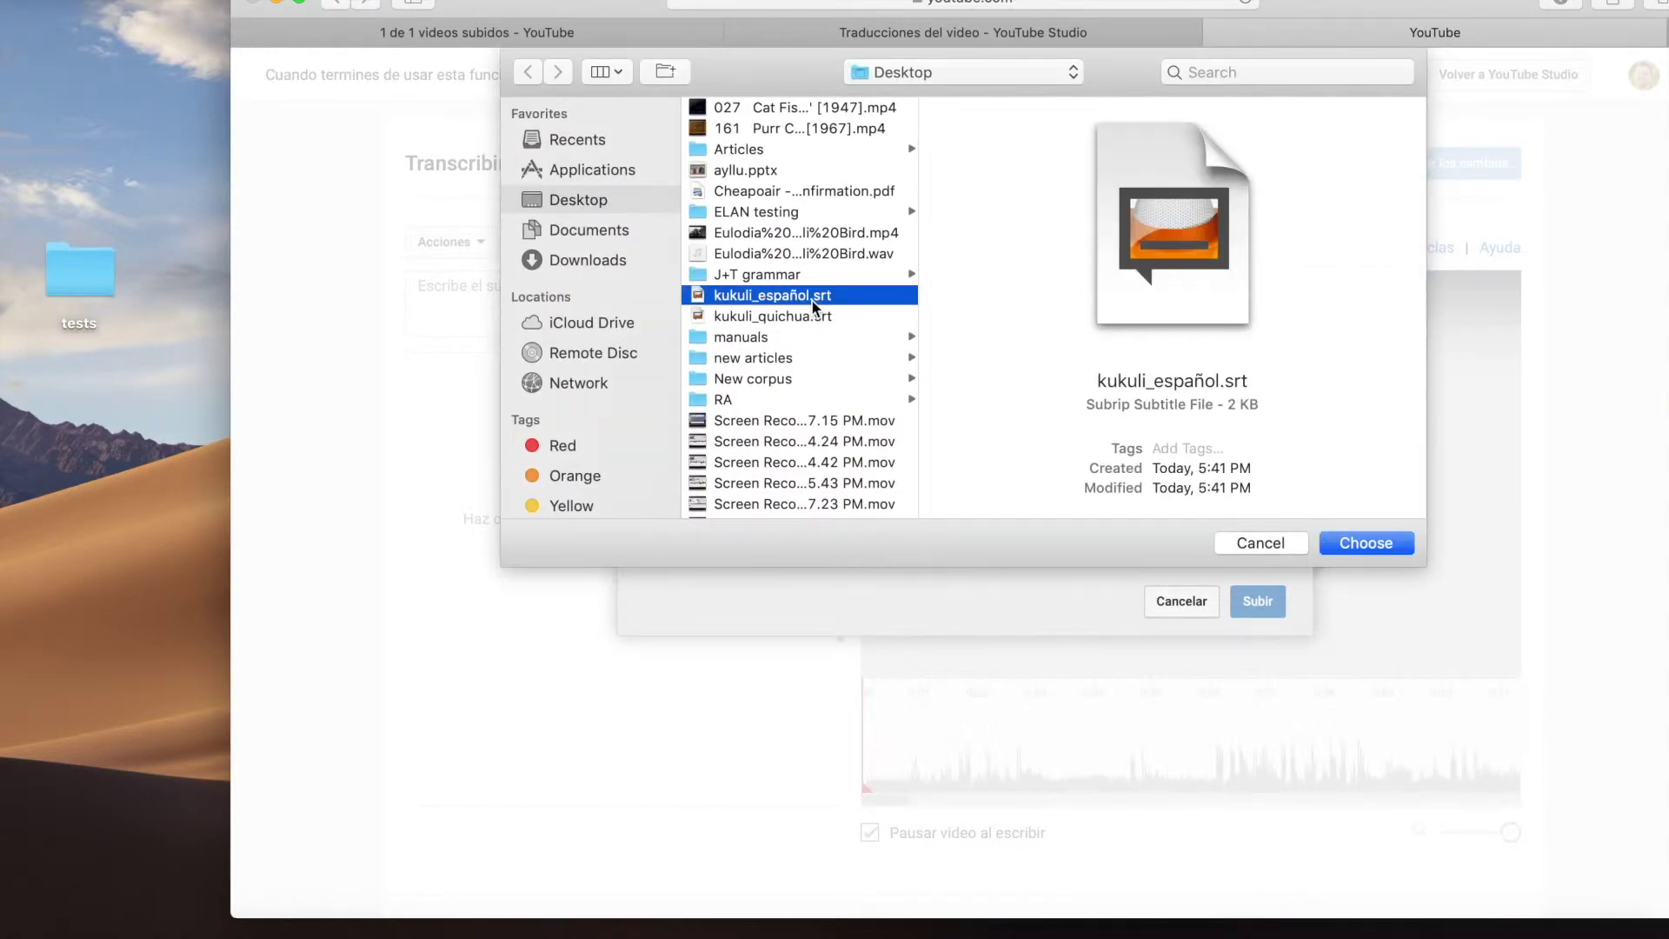
pyautogui.click(1389, 545)
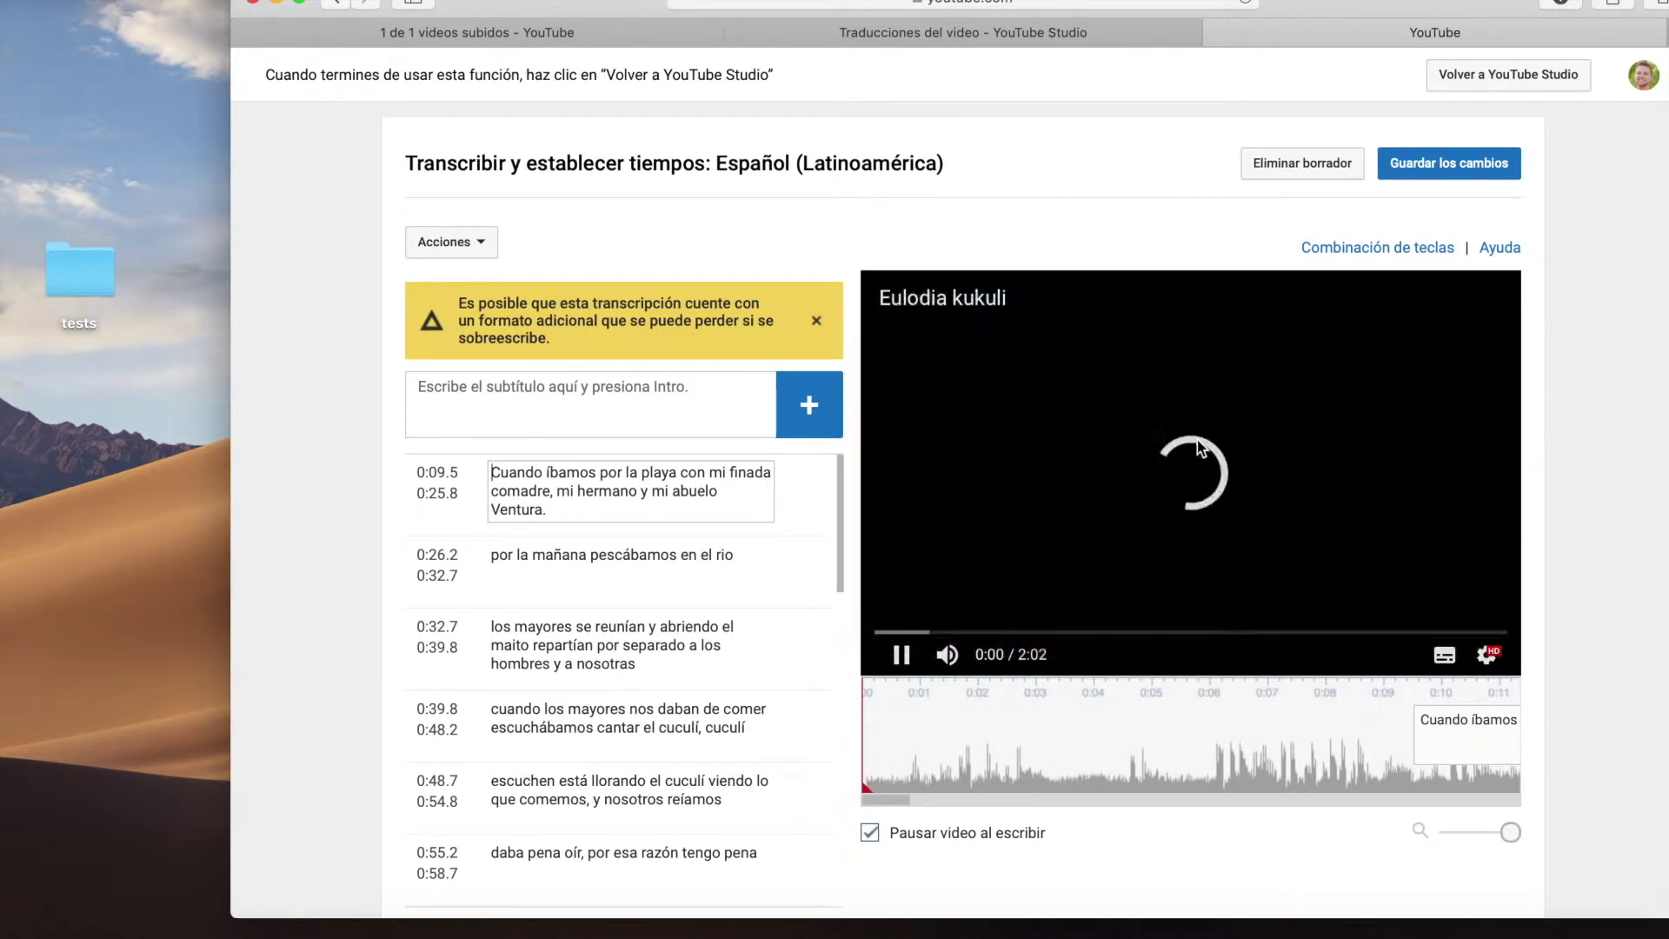
# Preview the Spanish subtitles with the video from the 0:09.5 line and save the changes to publish them.
pyautogui.click(657, 590)
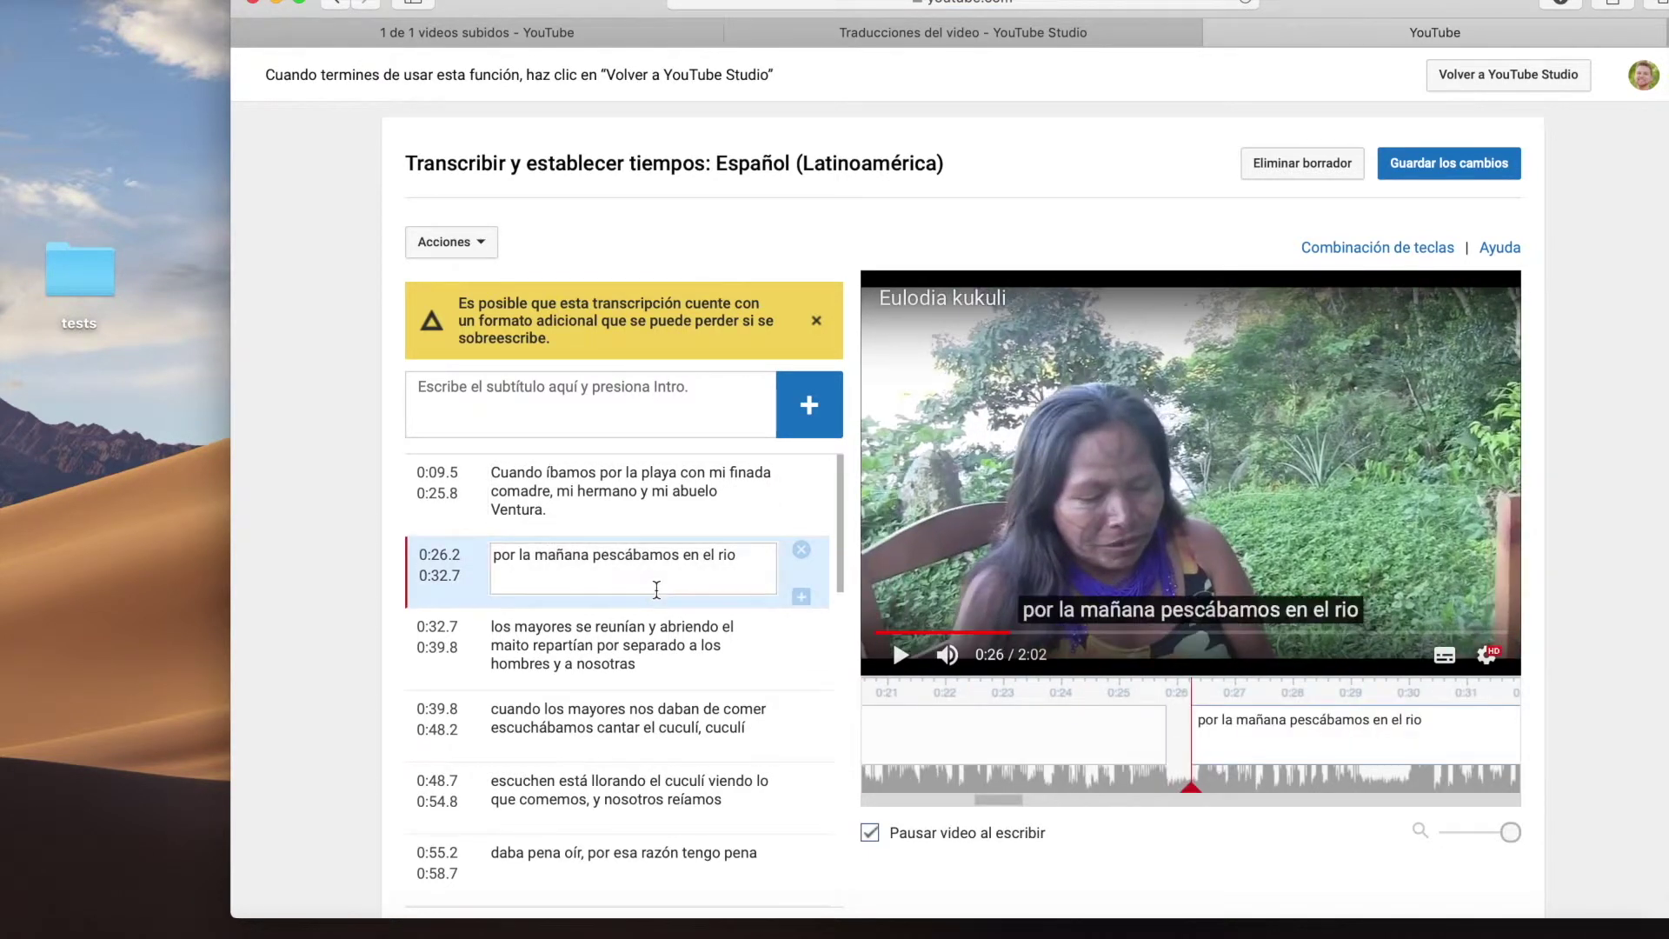
pyautogui.click(639, 495)
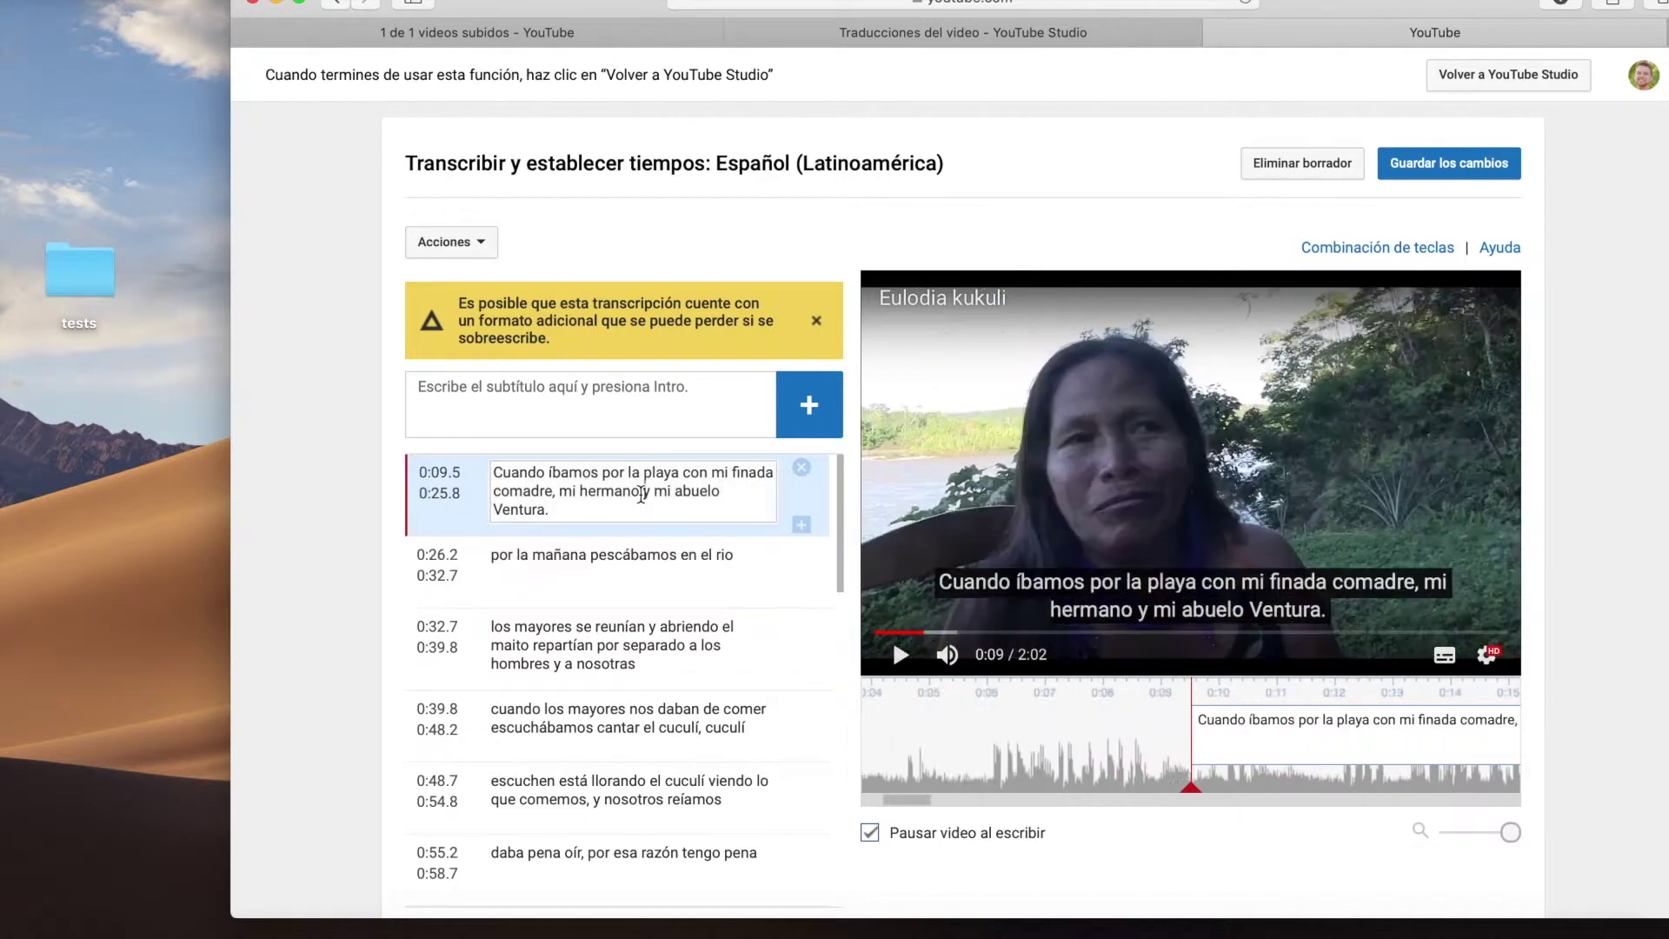
pyautogui.click(901, 656)
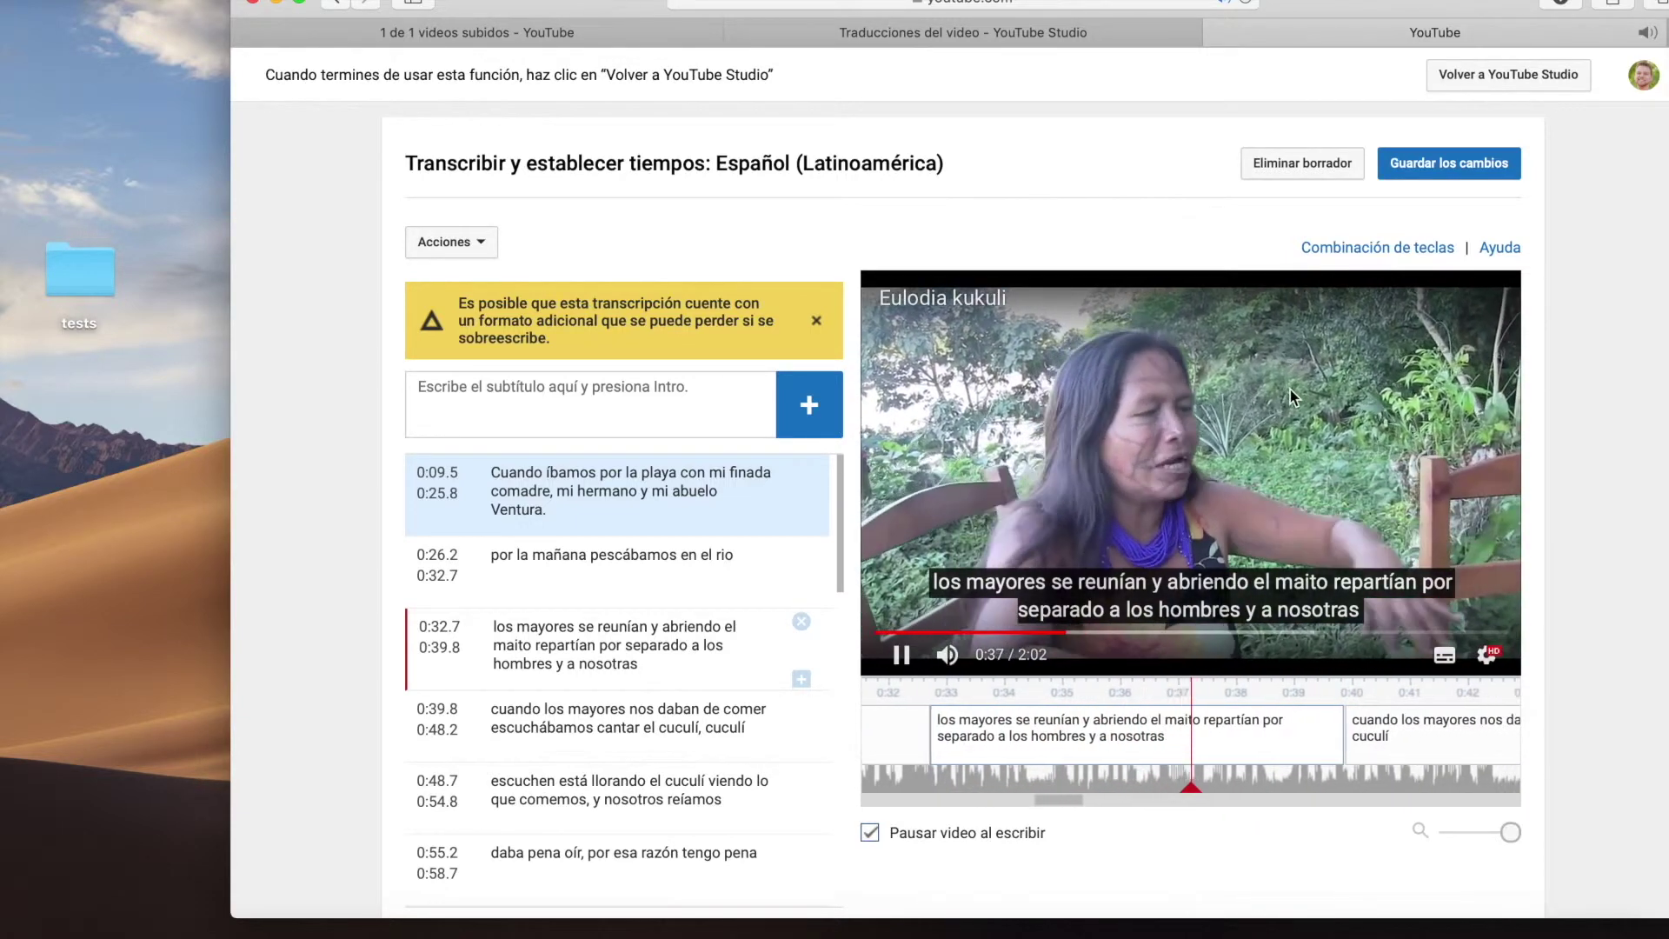
pyautogui.click(1463, 175)
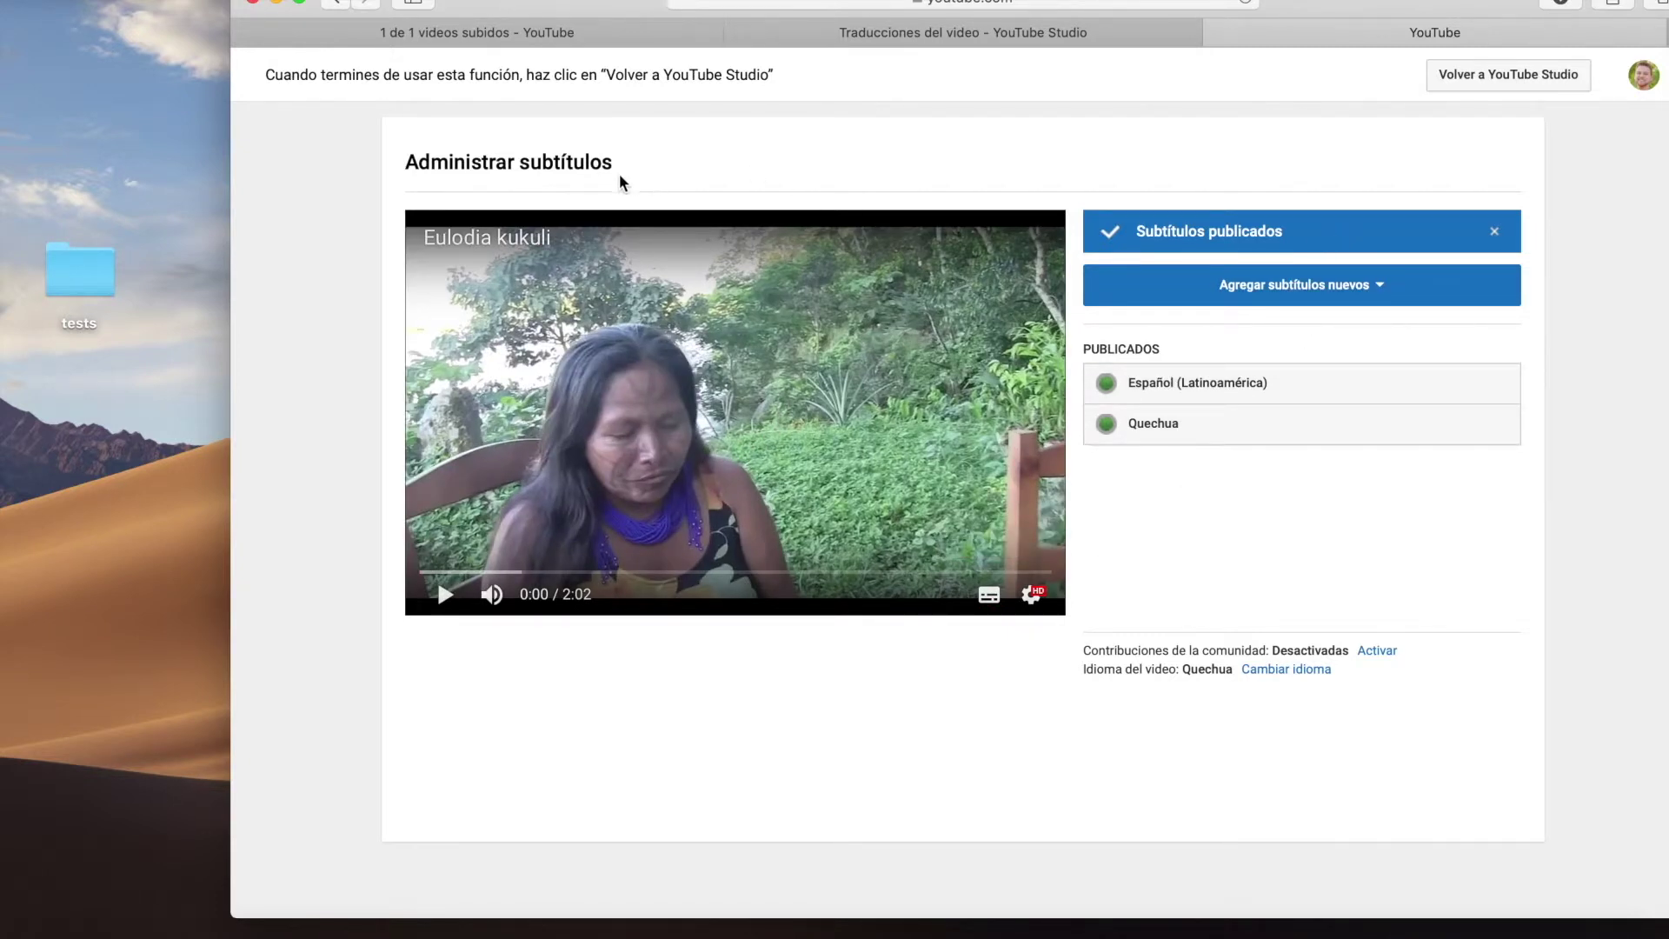
# Open the video's watch page, close the subtitle management tab, and turn on the Español (Latinoamérica) subtitles.
pyautogui.click(499, 236)
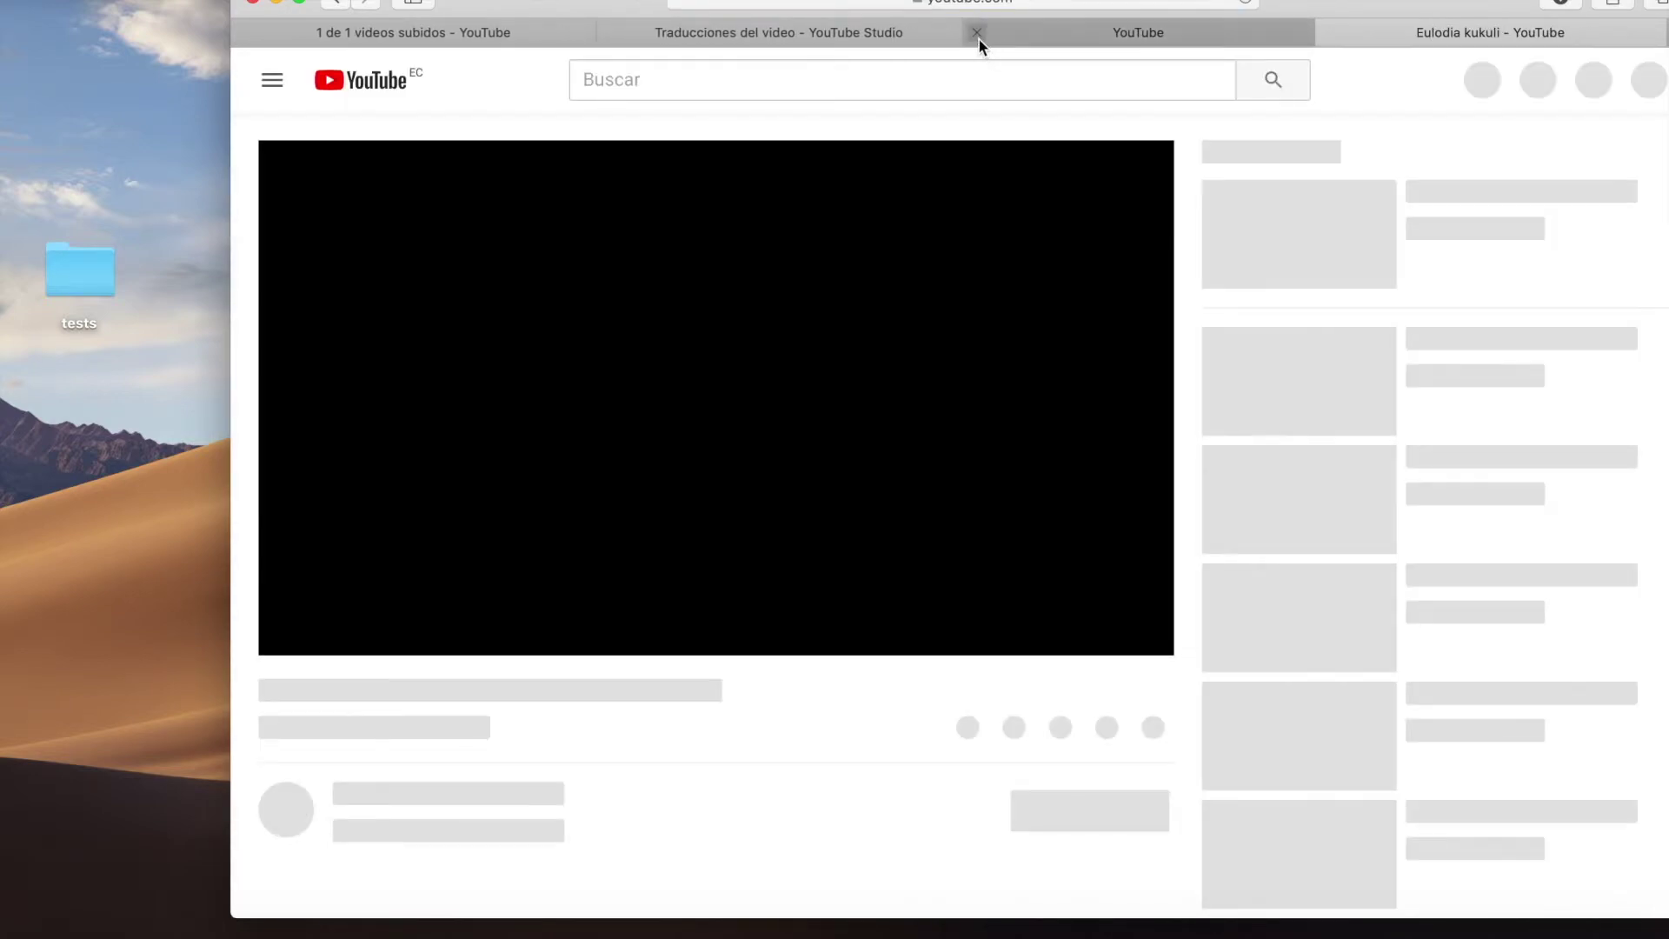
pyautogui.click(978, 35)
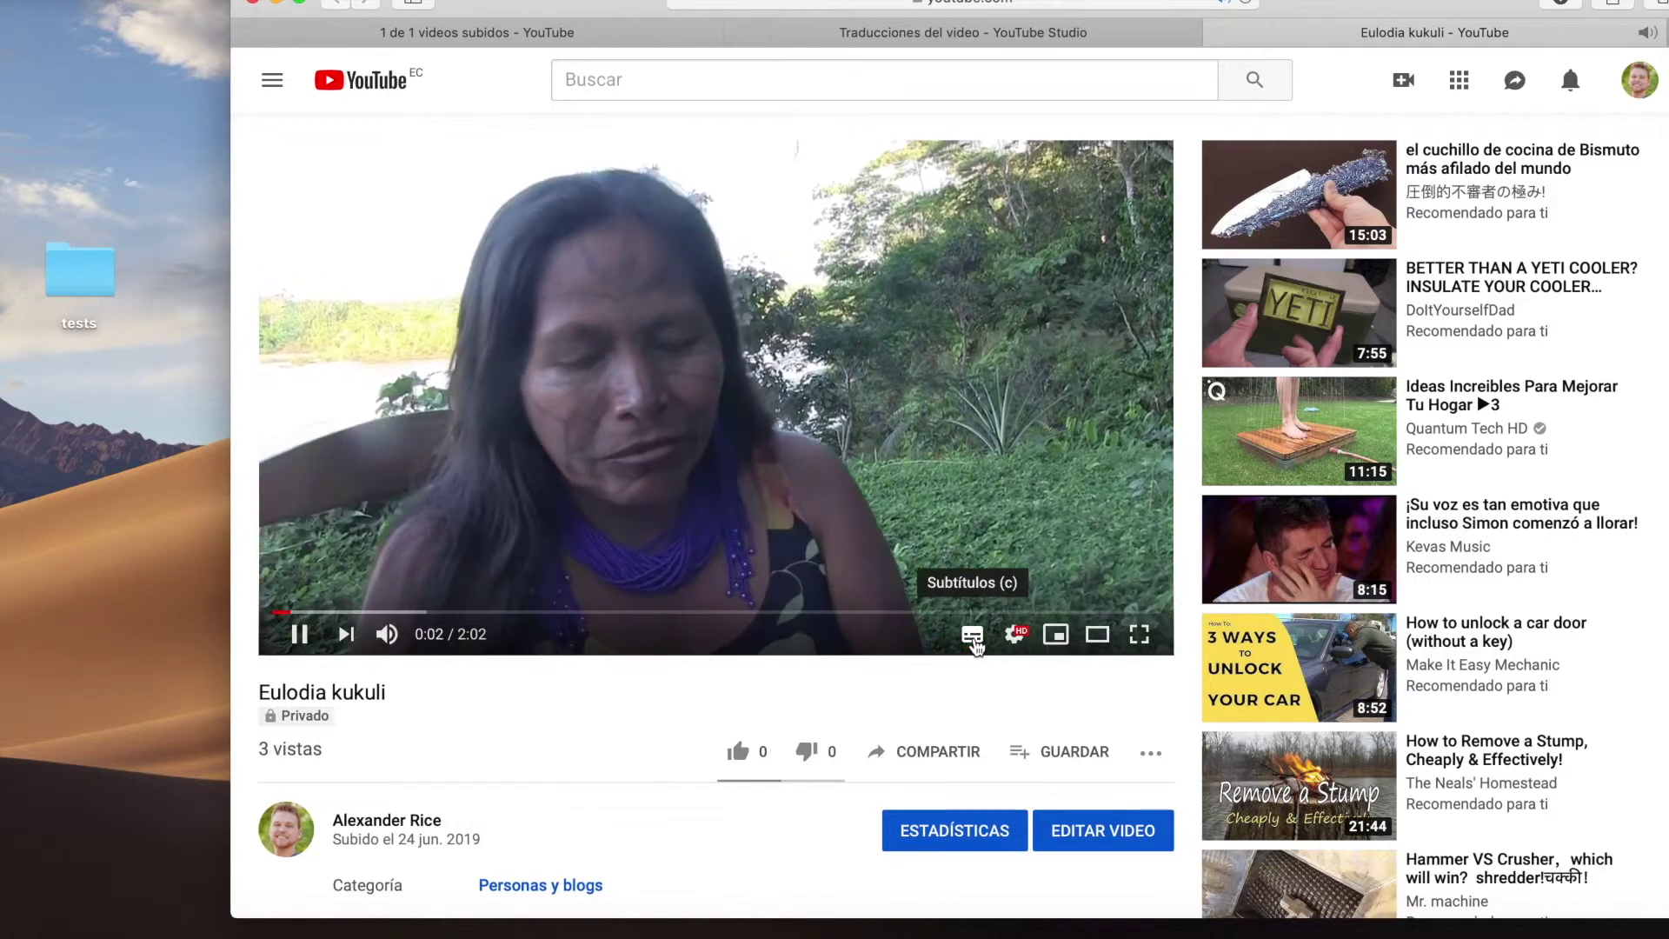
pyautogui.click(1012, 634)
pyautogui.click(1024, 533)
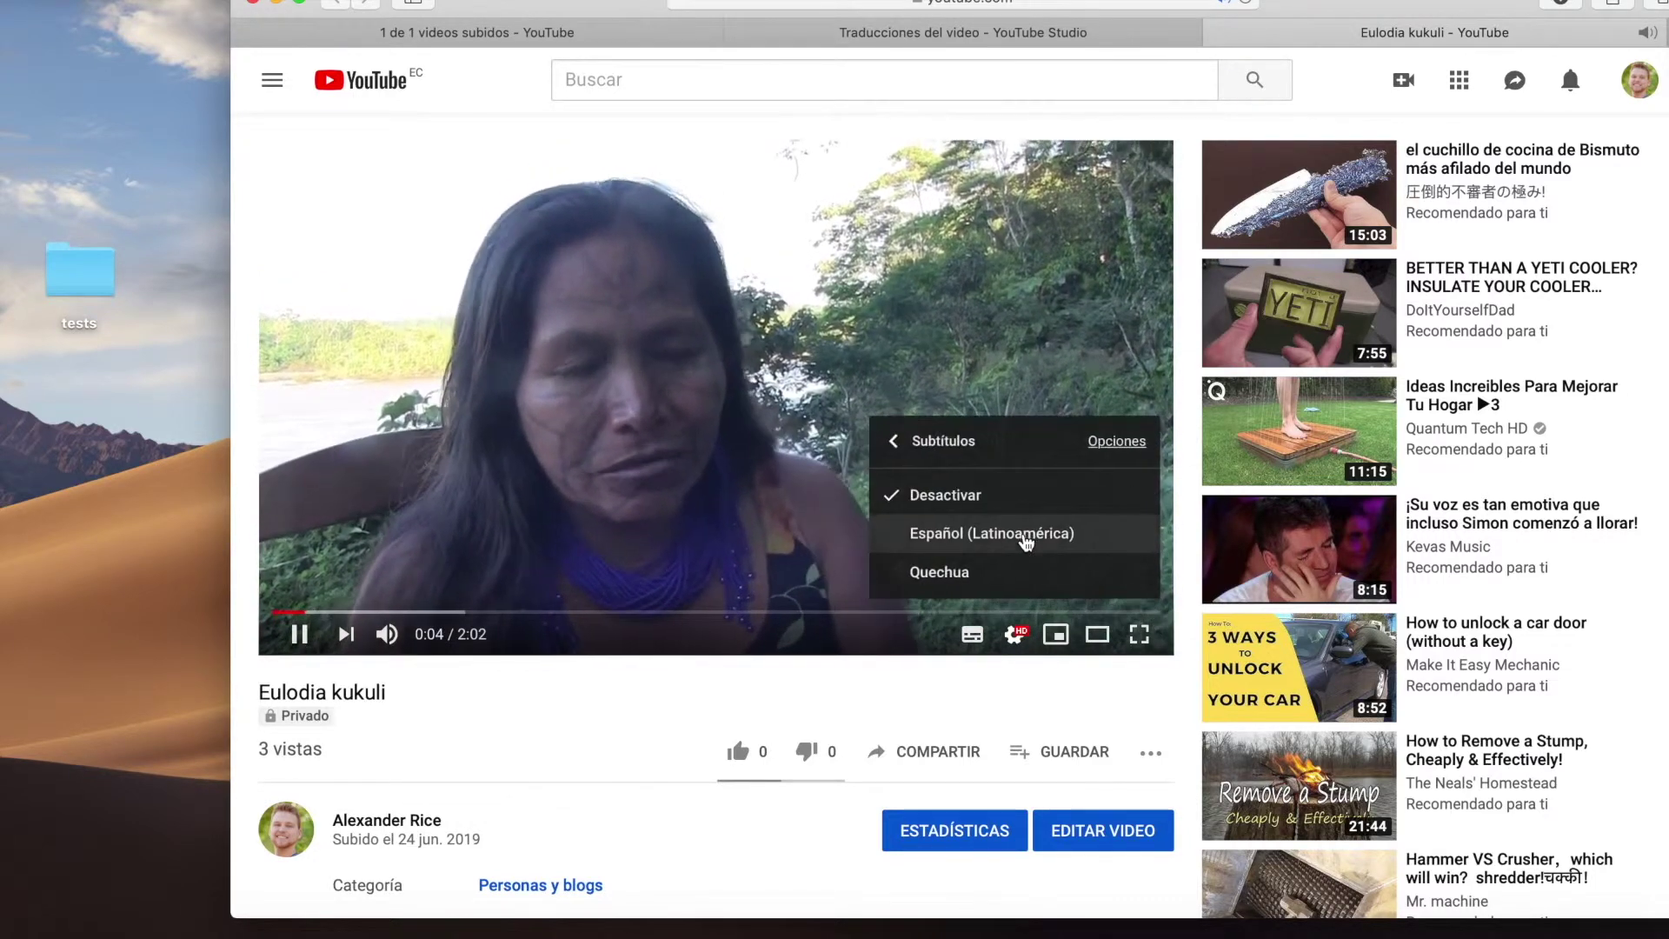
pyautogui.click(999, 532)
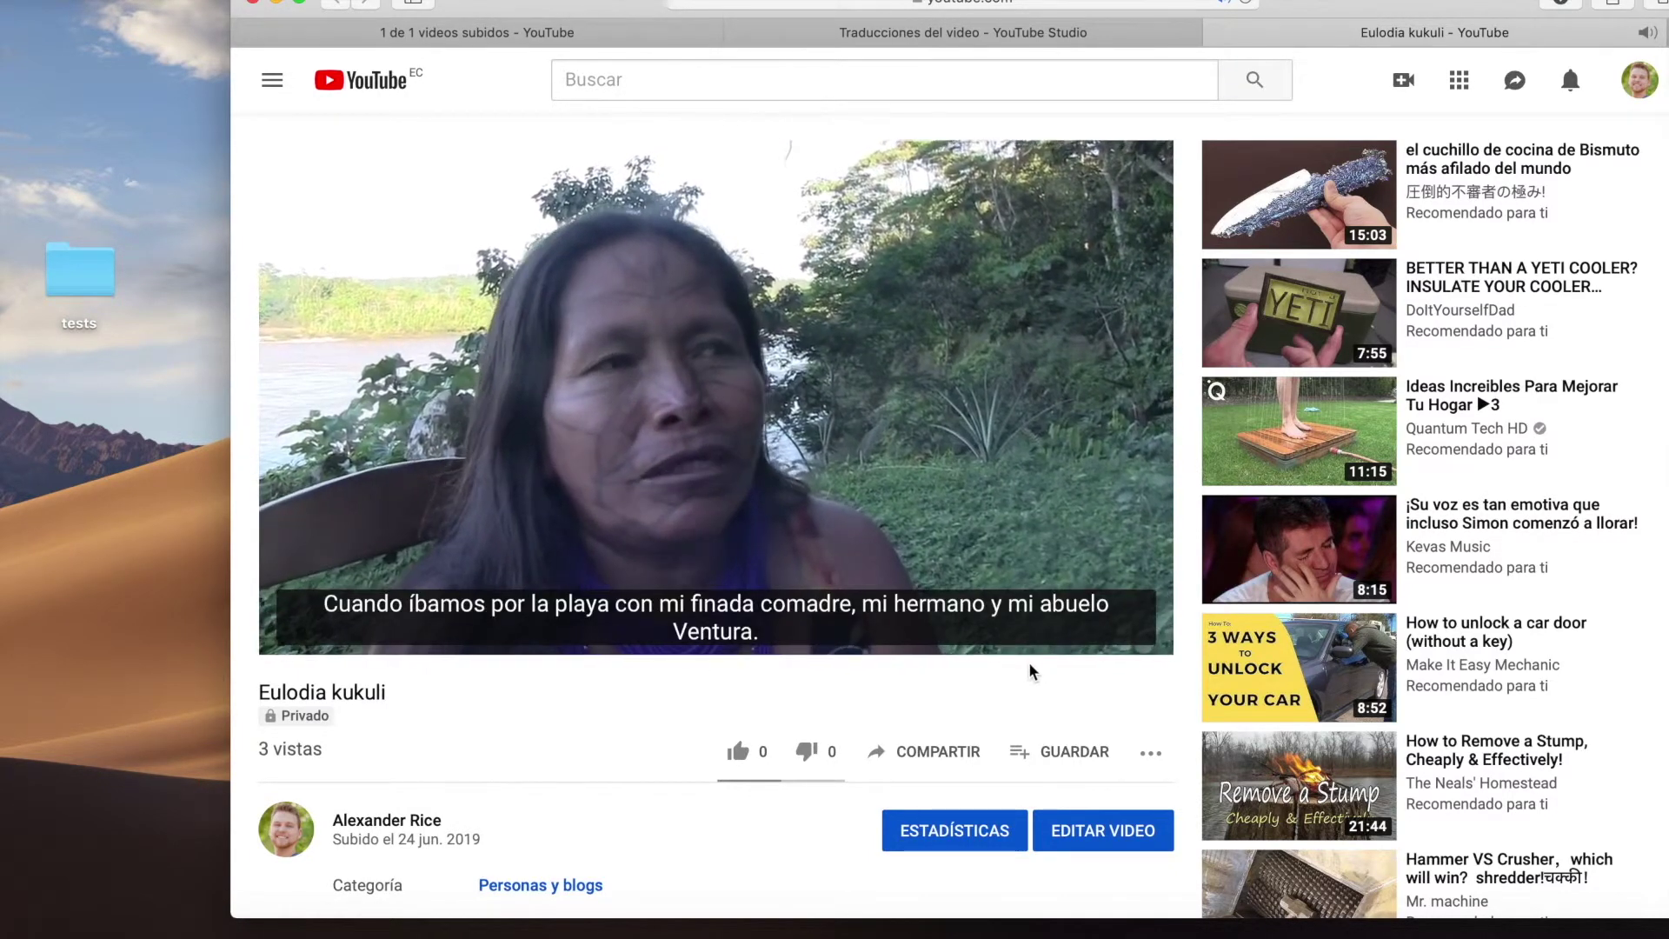
# Switch the playing video's subtitles to Quechua and watch them.
pyautogui.click(1033, 637)
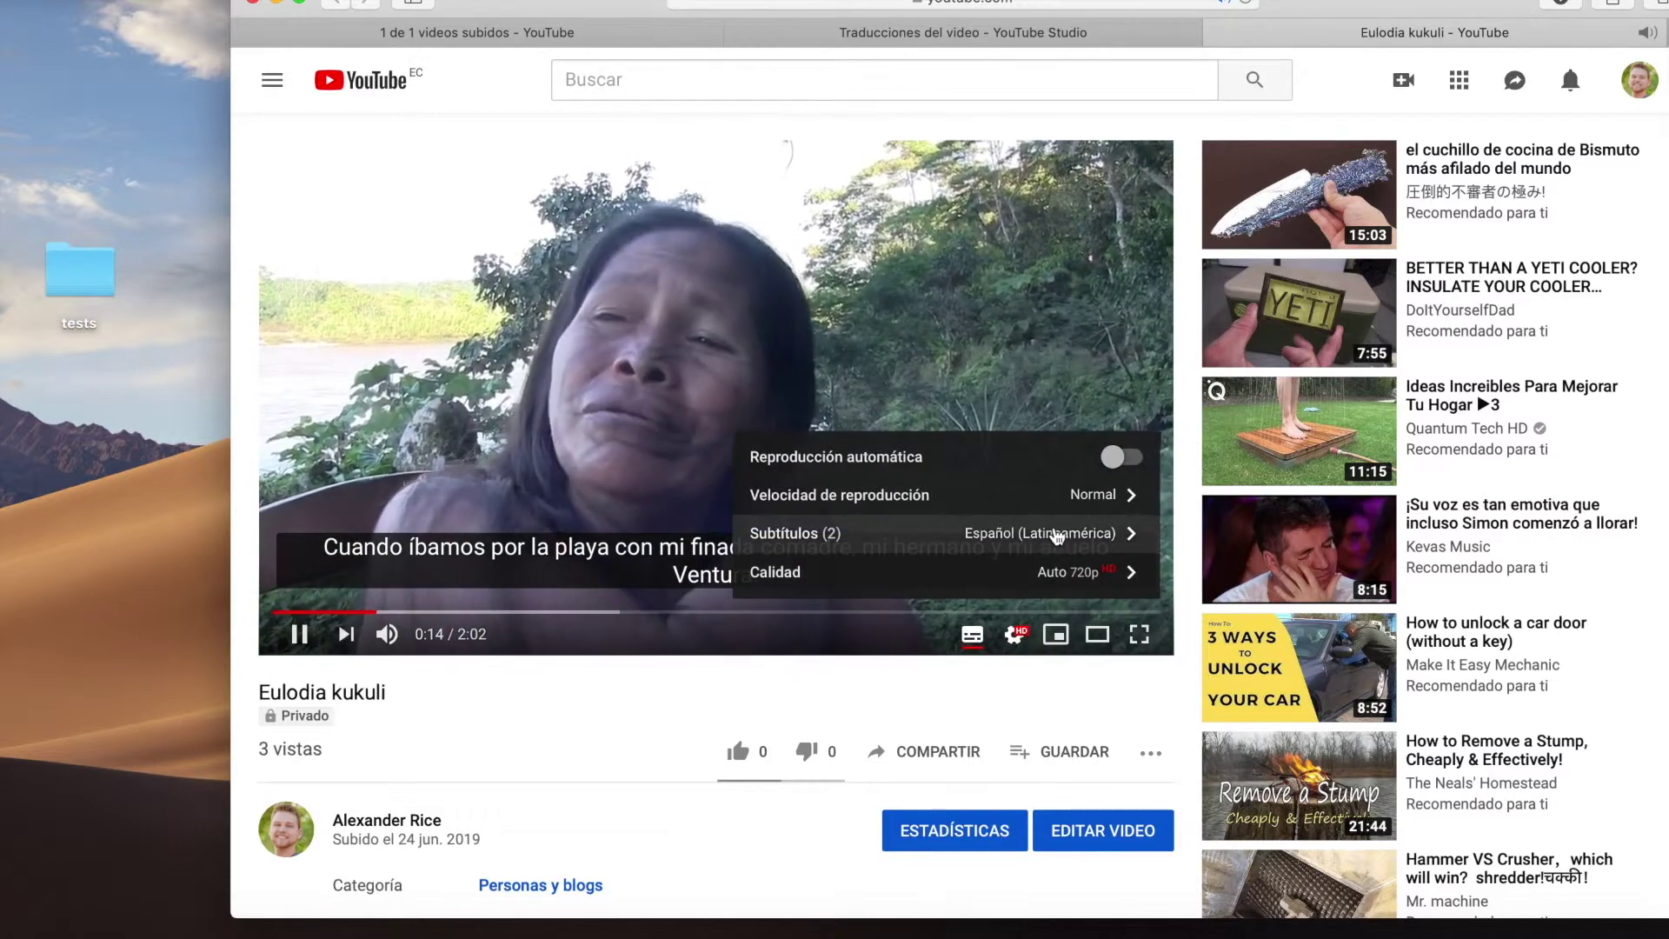
pyautogui.click(1054, 538)
pyautogui.click(927, 536)
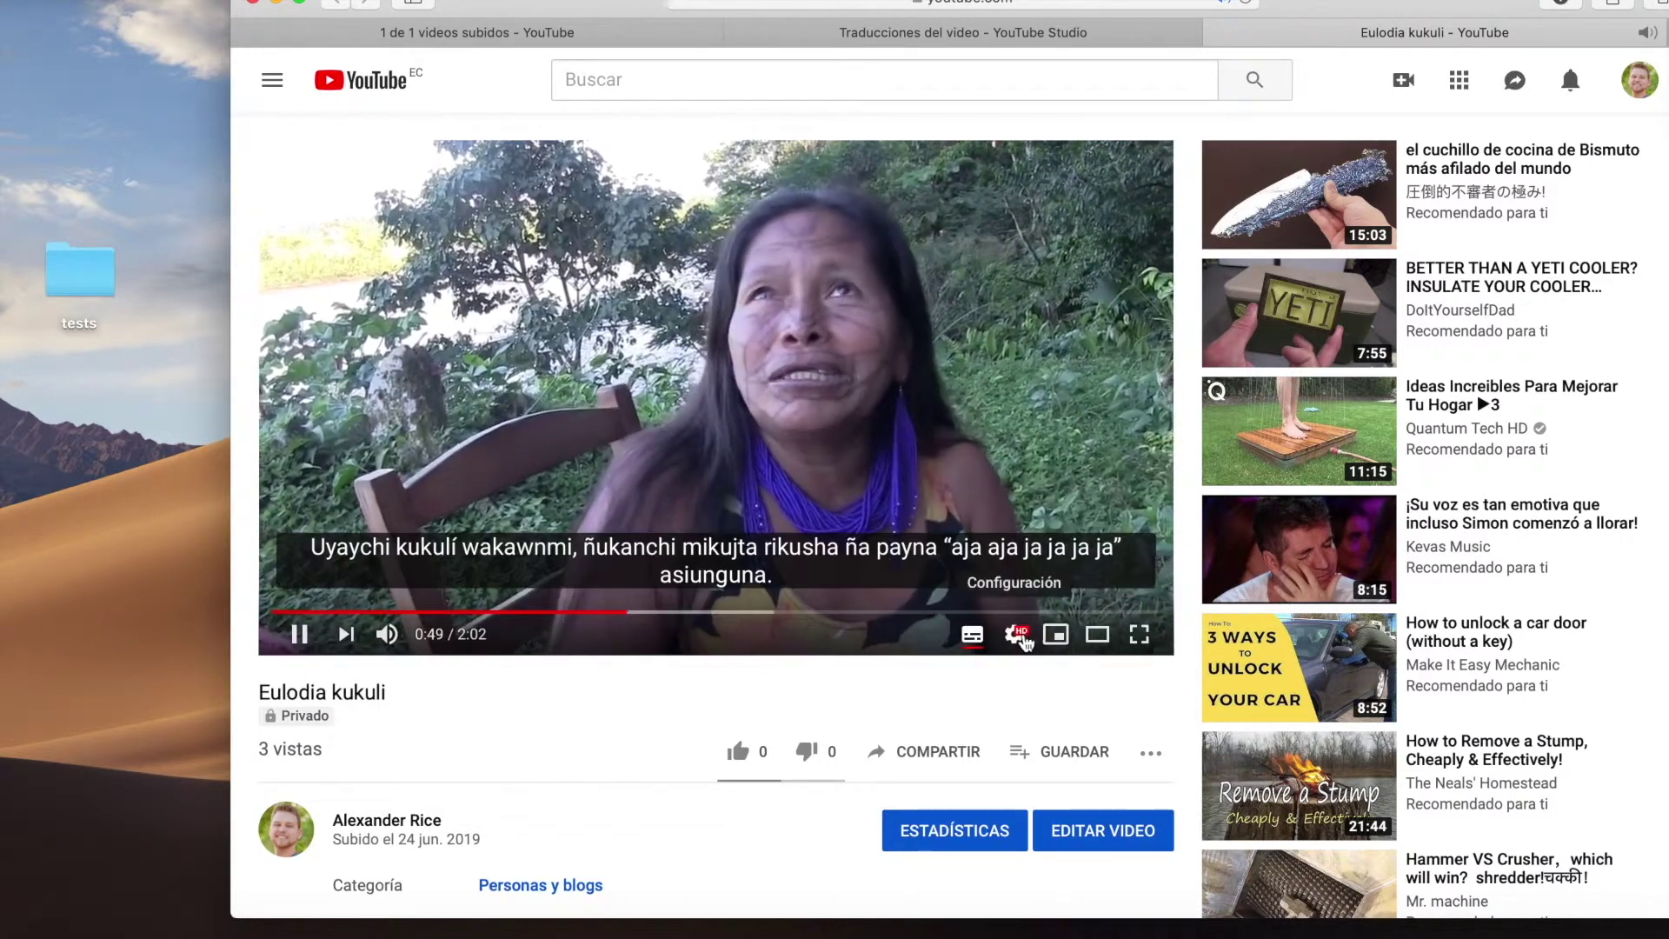
# Switch the subtitles back to Español (Latinoamérica), watch them briefly, and pause the video.
pyautogui.click(1017, 632)
pyautogui.click(1048, 534)
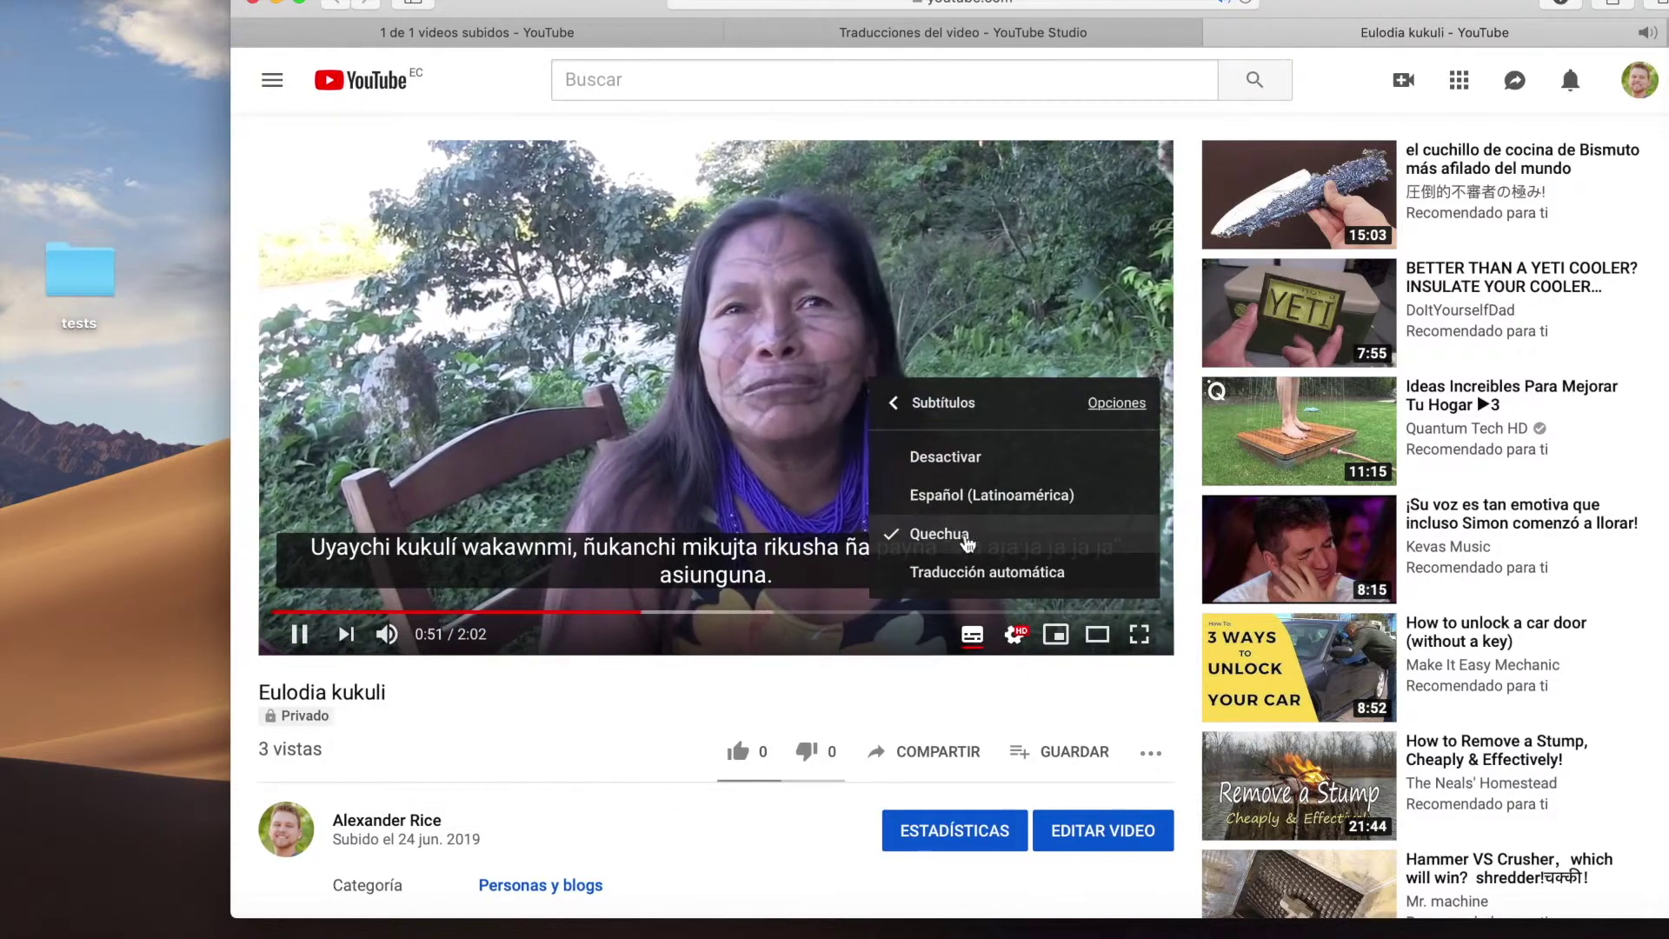
pyautogui.click(999, 489)
pyautogui.click(801, 674)
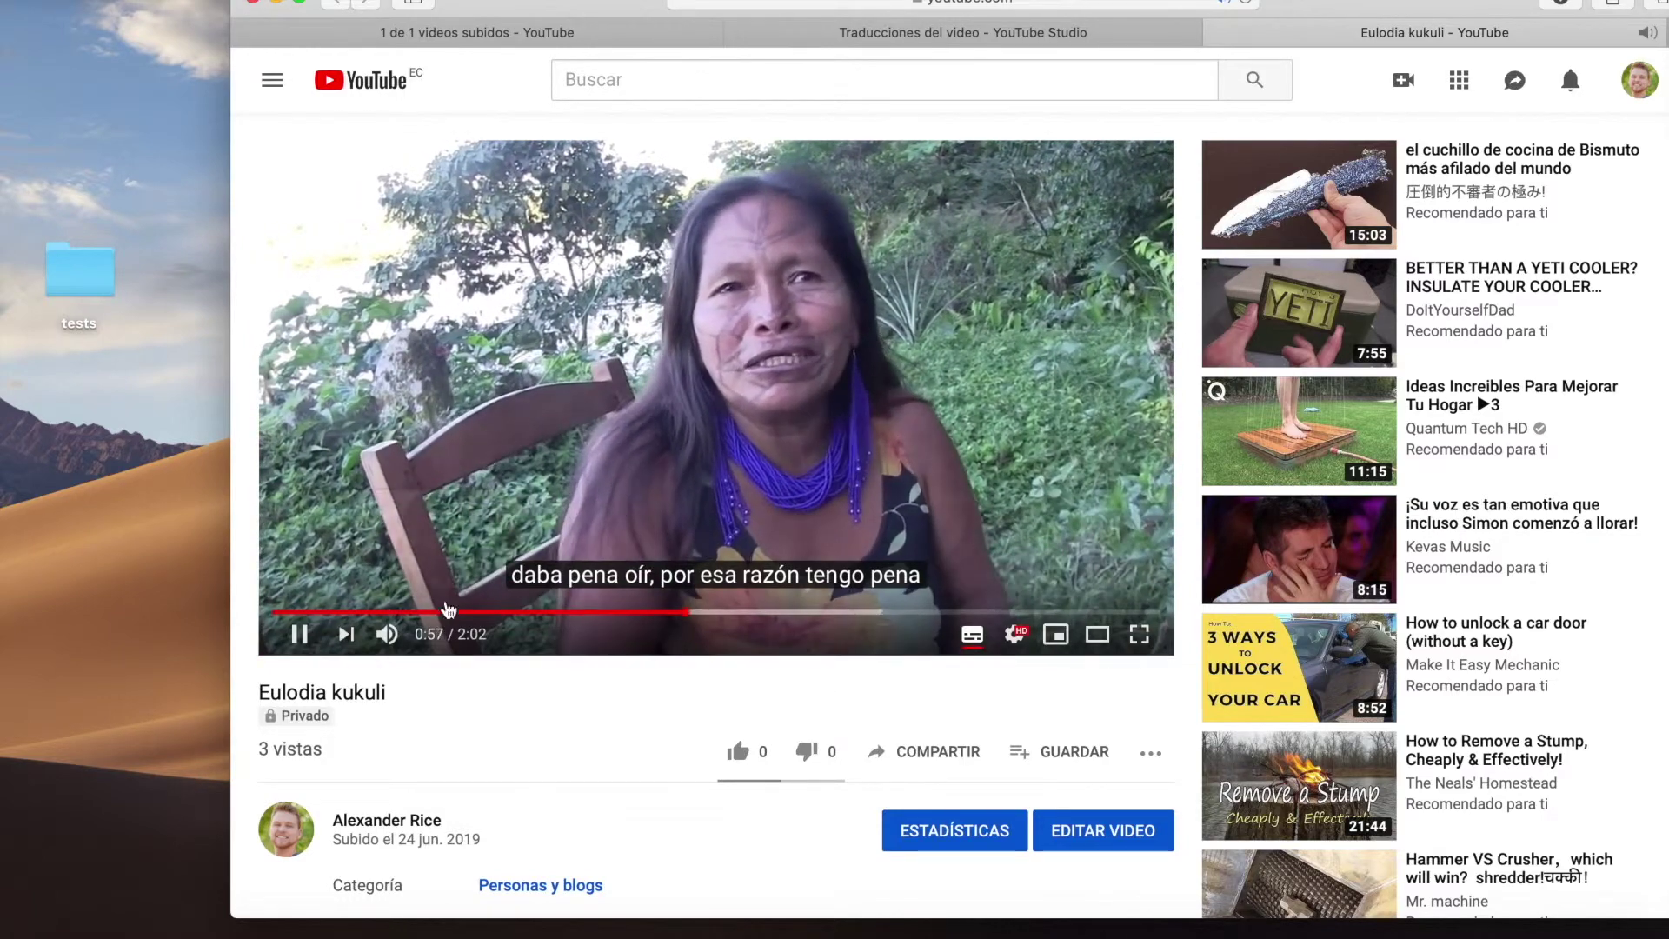
pyautogui.click(299, 634)
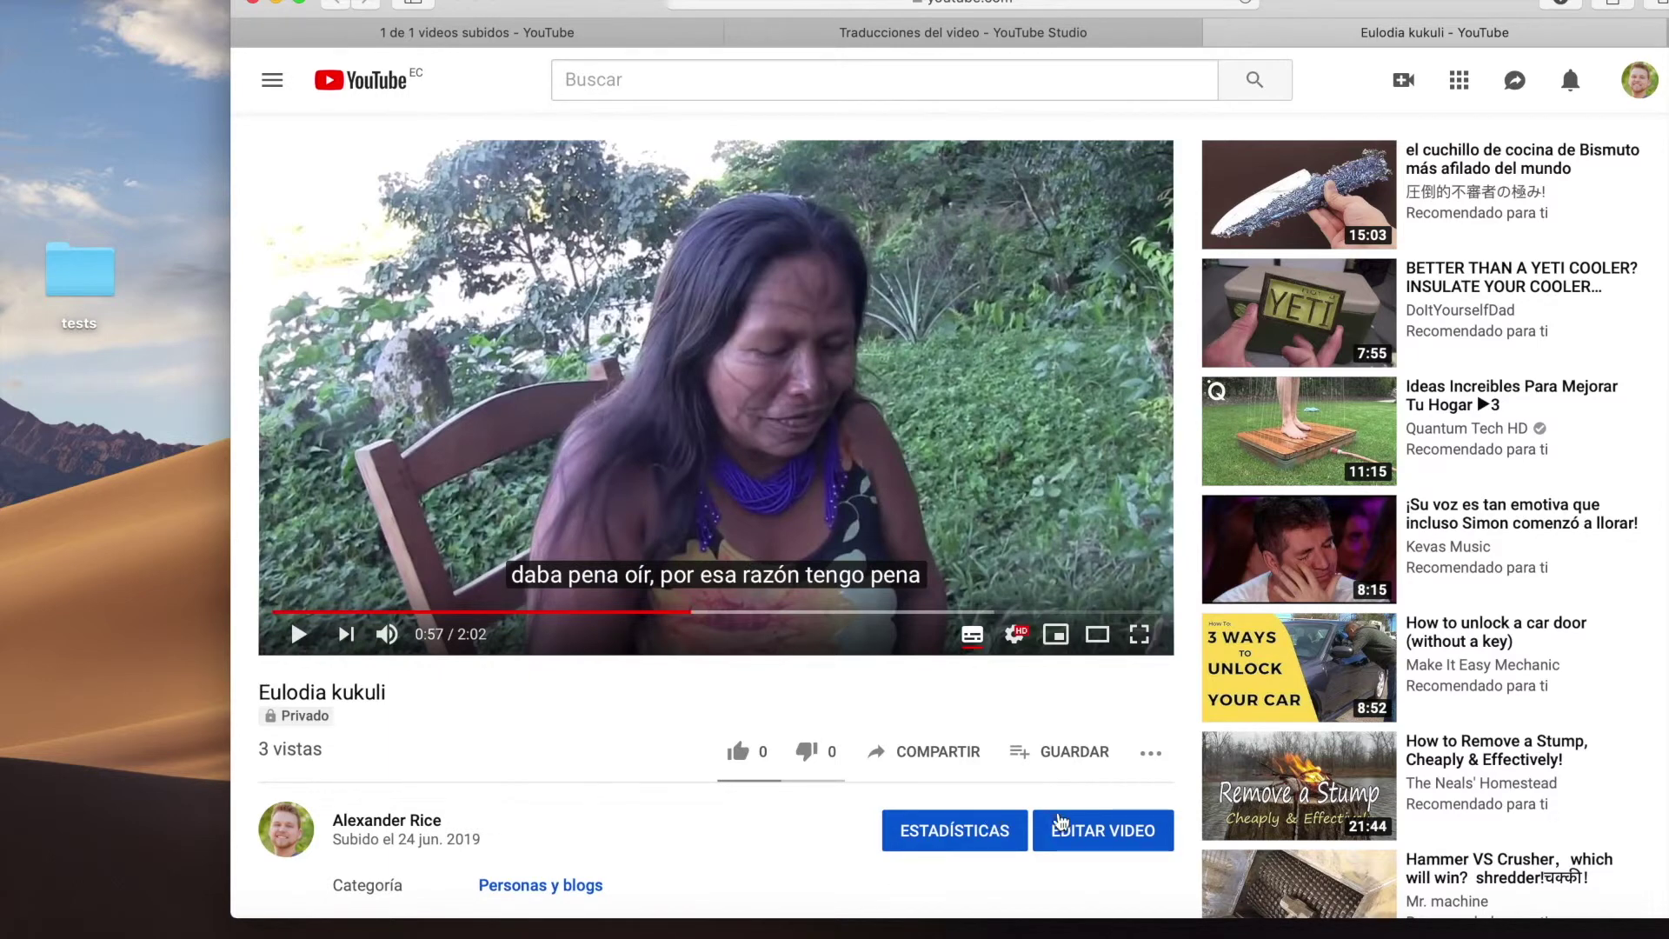
# Switch back to the ELAN window with the transcription table.
pyautogui.click(1244, 937)
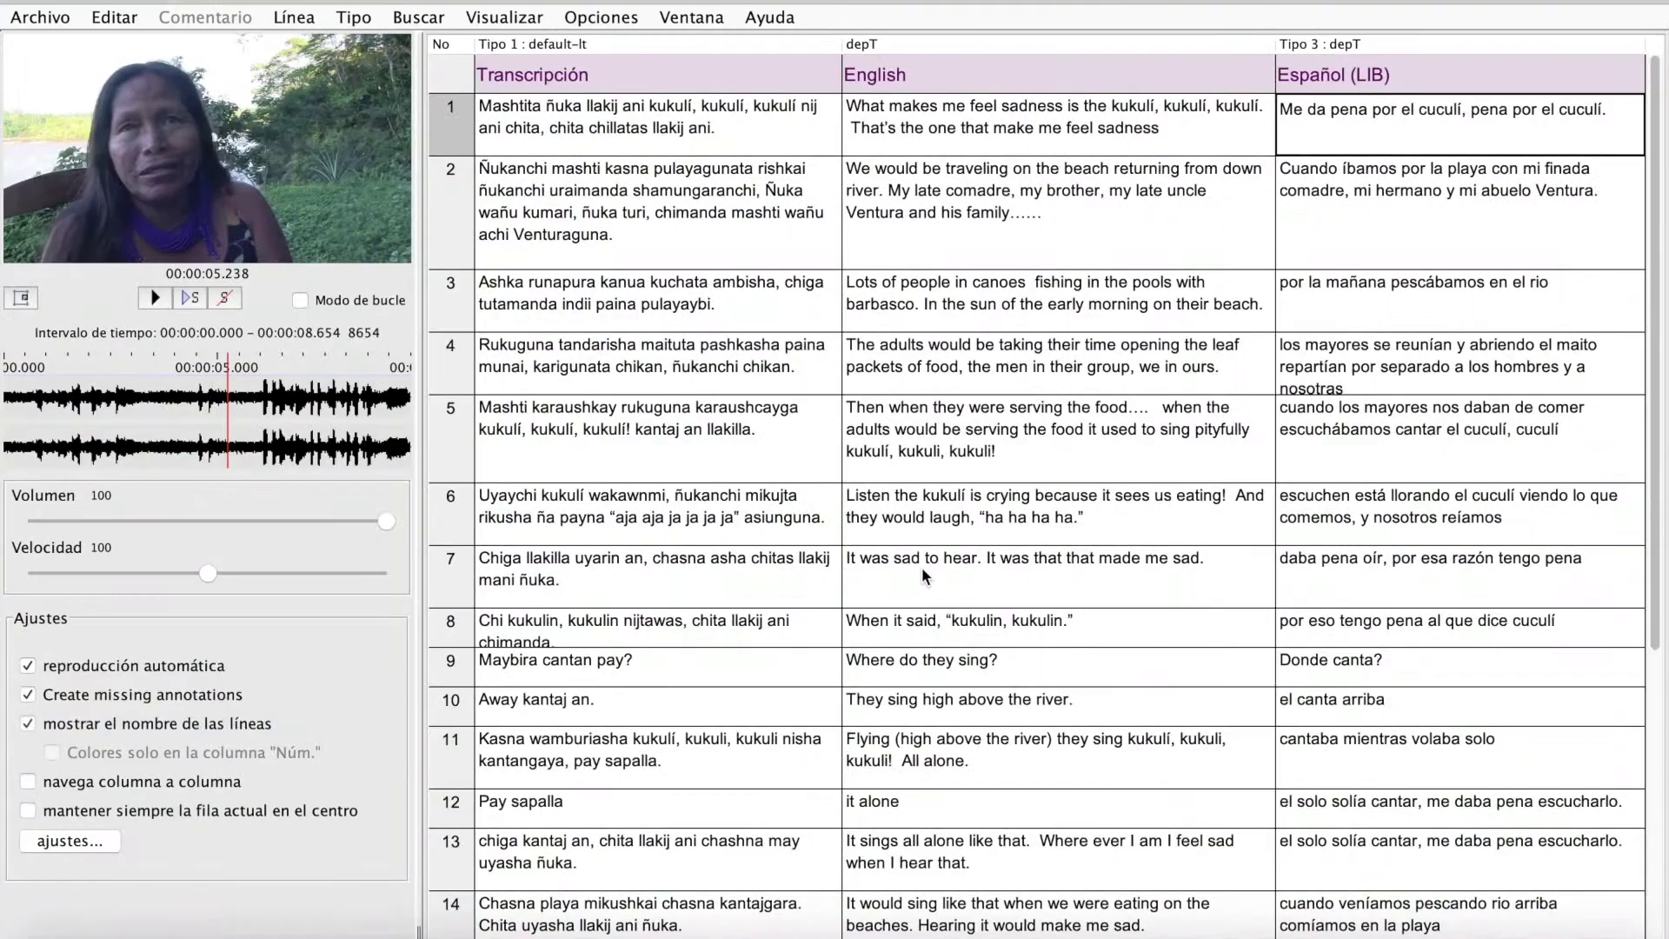